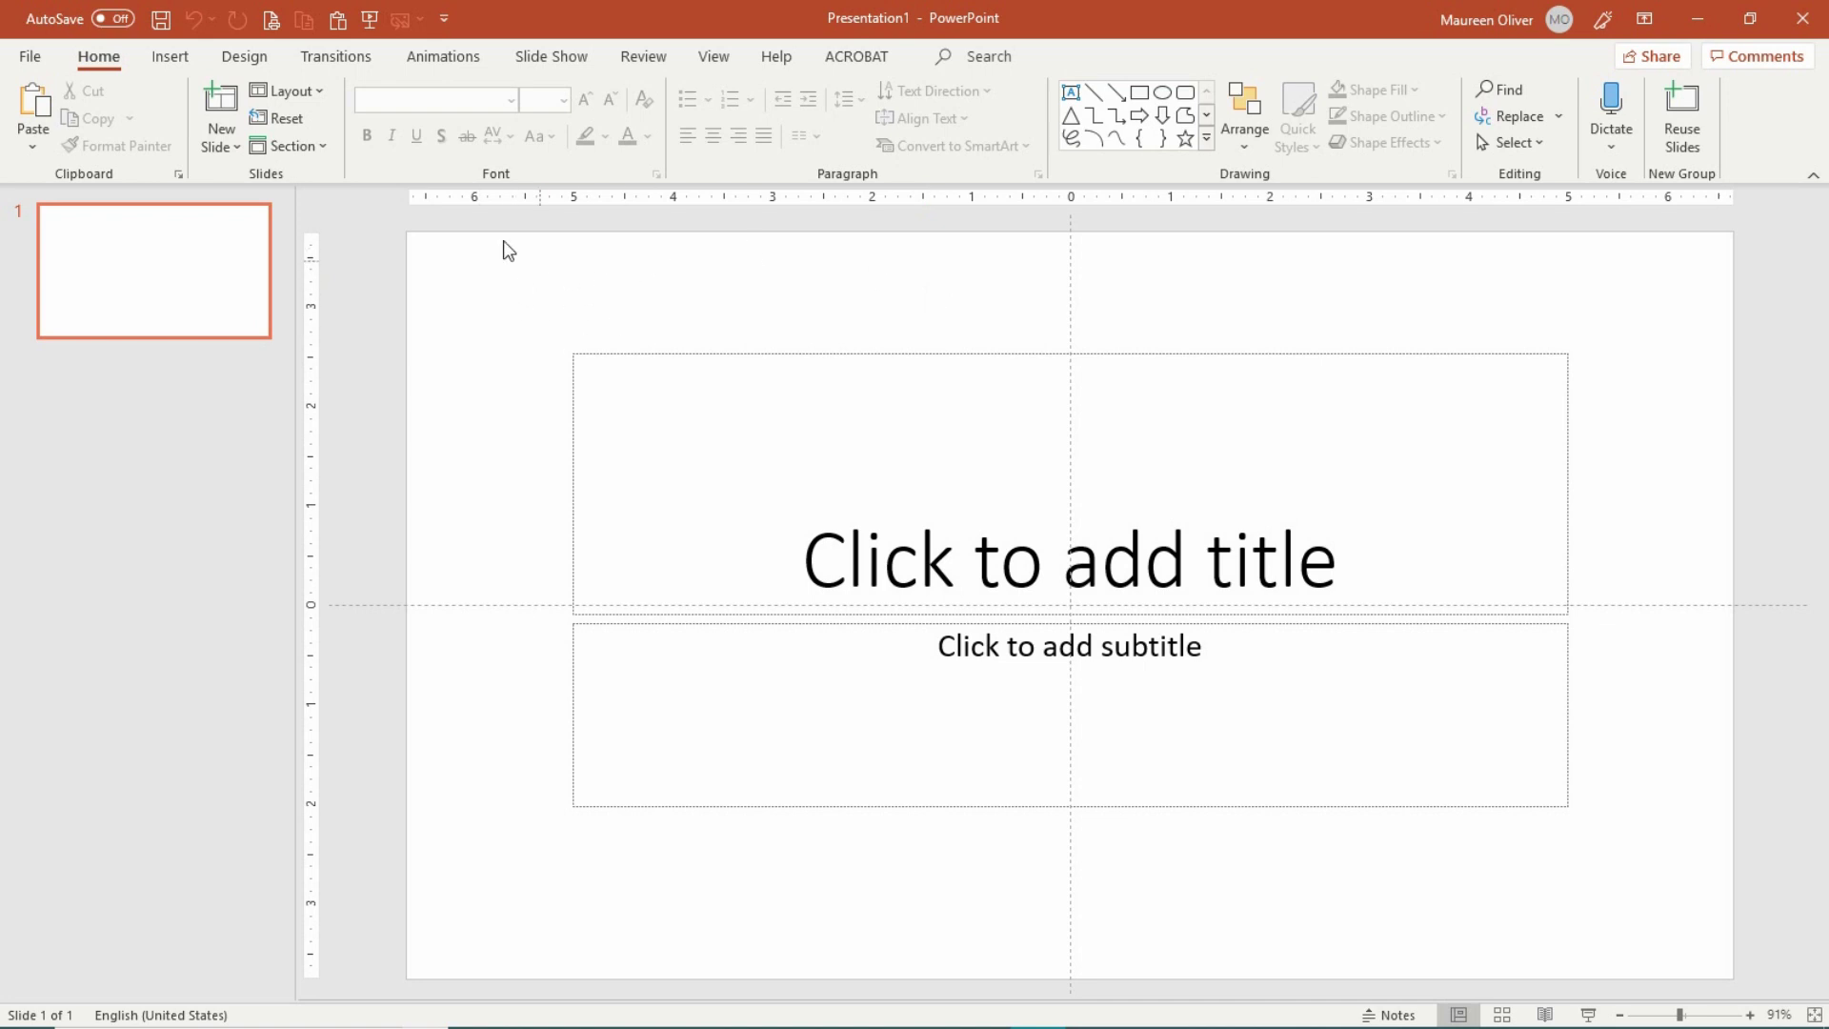
- Delete the empty title and subtitle placeholders from the slide
{"action": "left_click", "coordinate": [793, 354]}
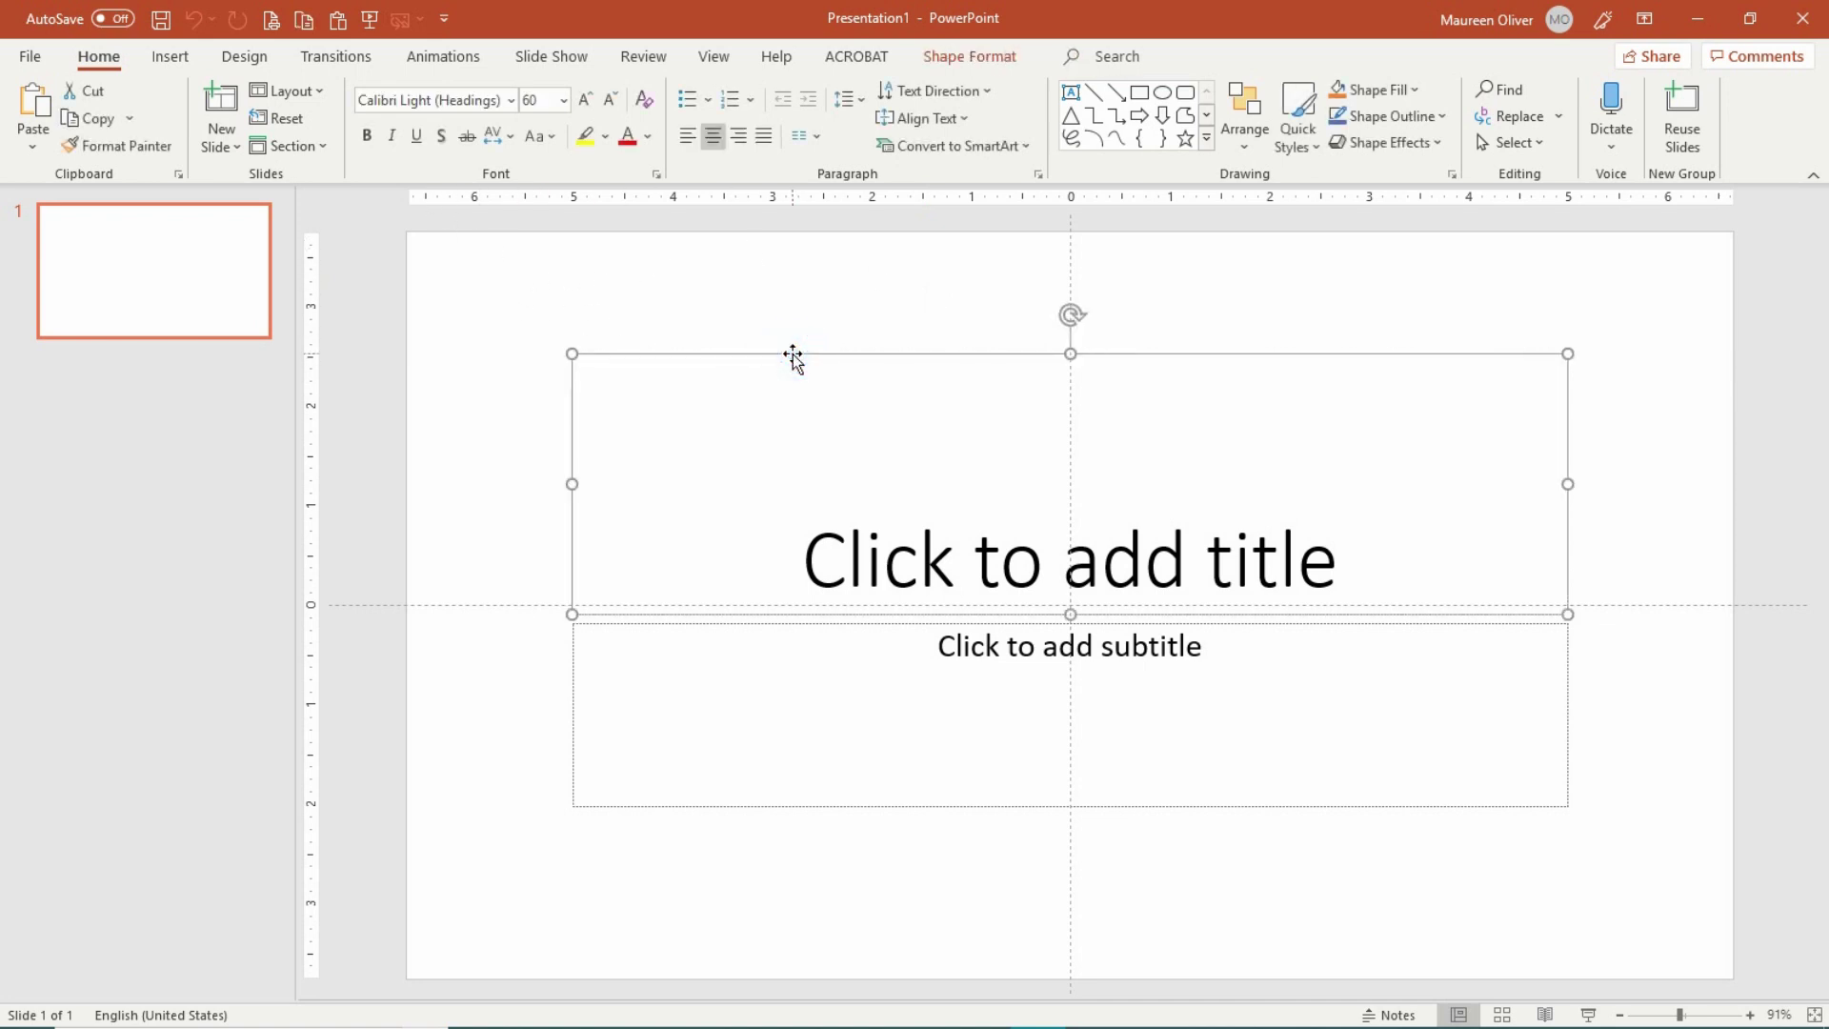
{"action": "key", "text": "Delete"}
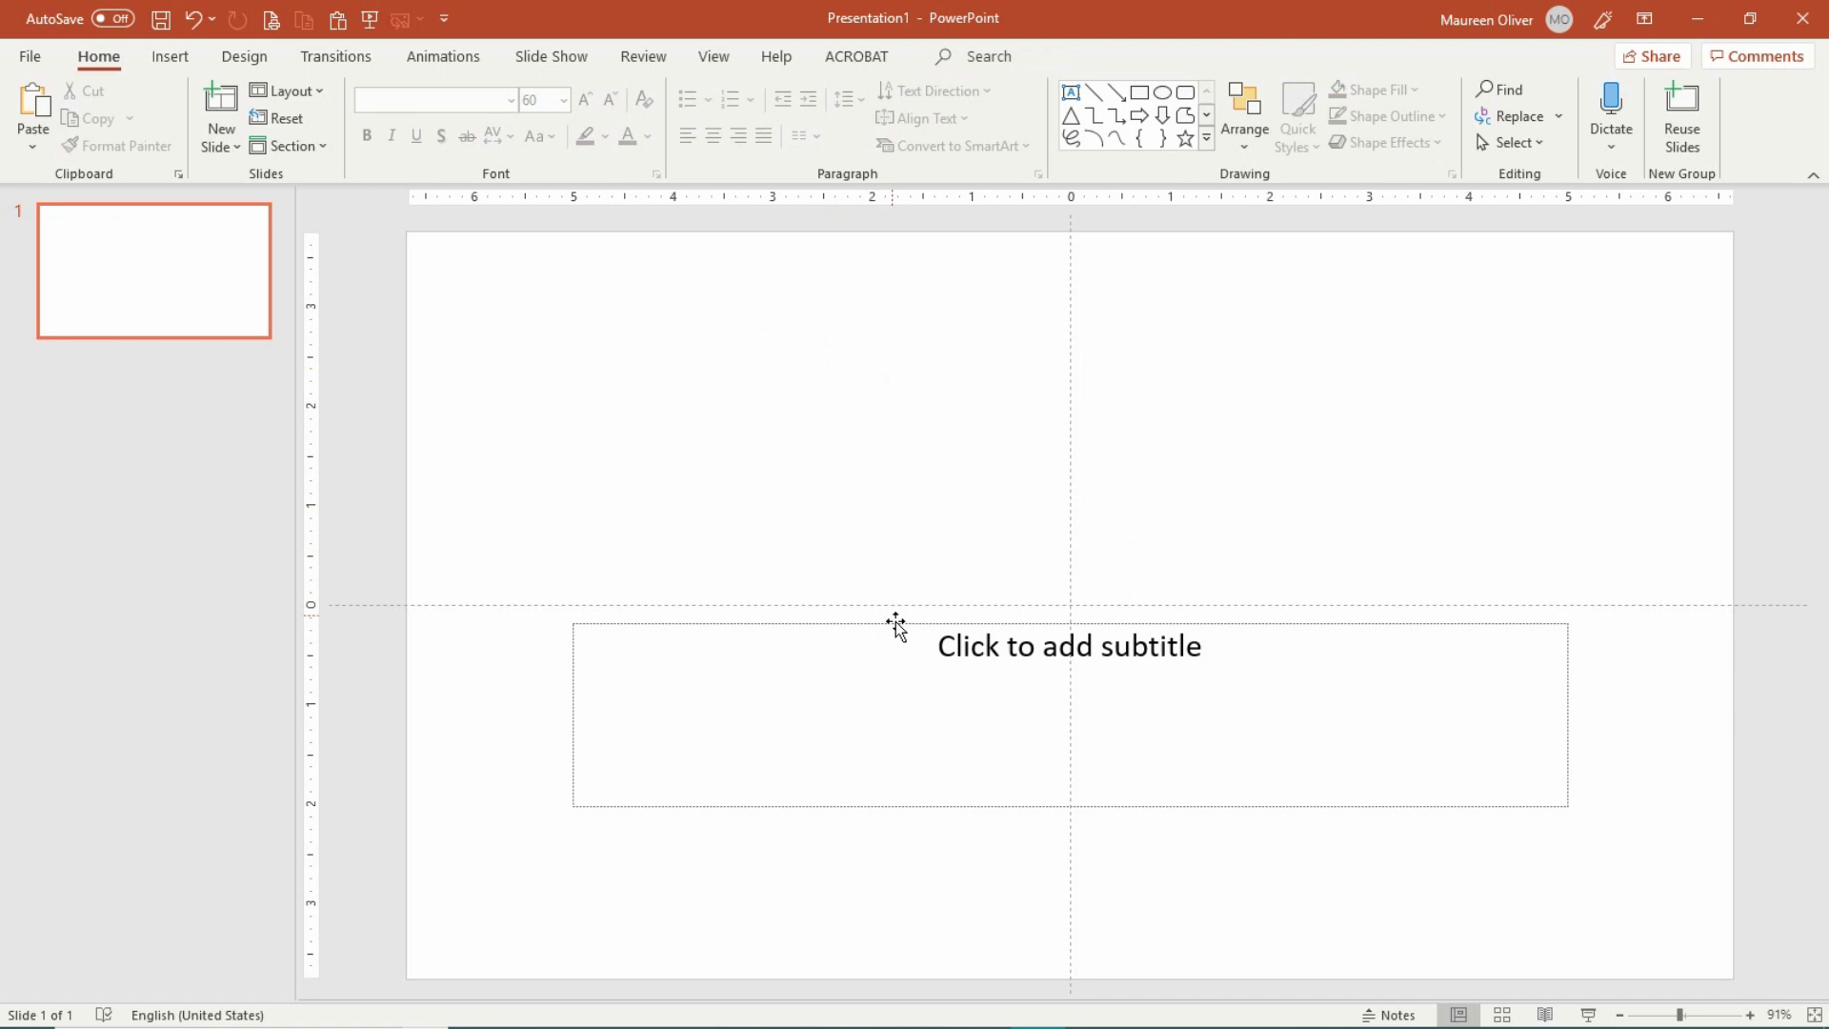
{"action": "left_click", "coordinate": [886, 621]}
{"action": "key", "text": "Delete"}
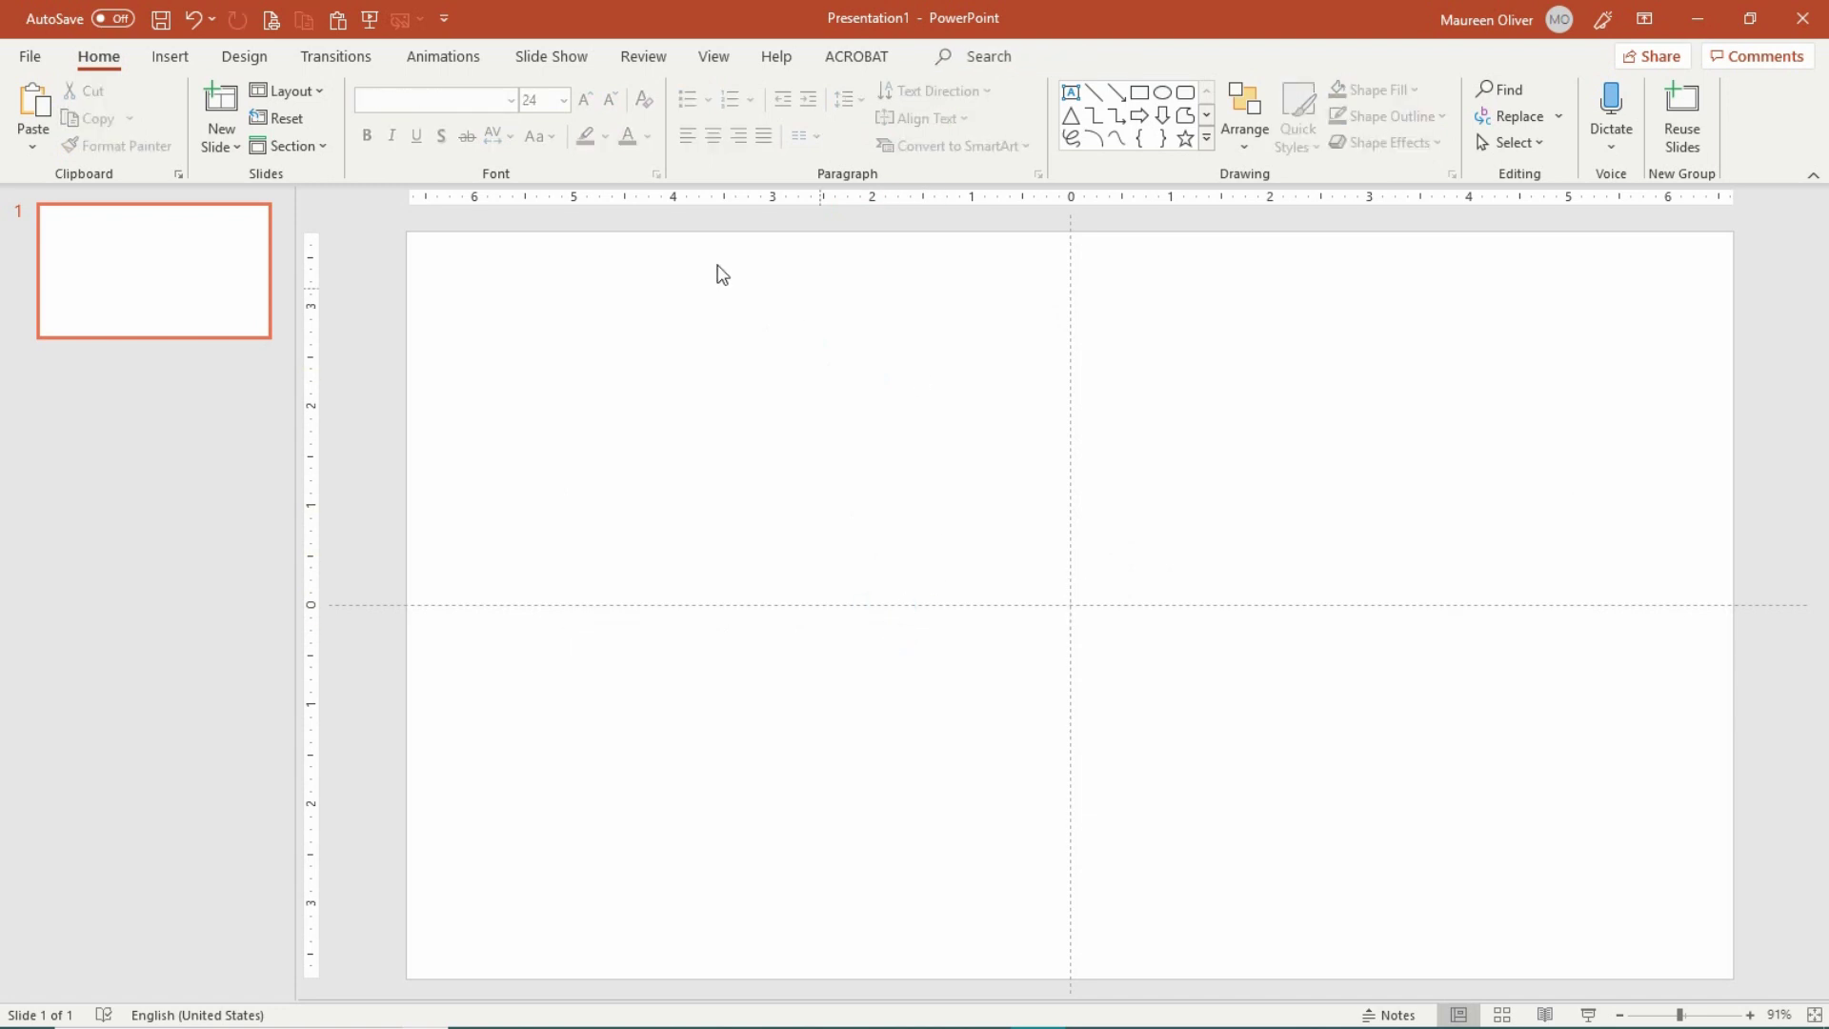
- Set a custom slide size of 8.5 in wide by 11 in high, choosing Maximize
{"action": "left_click", "coordinate": [243, 57]}
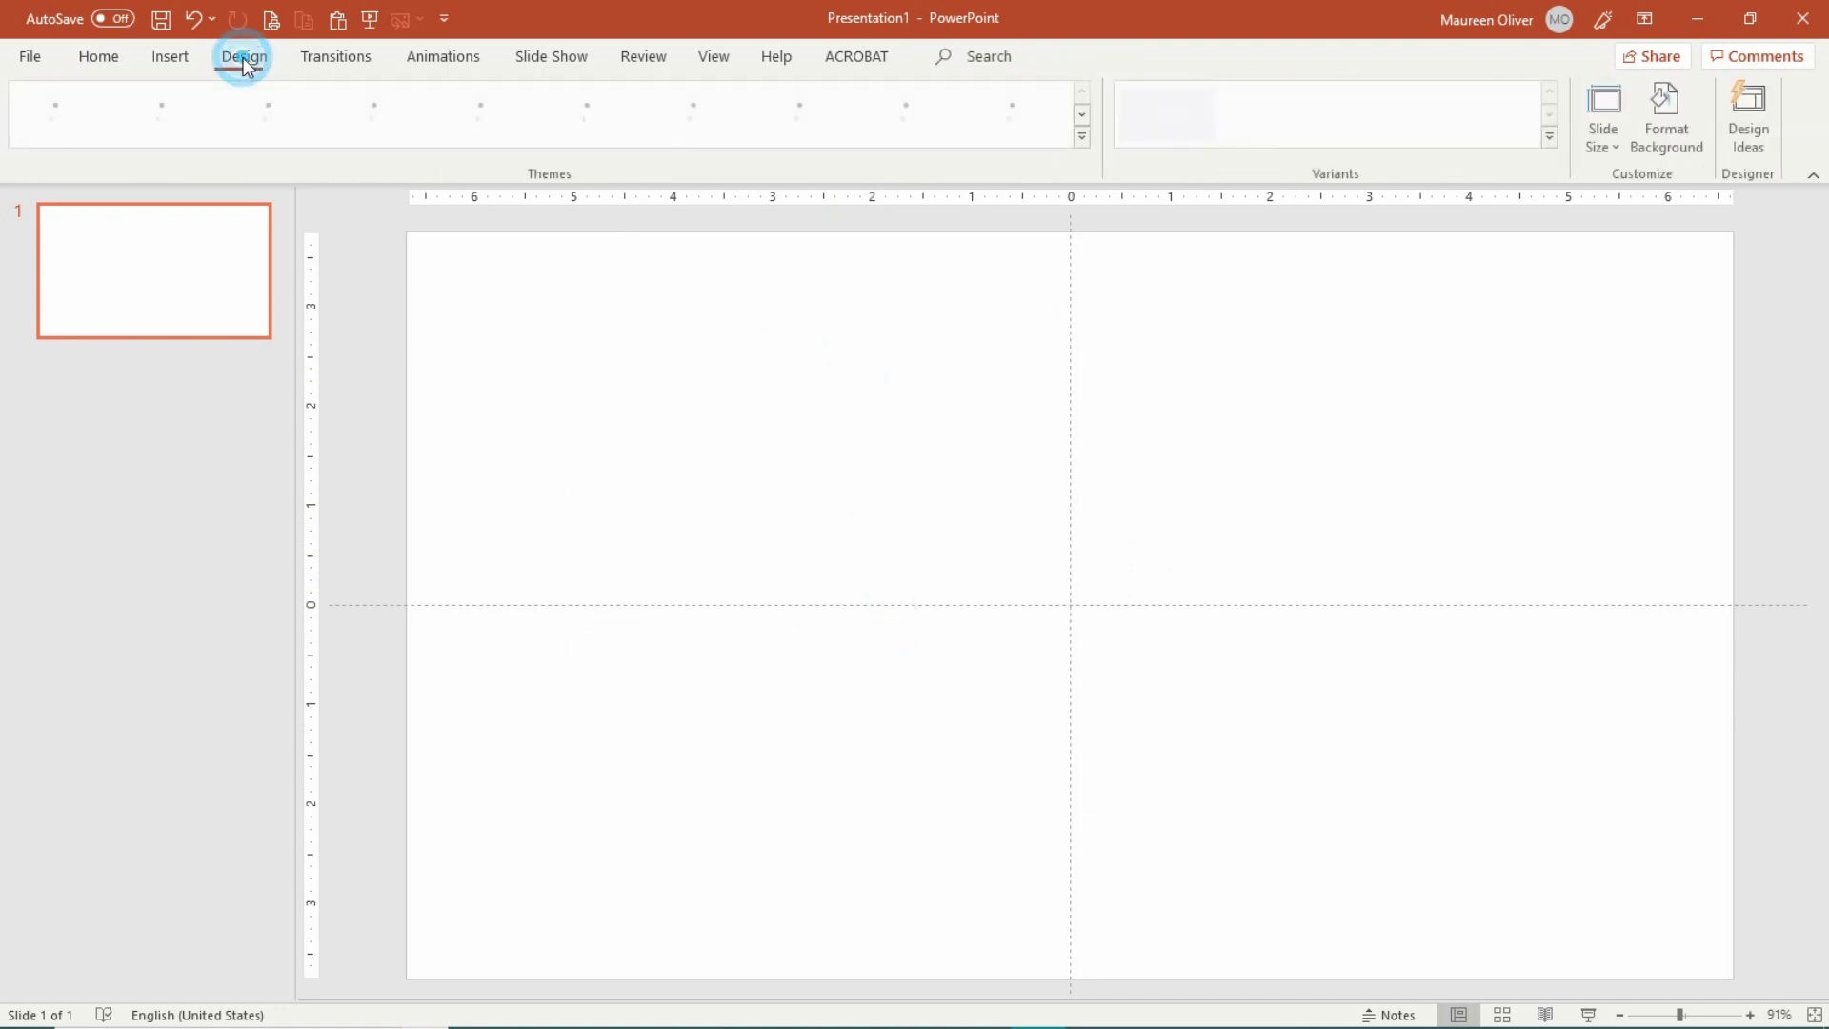
{"action": "left_click", "coordinate": [1618, 152]}
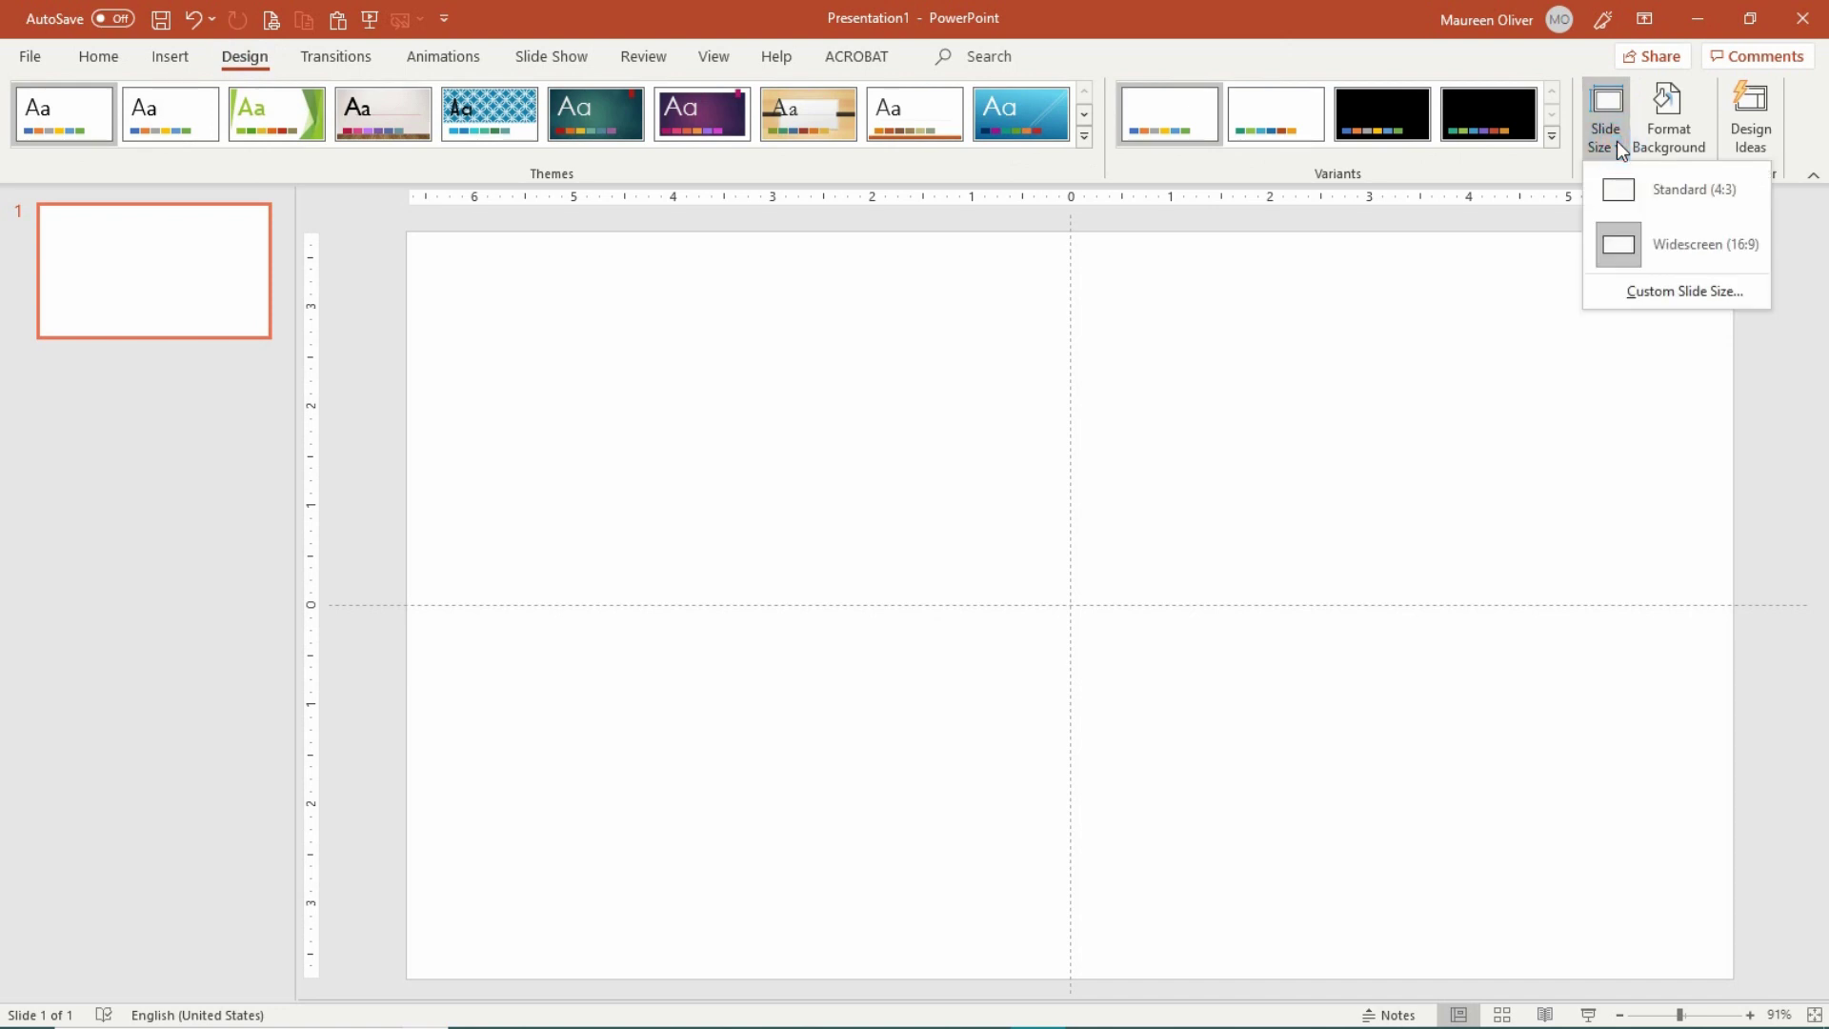
{"action": "left_click", "coordinate": [1683, 290]}
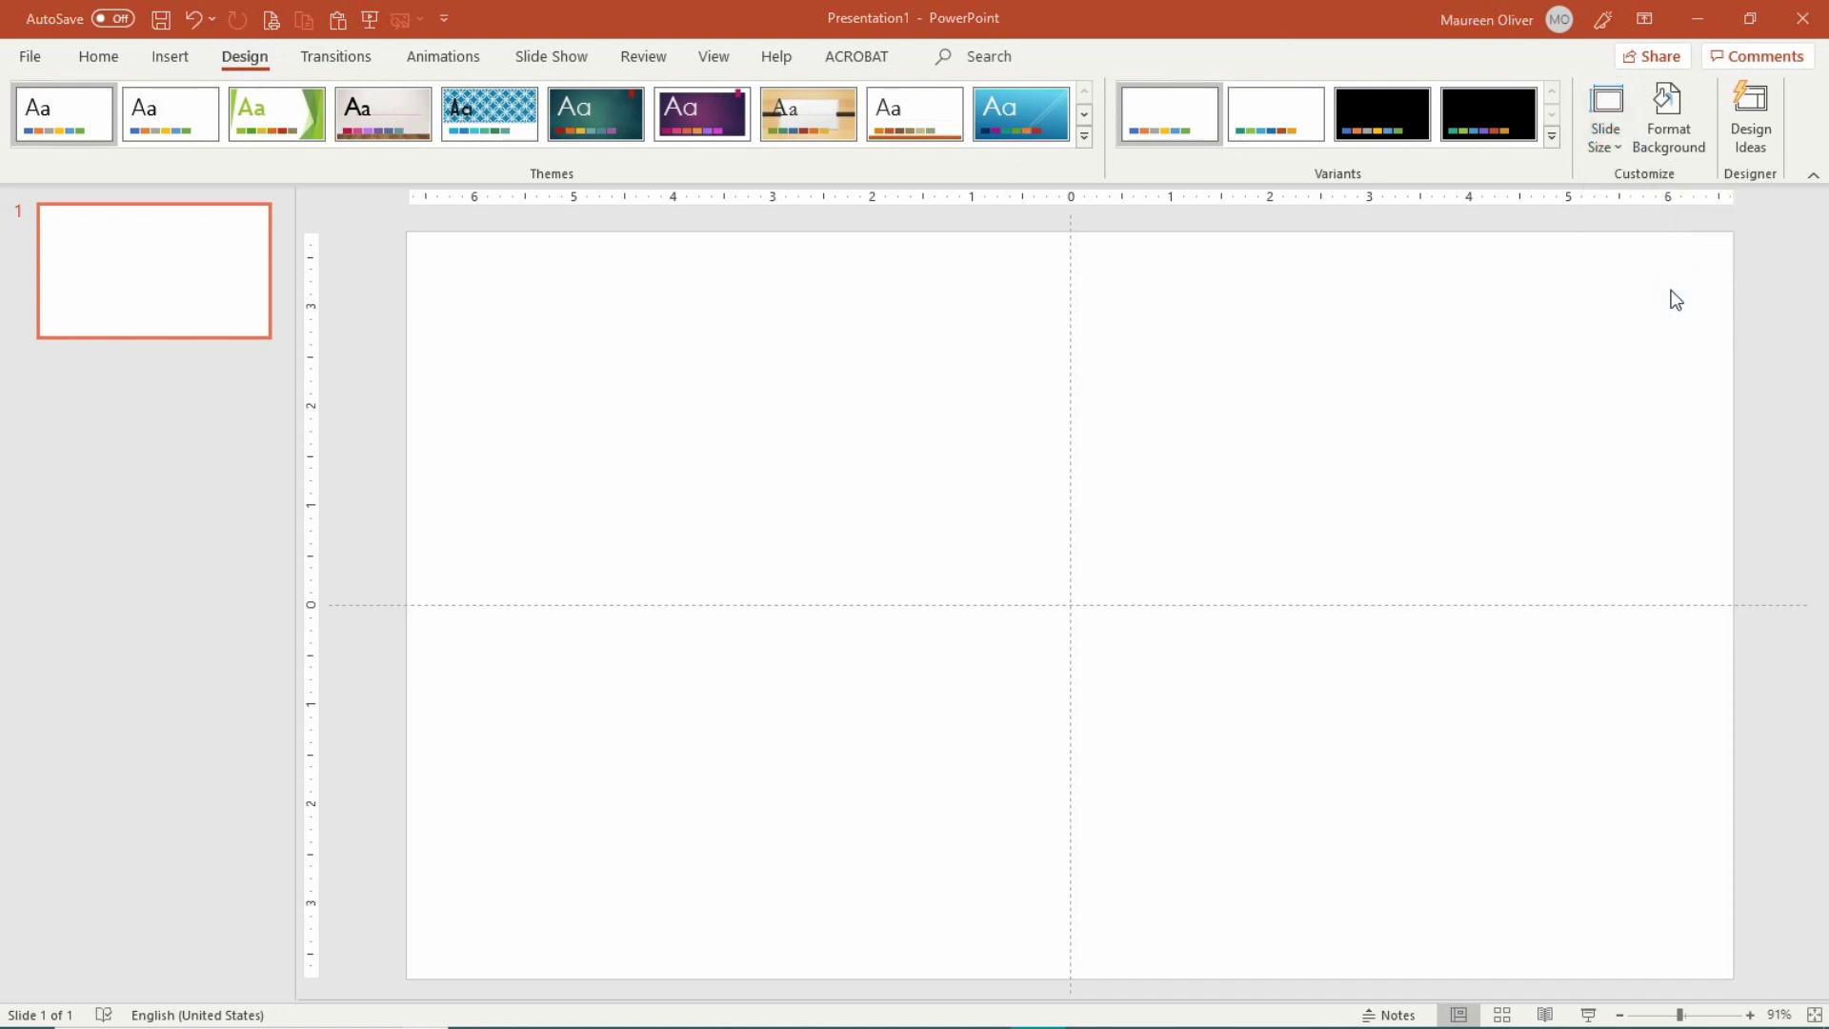
{"action": "left_click_drag", "start_coordinate": [770, 496], "coordinate": [625, 493]}
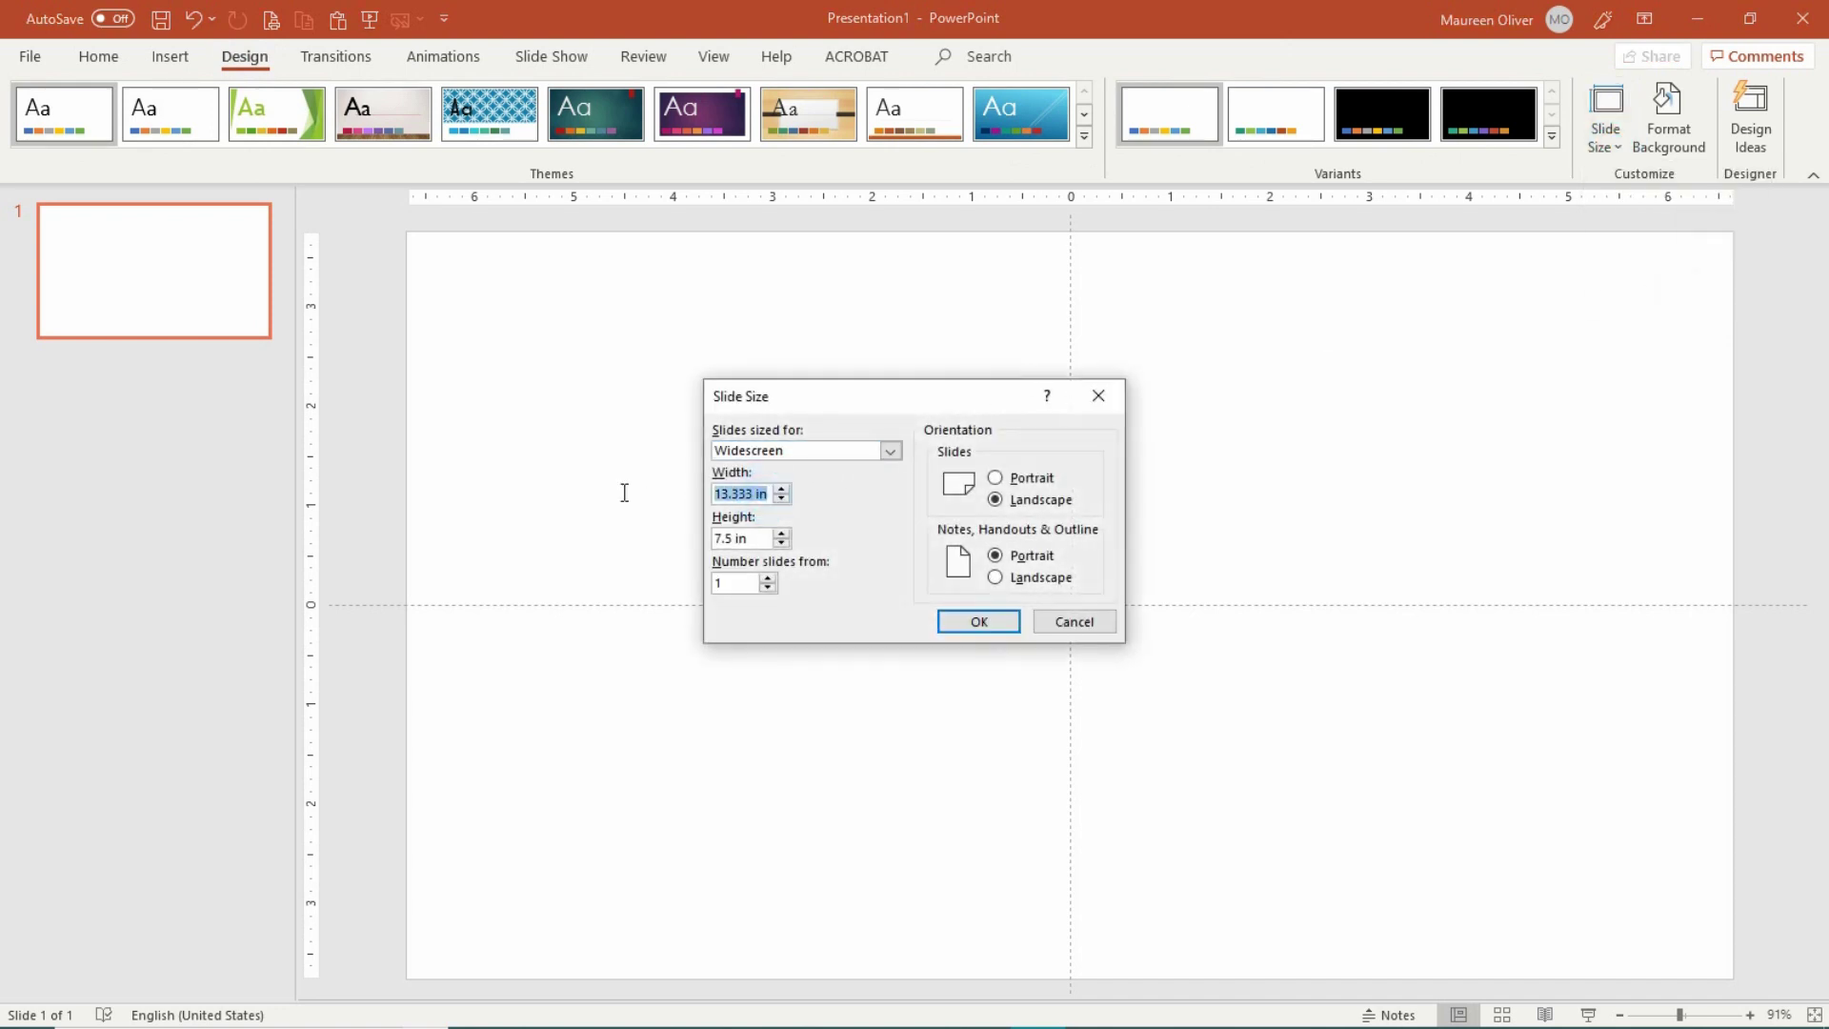
{"action": "type", "text": "8.5"}
{"action": "key", "text": "Tab"}
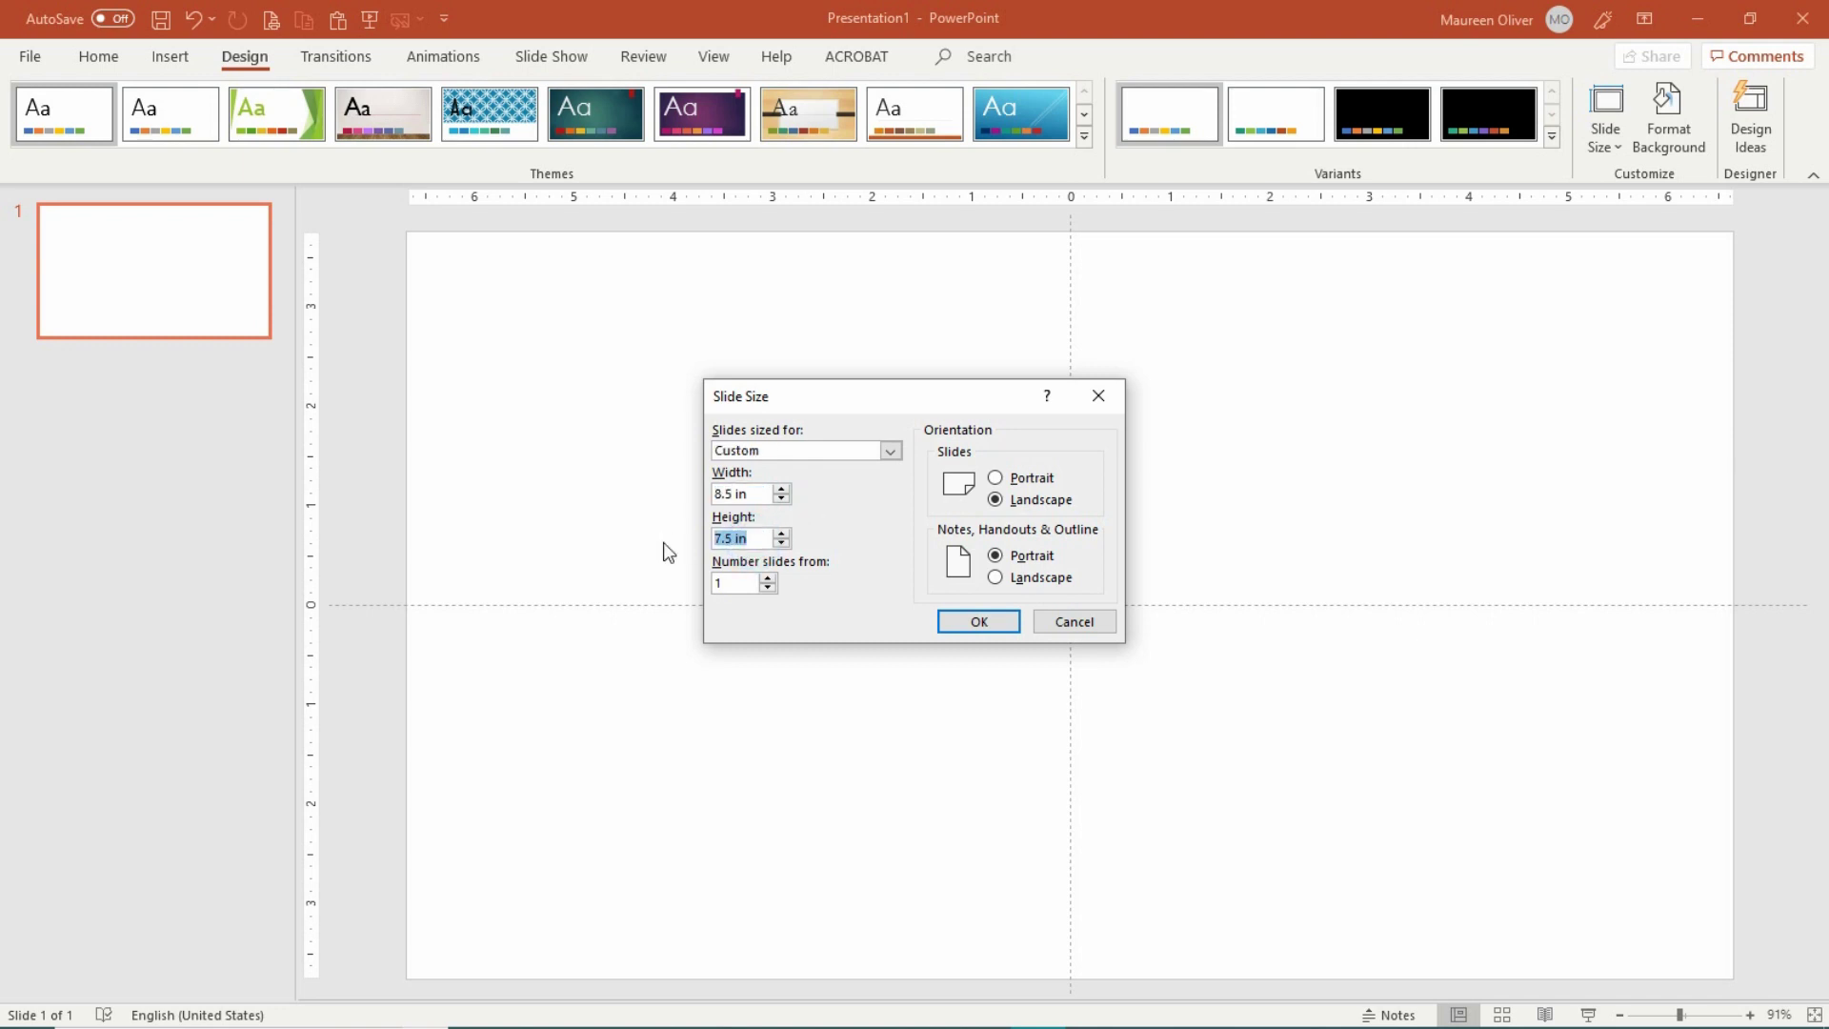
{"action": "type", "text": "11"}
{"action": "left_click", "coordinate": [981, 624]}
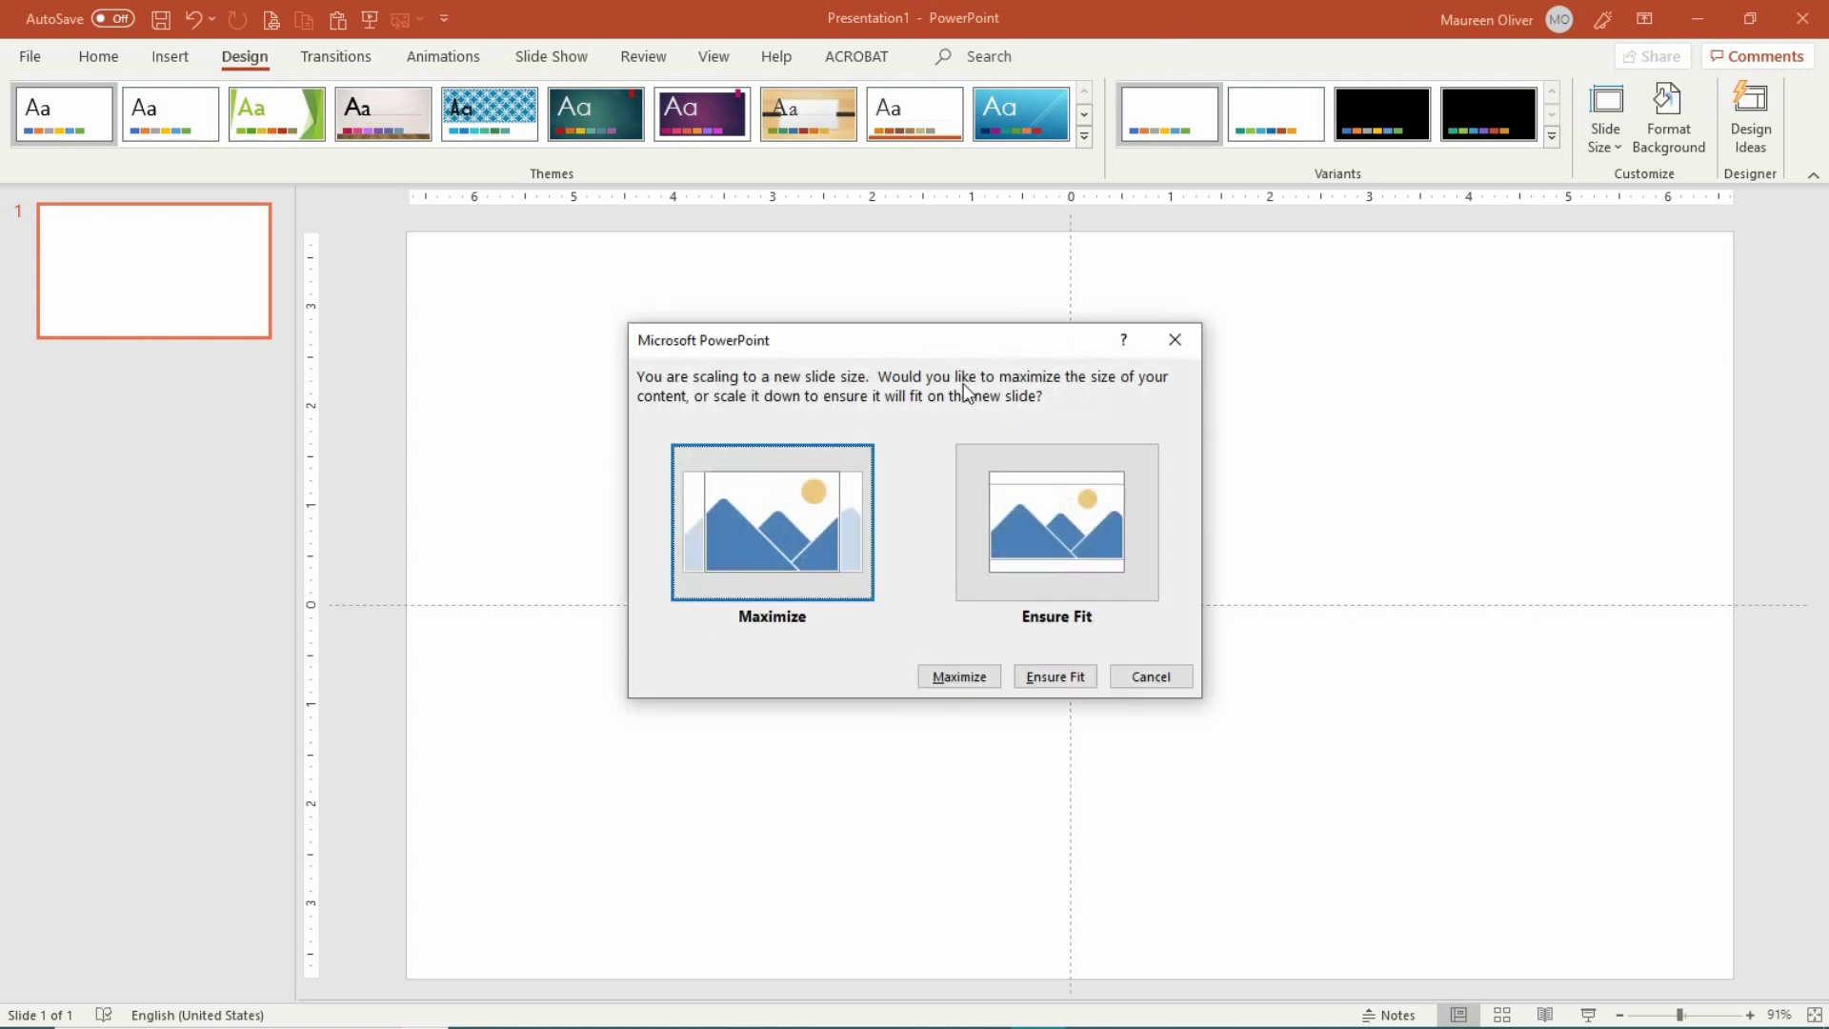
{"action": "left_click", "coordinate": [848, 533]}
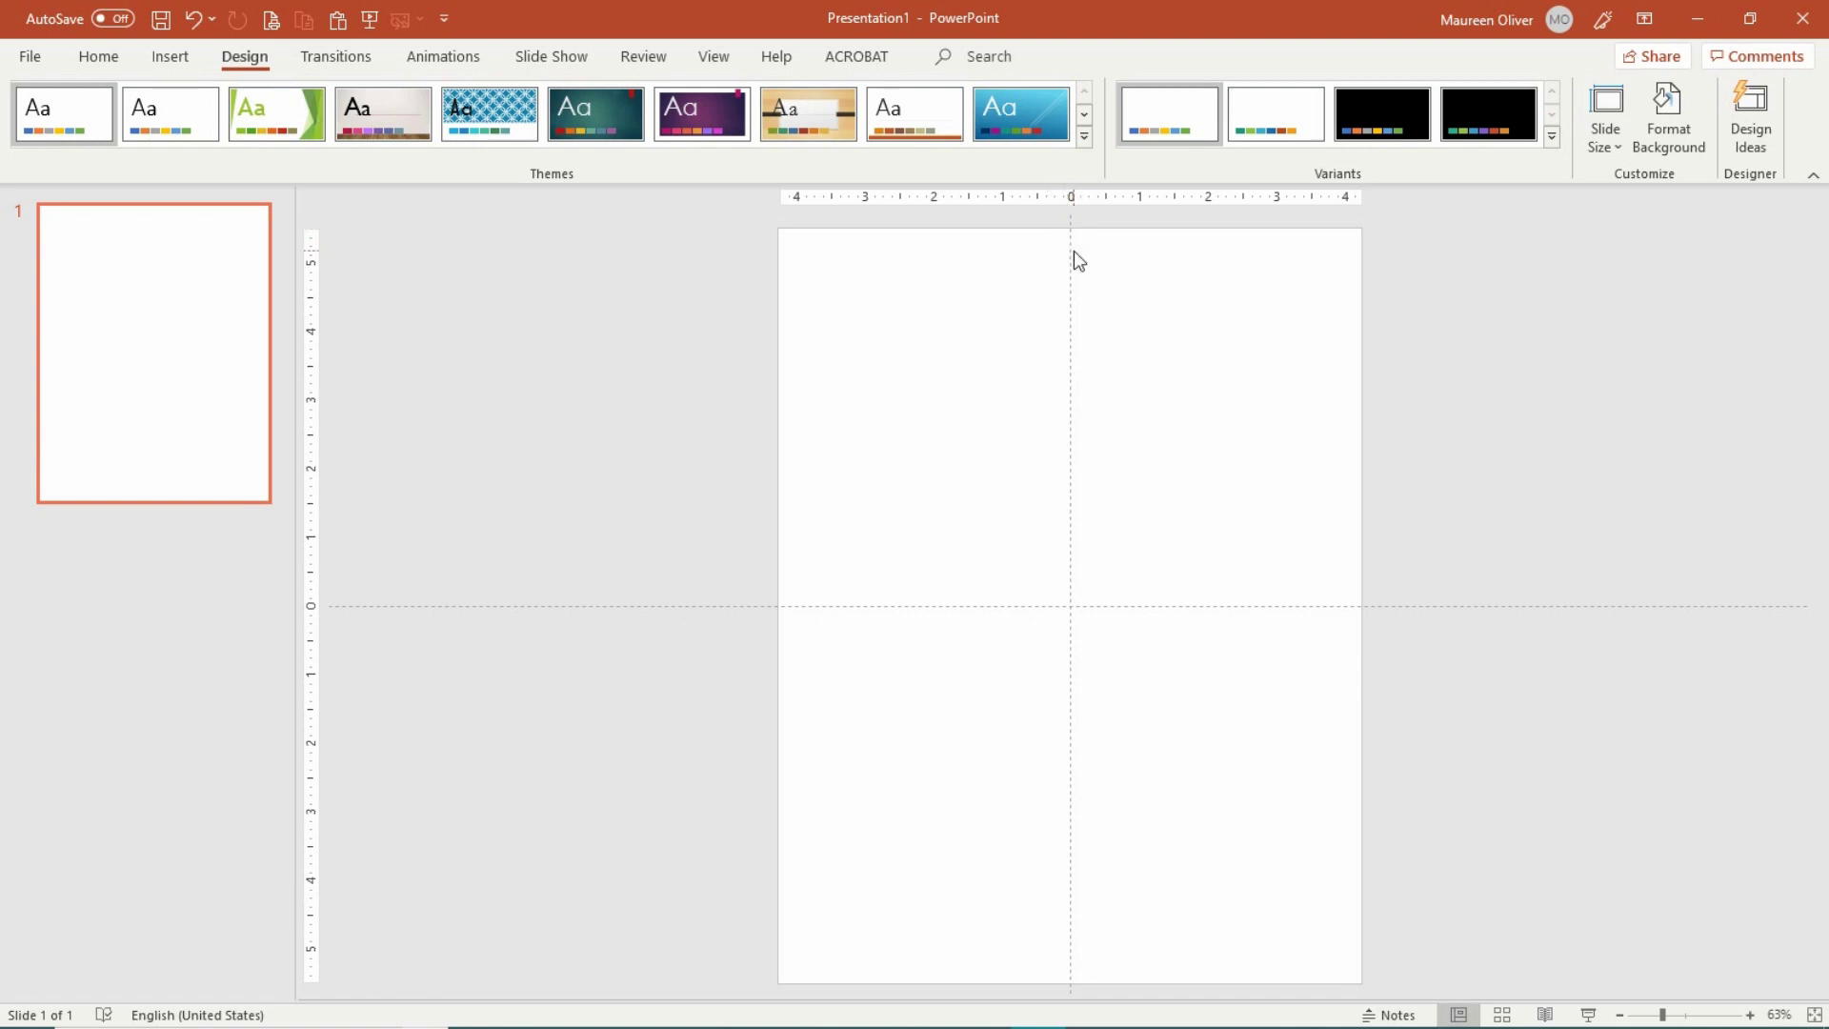
- Add copied guides near the left, right, top and bottom edges to mark page margins
{"action": "left_click_drag", "start_coordinate": [1071, 250], "coordinate": [812, 251]}
{"action": "left_click_drag", "start_coordinate": [1068, 245], "coordinate": [1328, 242]}
{"action": "left_click_drag", "start_coordinate": [753, 605], "coordinate": [755, 263]}
{"action": "left_click_drag", "start_coordinate": [714, 606], "coordinate": [730, 949]}
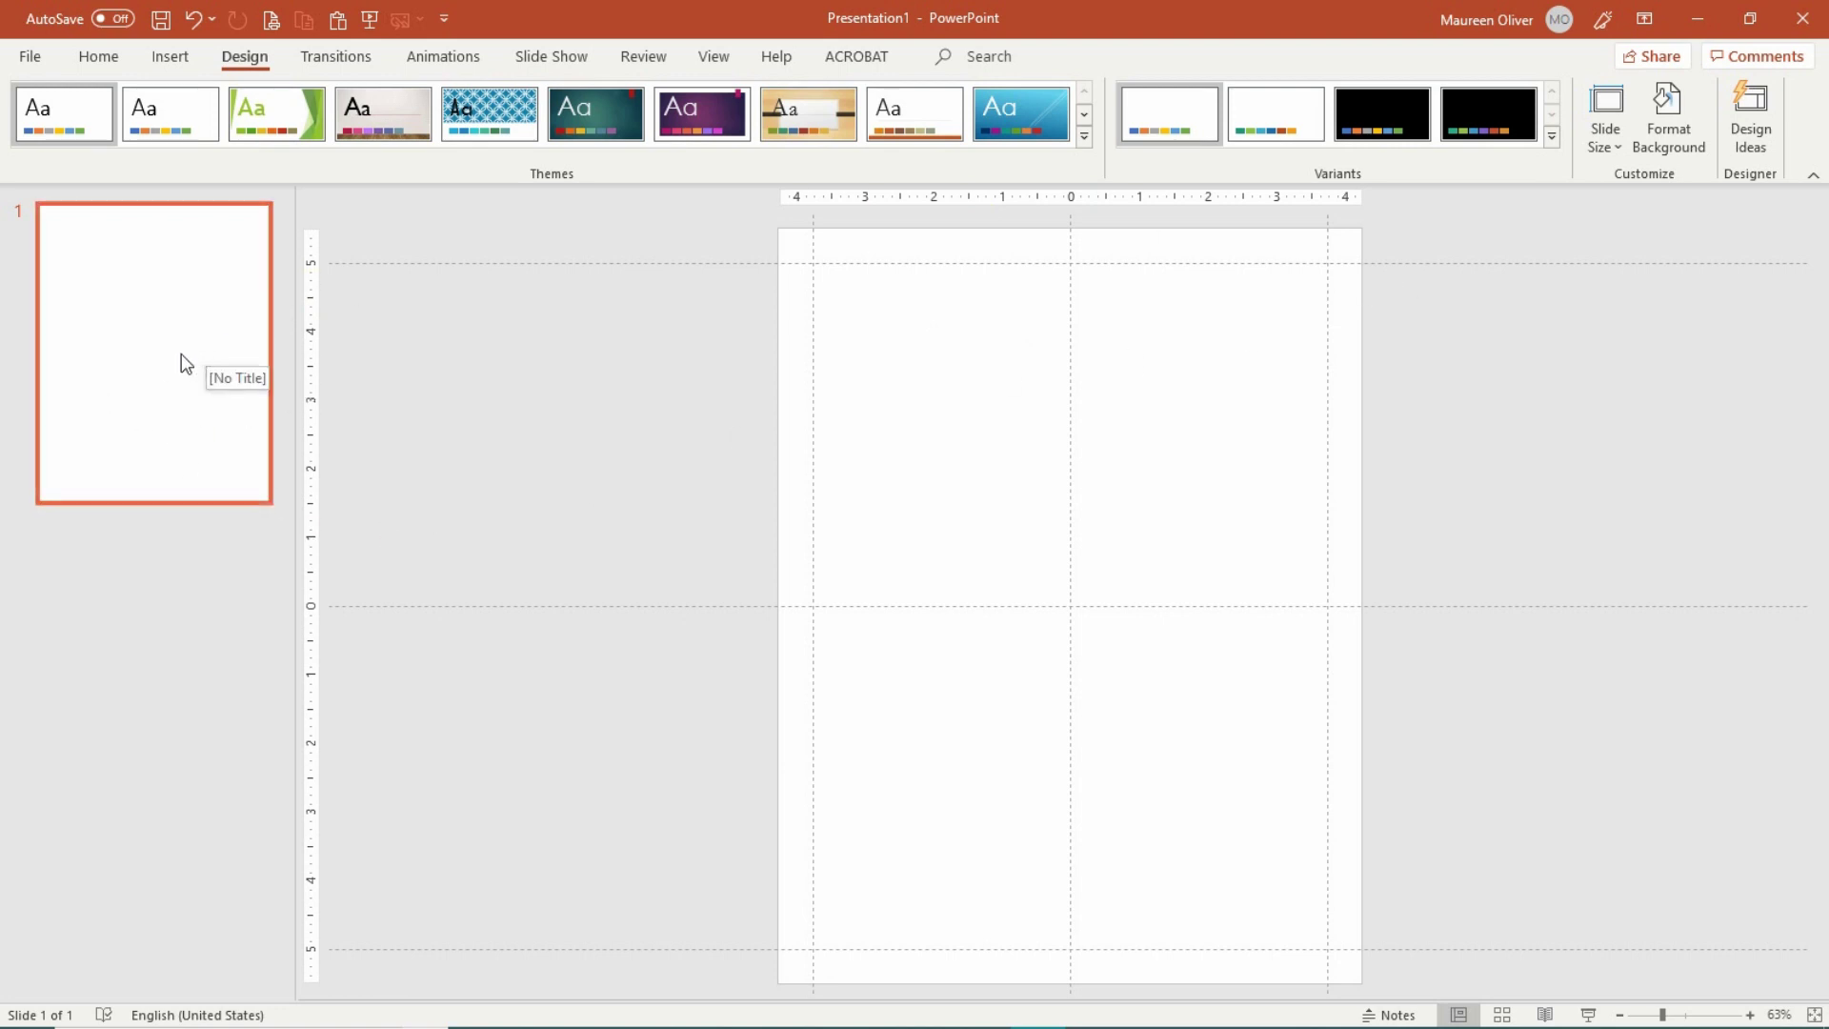
- Insert the picture 07.png from C:\TUTORIALS\SCENES
{"action": "left_click", "coordinate": [164, 61]}
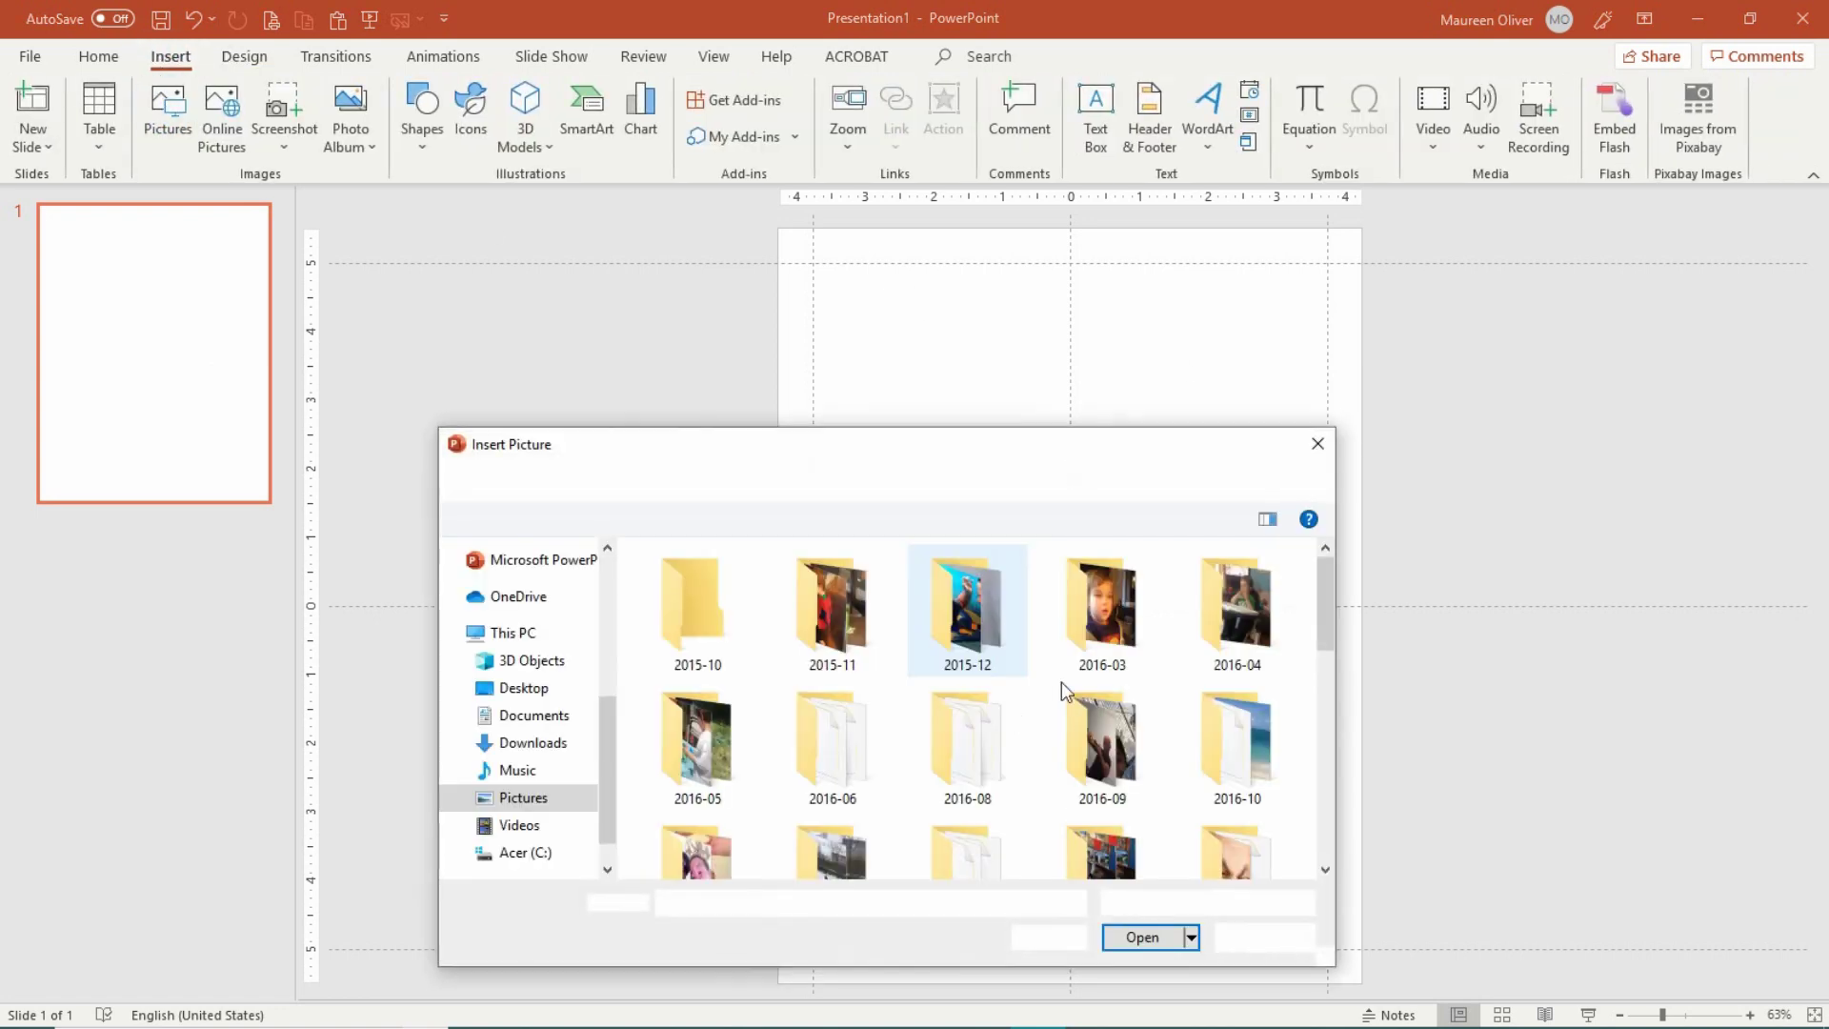
{"action": "left_click", "coordinate": [611, 652]}
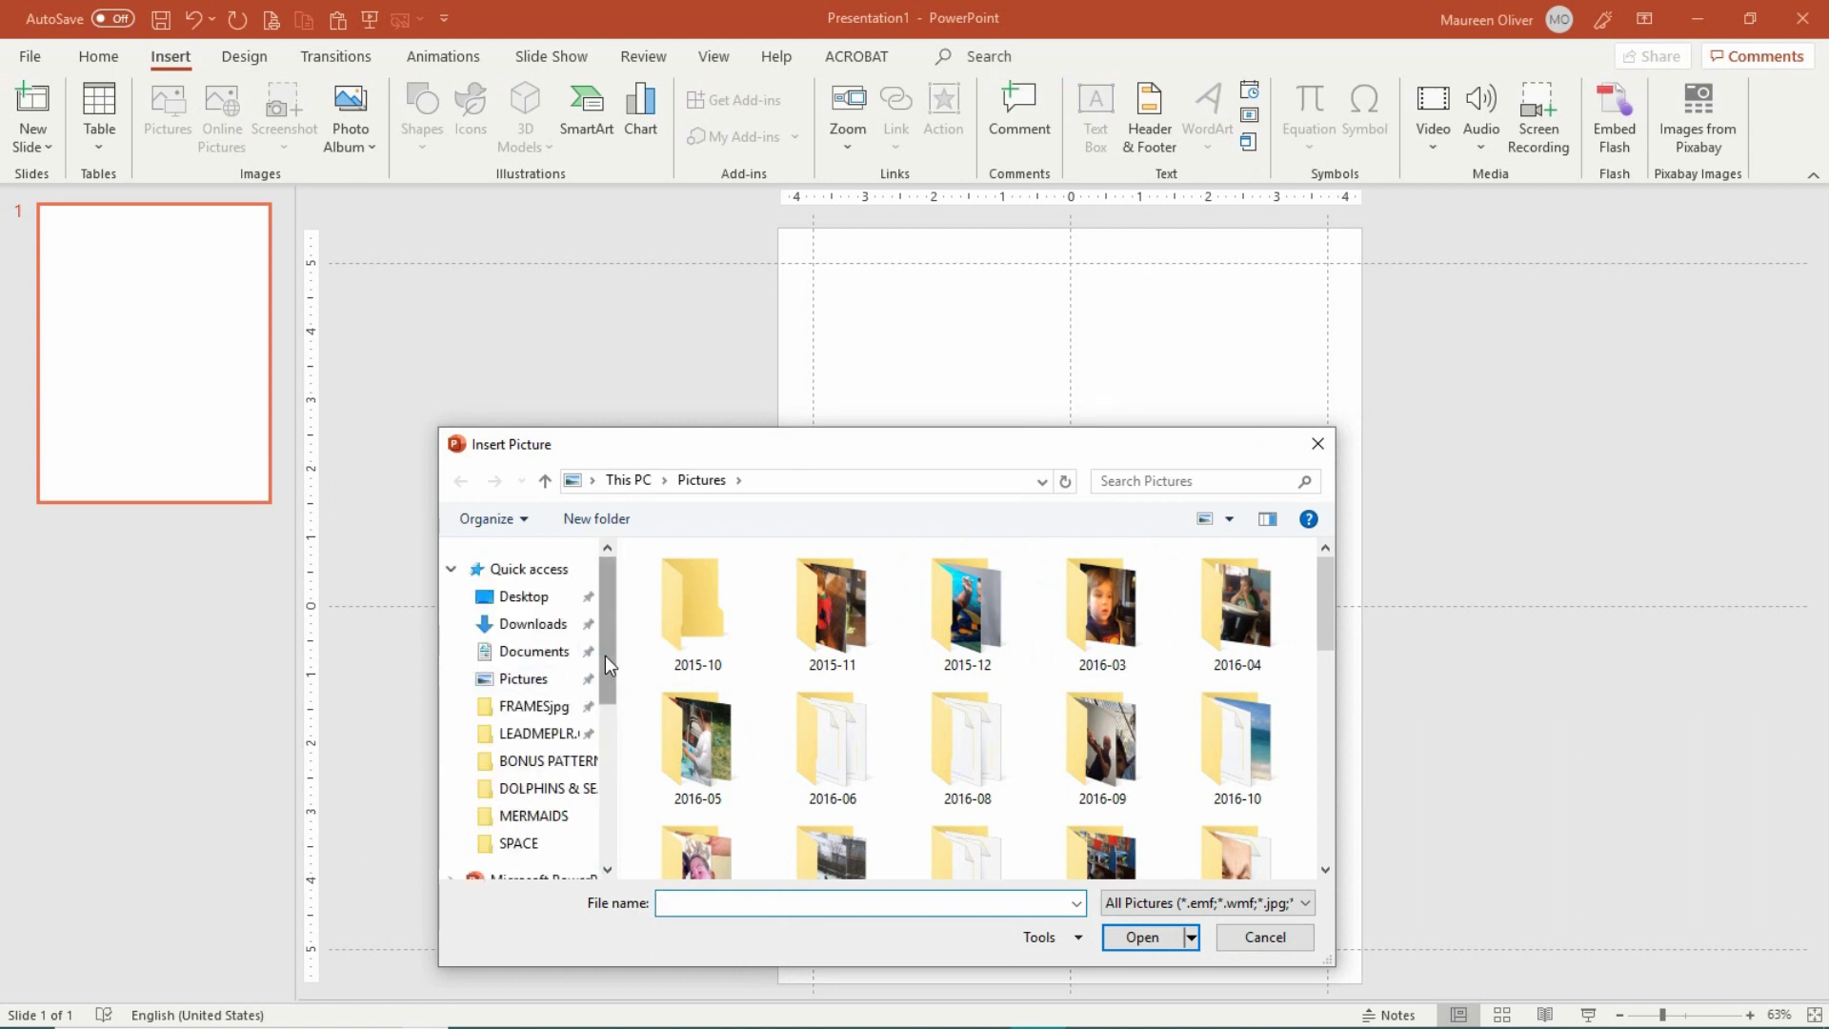
{"action": "left_click_drag", "start_coordinate": [608, 653], "coordinate": [617, 821]}
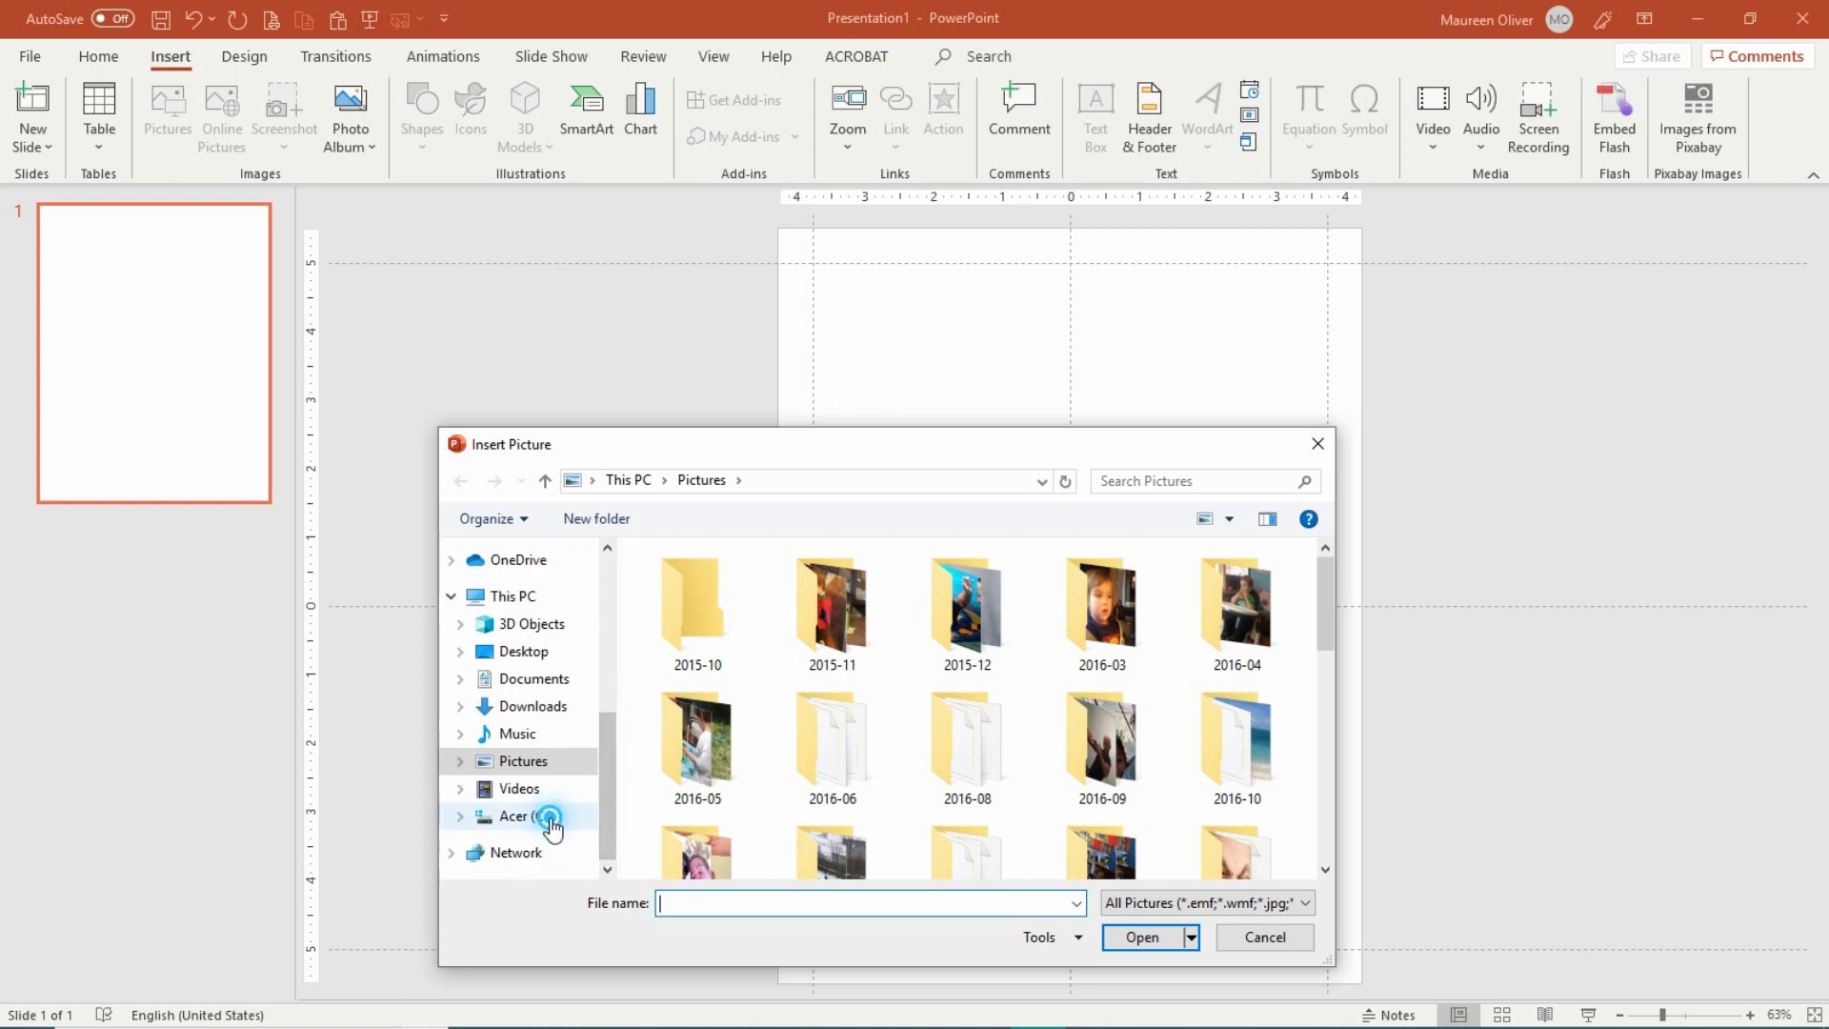
{"action": "left_click", "coordinate": [550, 818]}
{"action": "scroll", "coordinate": [844, 780], "scroll_direction": "down", "scroll_amount": 15}
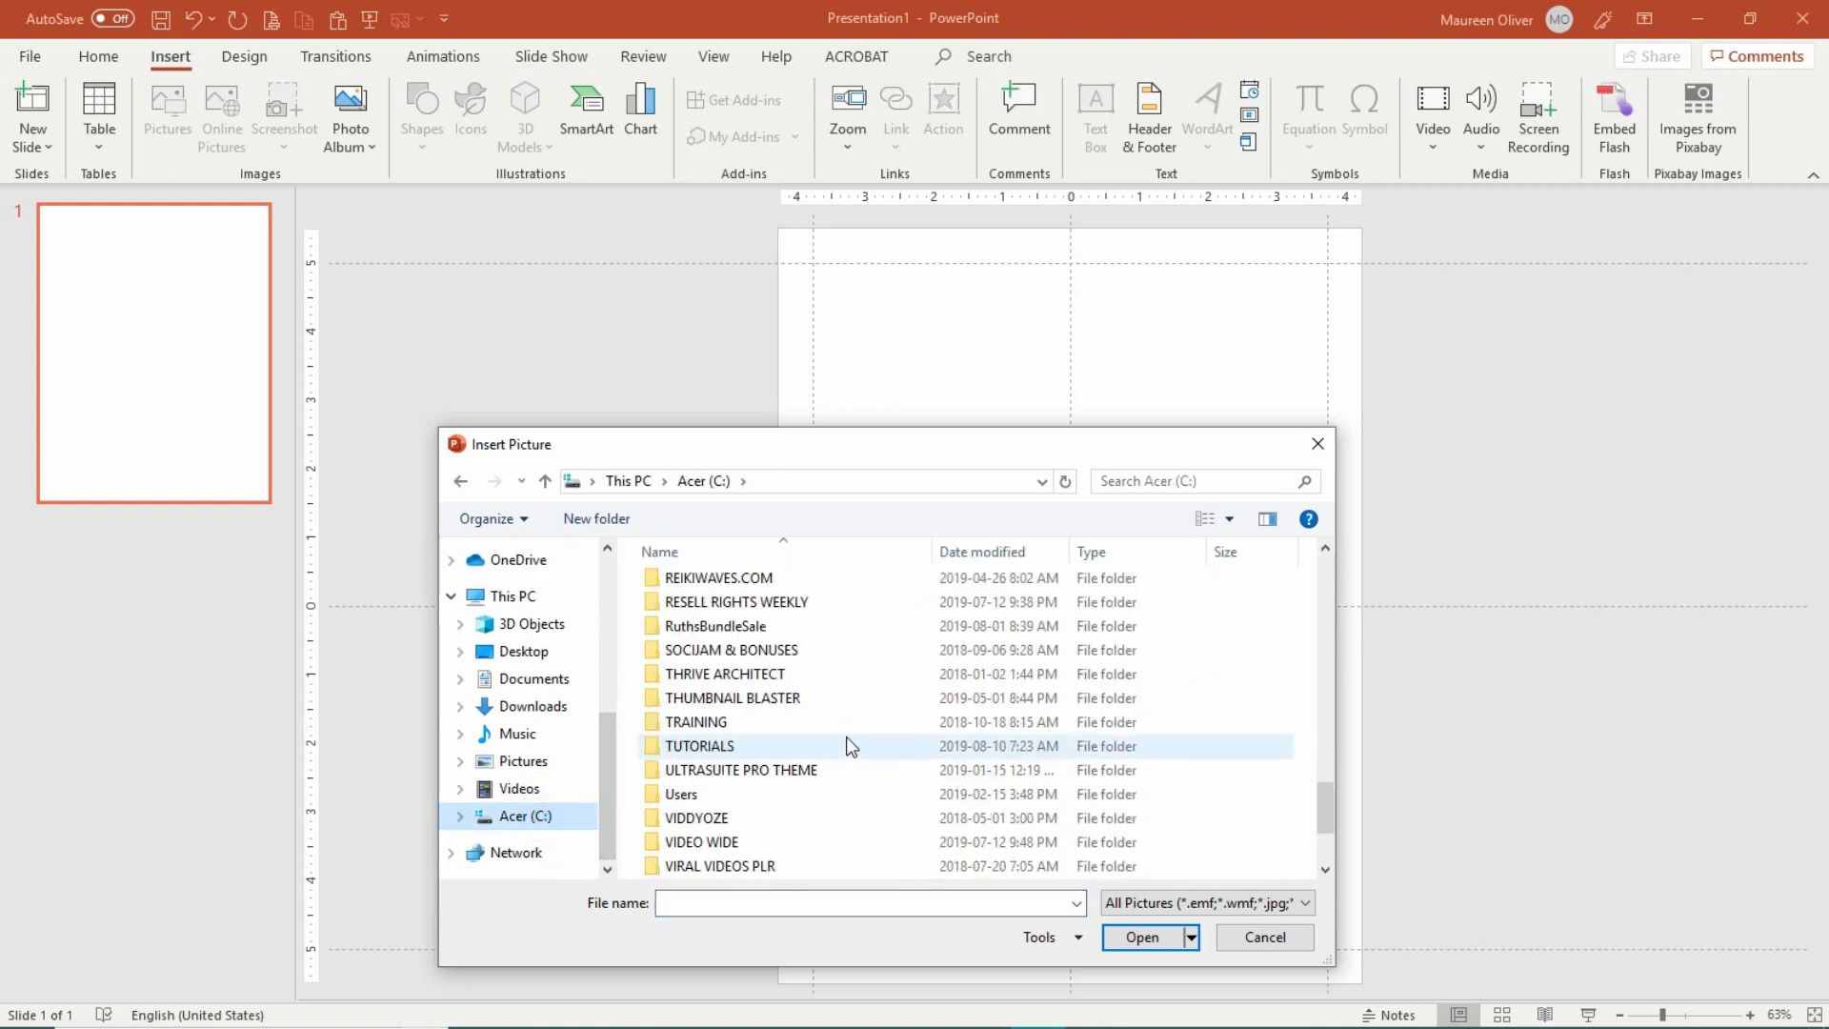
{"action": "scroll", "coordinate": [844, 734], "scroll_direction": "up", "scroll_amount": 3}
{"action": "scroll", "coordinate": [844, 734], "scroll_direction": "down", "scroll_amount": 2}
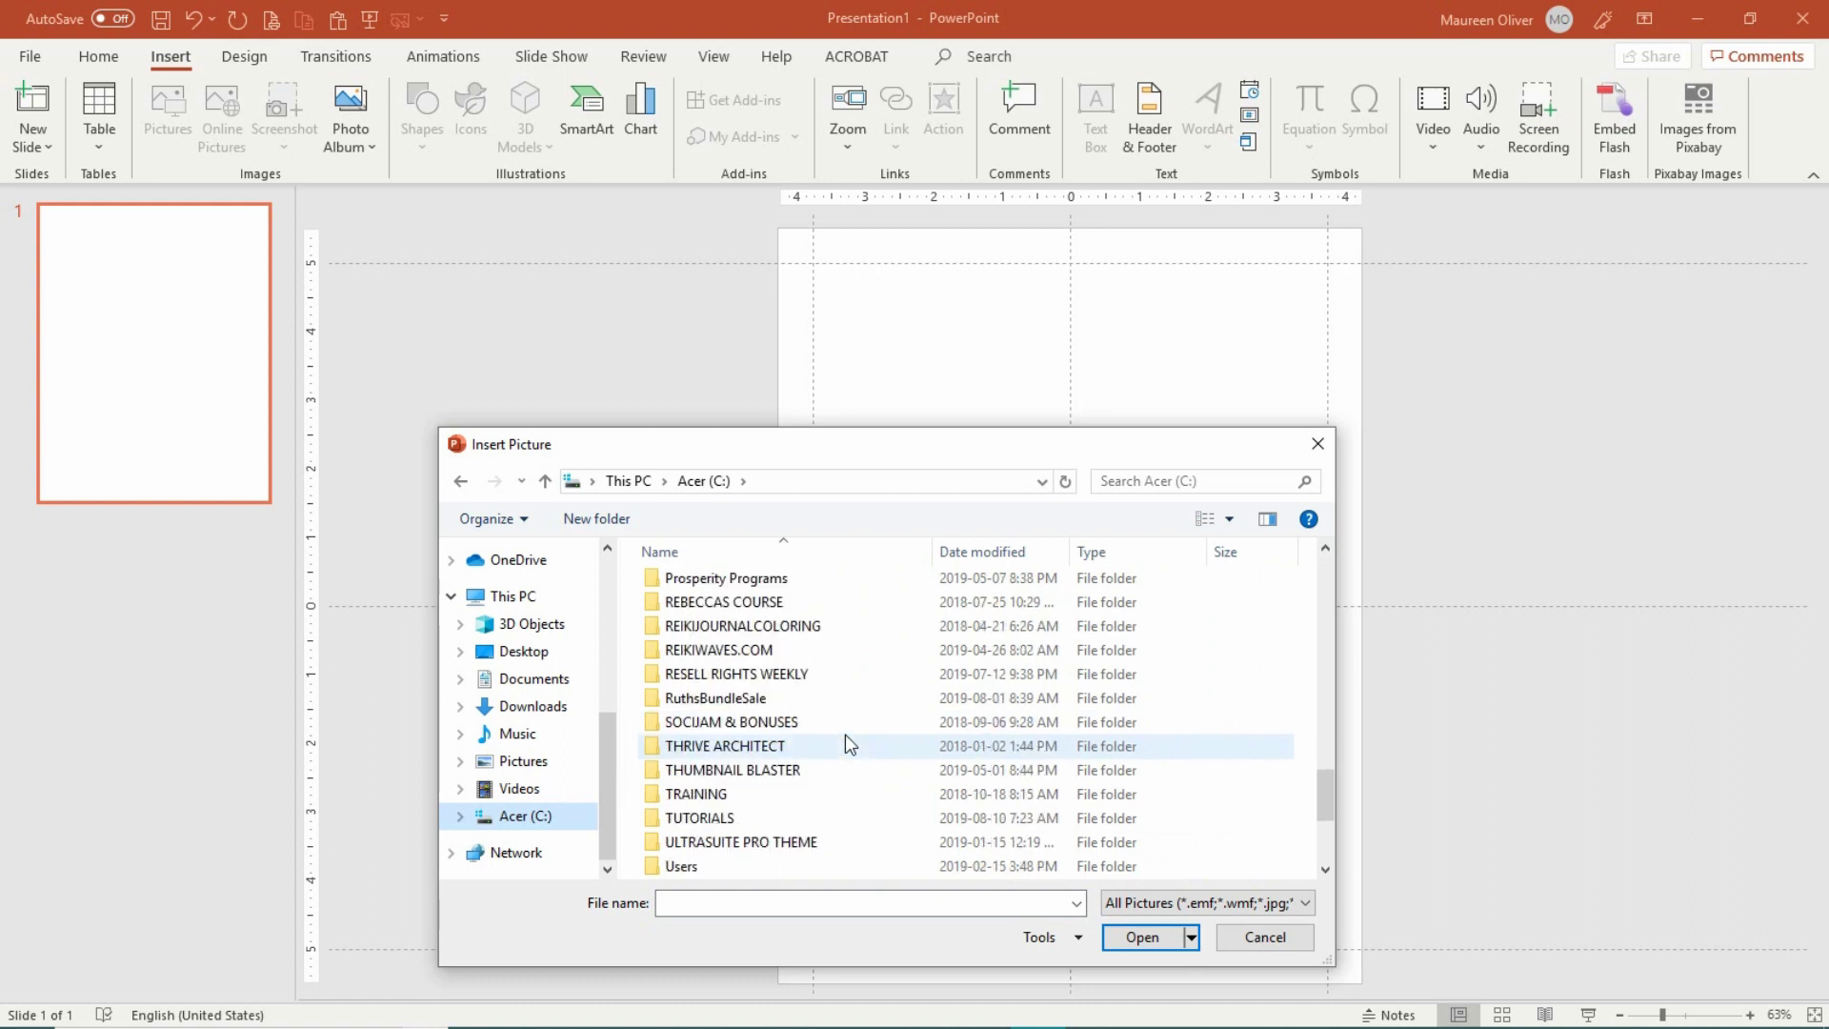
{"action": "double_click", "coordinate": [703, 817]}
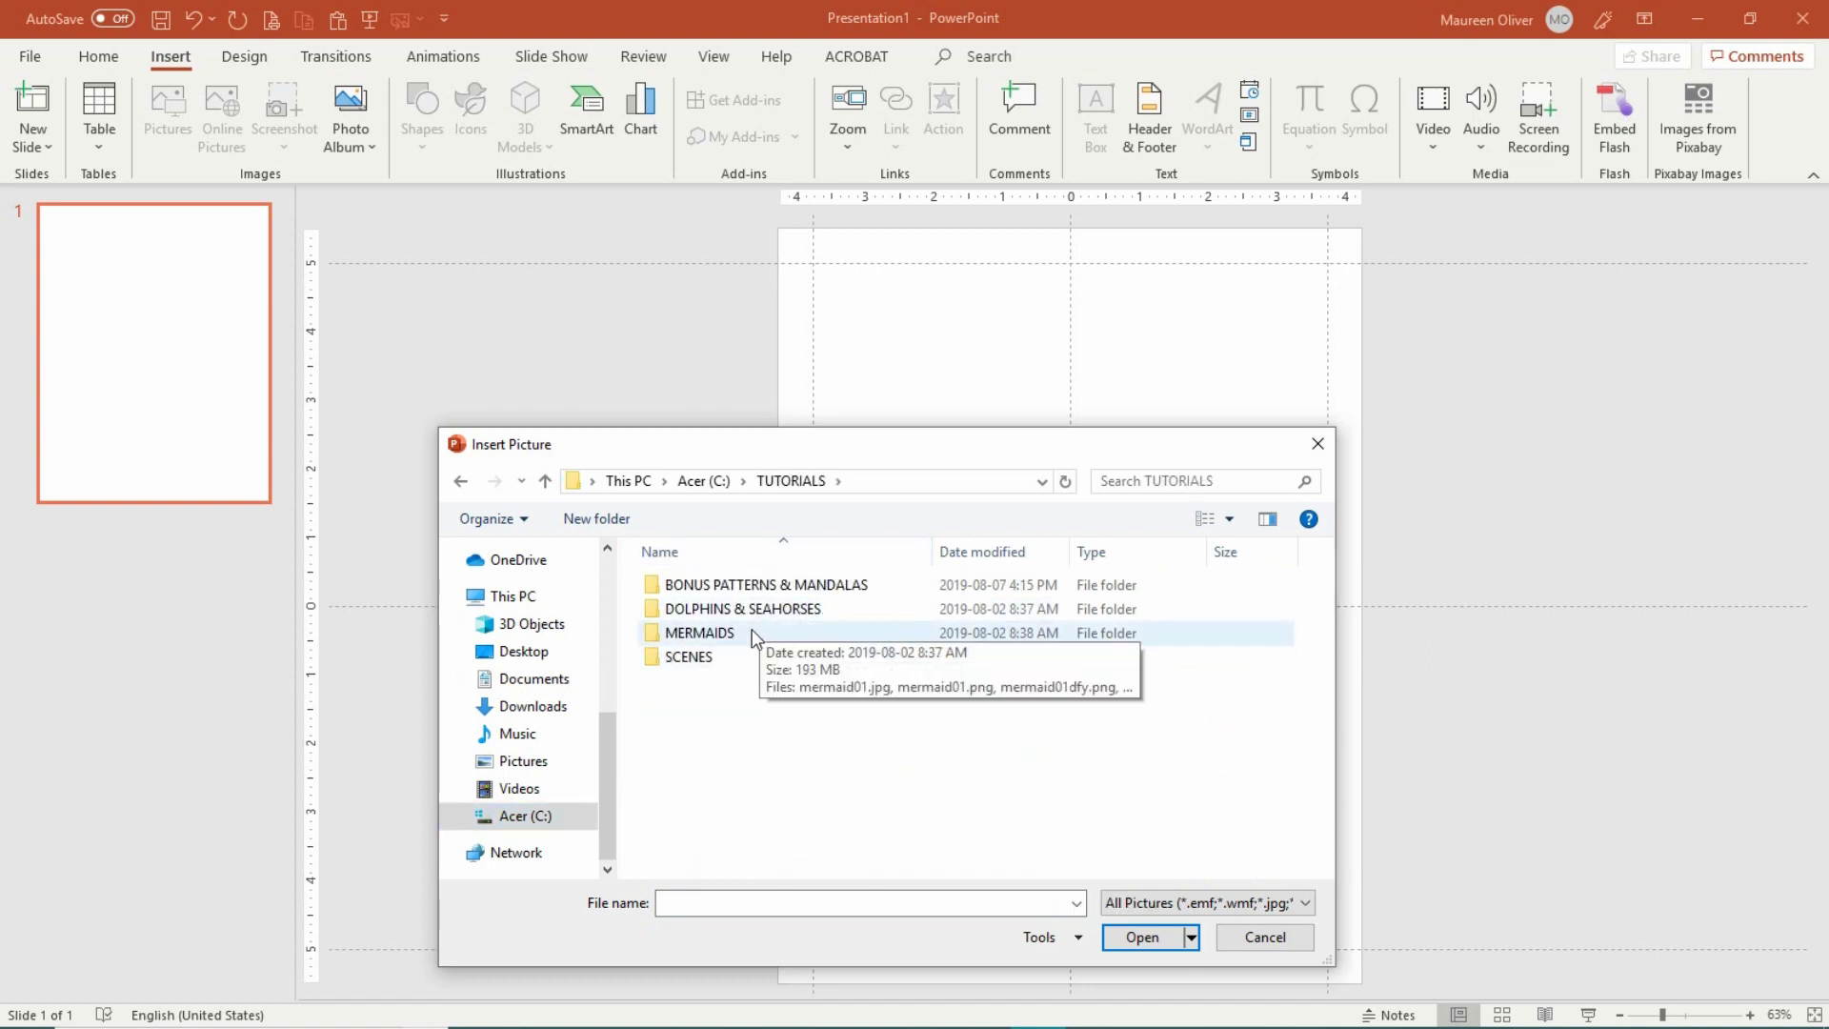
{"action": "double_click", "coordinate": [691, 658]}
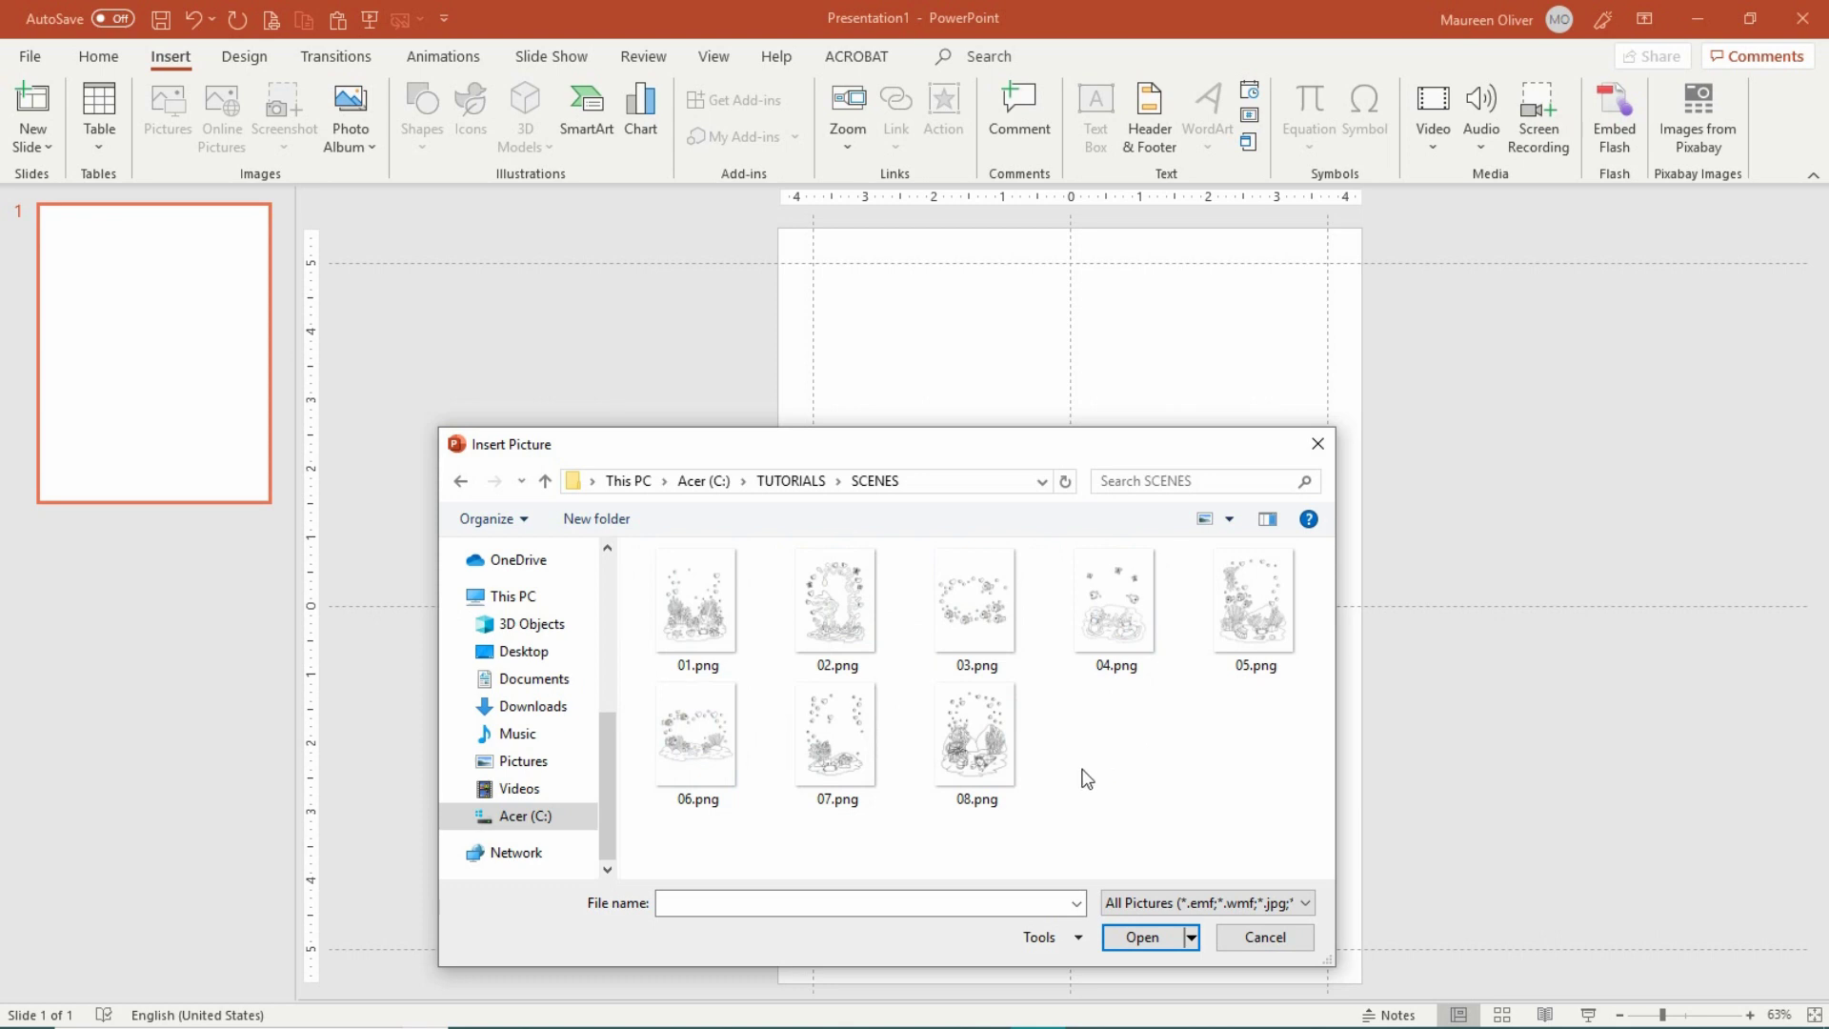
{"action": "double_click", "coordinate": [841, 767]}
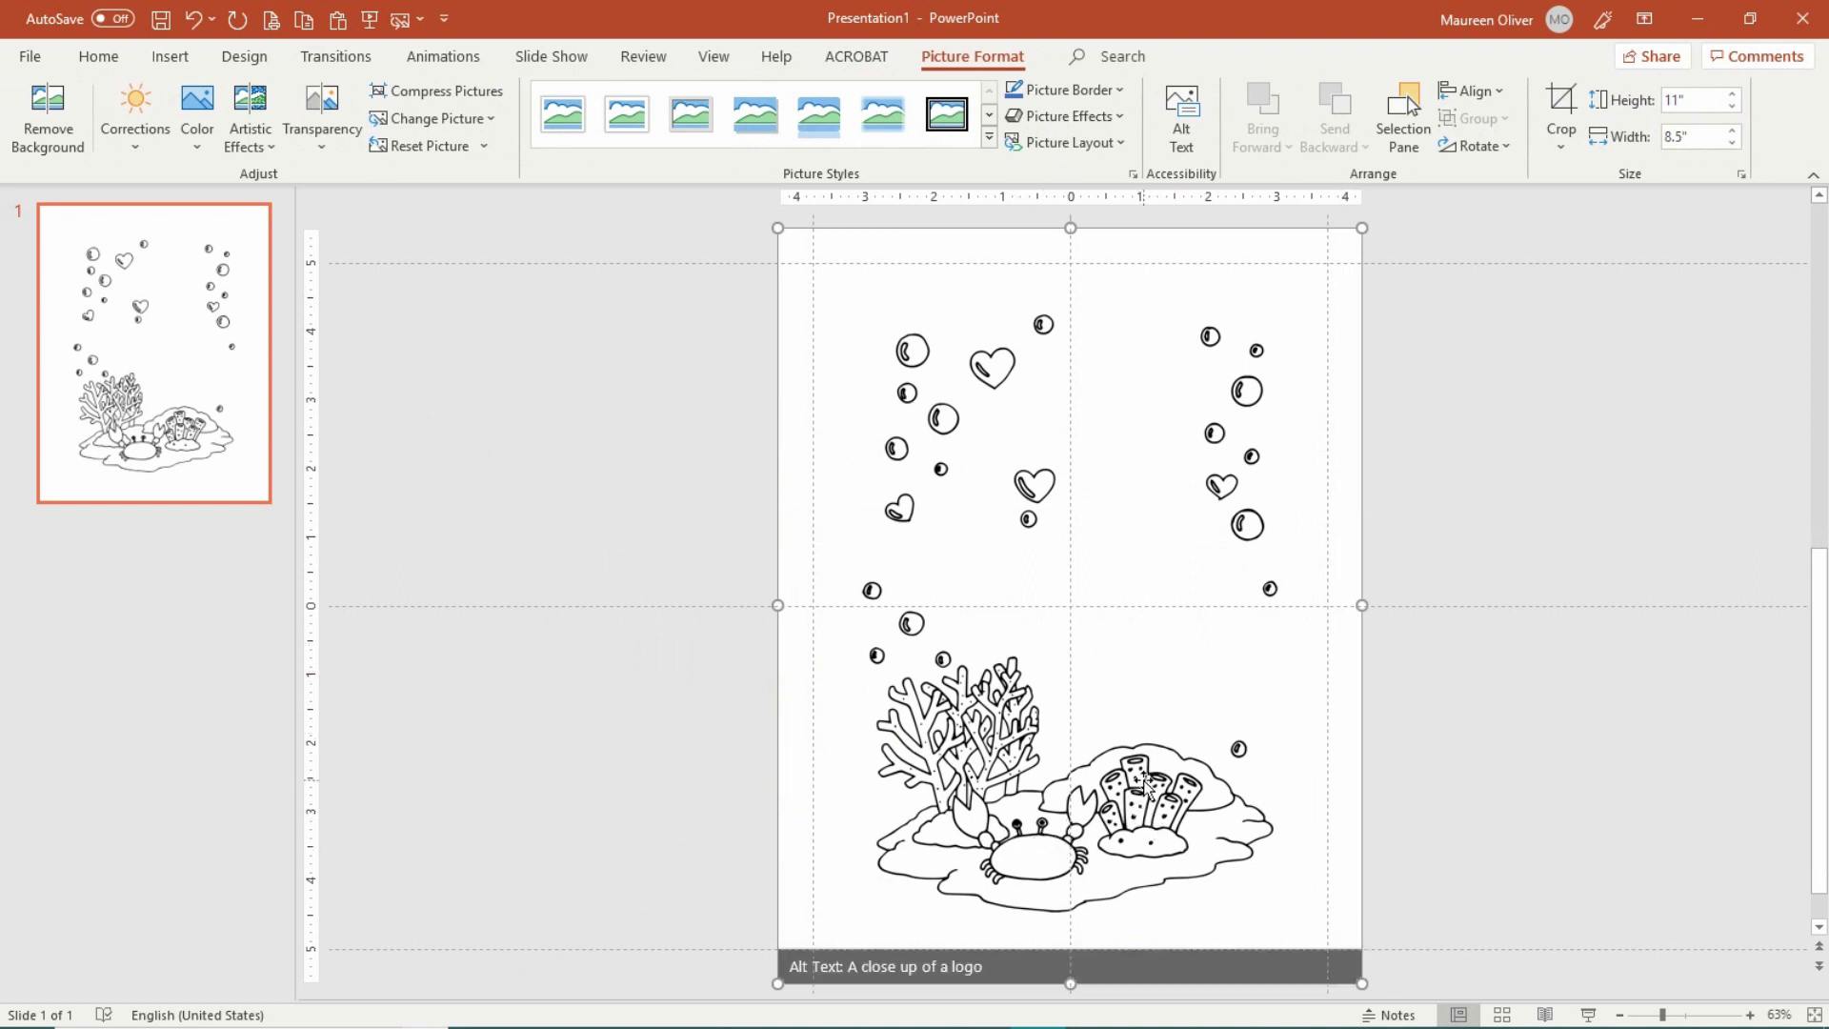
- Enlarge the underwater scene to about 11.86 by 9.17 inches and position it to fill the page
{"action": "left_click_drag", "start_coordinate": [1138, 779], "coordinate": [1141, 812]}
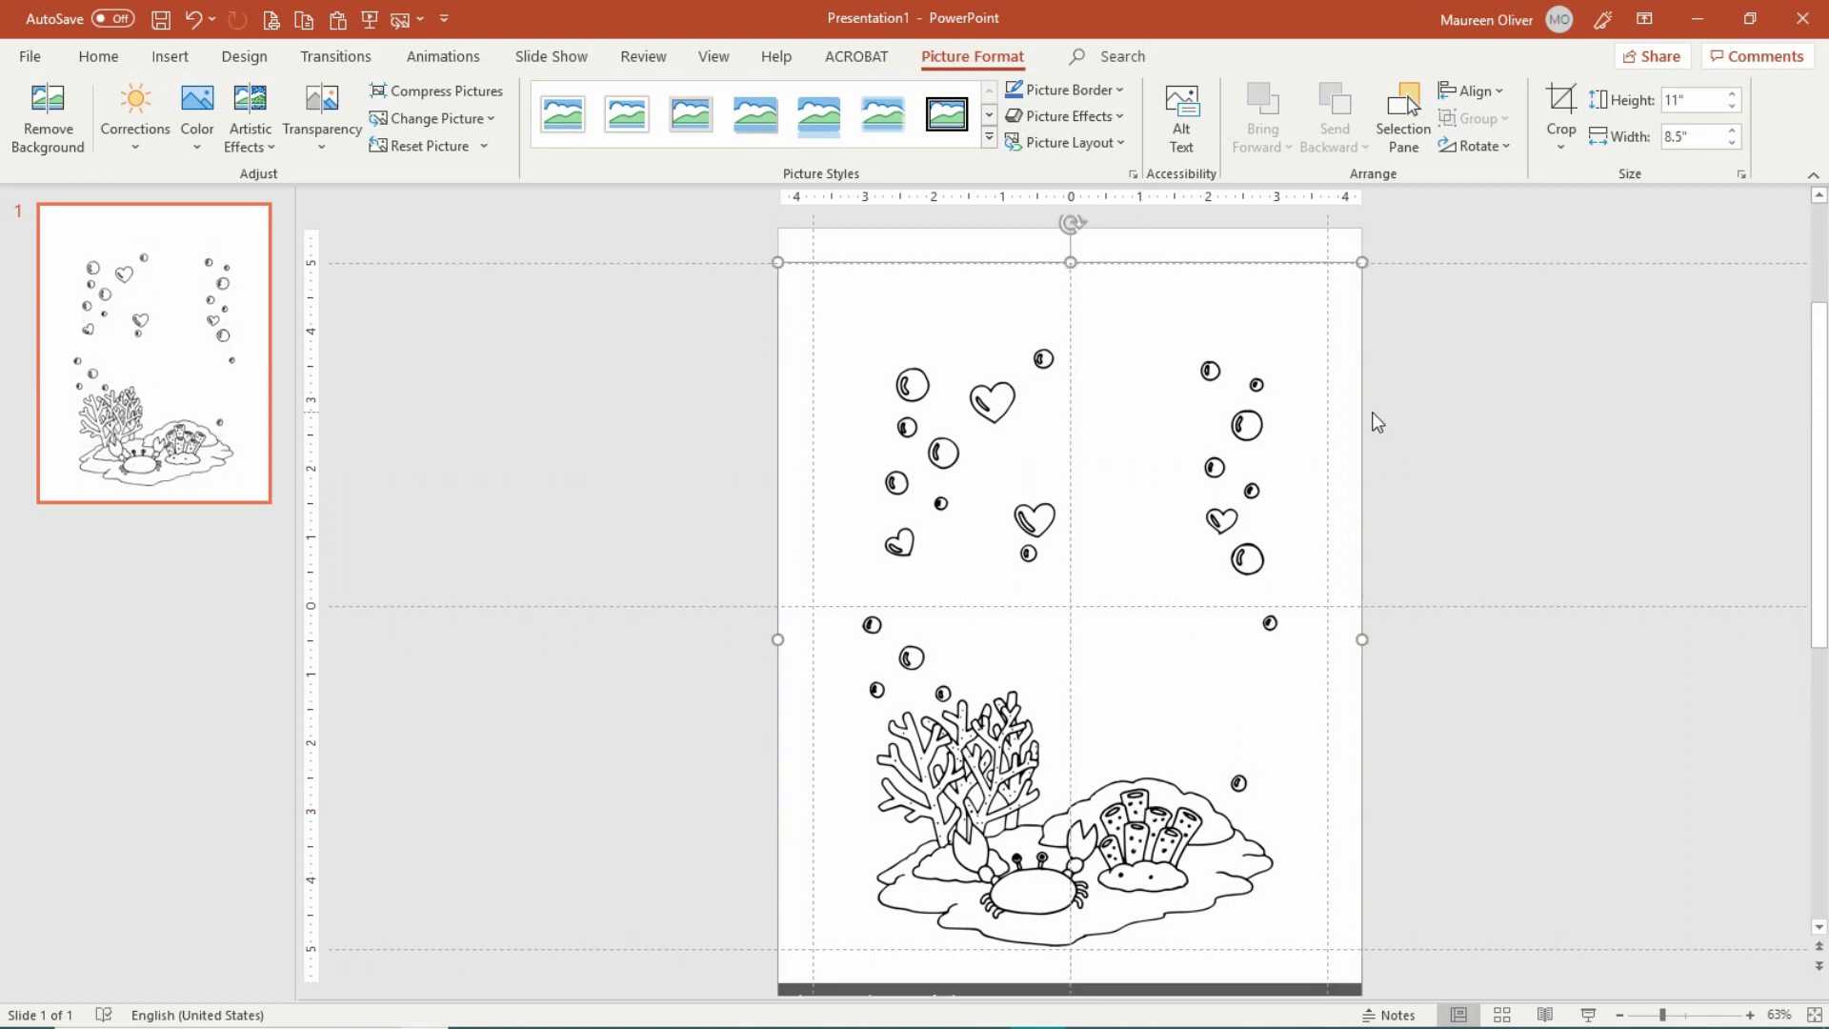
{"action": "left_click_drag", "start_coordinate": [1361, 262], "coordinate": [1406, 250]}
{"action": "left_click_drag", "start_coordinate": [998, 781], "coordinate": [983, 767]}
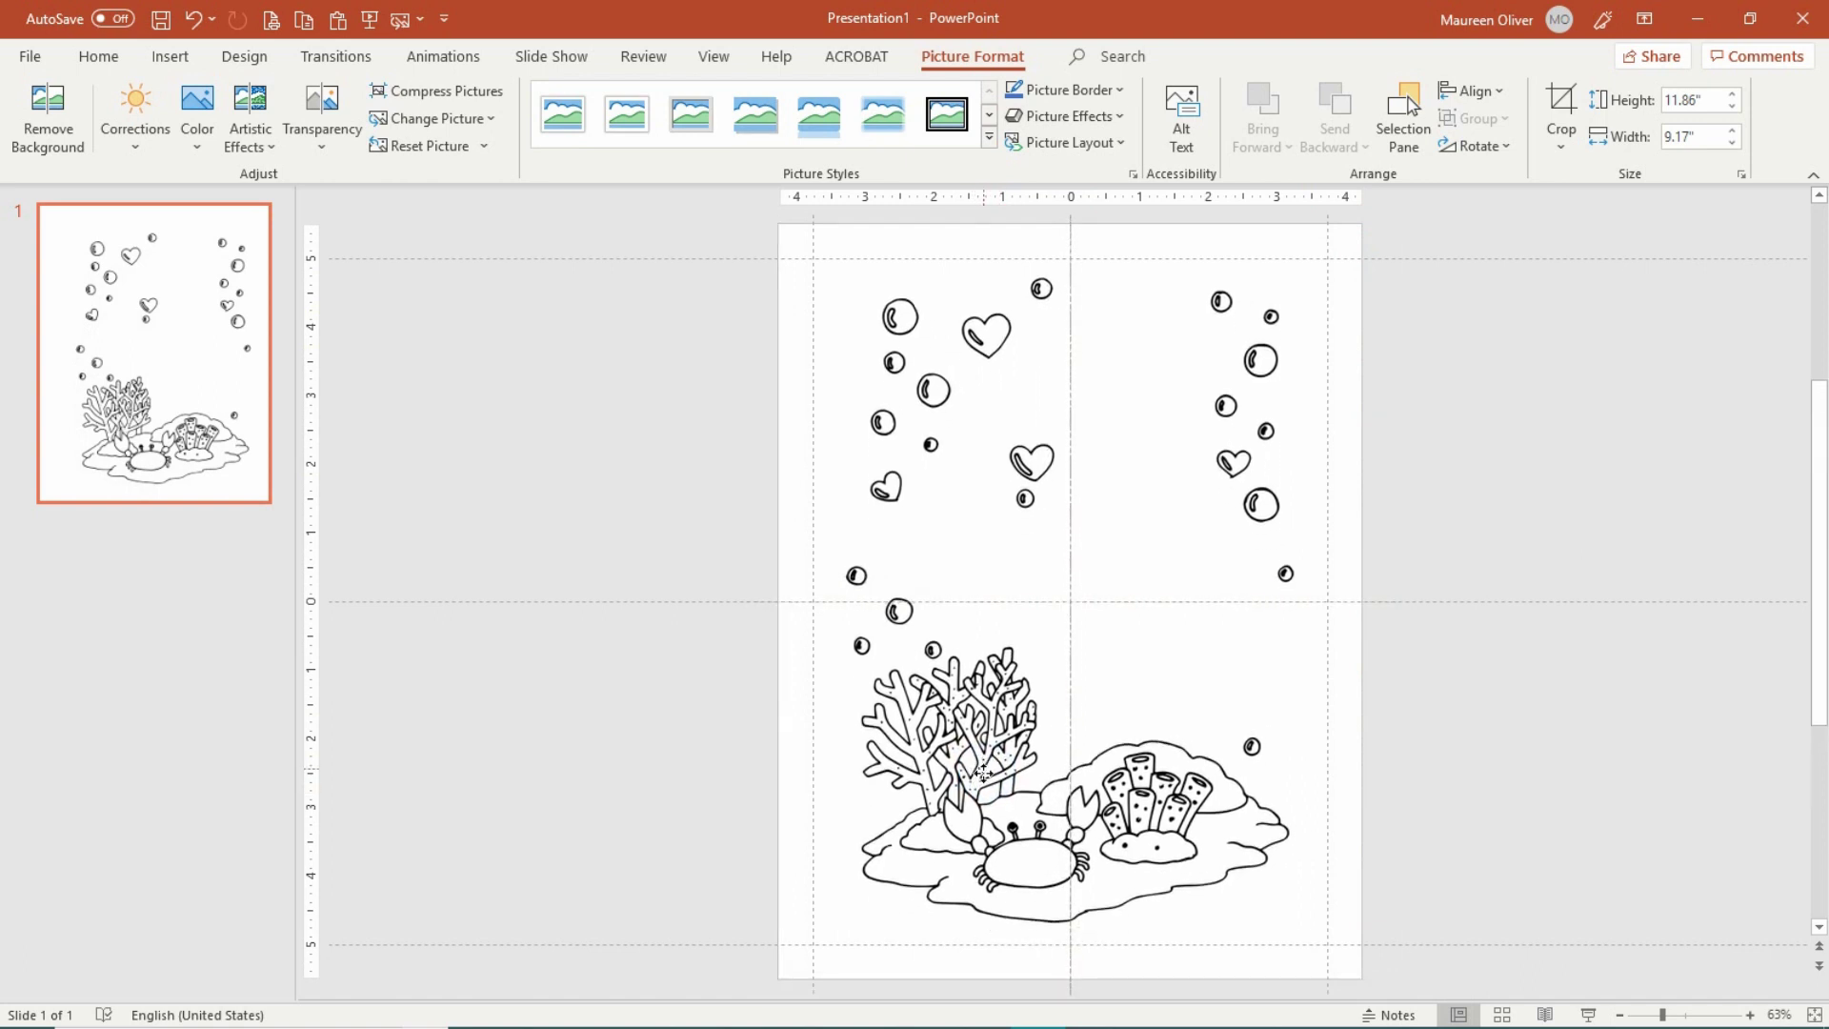
{"action": "left_click_drag", "start_coordinate": [984, 772], "coordinate": [980, 782]}
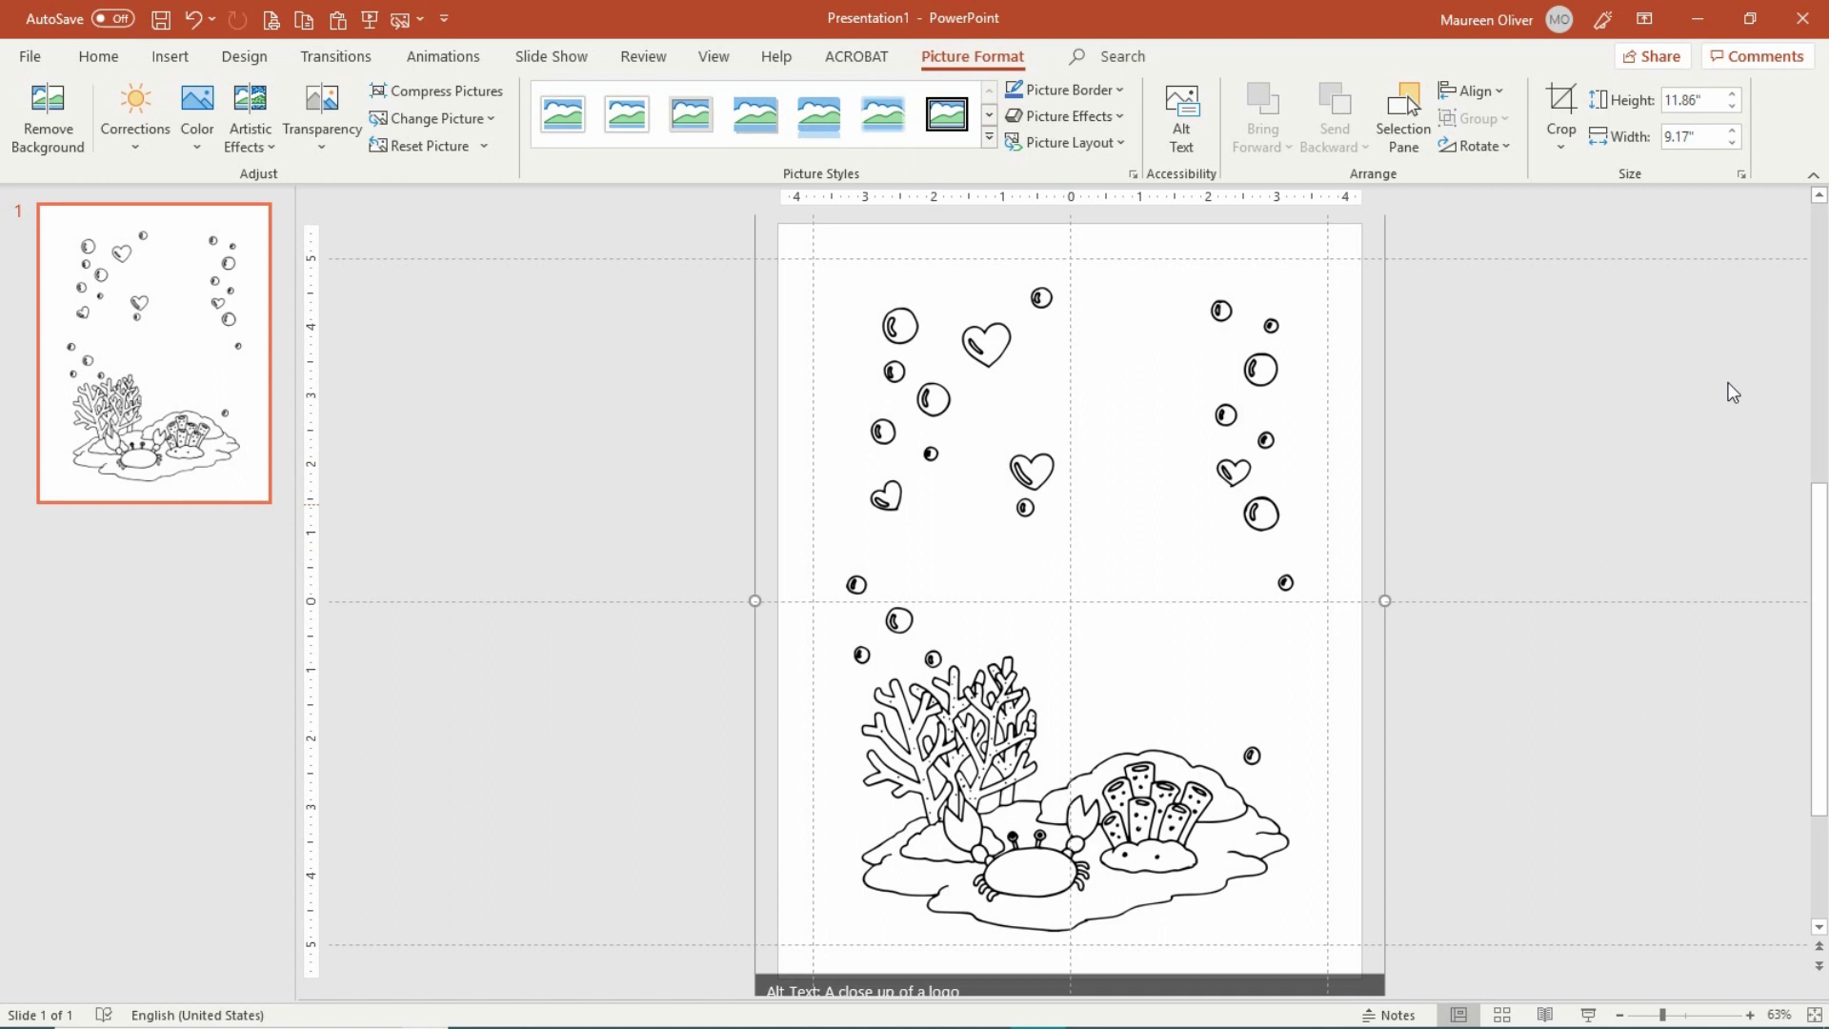
- Insert mermaid01dfy.png from the TUTORIALS\MERMAIDS folder
{"action": "left_click", "coordinate": [168, 55]}
{"action": "left_click", "coordinate": [167, 114]}
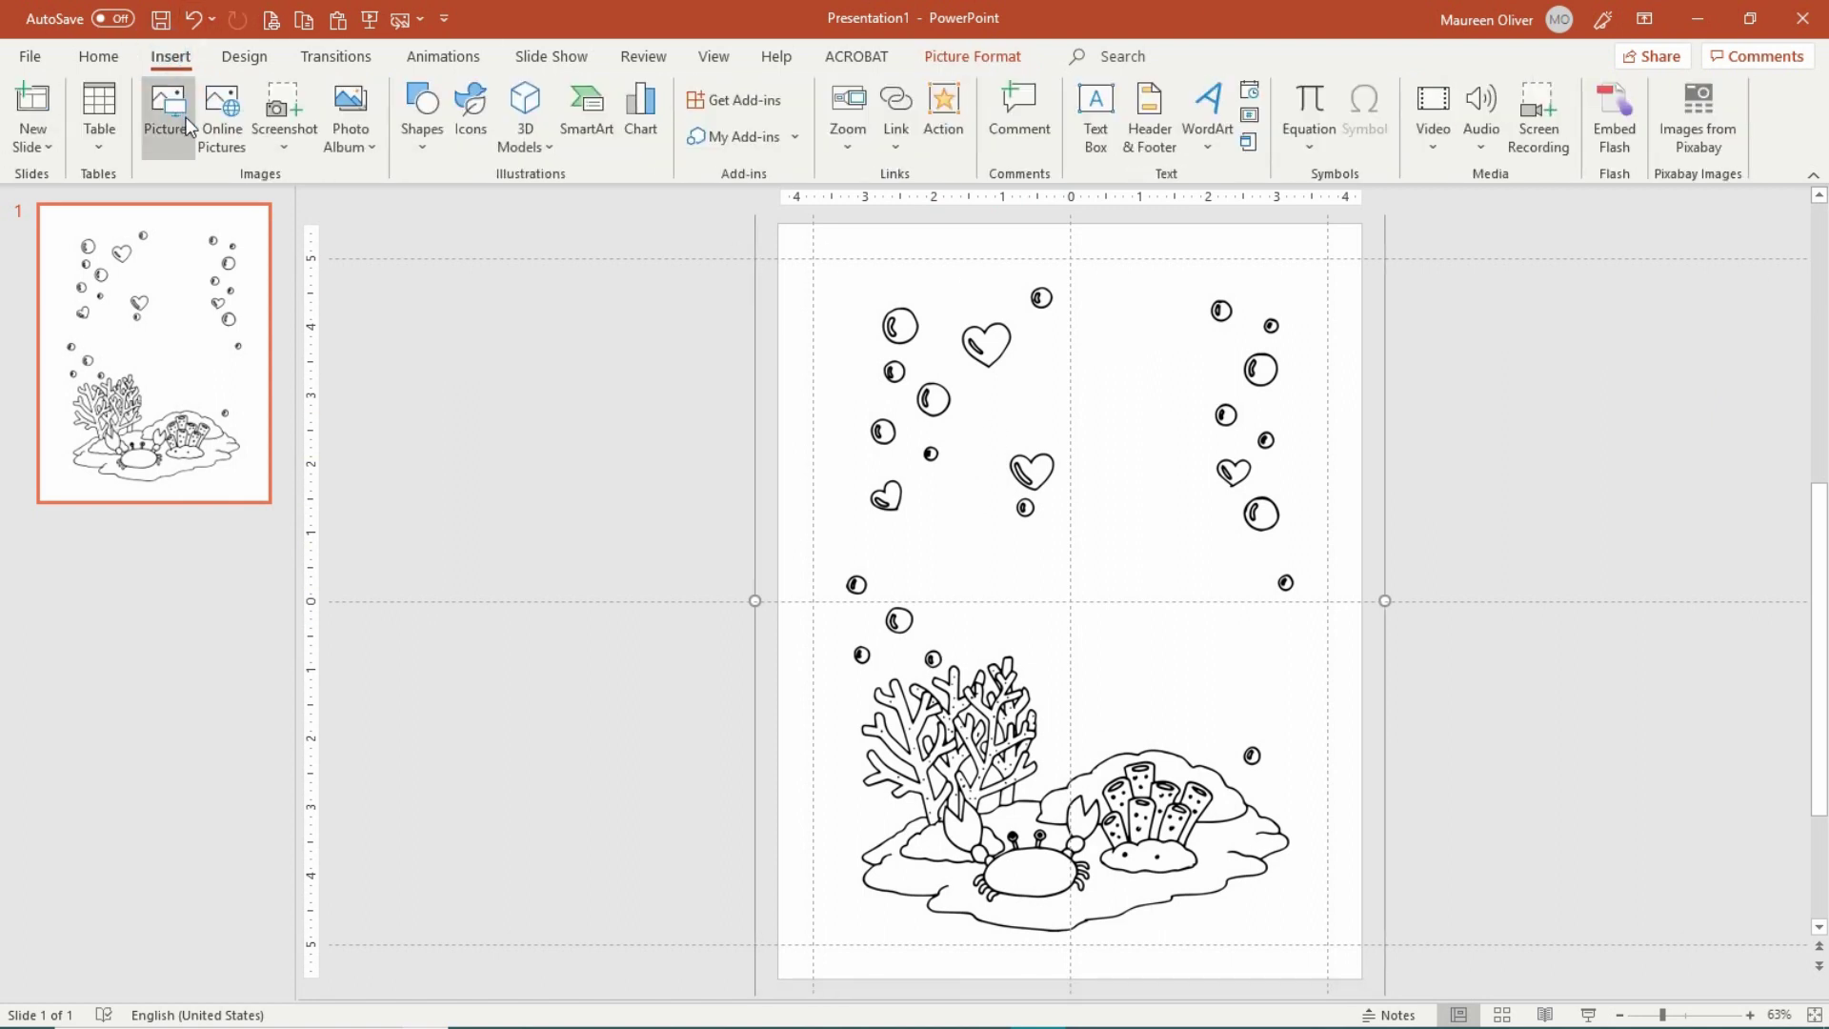
{"action": "left_click", "coordinate": [789, 481]}
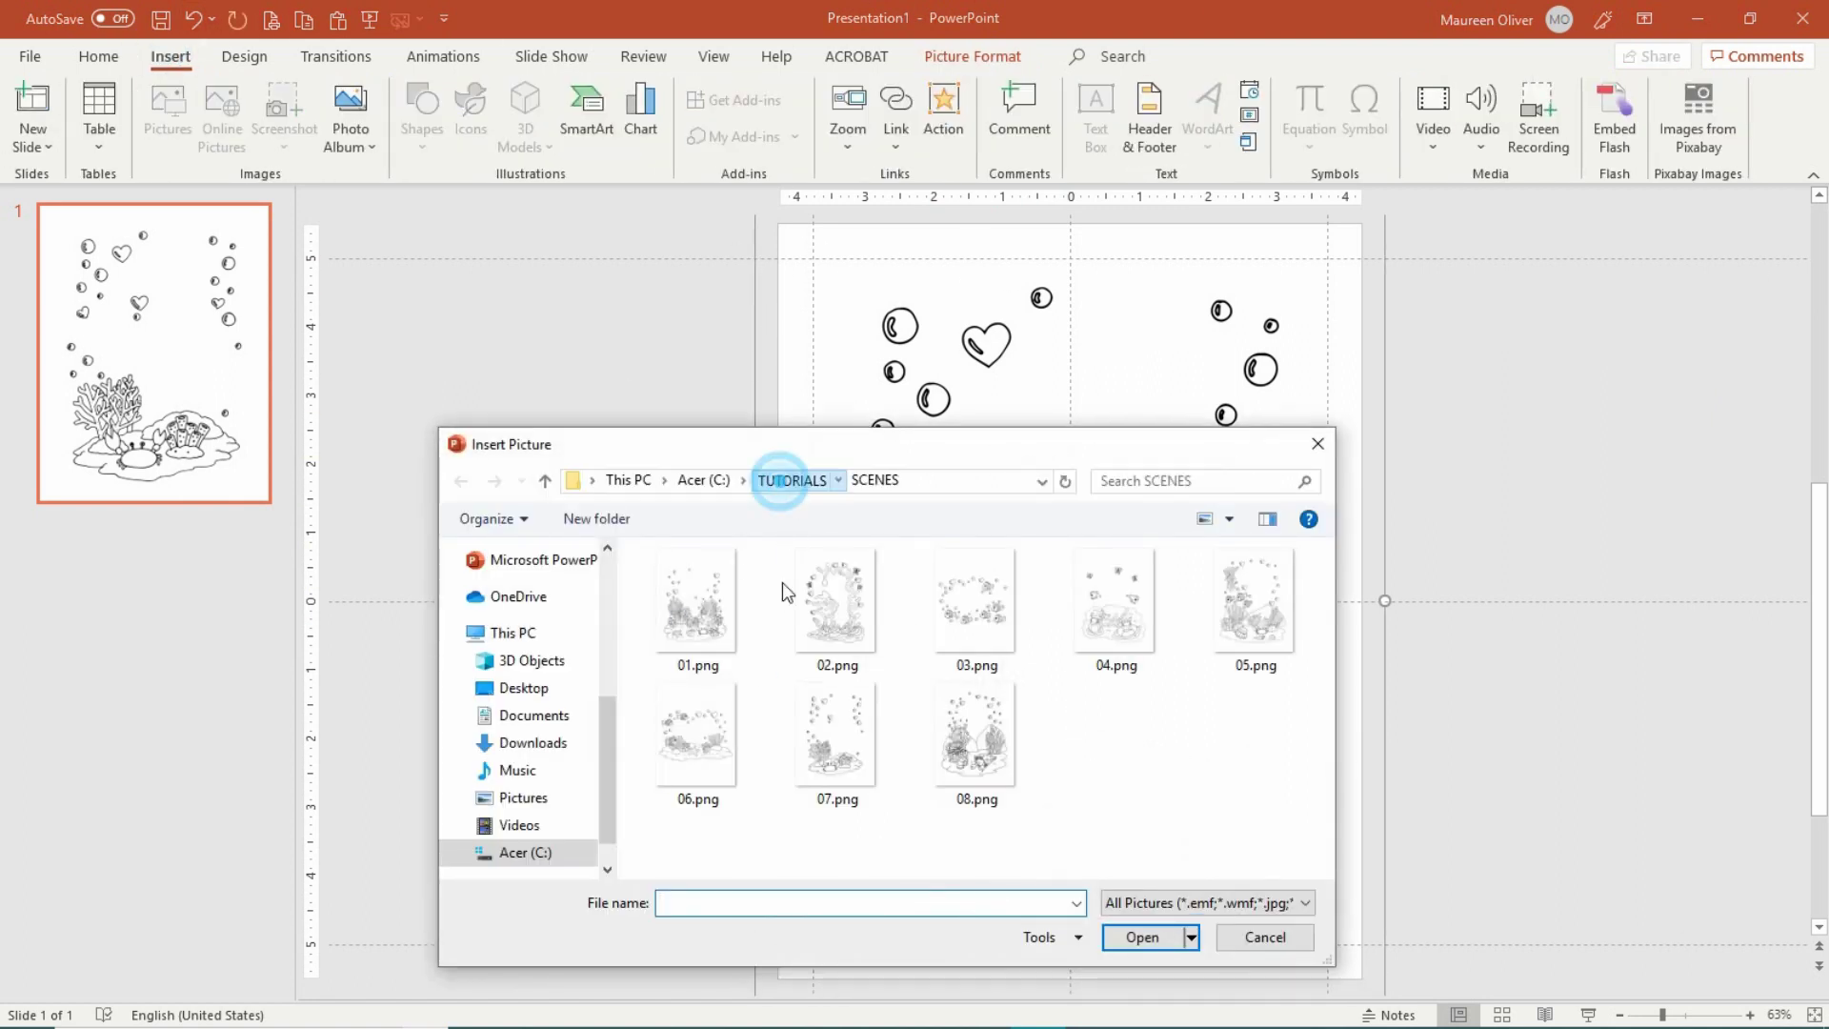
{"action": "double_click", "coordinate": [770, 631]}
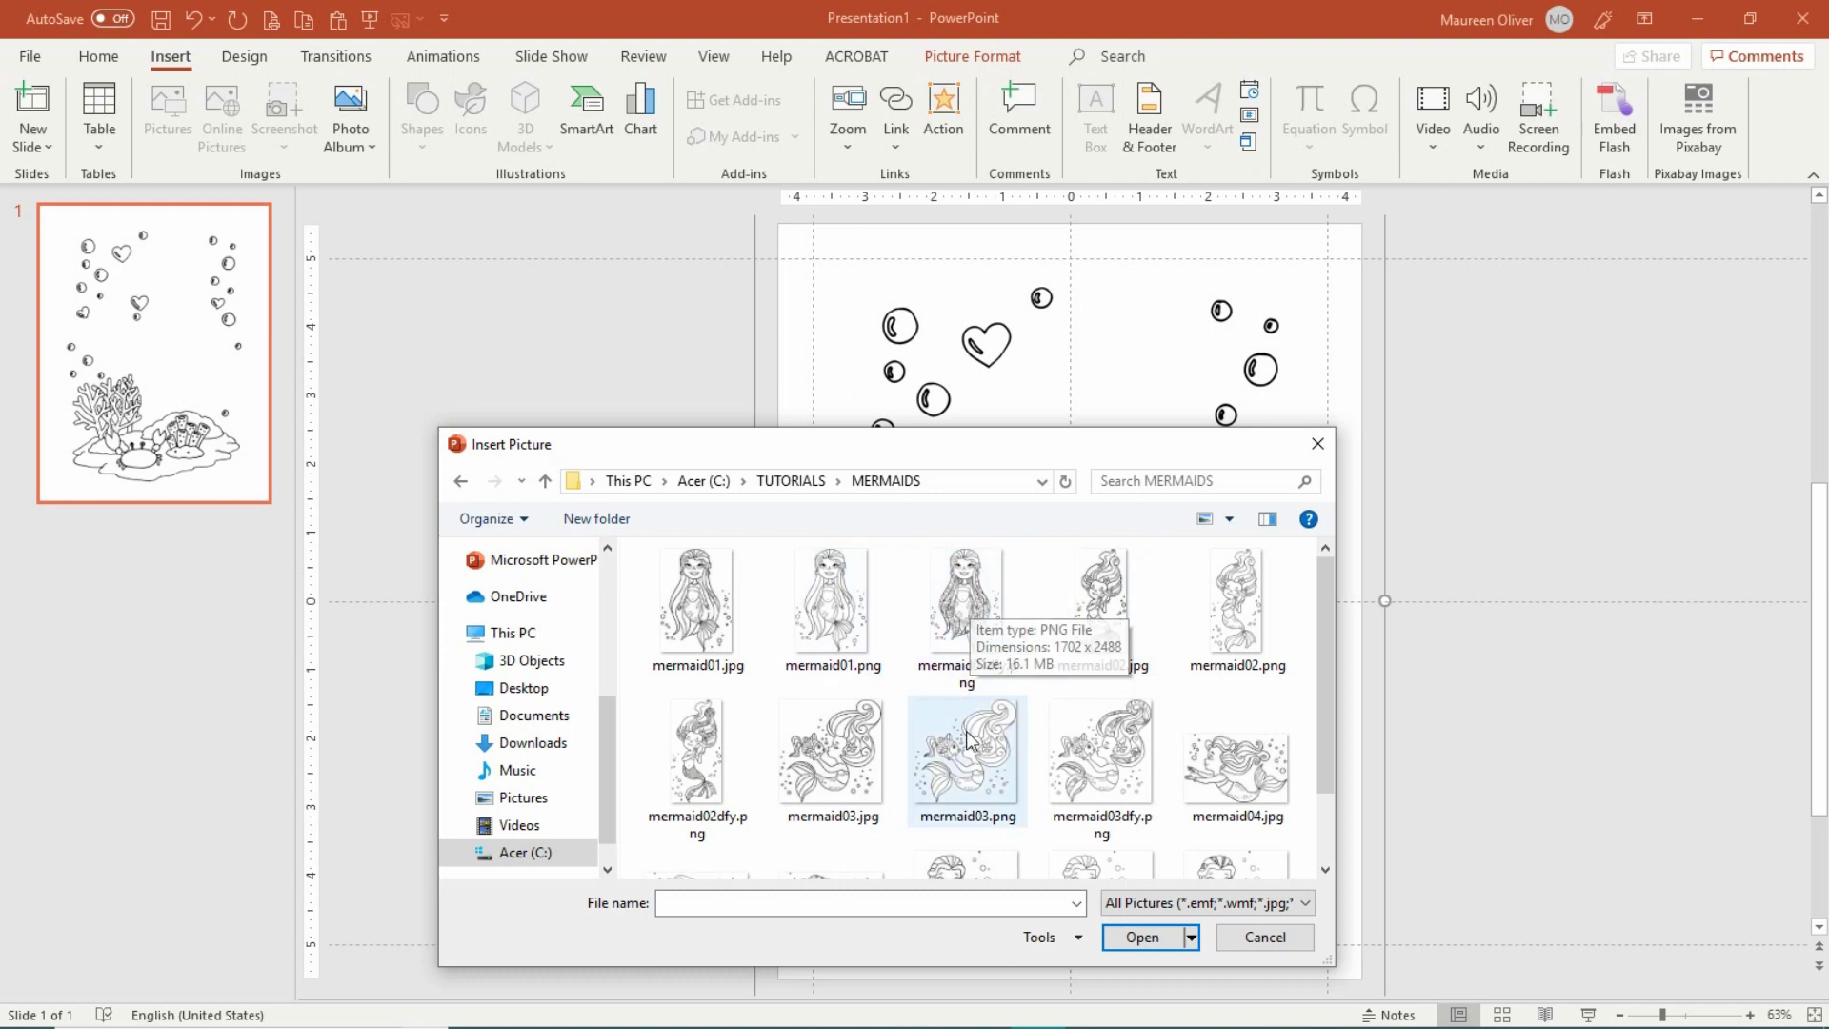
{"action": "double_click", "coordinate": [972, 595]}
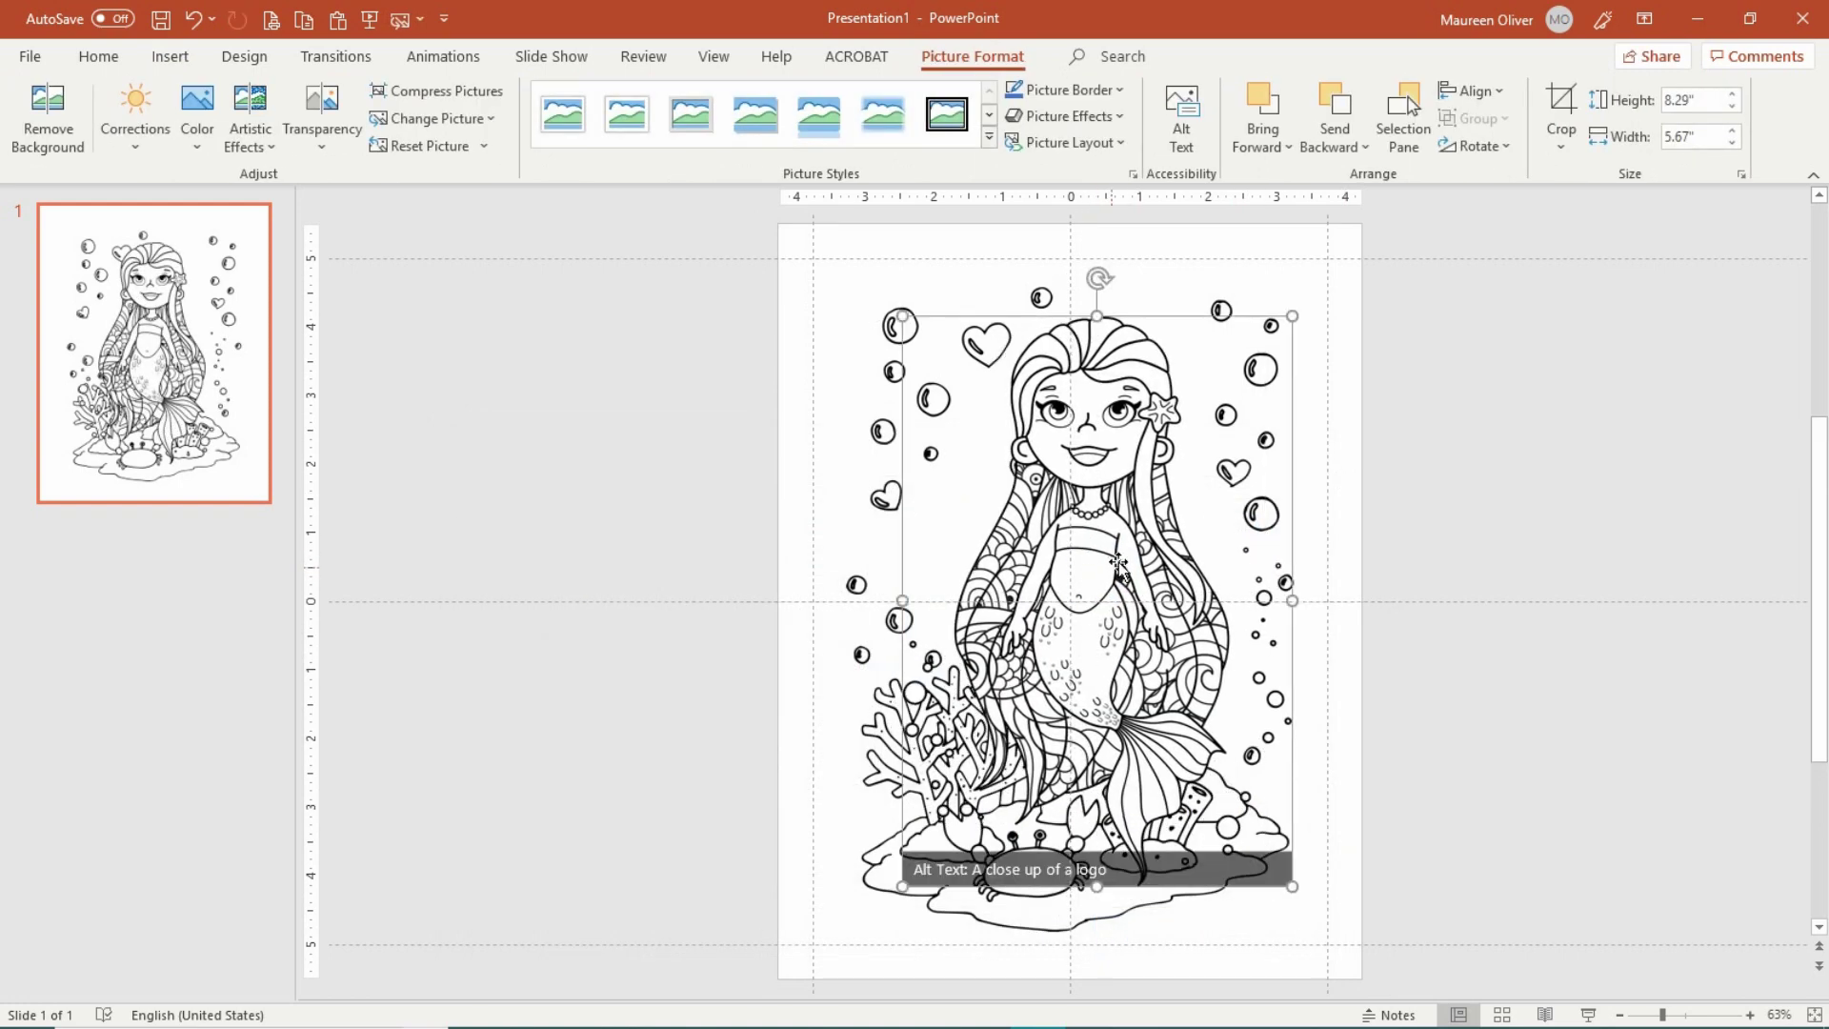
- Resize the mermaid and place it among the bubbles above the coral and crab
{"action": "left_click_drag", "start_coordinate": [1291, 311], "coordinate": [1163, 457]}
{"action": "left_click_drag", "start_coordinate": [1075, 566], "coordinate": [1110, 409]}
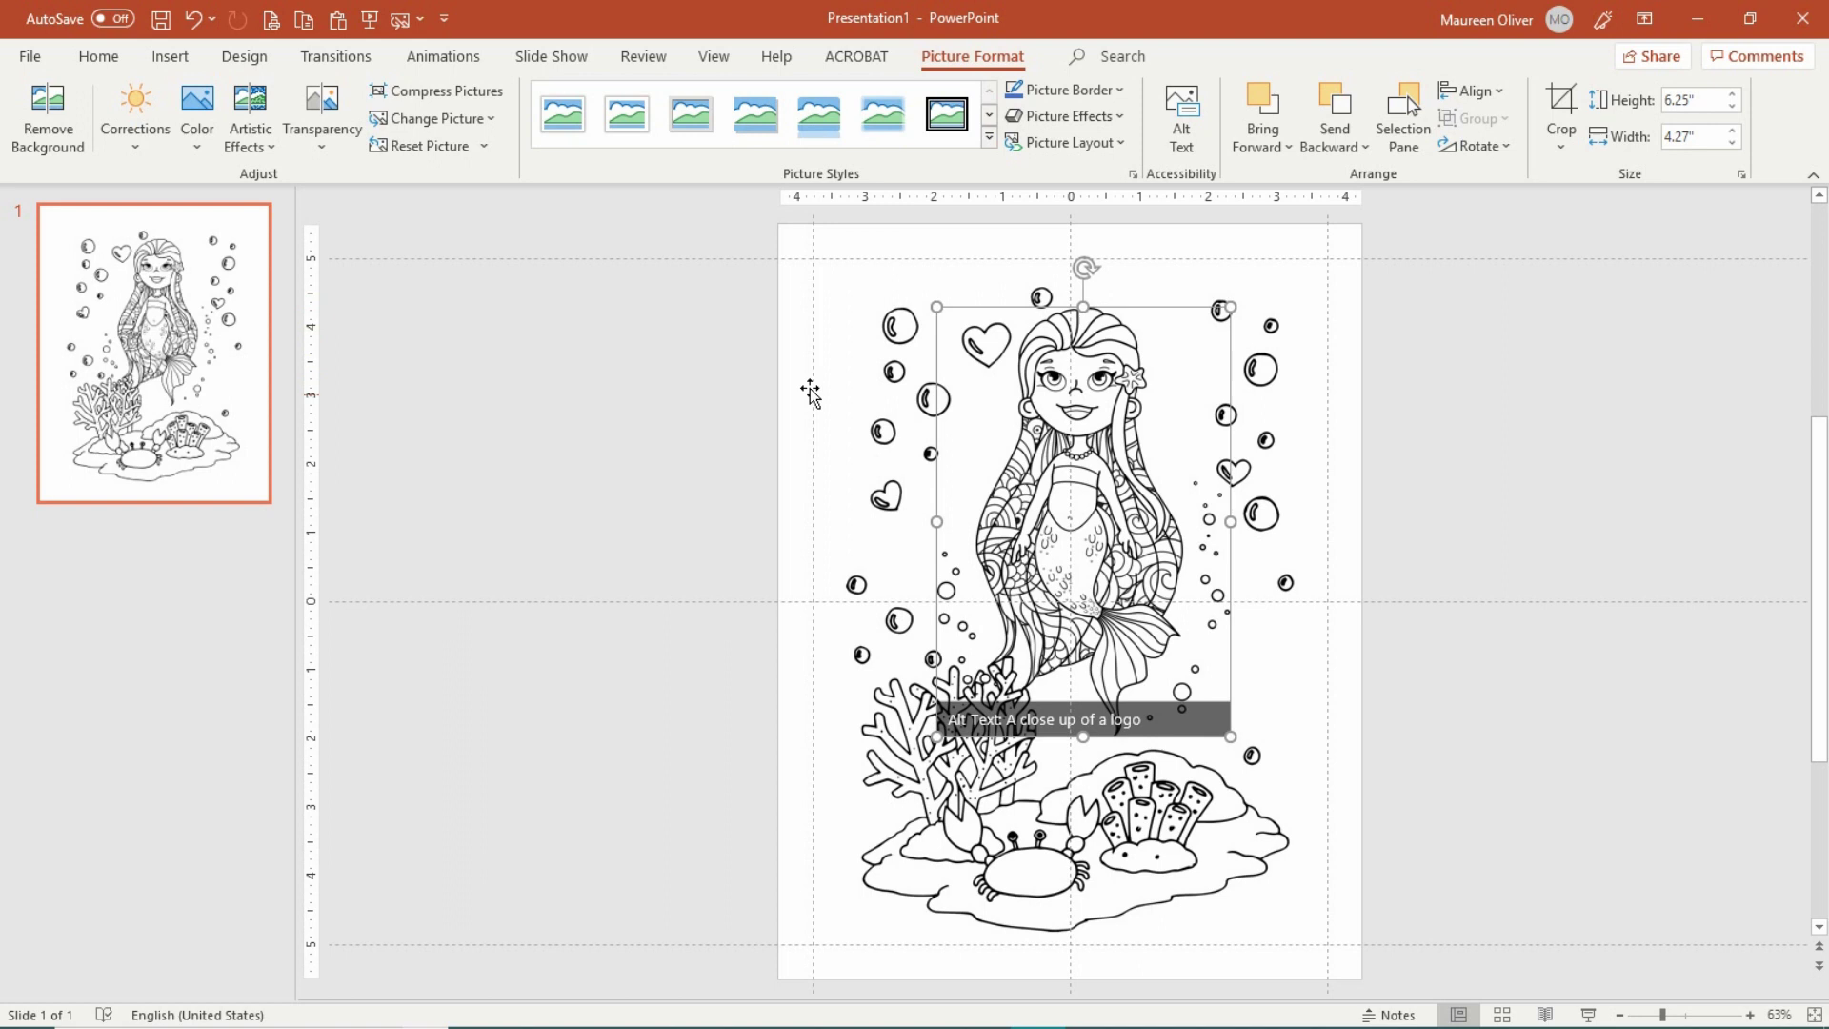
{"action": "left_click_drag", "start_coordinate": [929, 303], "coordinate": [922, 362]}
{"action": "left_click_drag", "start_coordinate": [1055, 376], "coordinate": [1065, 382]}
- Insert seahorse03.png from DOLPHINS & SEAHORSES, shrink it to 3.06 by 1.38 inches and place it lower right by the coral
{"action": "left_click", "coordinate": [160, 59]}
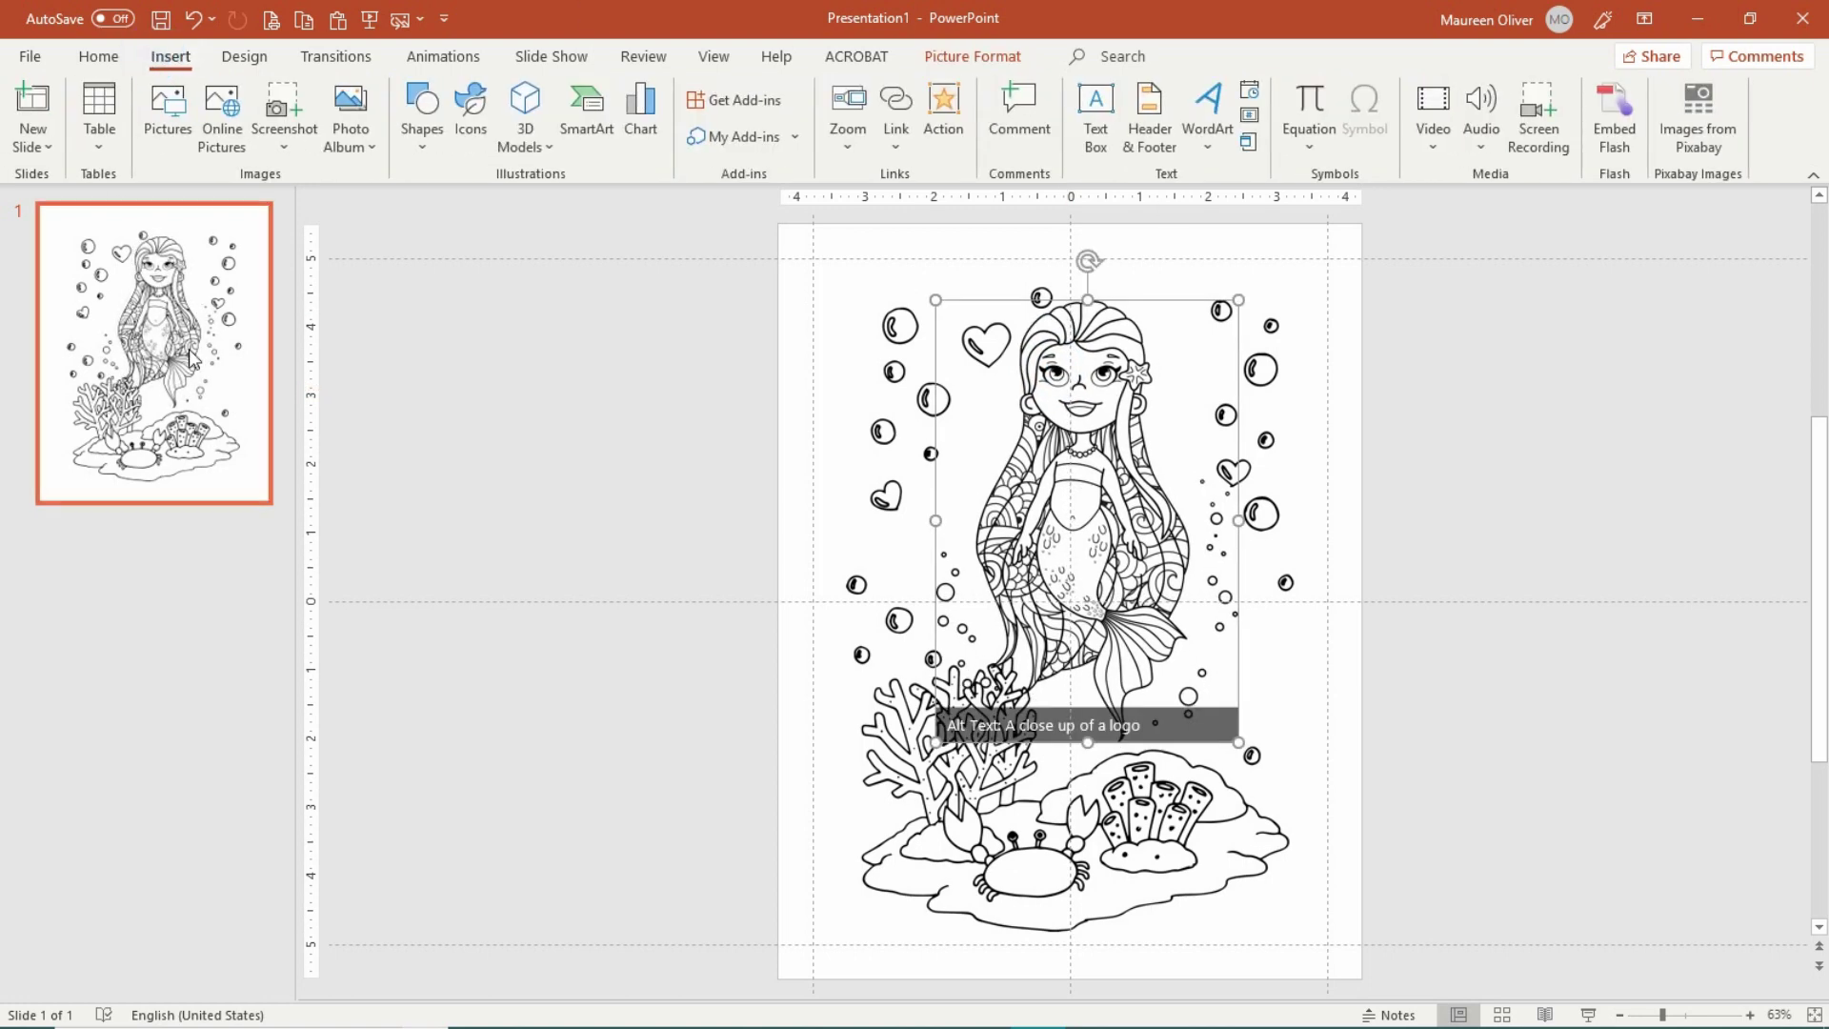
{"action": "left_click", "coordinate": [149, 134]}
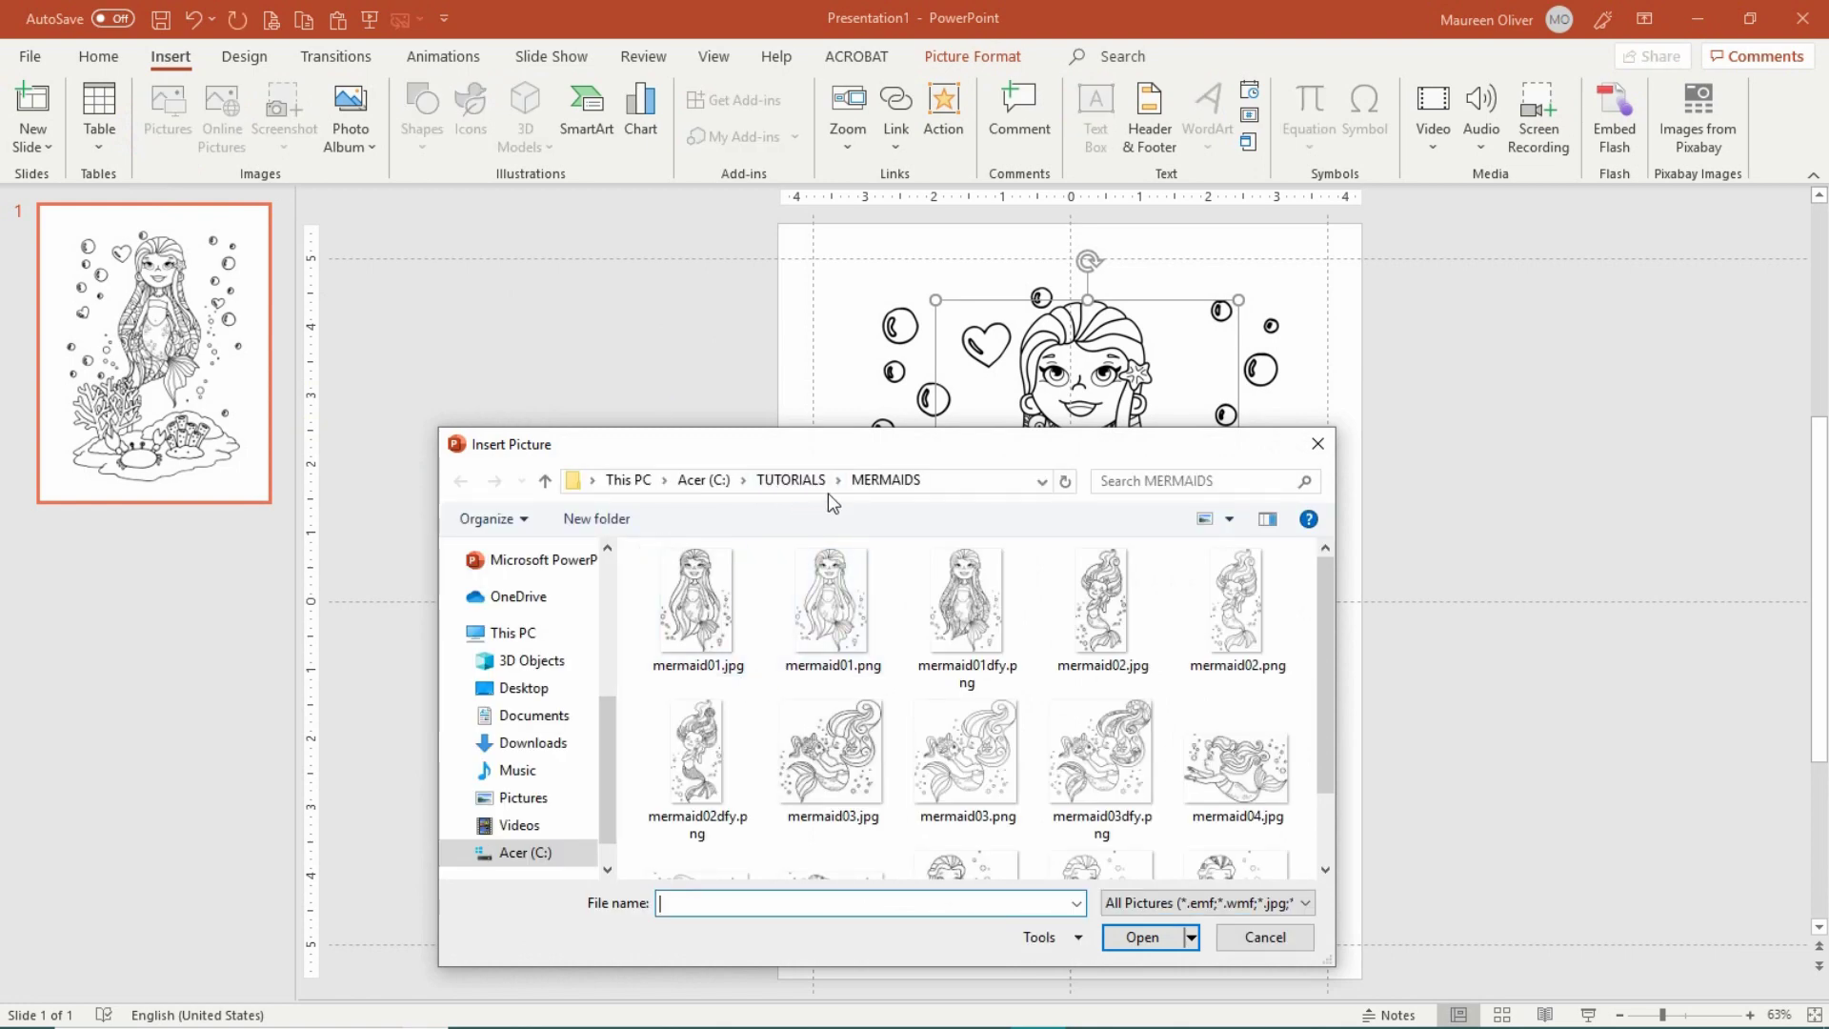
{"action": "left_click", "coordinate": [790, 480]}
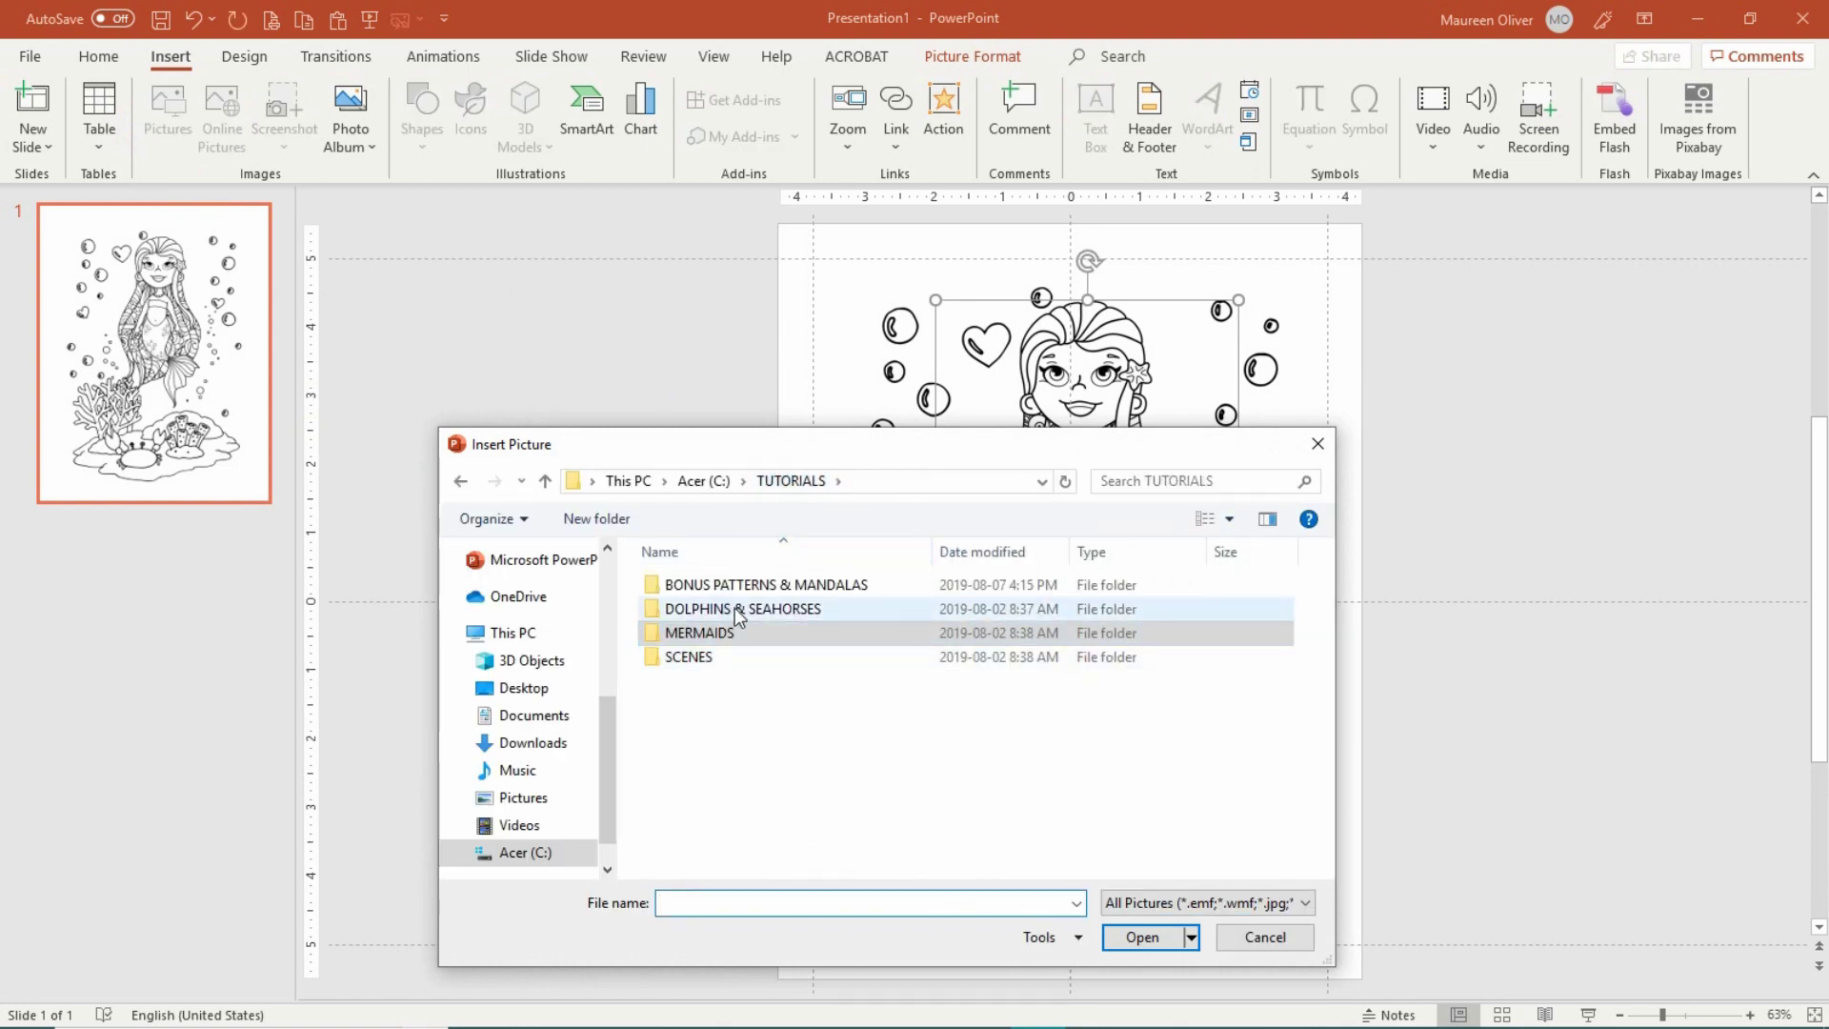
{"action": "double_click", "coordinate": [734, 608]}
{"action": "scroll", "coordinate": [924, 646], "scroll_direction": "down", "scroll_amount": 5}
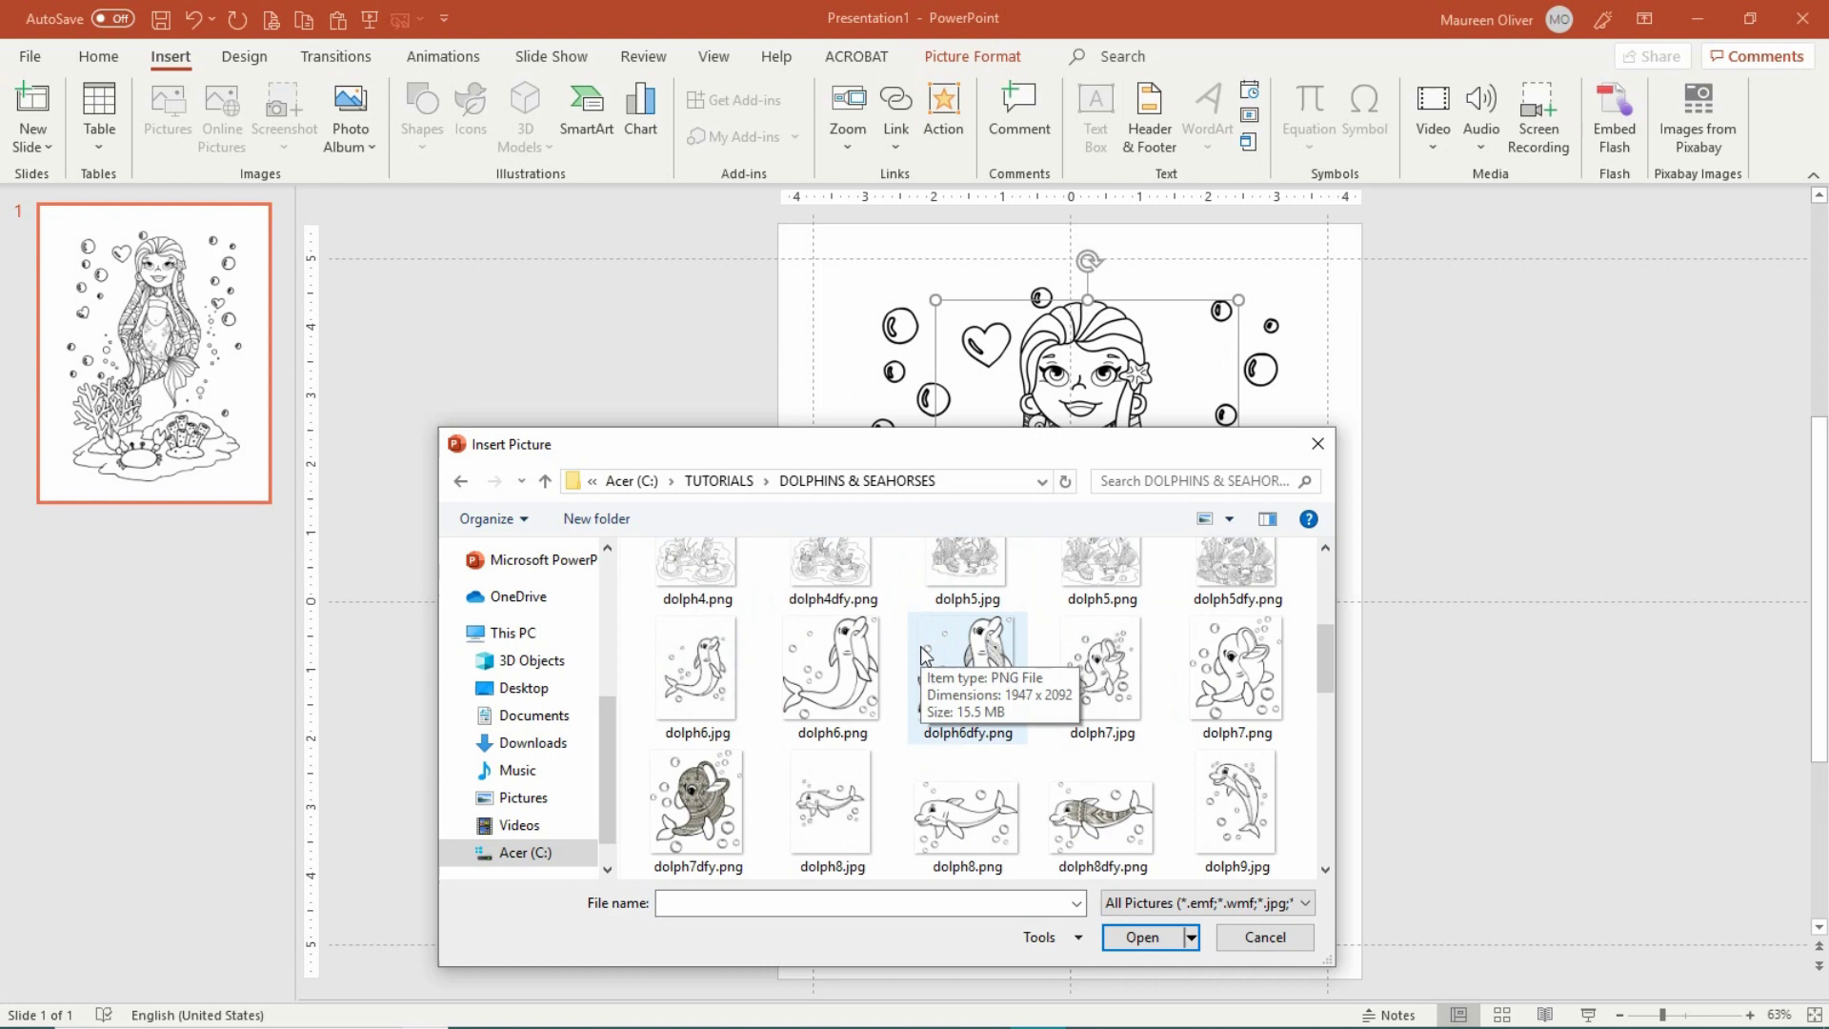
{"action": "scroll", "coordinate": [922, 648], "scroll_direction": "down", "scroll_amount": 6}
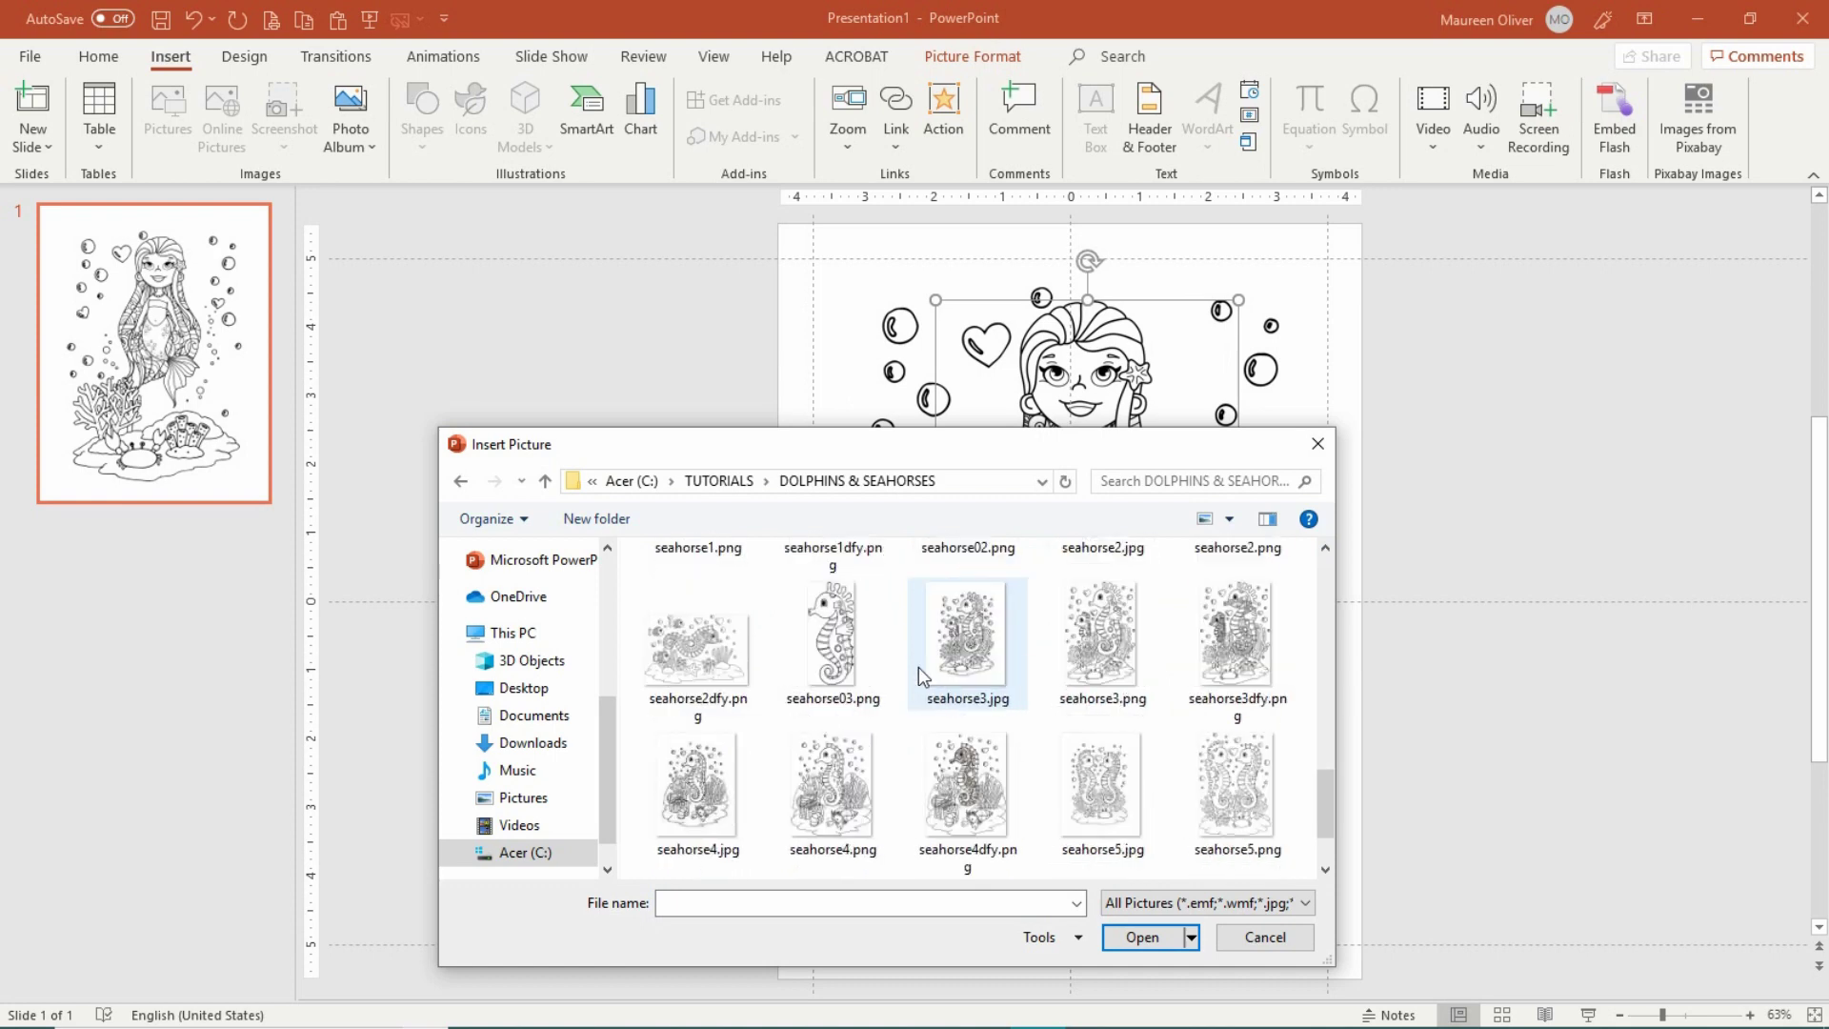
{"action": "double_click", "coordinate": [827, 655]}
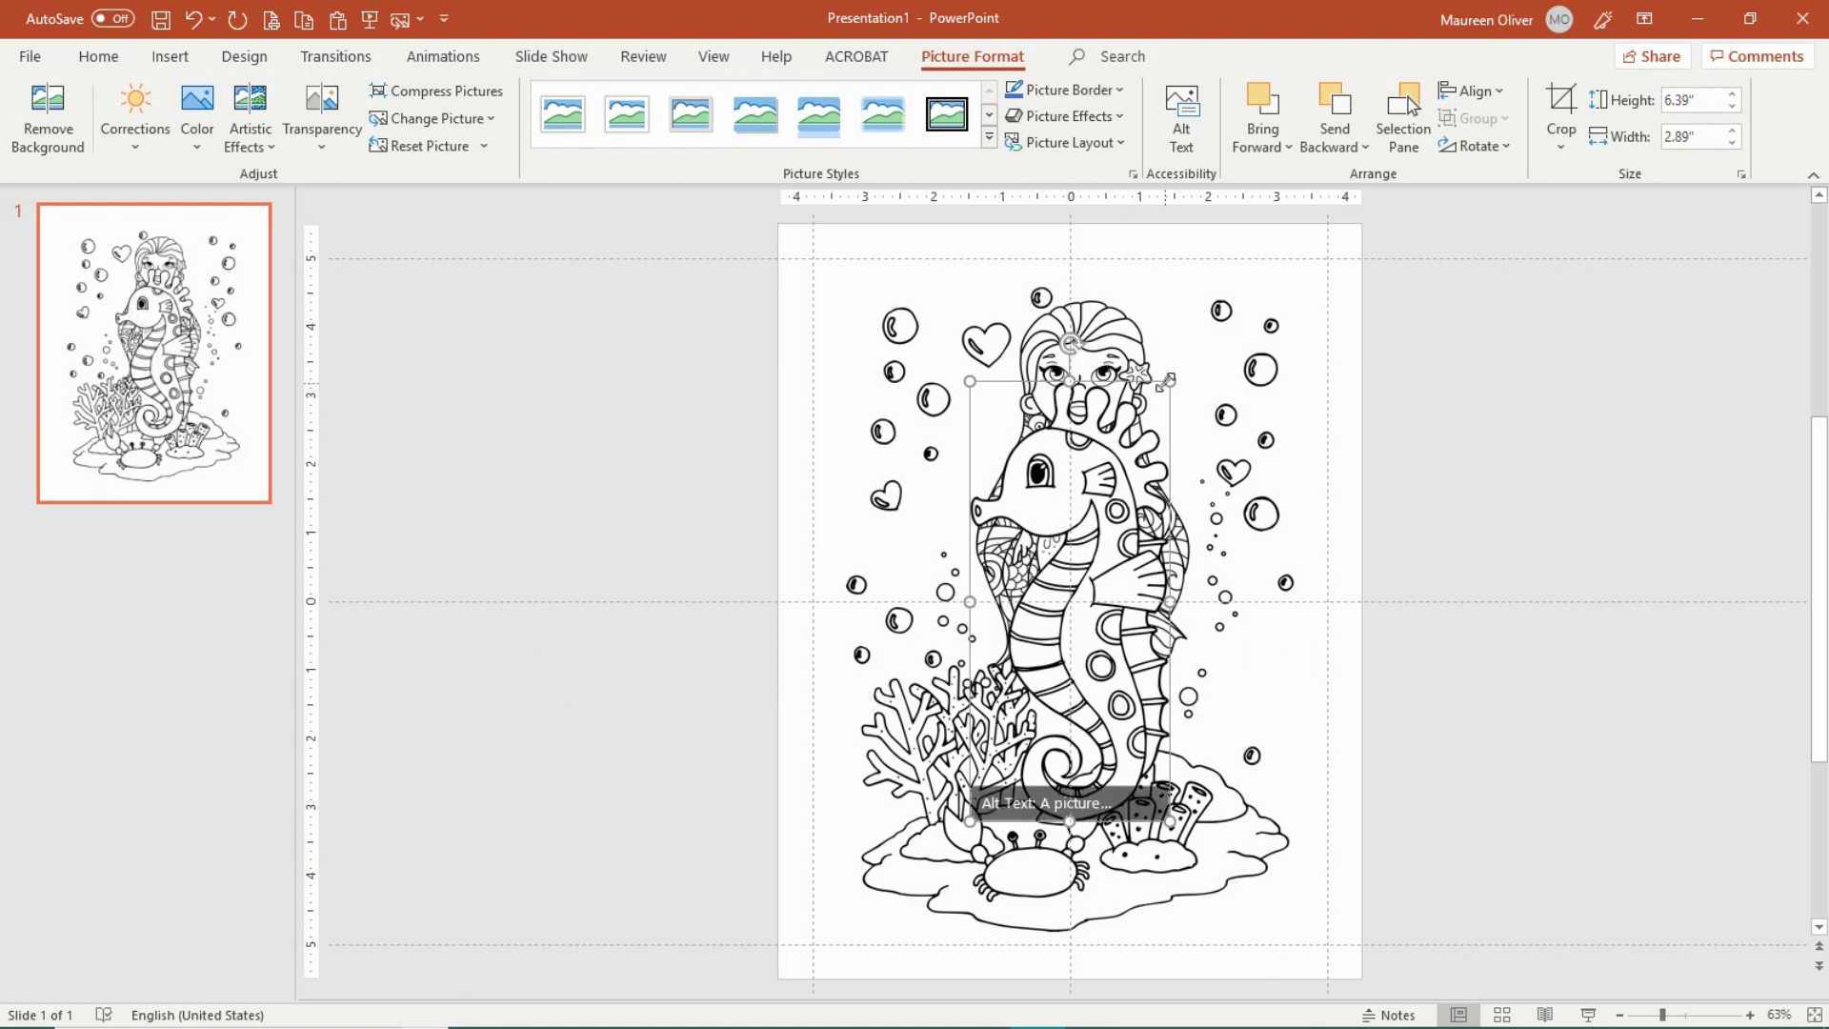
{"action": "left_click_drag", "start_coordinate": [1169, 381], "coordinate": [1091, 549]}
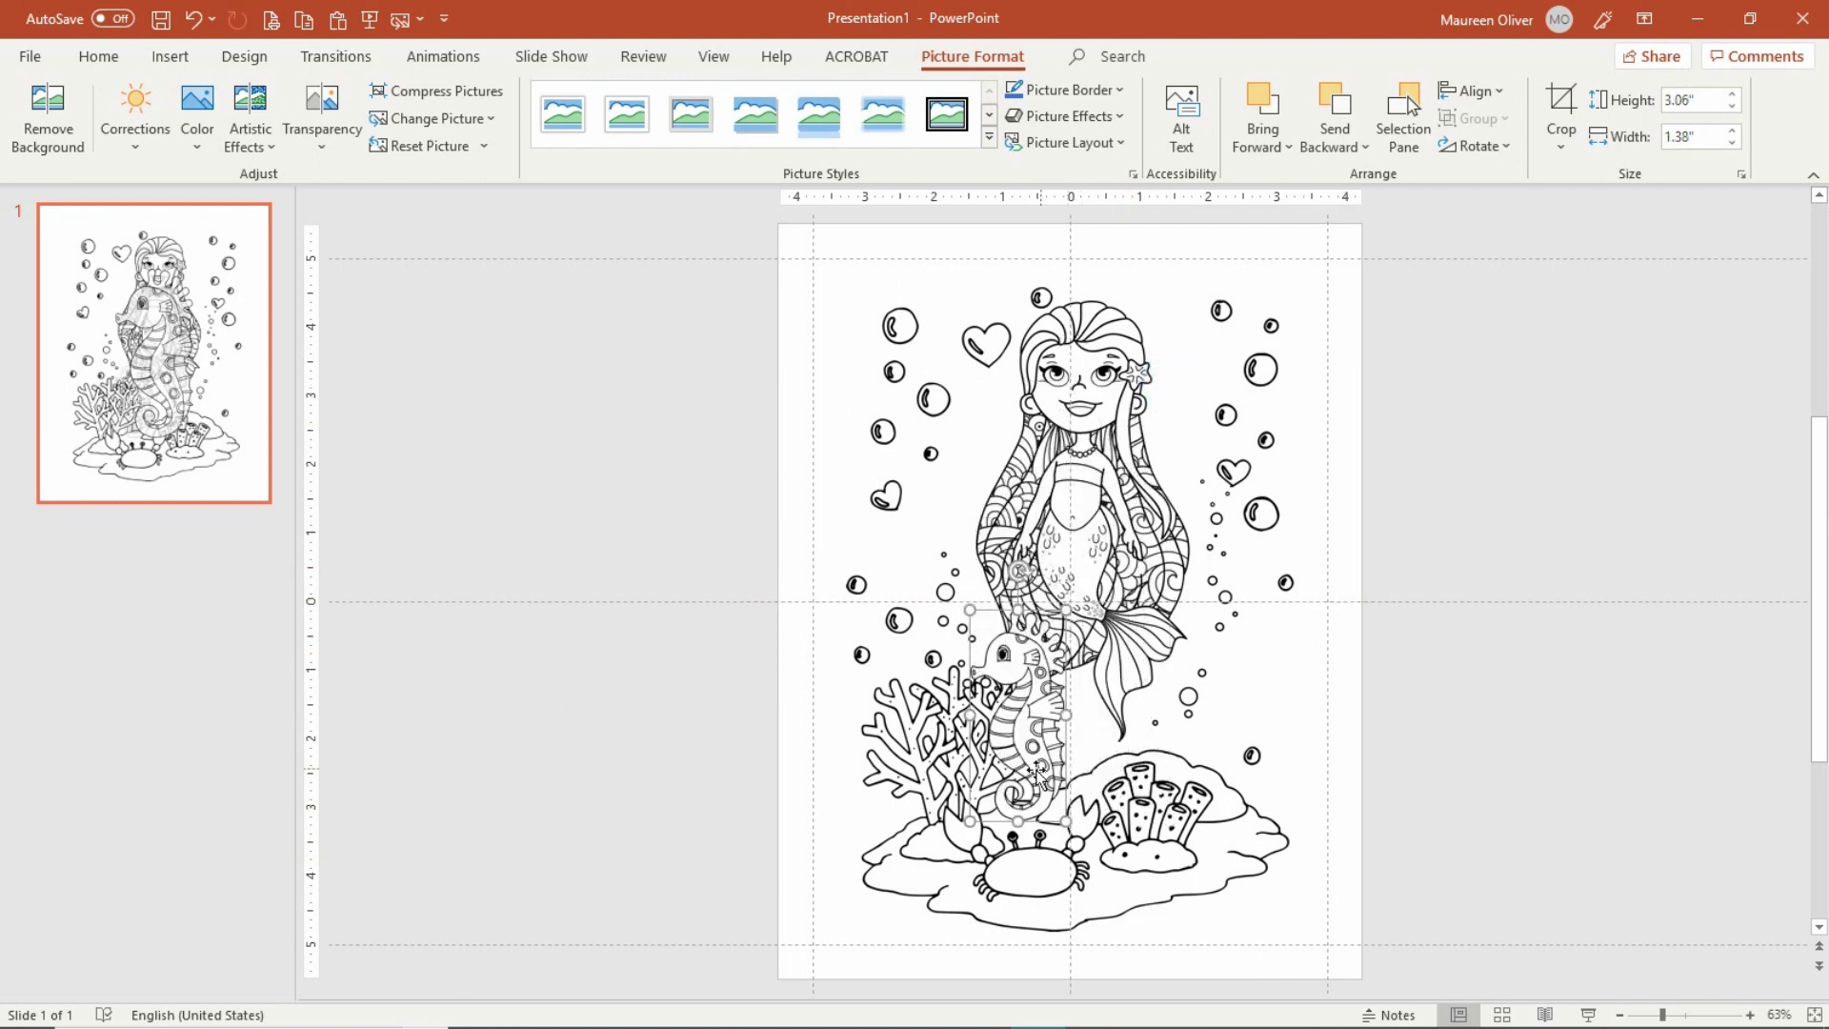
{"action": "left_click_drag", "start_coordinate": [1043, 743], "coordinate": [1265, 809]}
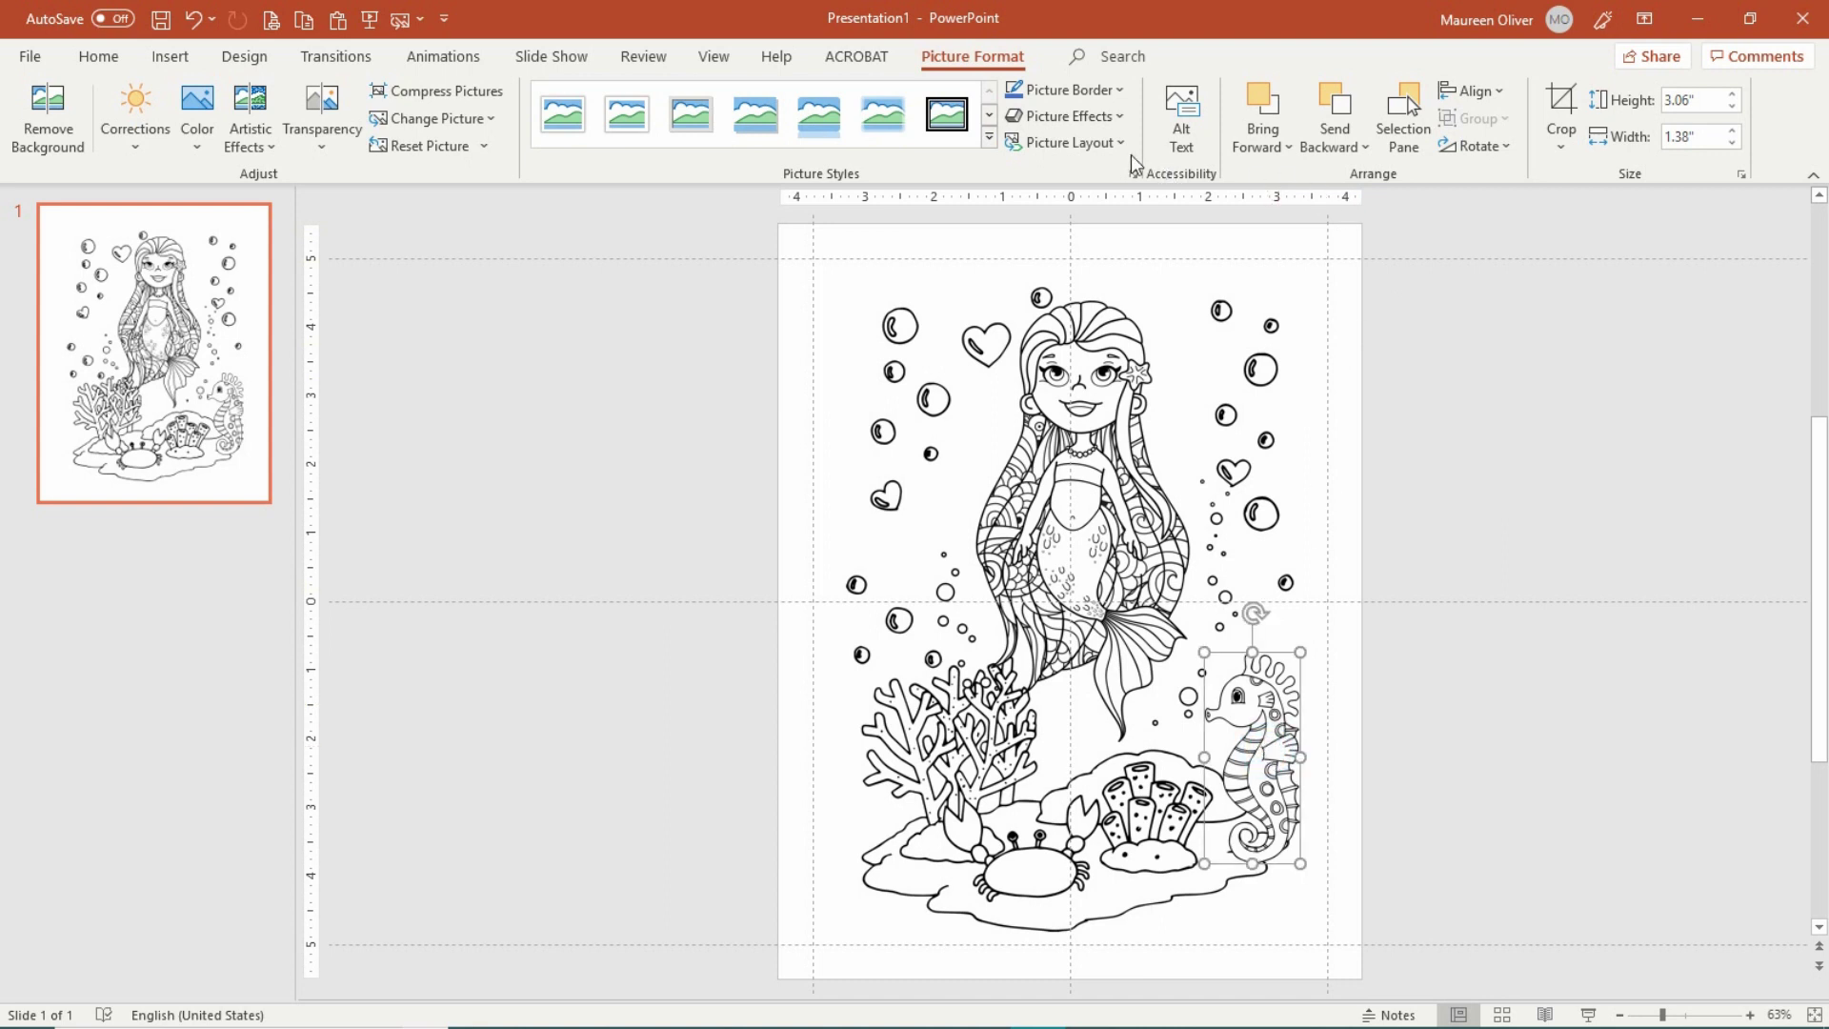
- Give the seahorse an Outer shadow effect
{"action": "left_click", "coordinate": [1124, 112]}
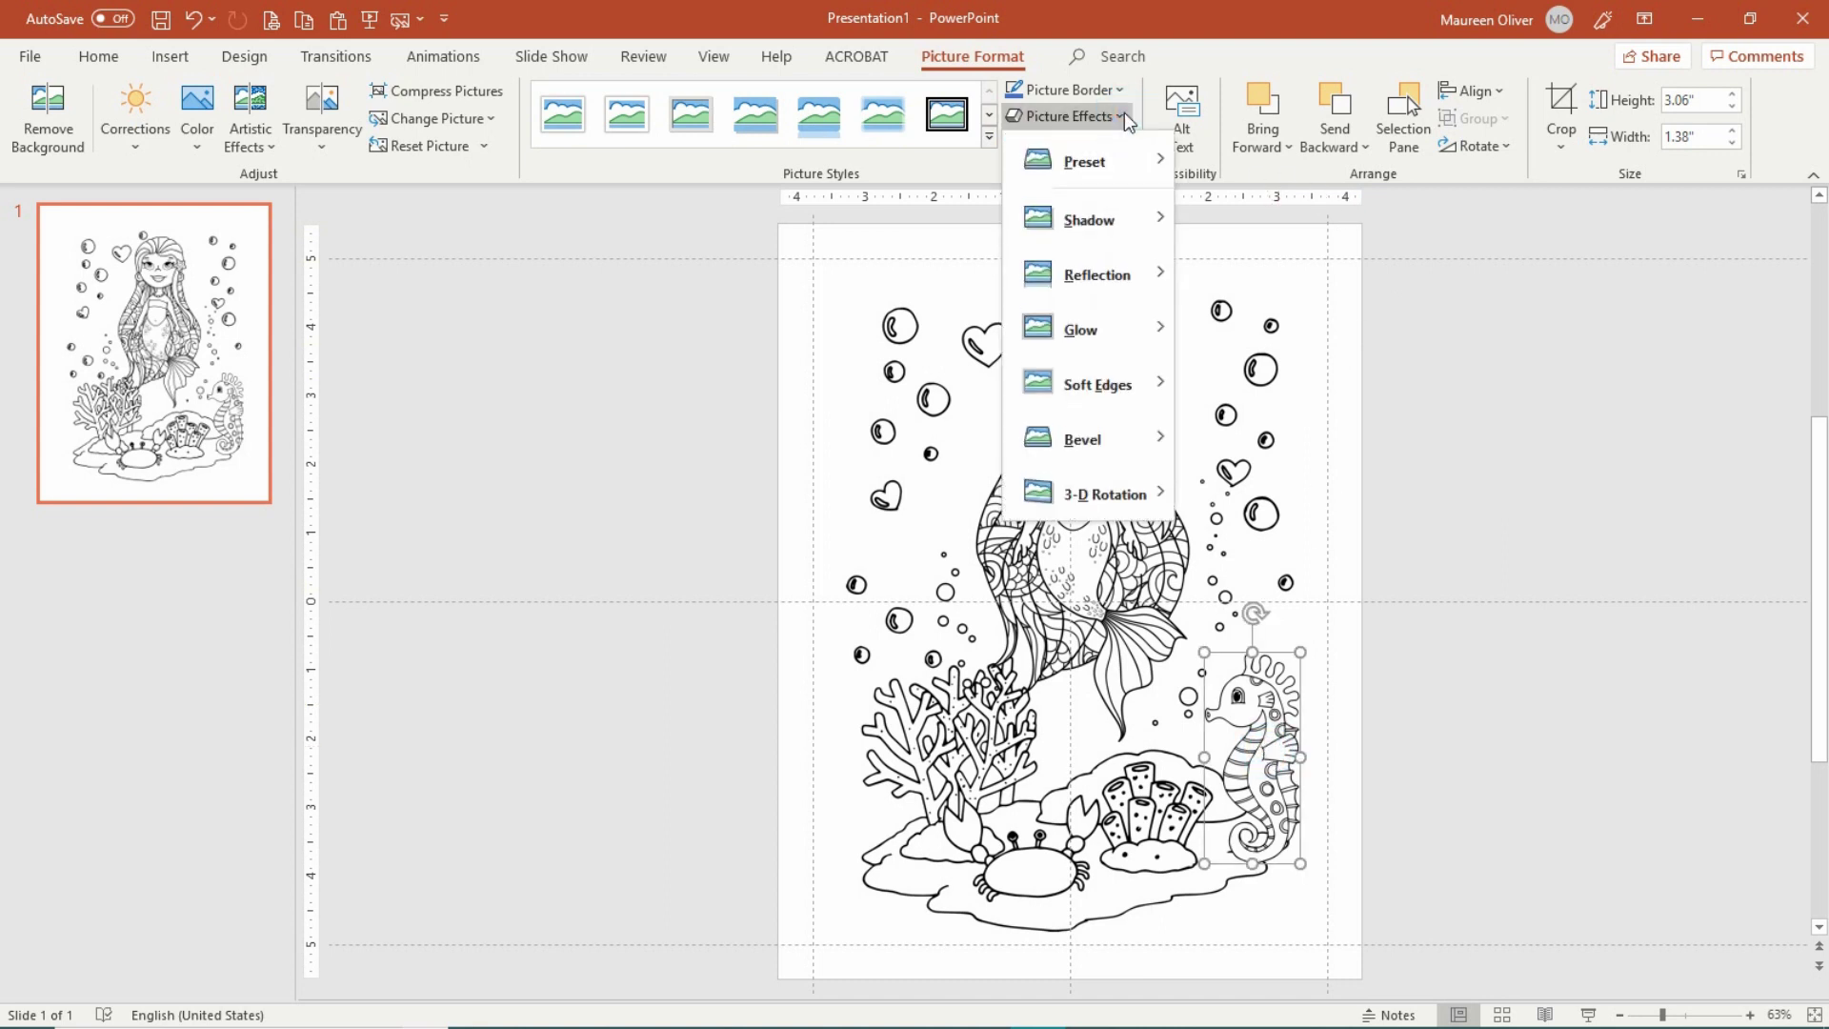
{"action": "mouse_move", "coordinate": [1123, 208]}
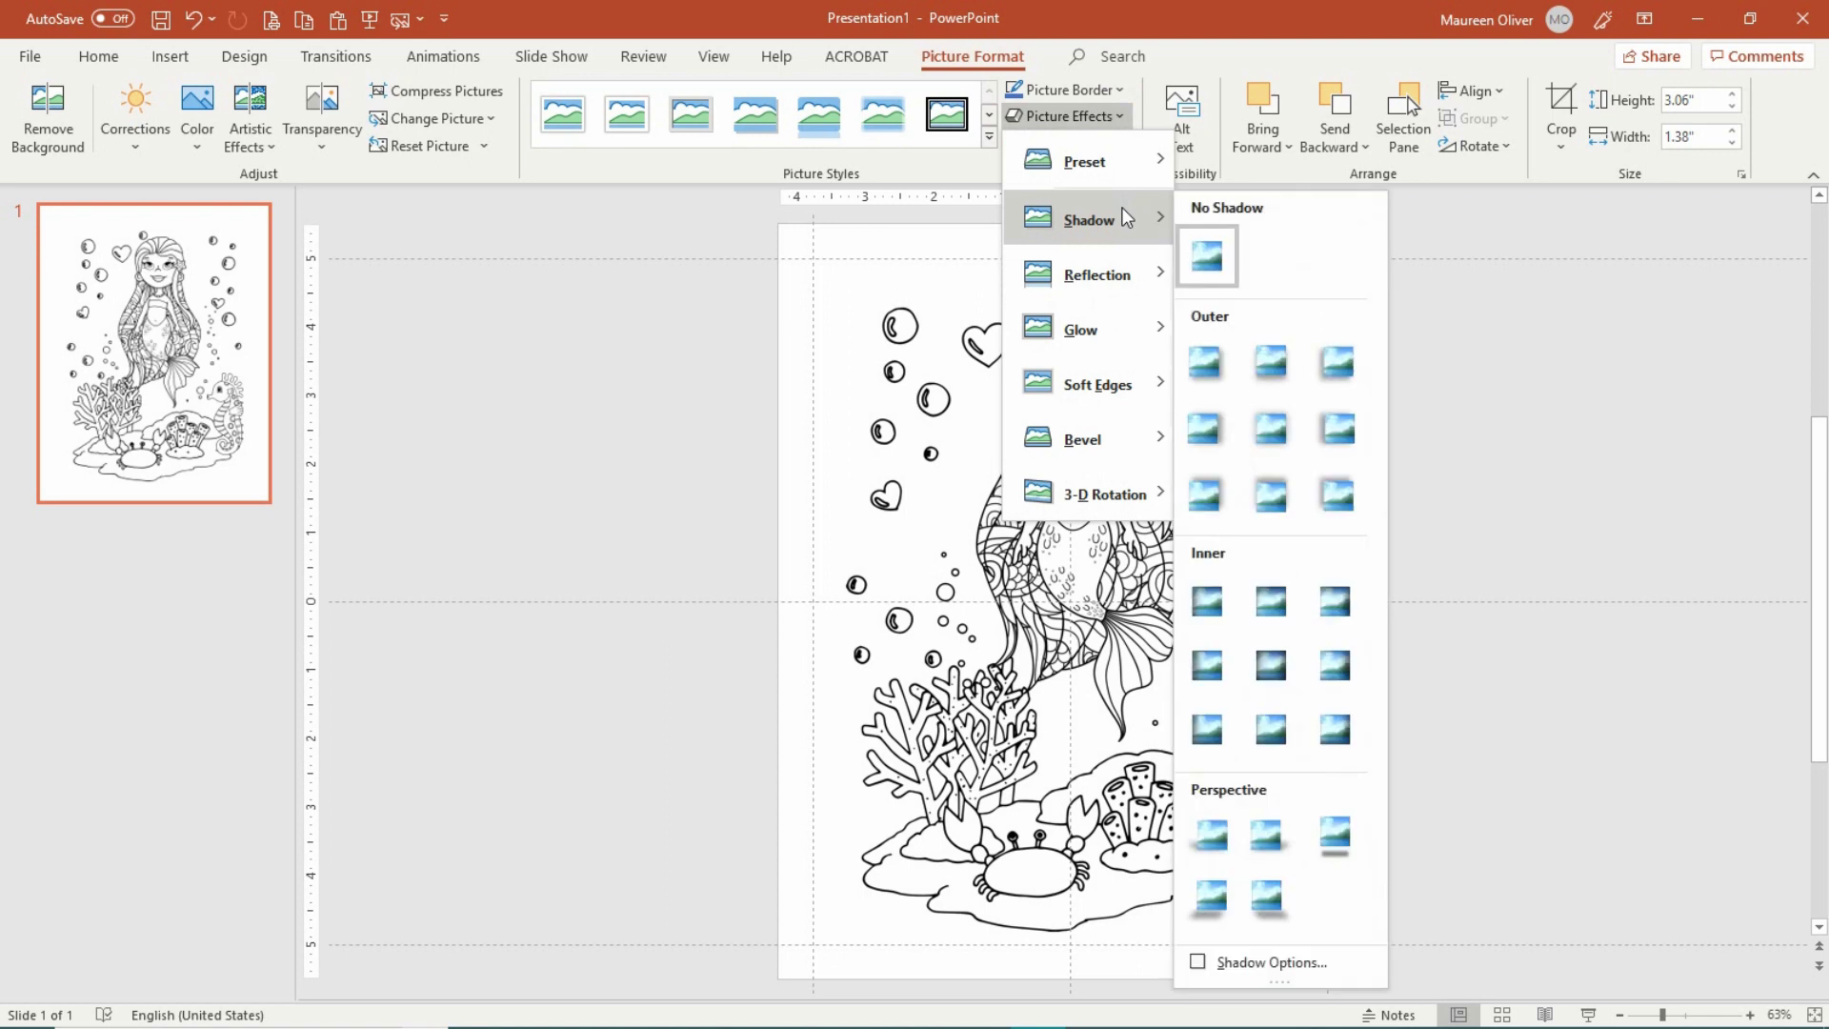
{"action": "left_click", "coordinate": [1271, 368]}
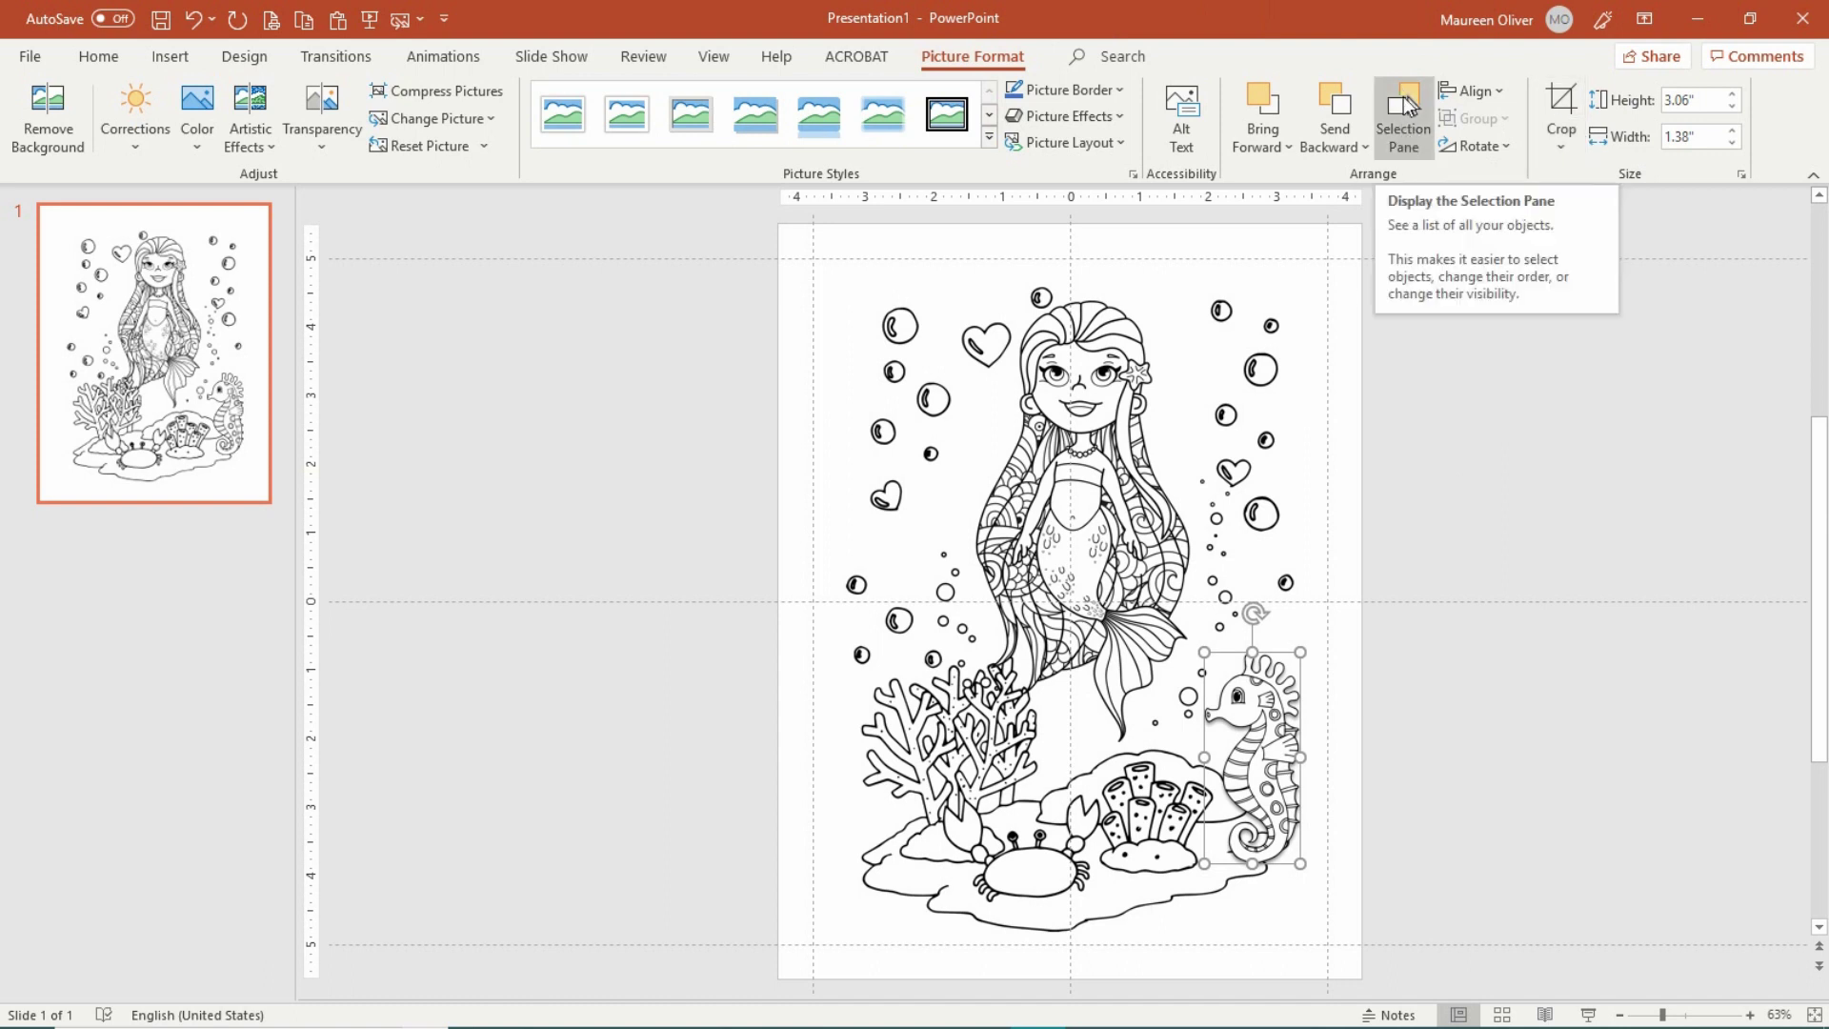
- In the Selection Pane, move the full-page scene (Picture 4) above the mermaid (Picture 6)
{"action": "left_click", "coordinate": [1407, 119]}
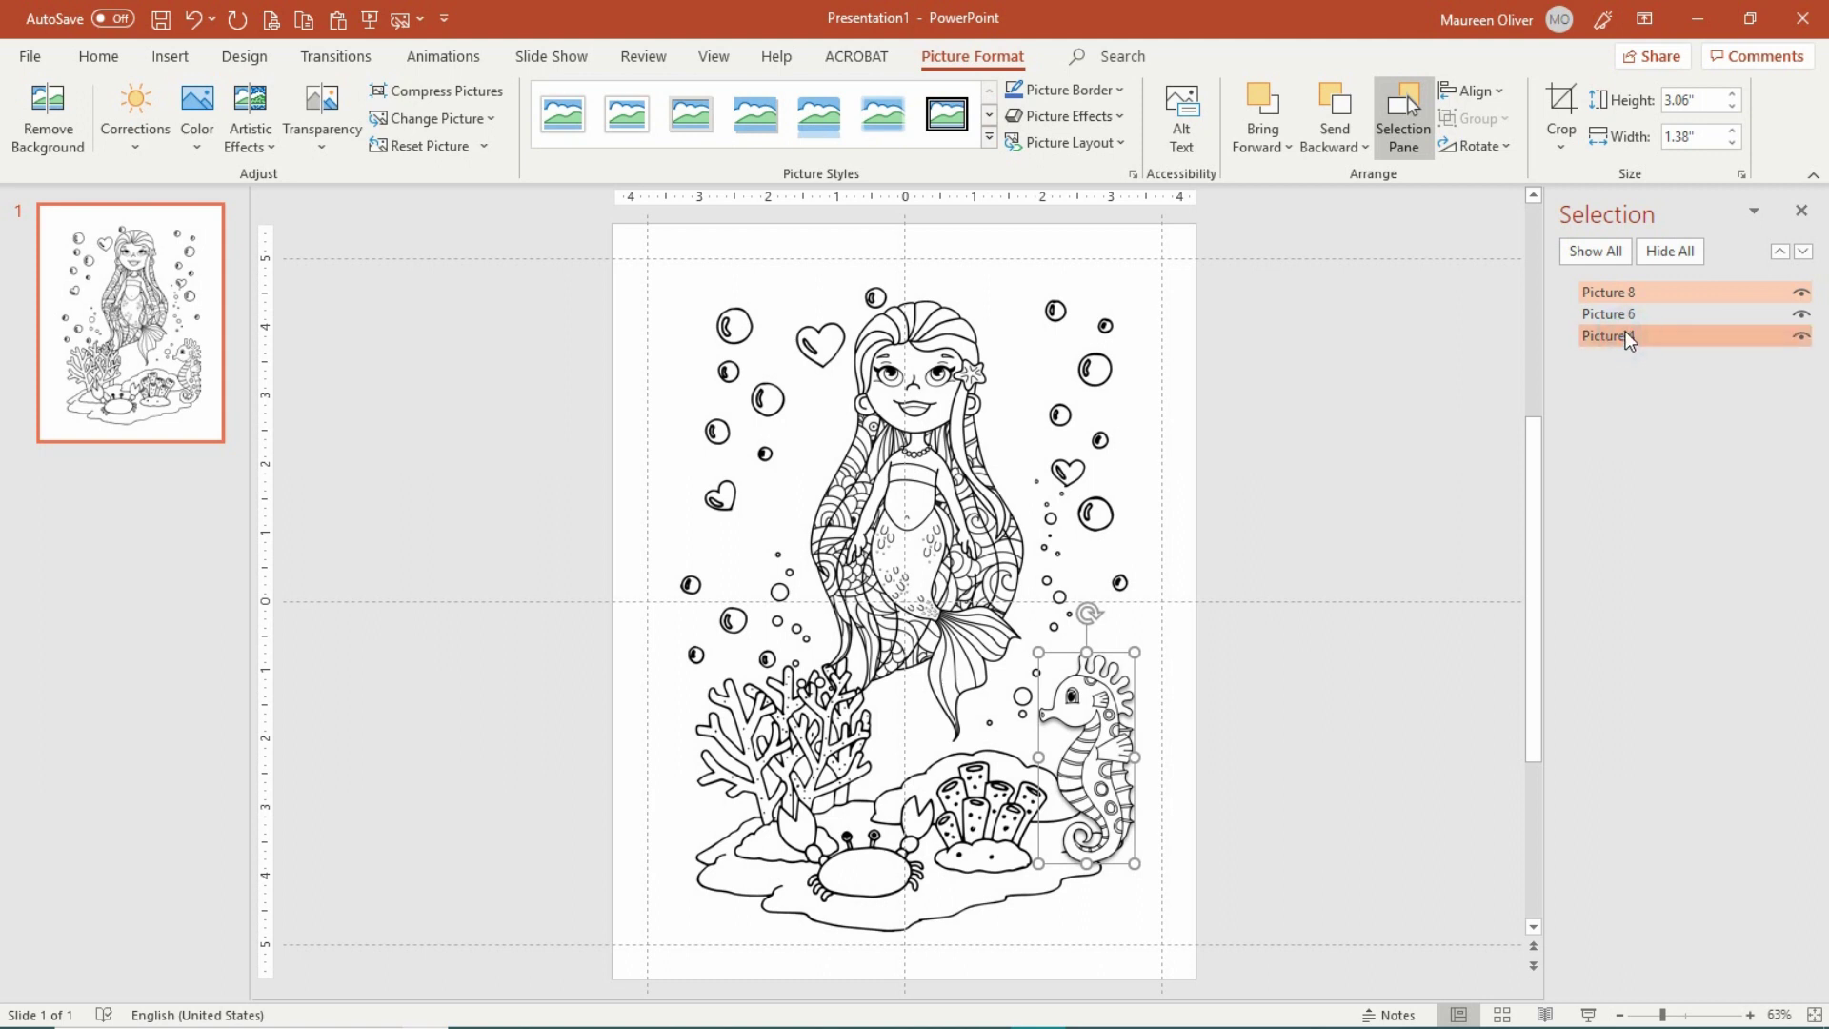
{"action": "mouse_move", "coordinate": [1625, 335]}
{"action": "left_mouse_down"}
{"action": "mouse_move", "coordinate": [1621, 266]}
{"action": "mouse_move", "coordinate": [1615, 343]}
{"action": "left_mouse_up"}
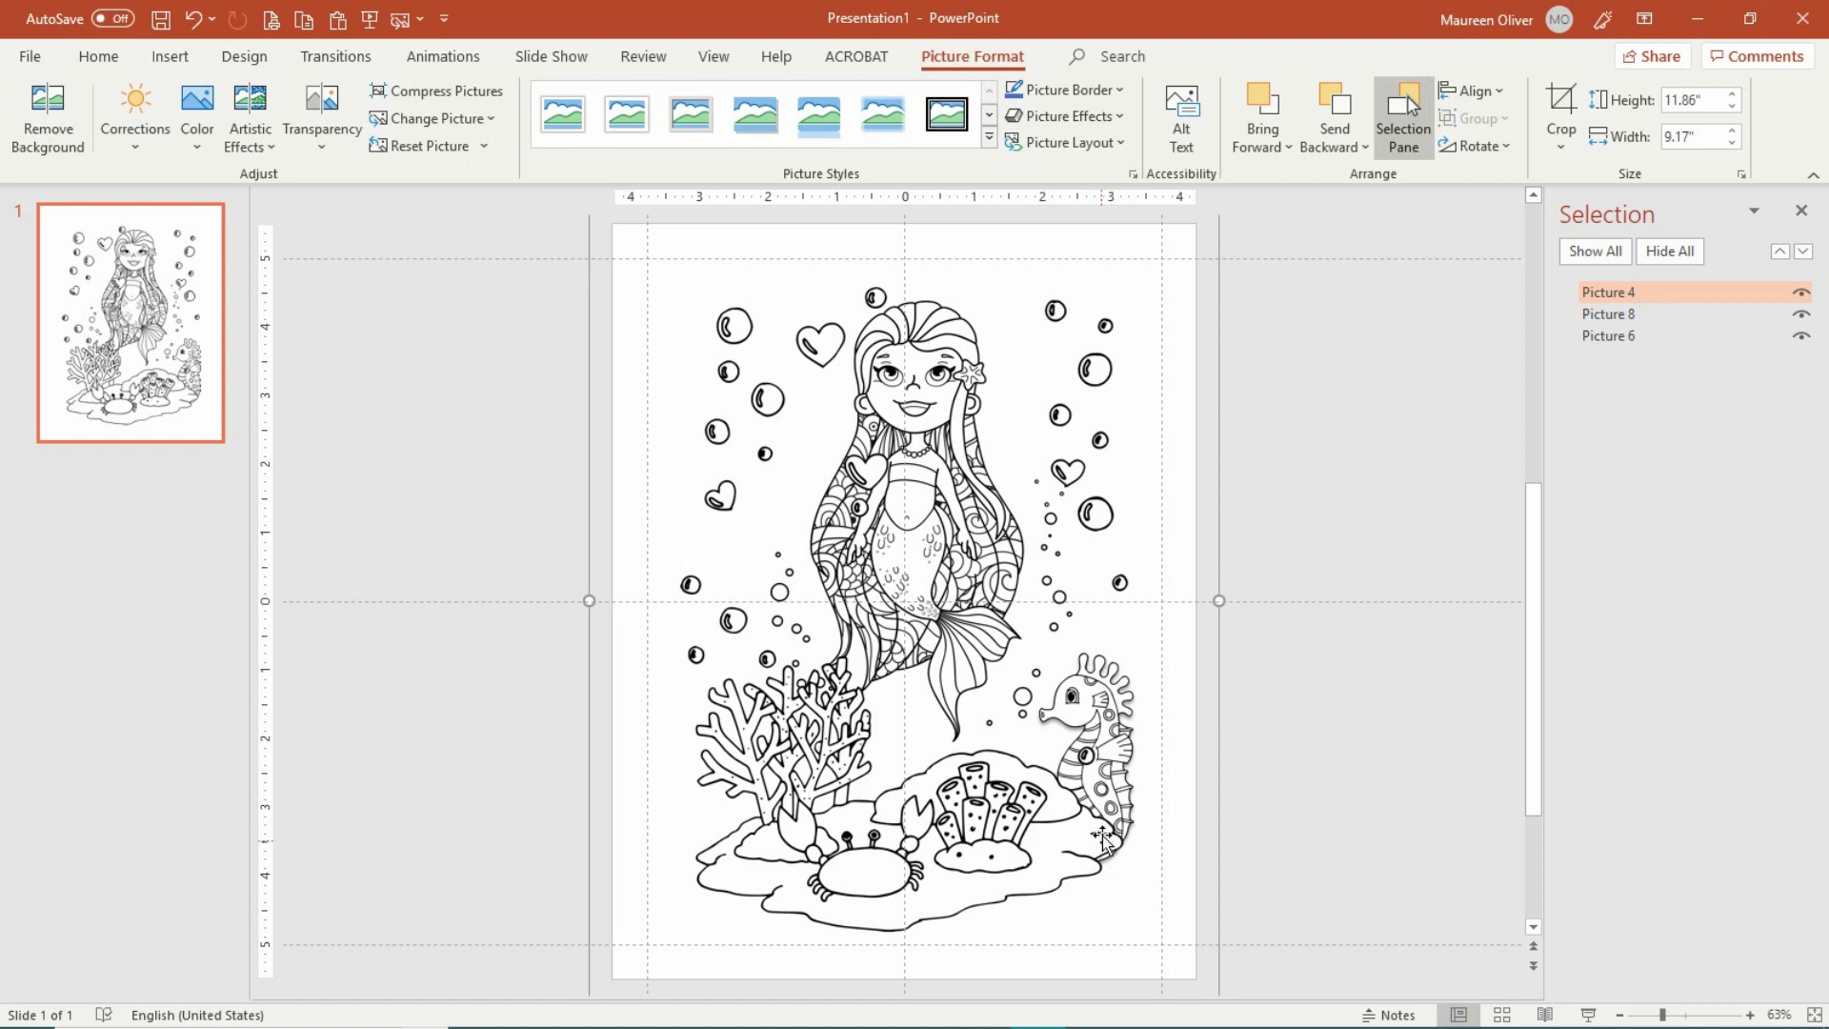
{"action": "left_click_drag", "start_coordinate": [1653, 343], "coordinate": [1649, 292]}
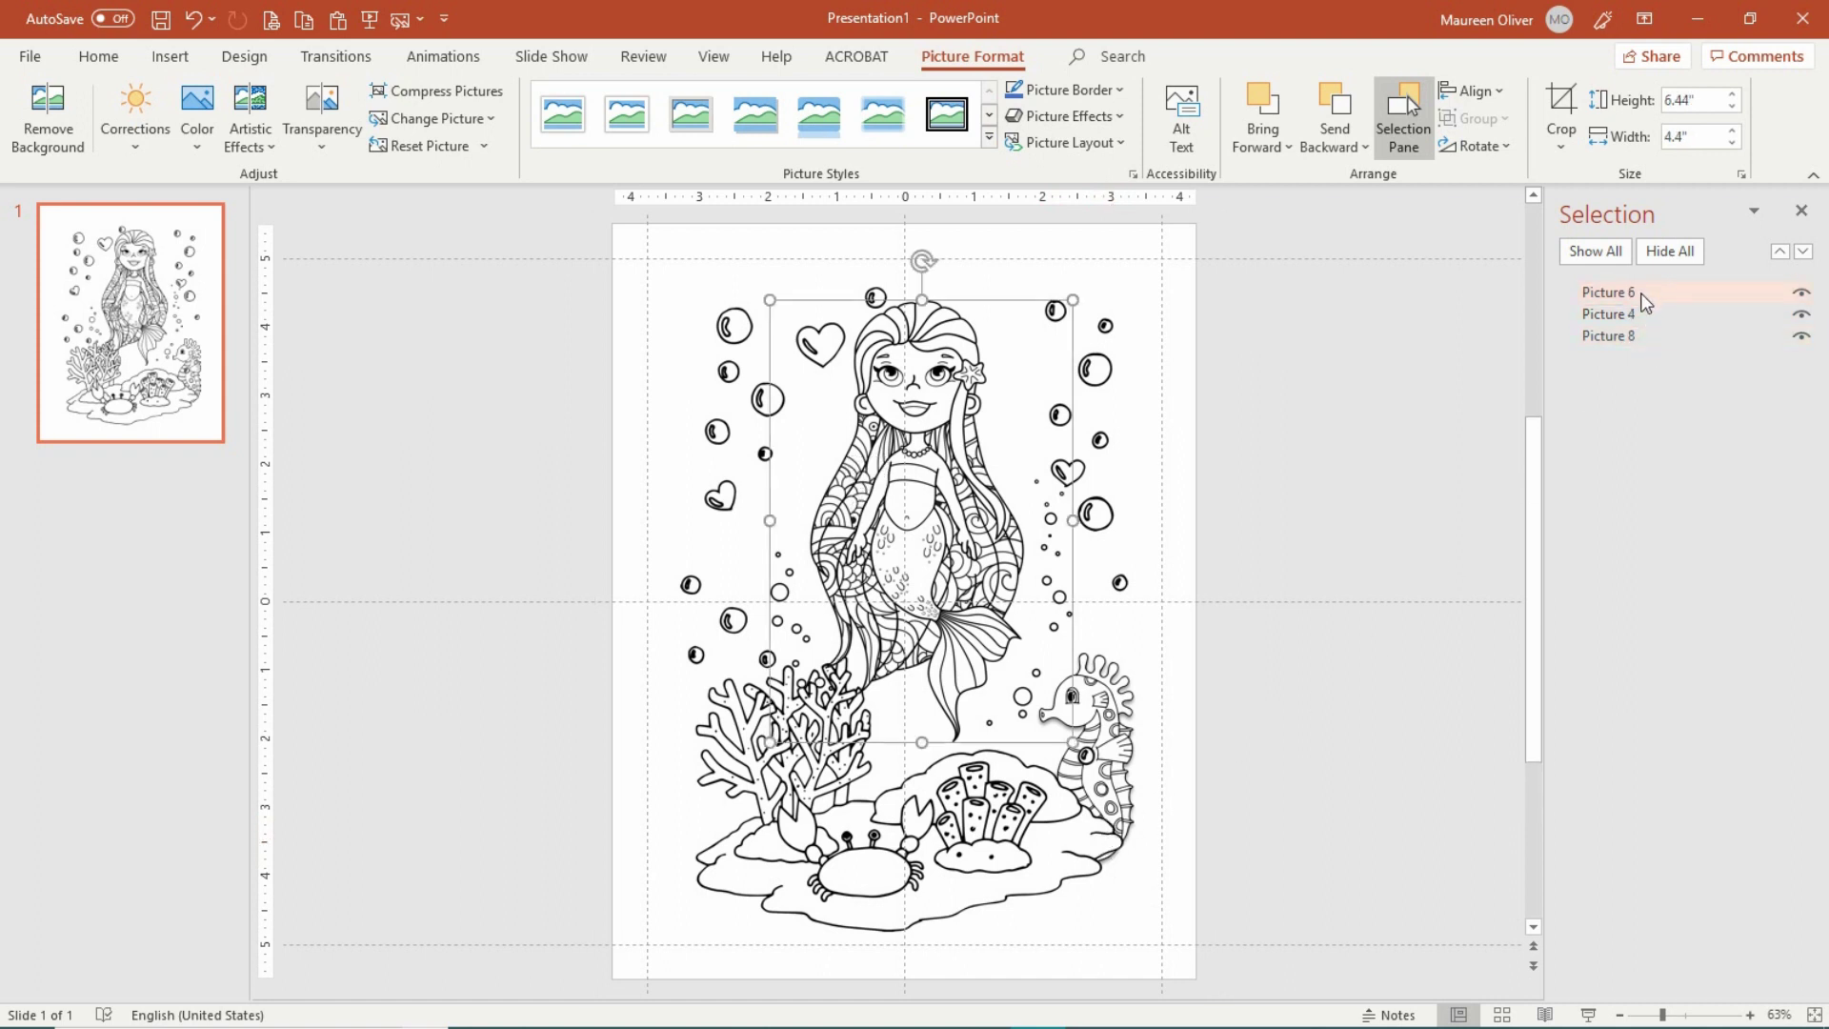
{"action": "left_click", "coordinate": [1635, 317]}
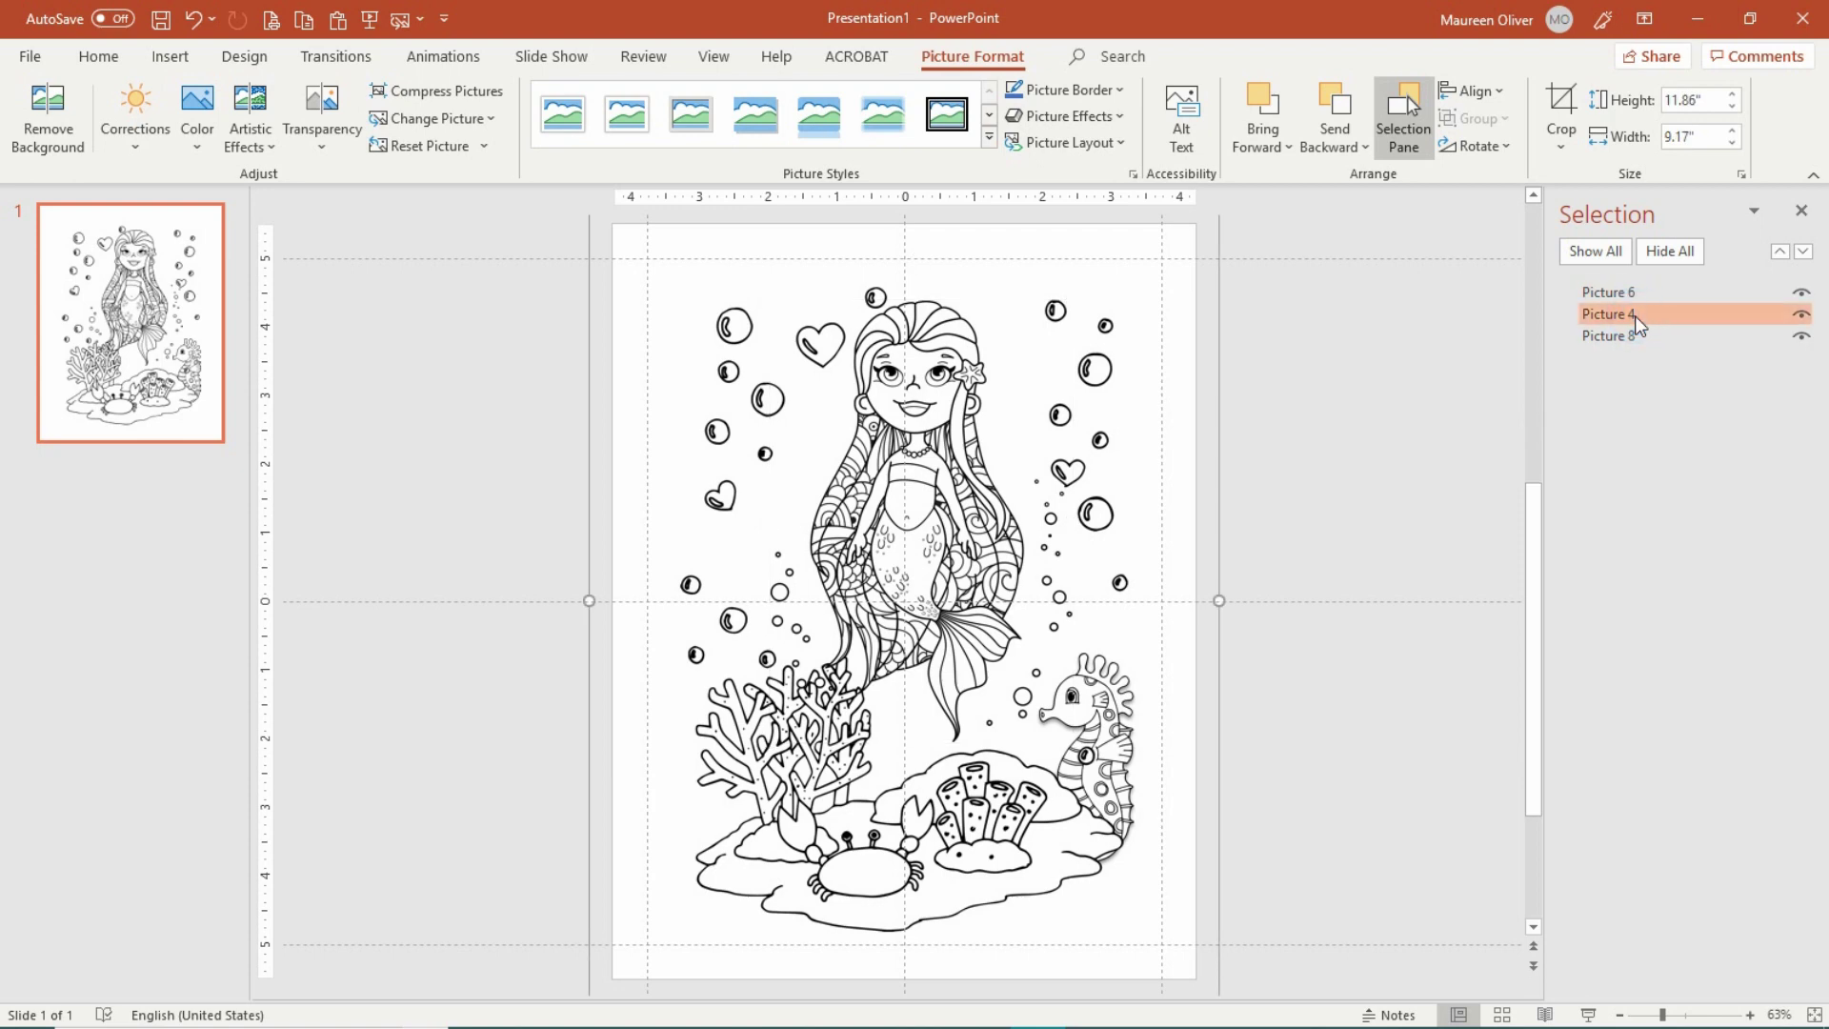
{"action": "left_click_drag", "start_coordinate": [1635, 317], "coordinate": [1639, 295]}
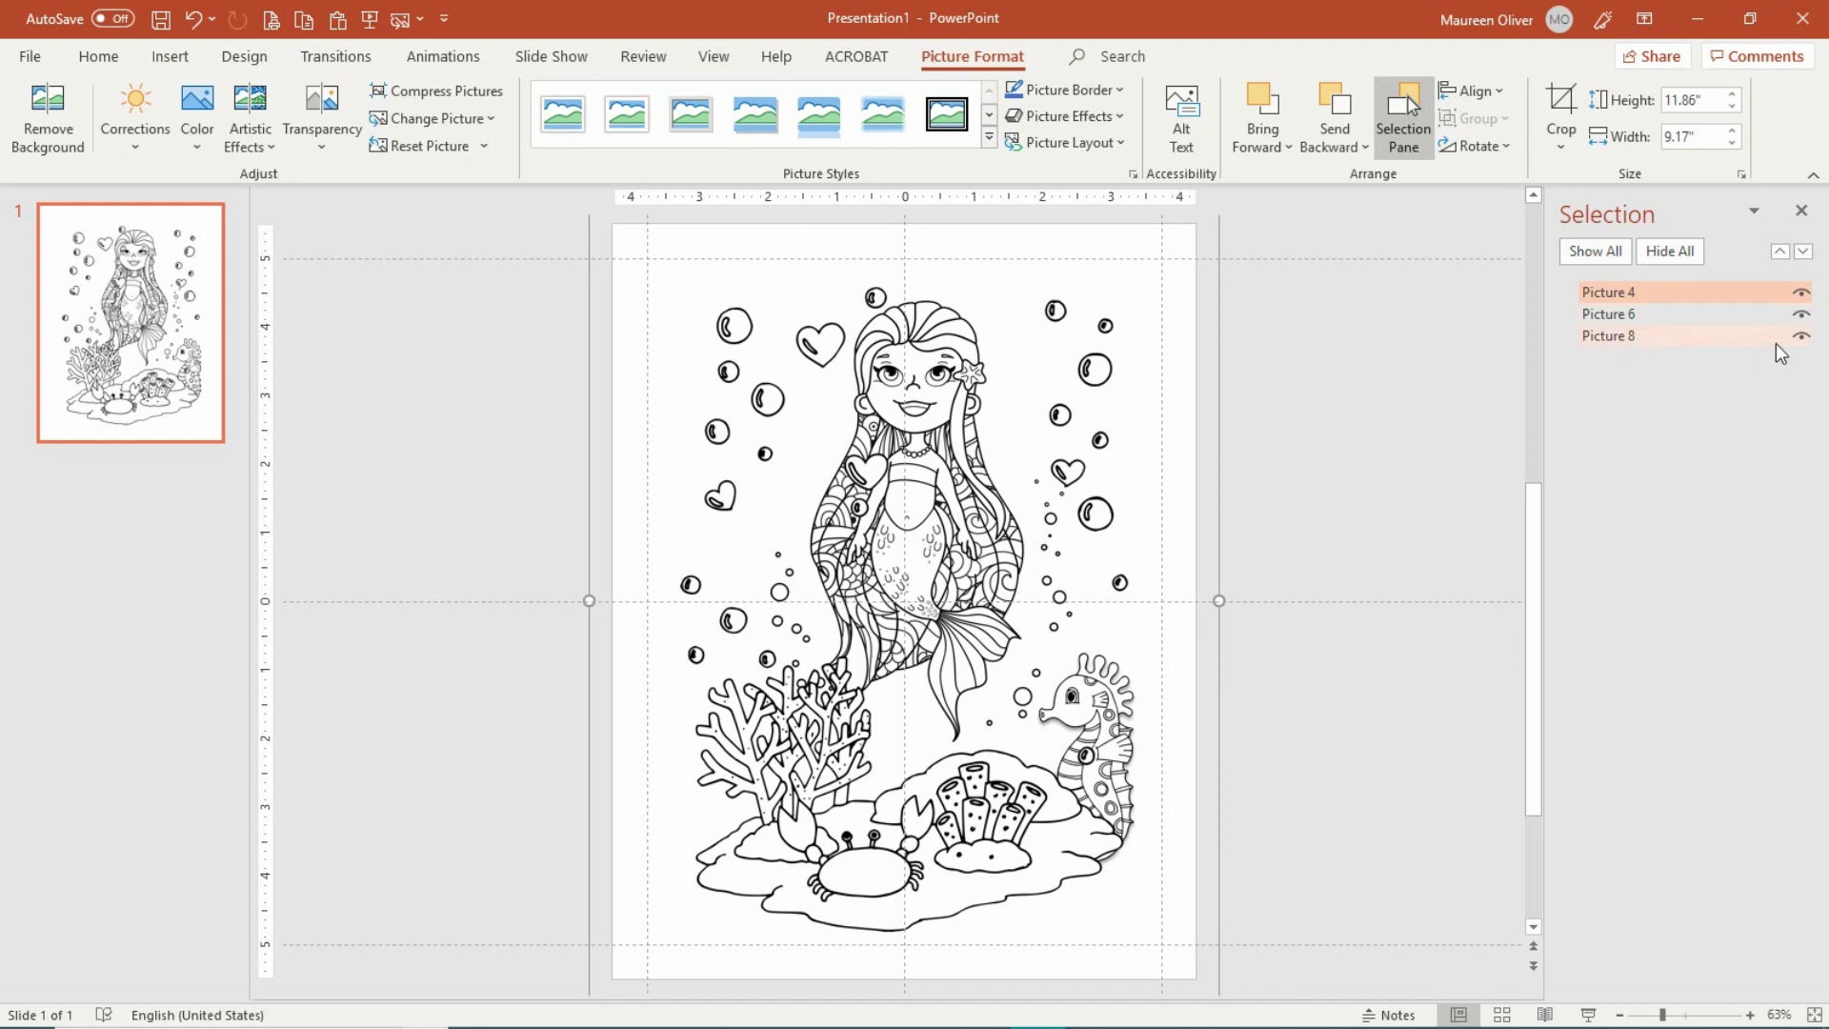
- Identify the seahorse by toggling its visibility and move it to the top of the stack
{"action": "left_click", "coordinate": [1801, 338]}
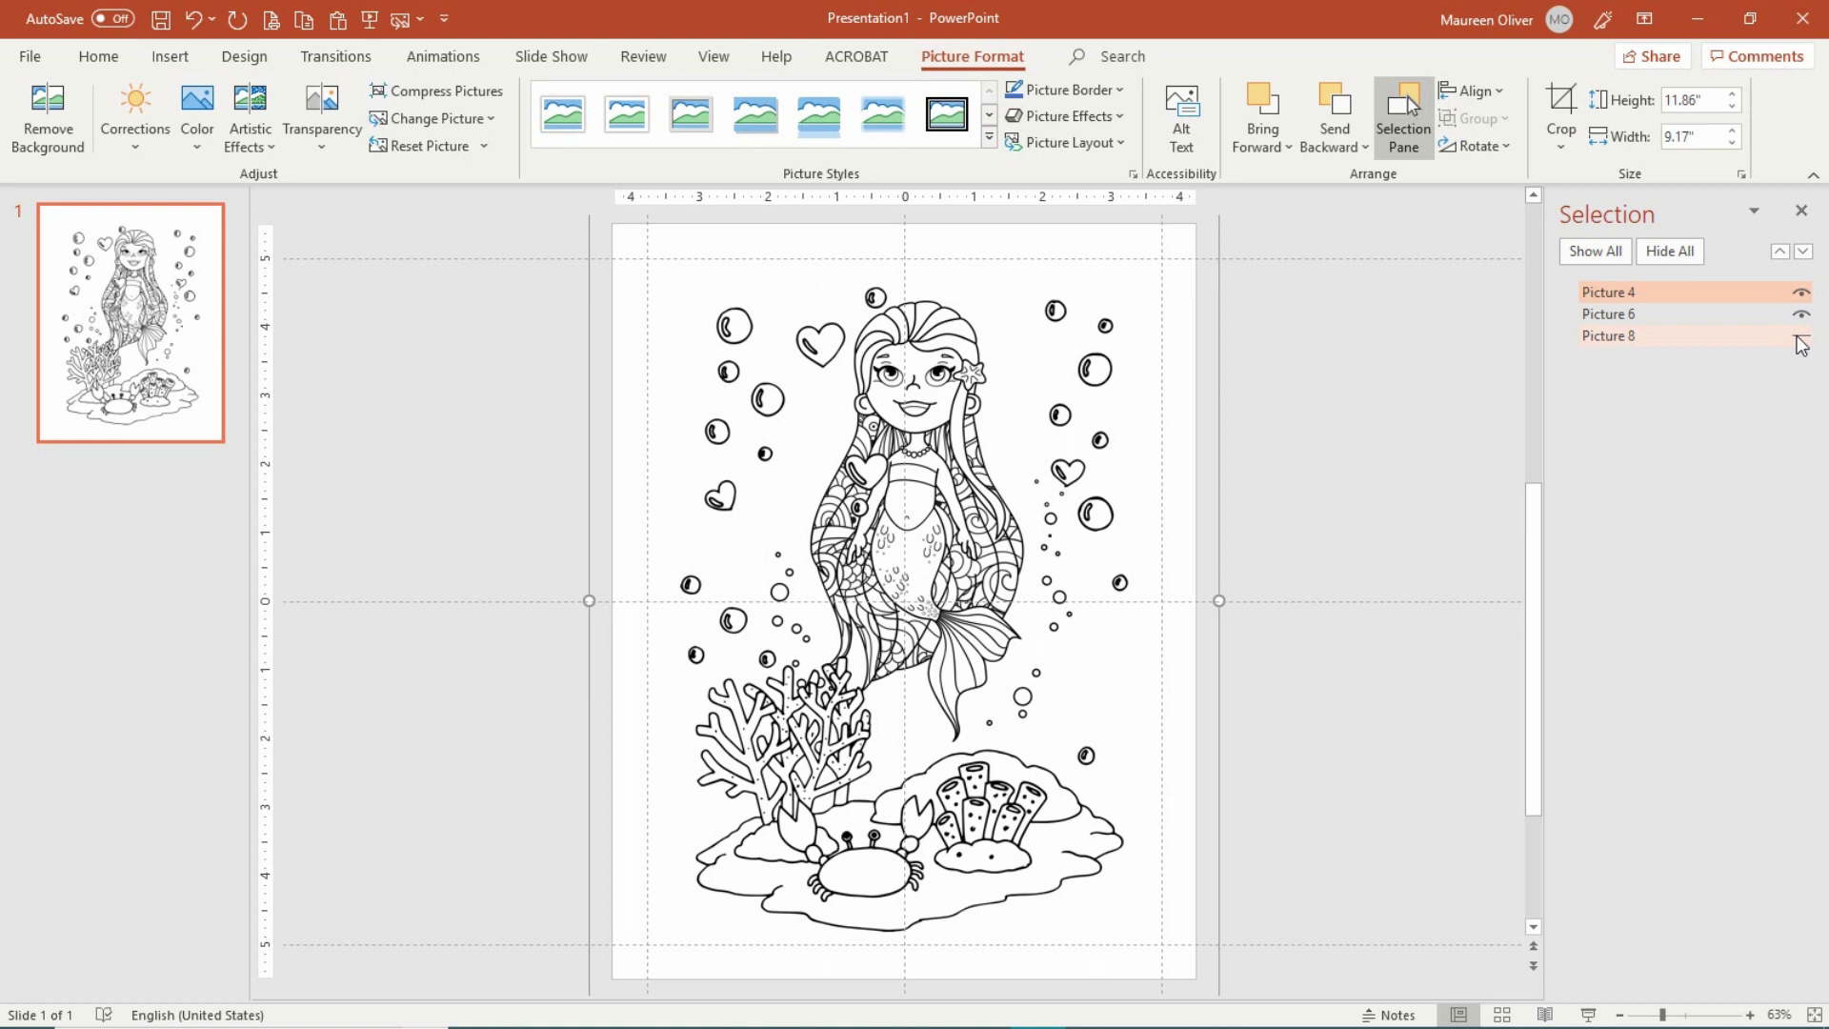
{"action": "left_click", "coordinate": [1800, 338]}
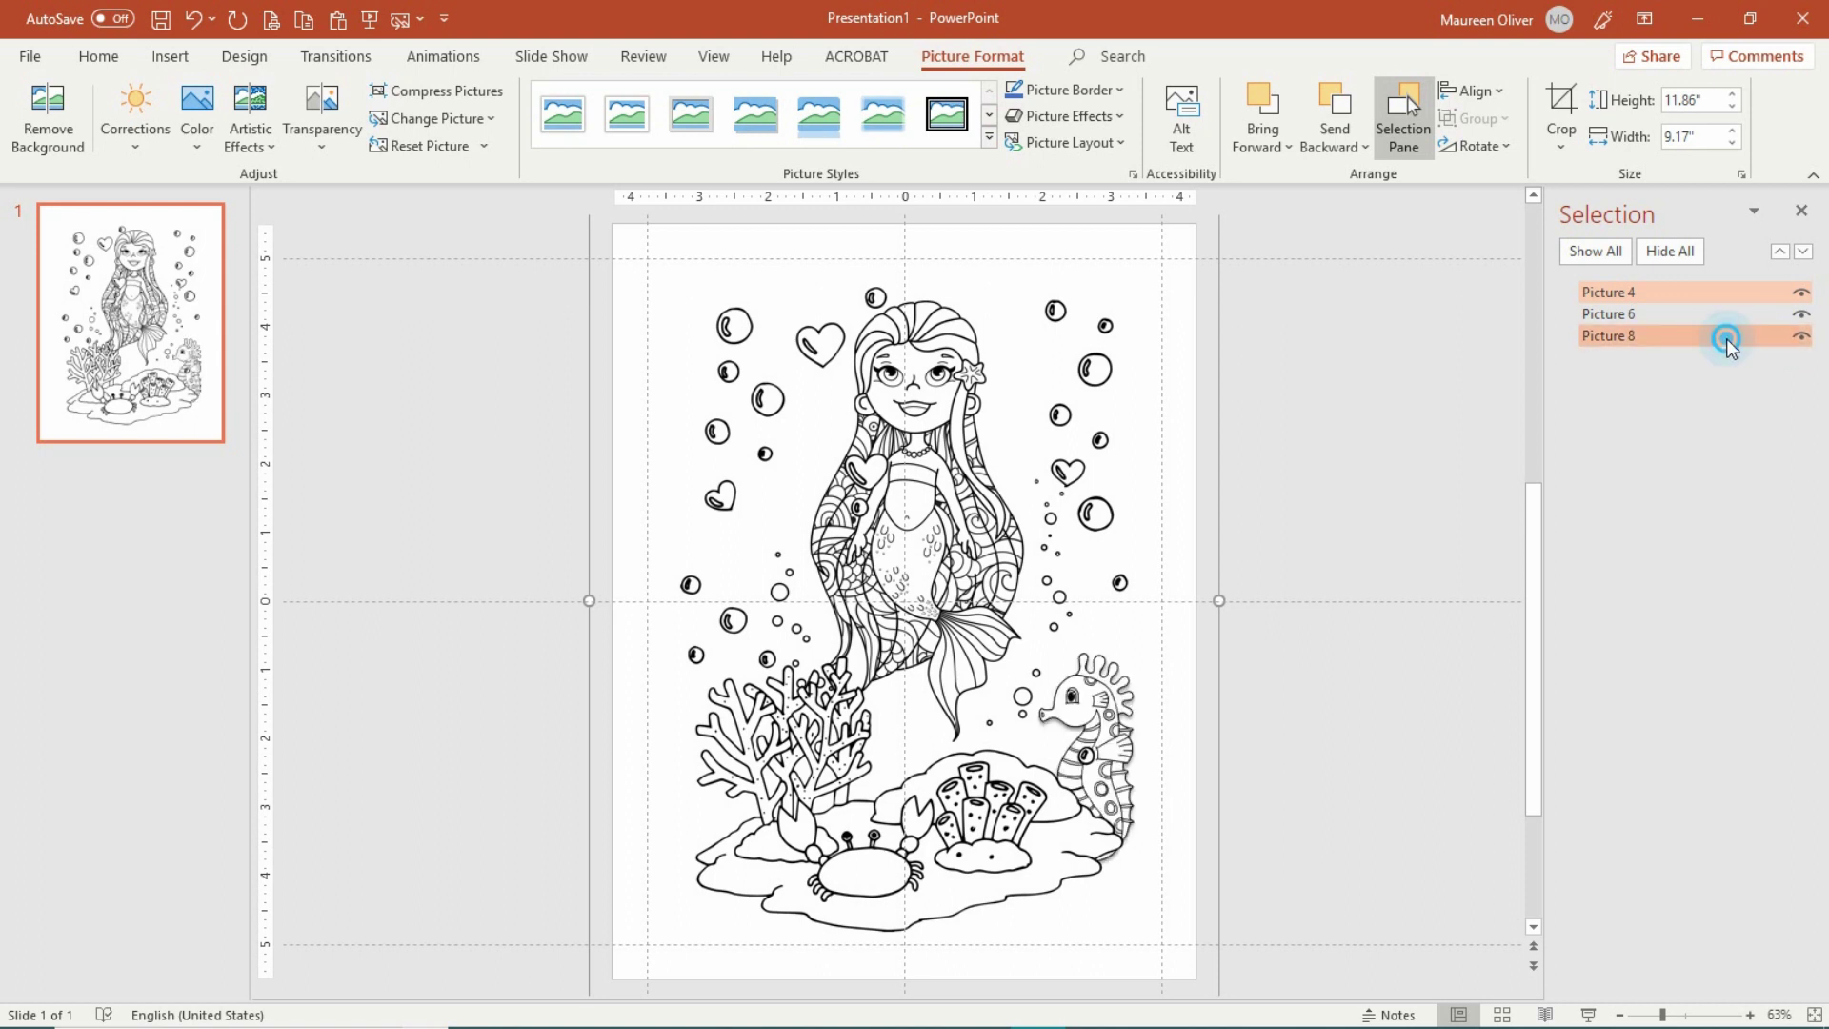
{"action": "left_click_drag", "start_coordinate": [1730, 339], "coordinate": [1727, 284]}
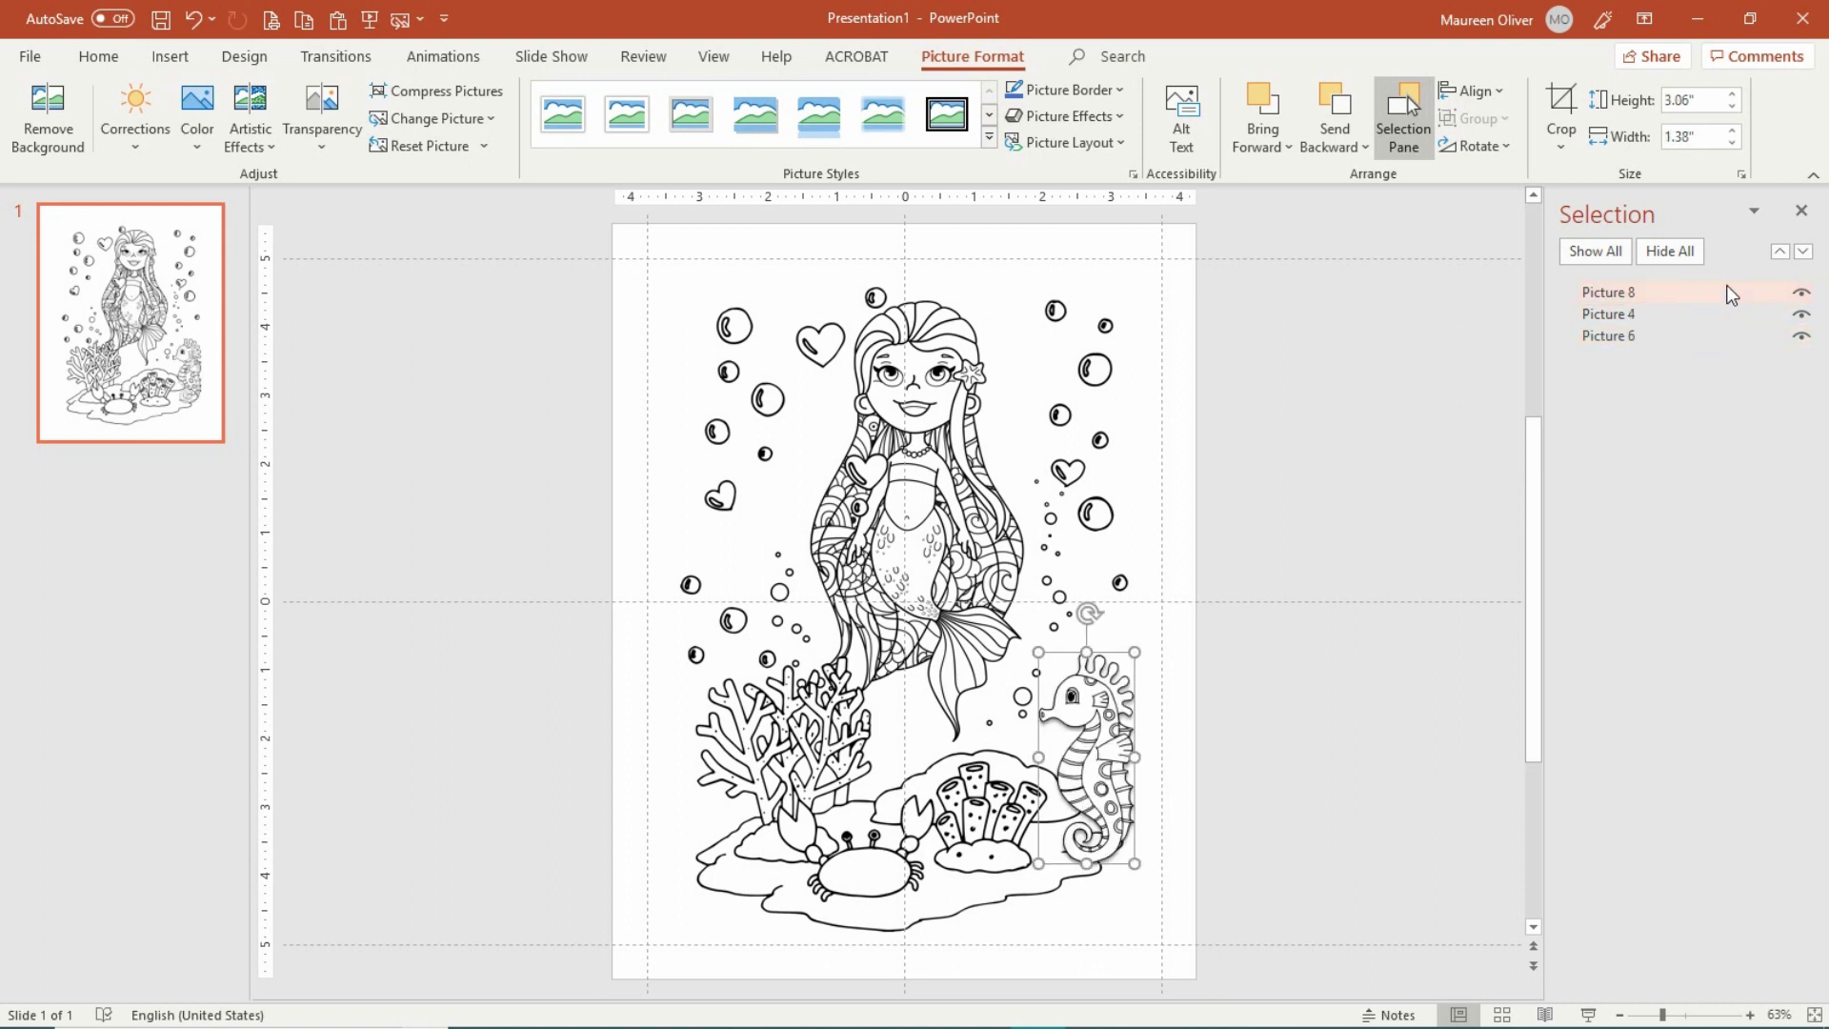
{"action": "left_click", "coordinate": [1300, 461]}
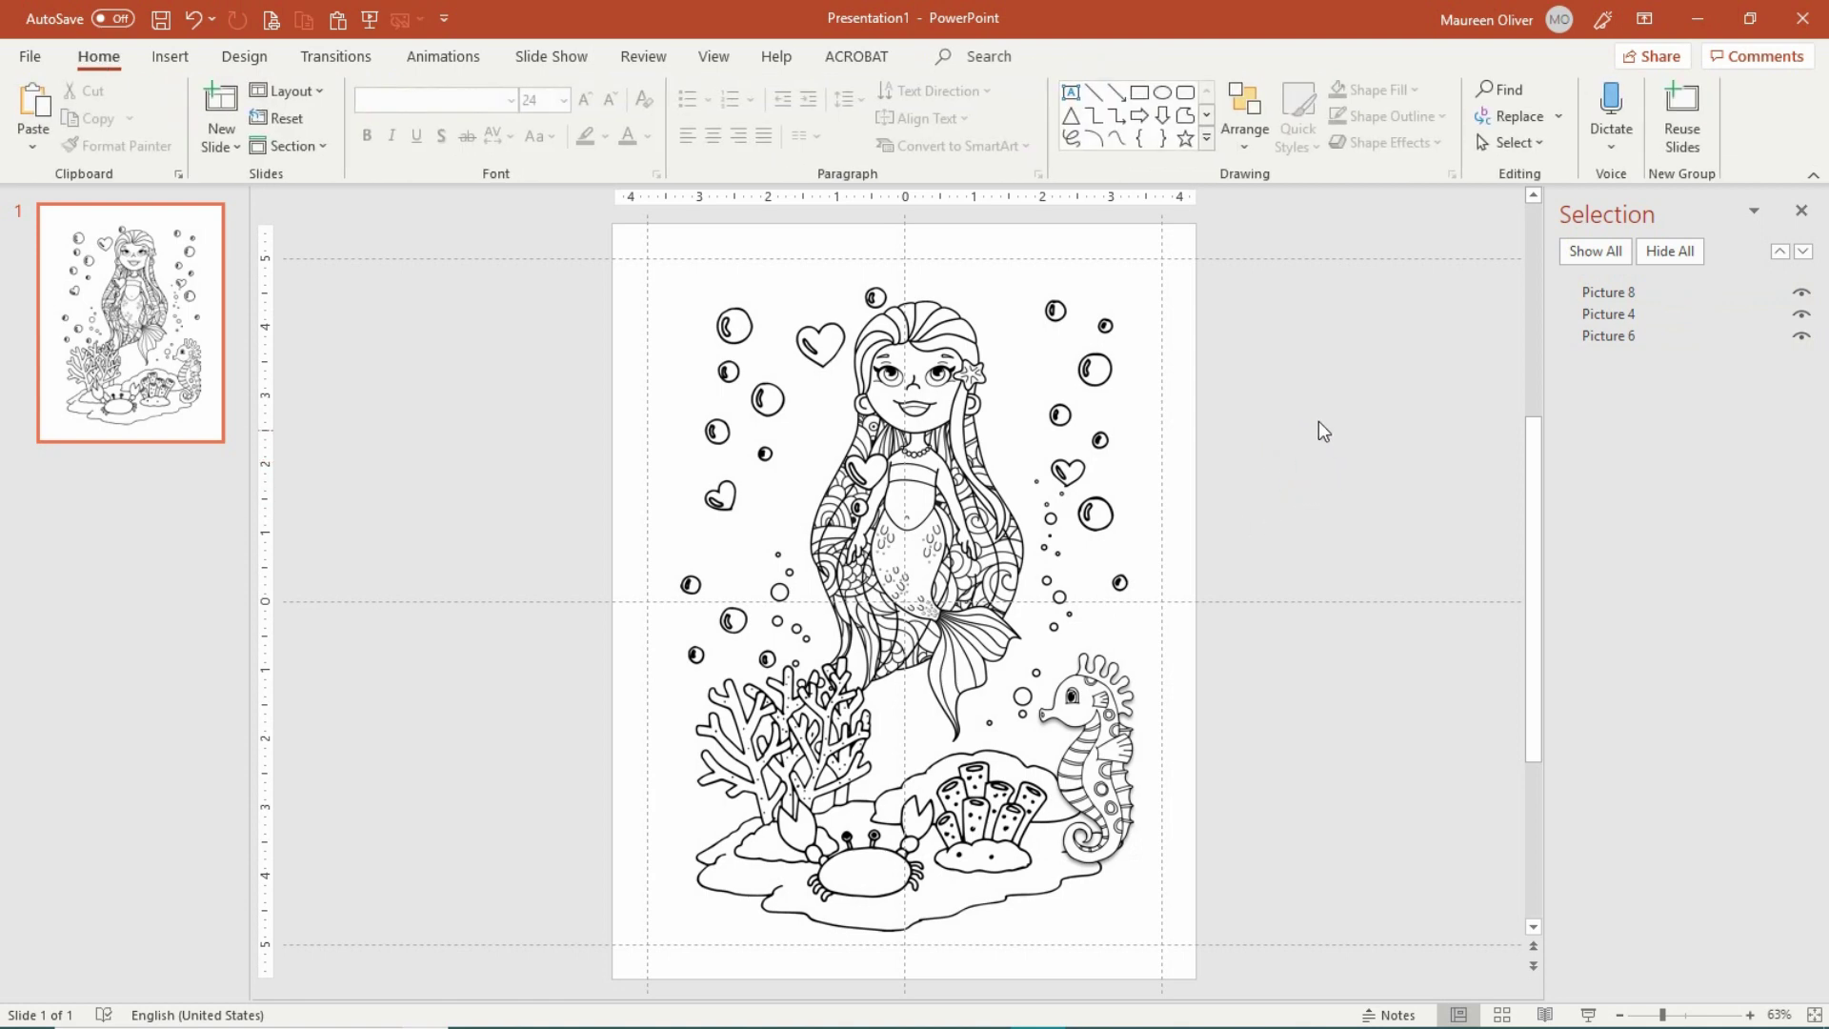
- Add a new slide with the Blank layout after the mermaid page
{"action": "left_click", "coordinate": [218, 133]}
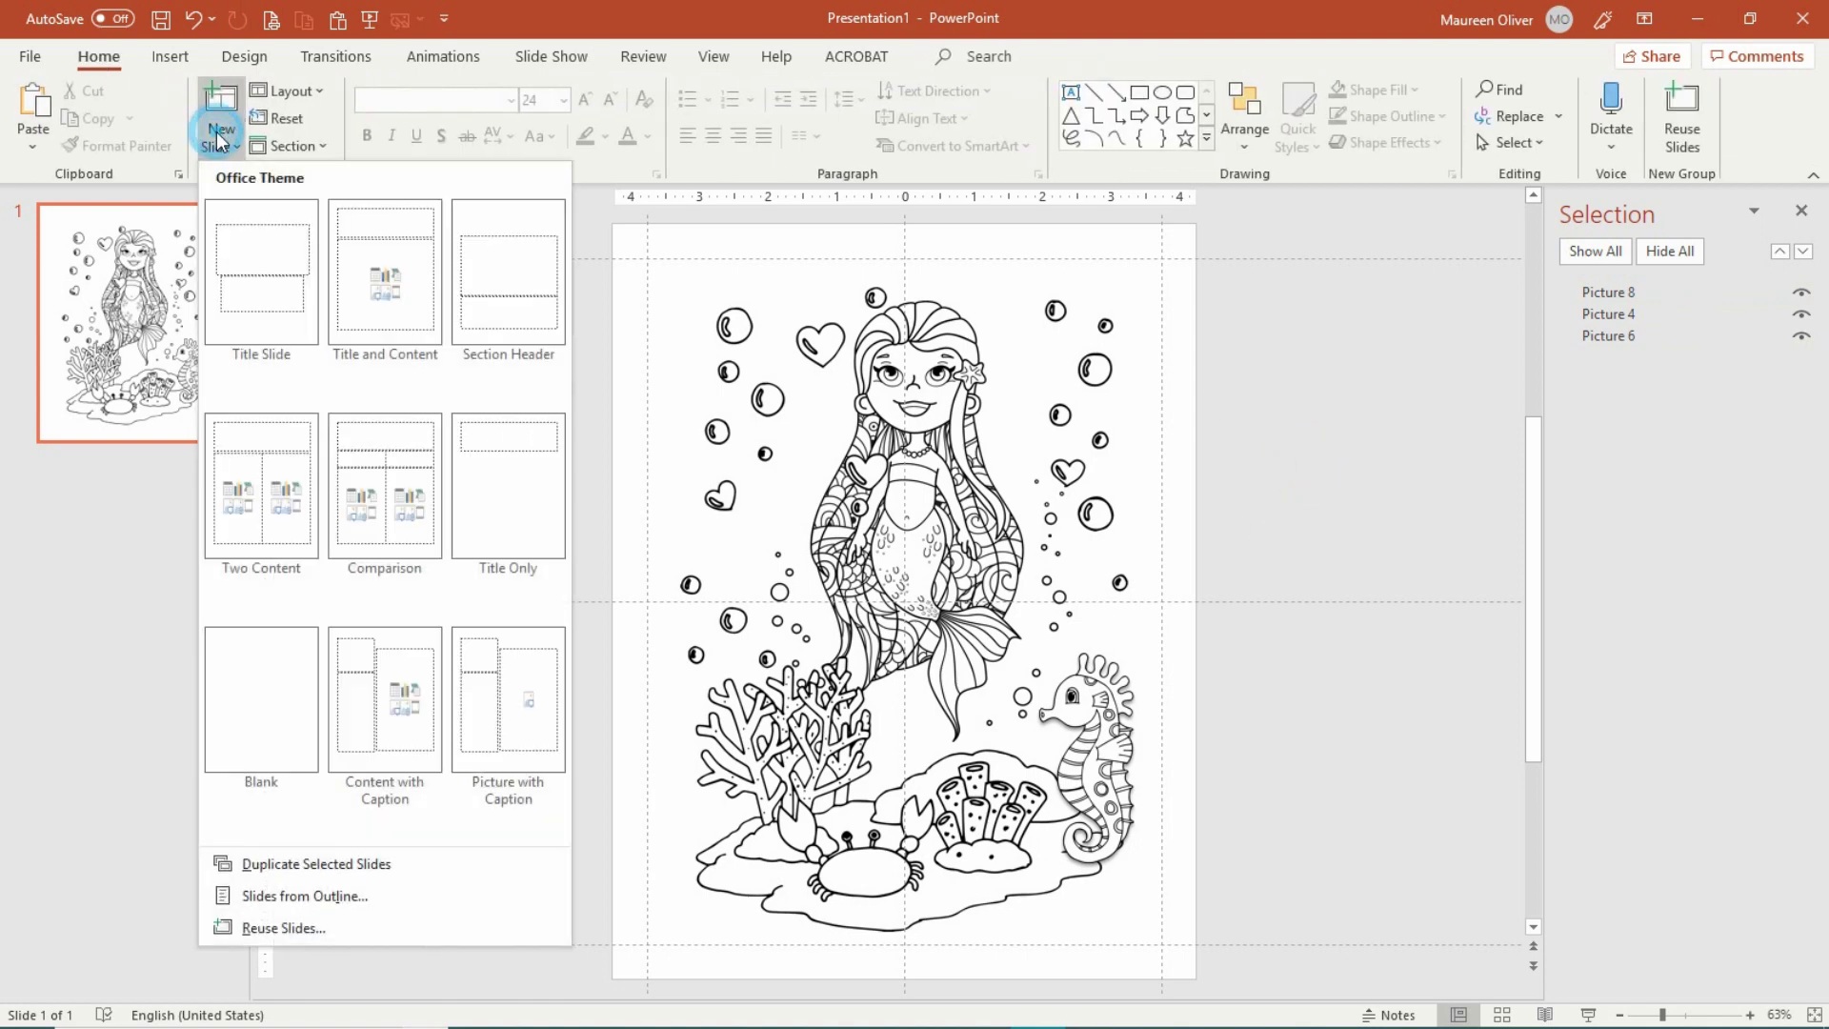
{"action": "left_click", "coordinate": [244, 707]}
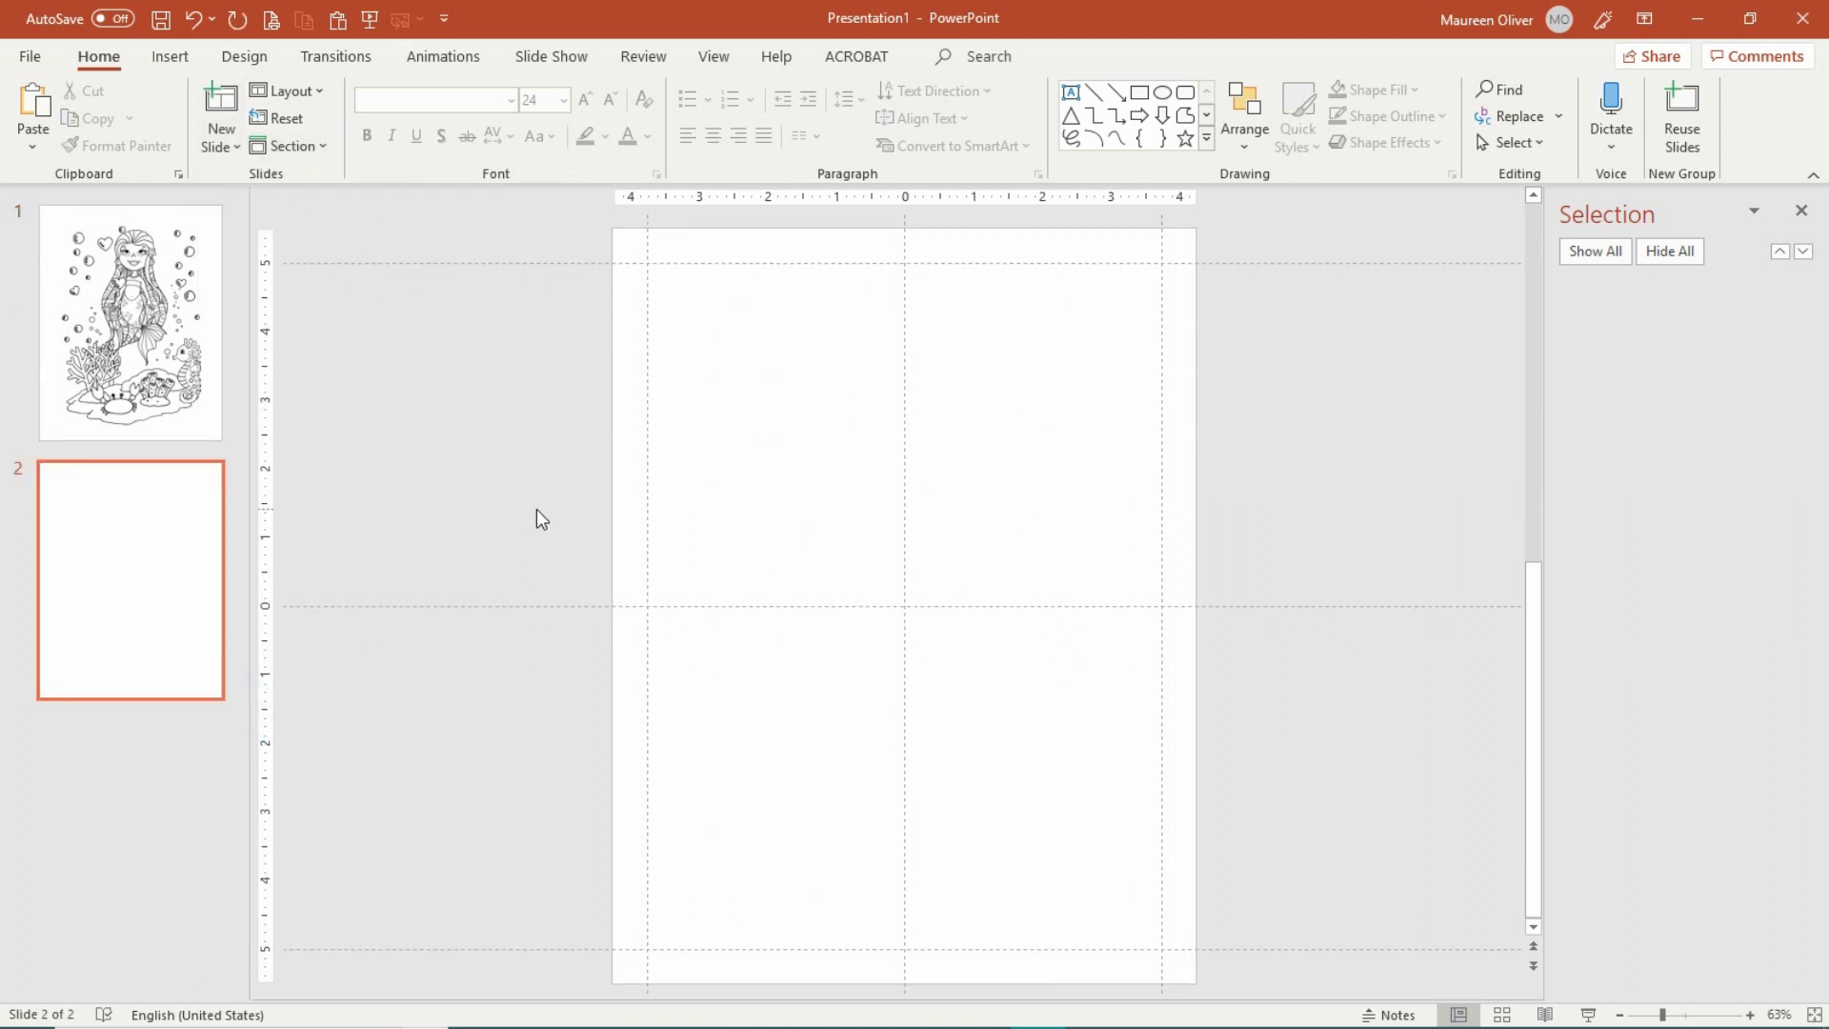
{"action": "left_click", "coordinate": [233, 57]}
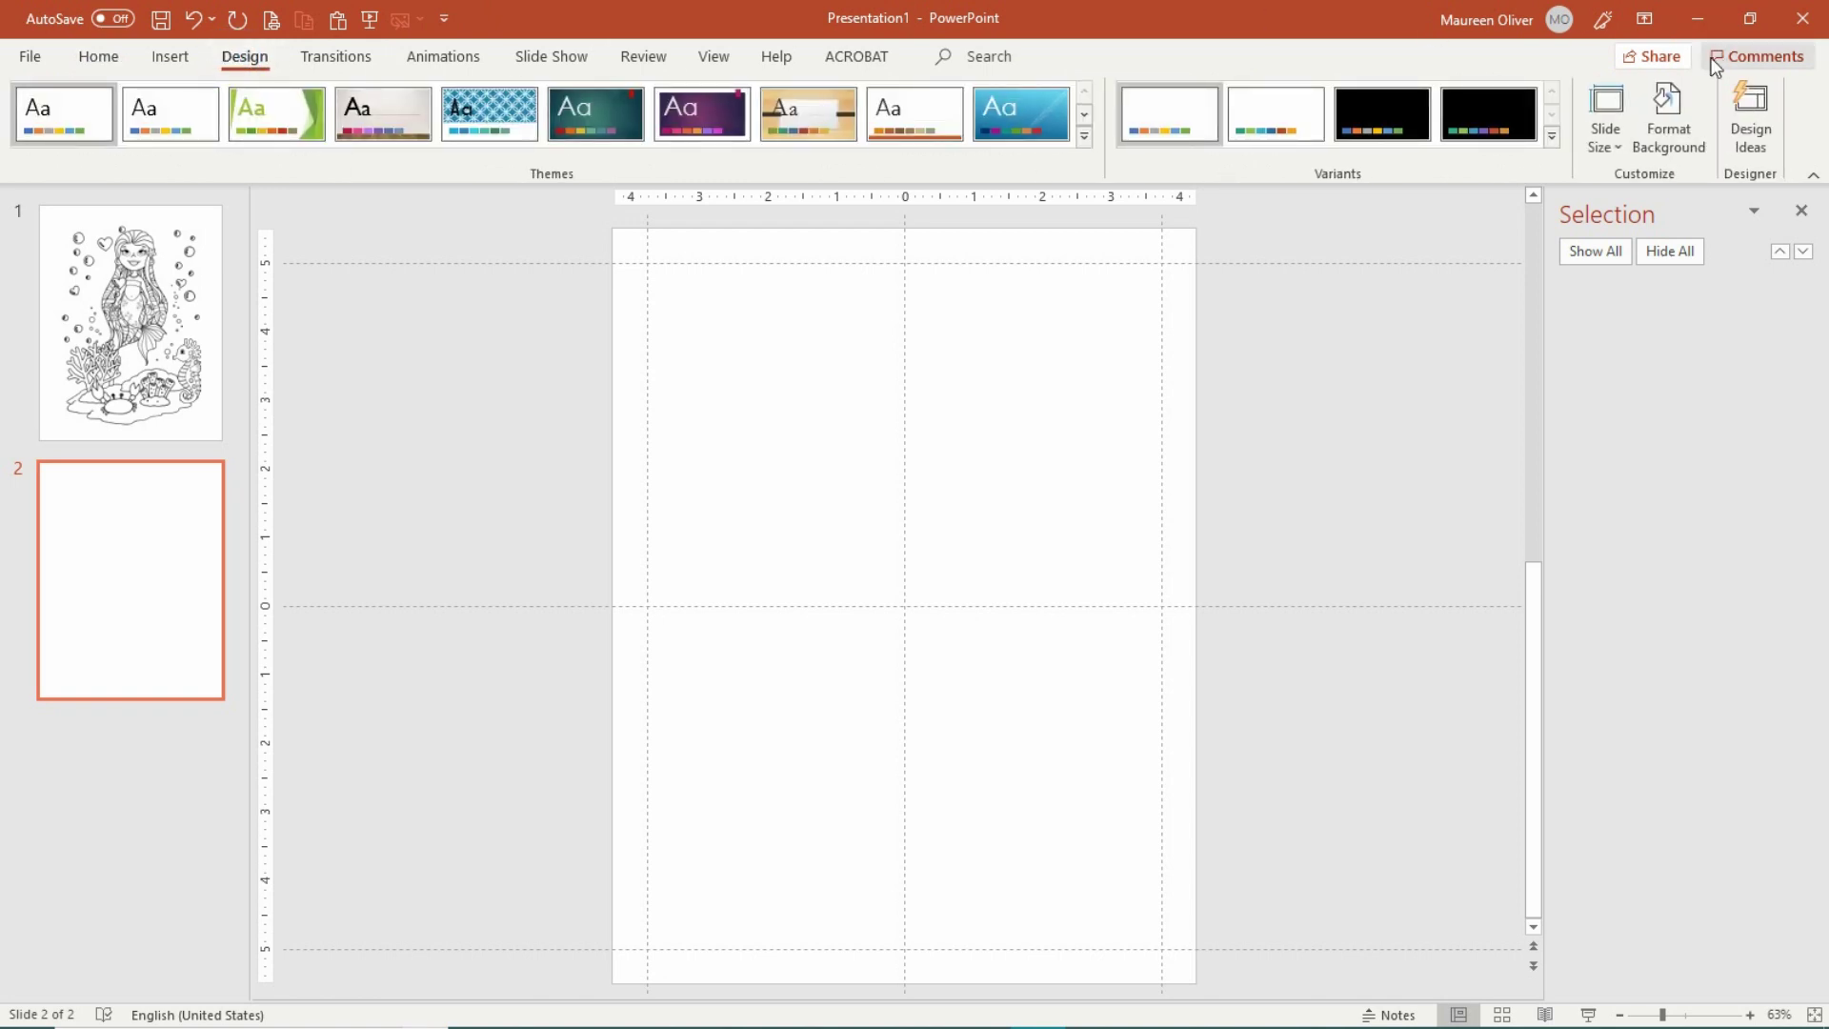
- Set slide 2's background to a picture fill using the fish pattern p09a.jpg from BONUS PATTERNS & MANDALAS
{"action": "left_click", "coordinate": [1689, 145]}
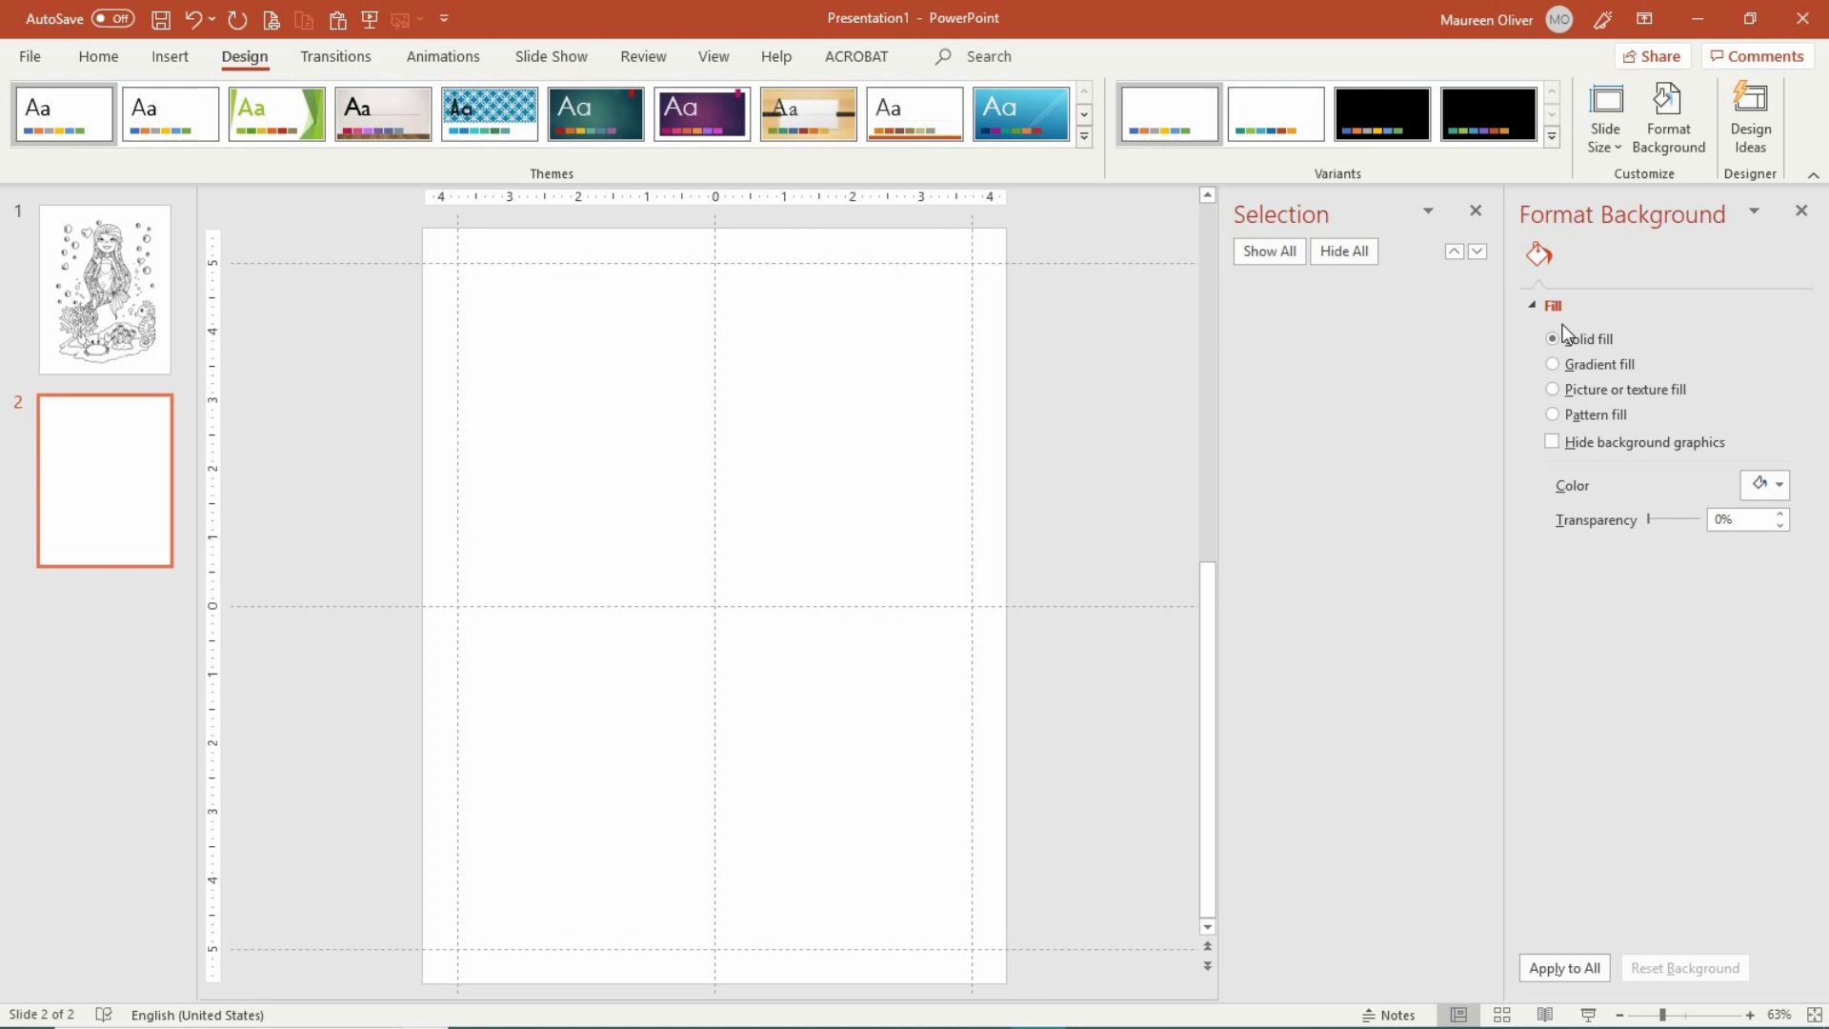
{"action": "left_click", "coordinate": [1608, 393]}
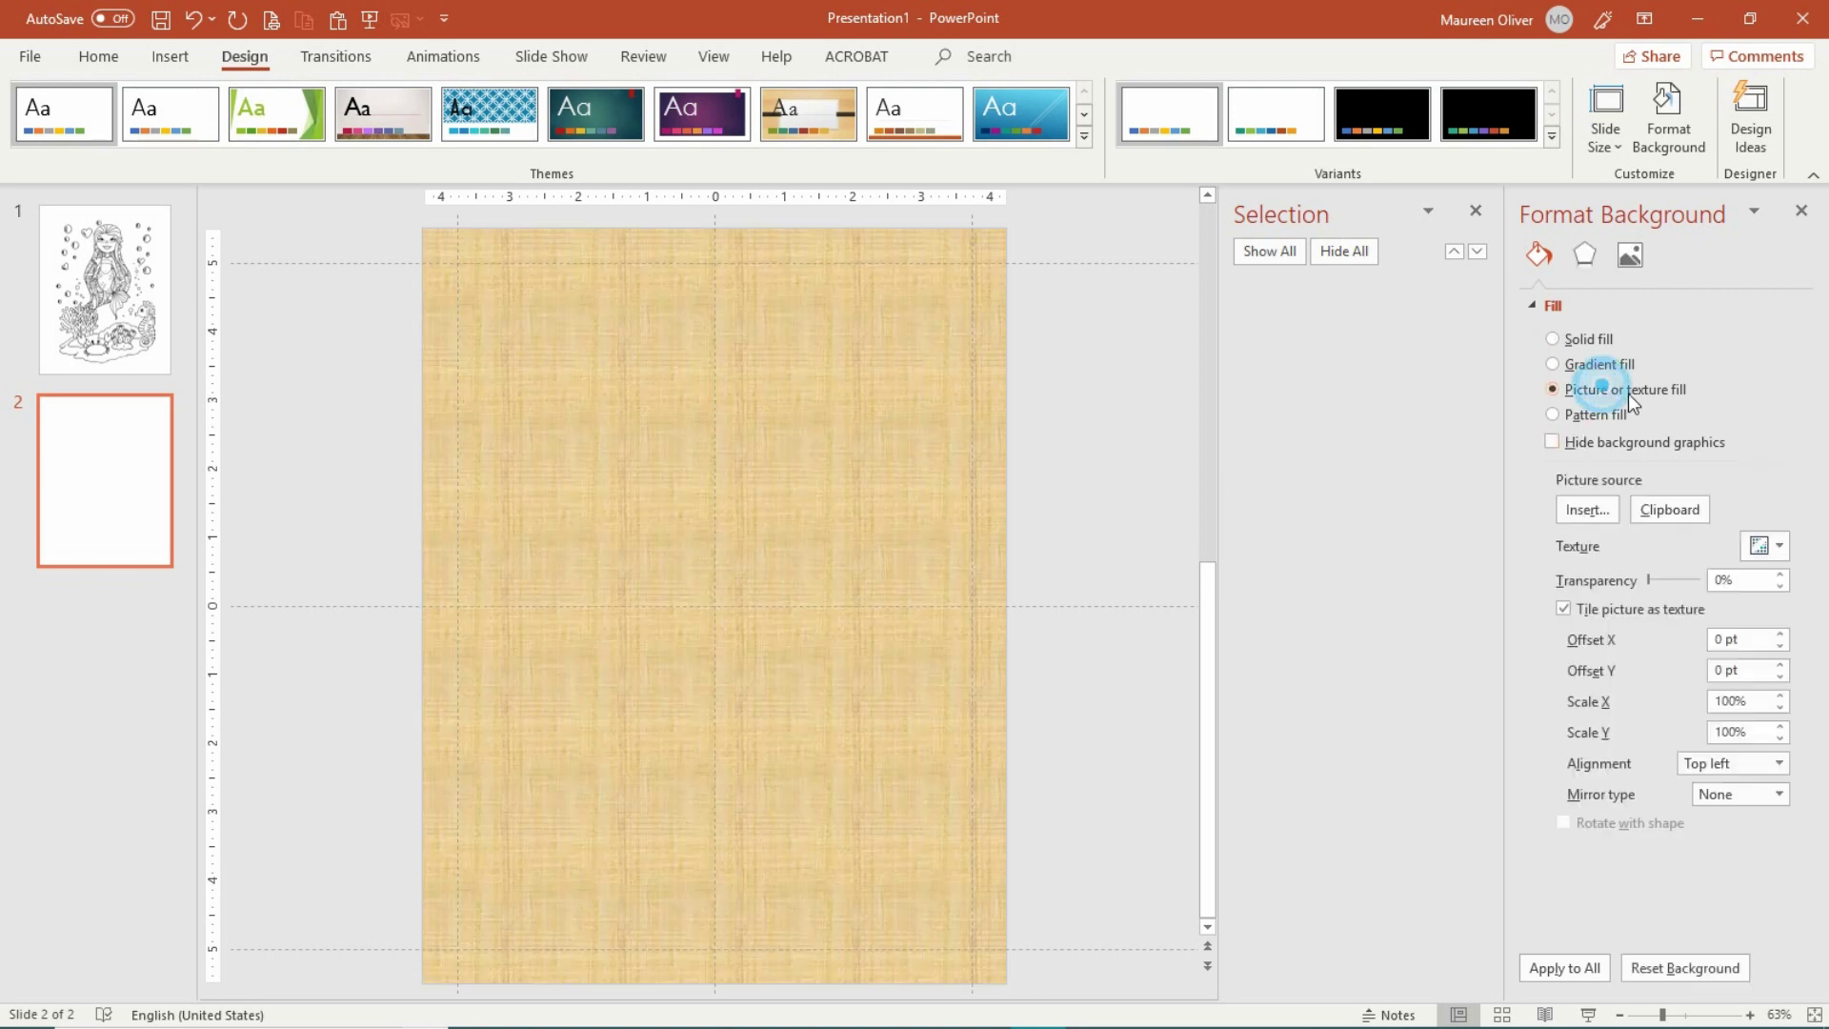
{"action": "left_click", "coordinate": [1593, 507]}
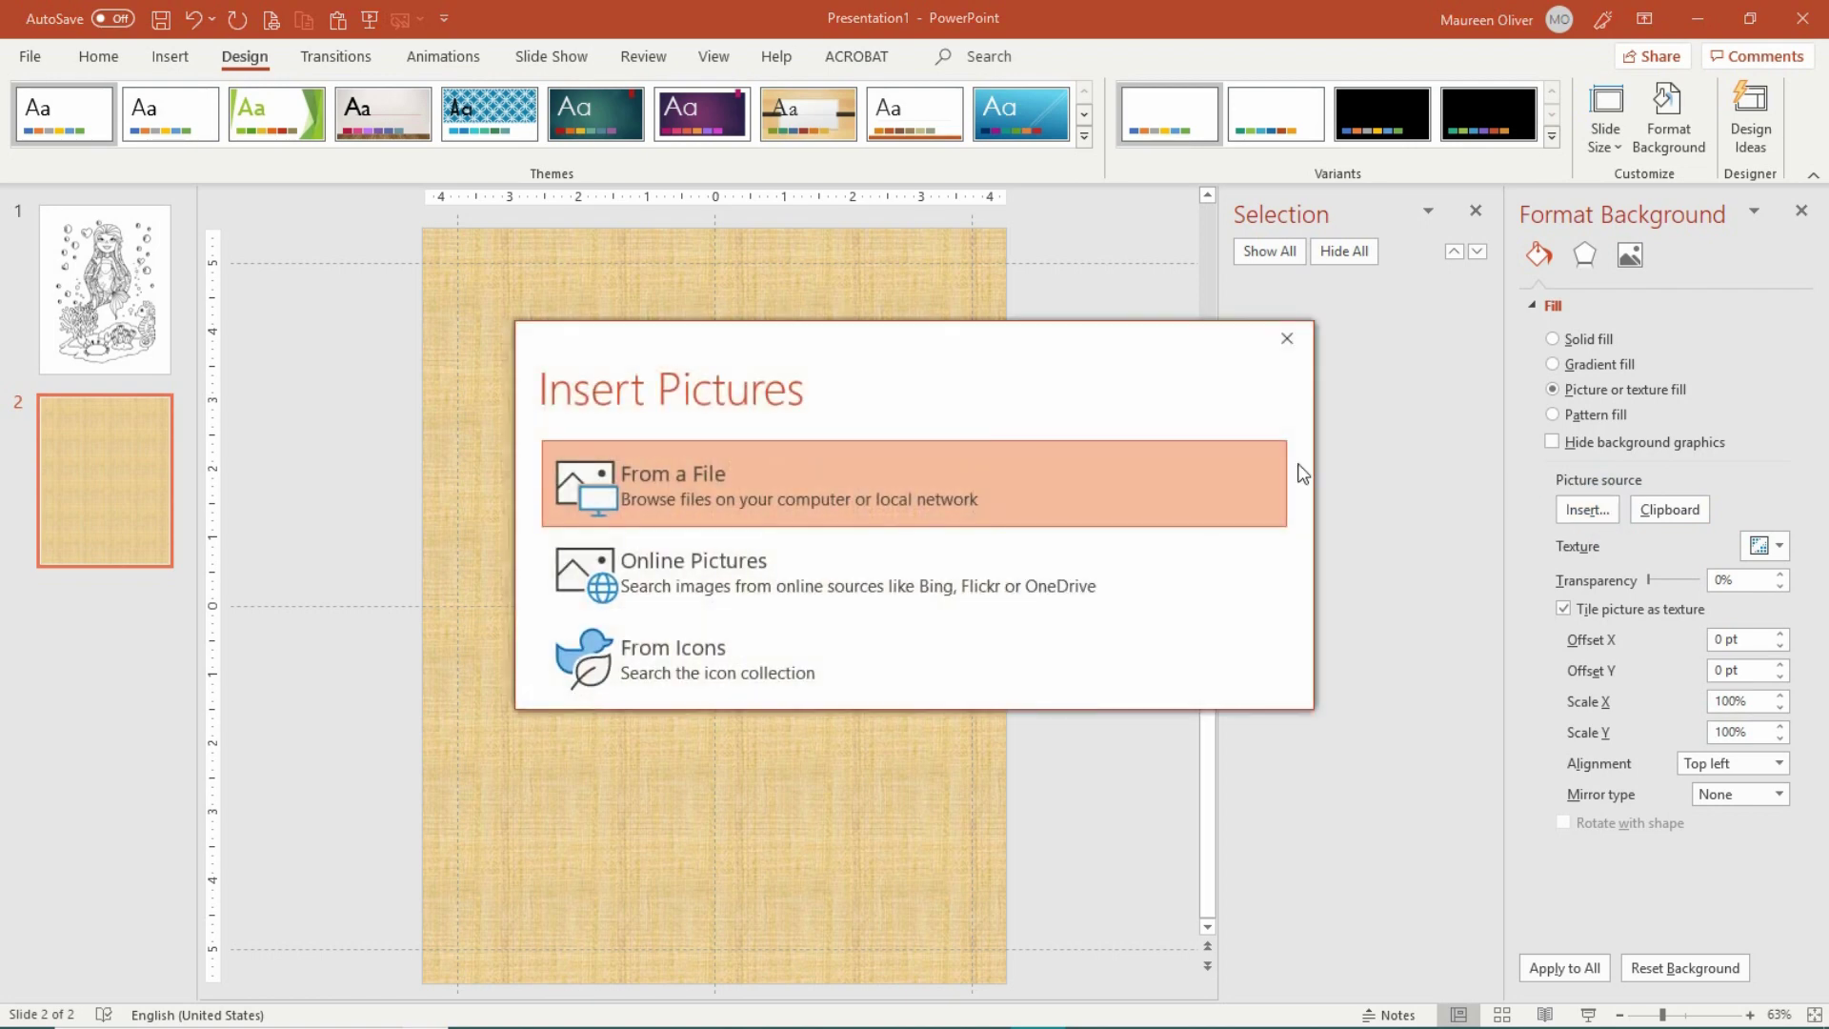
{"action": "left_click", "coordinate": [664, 486]}
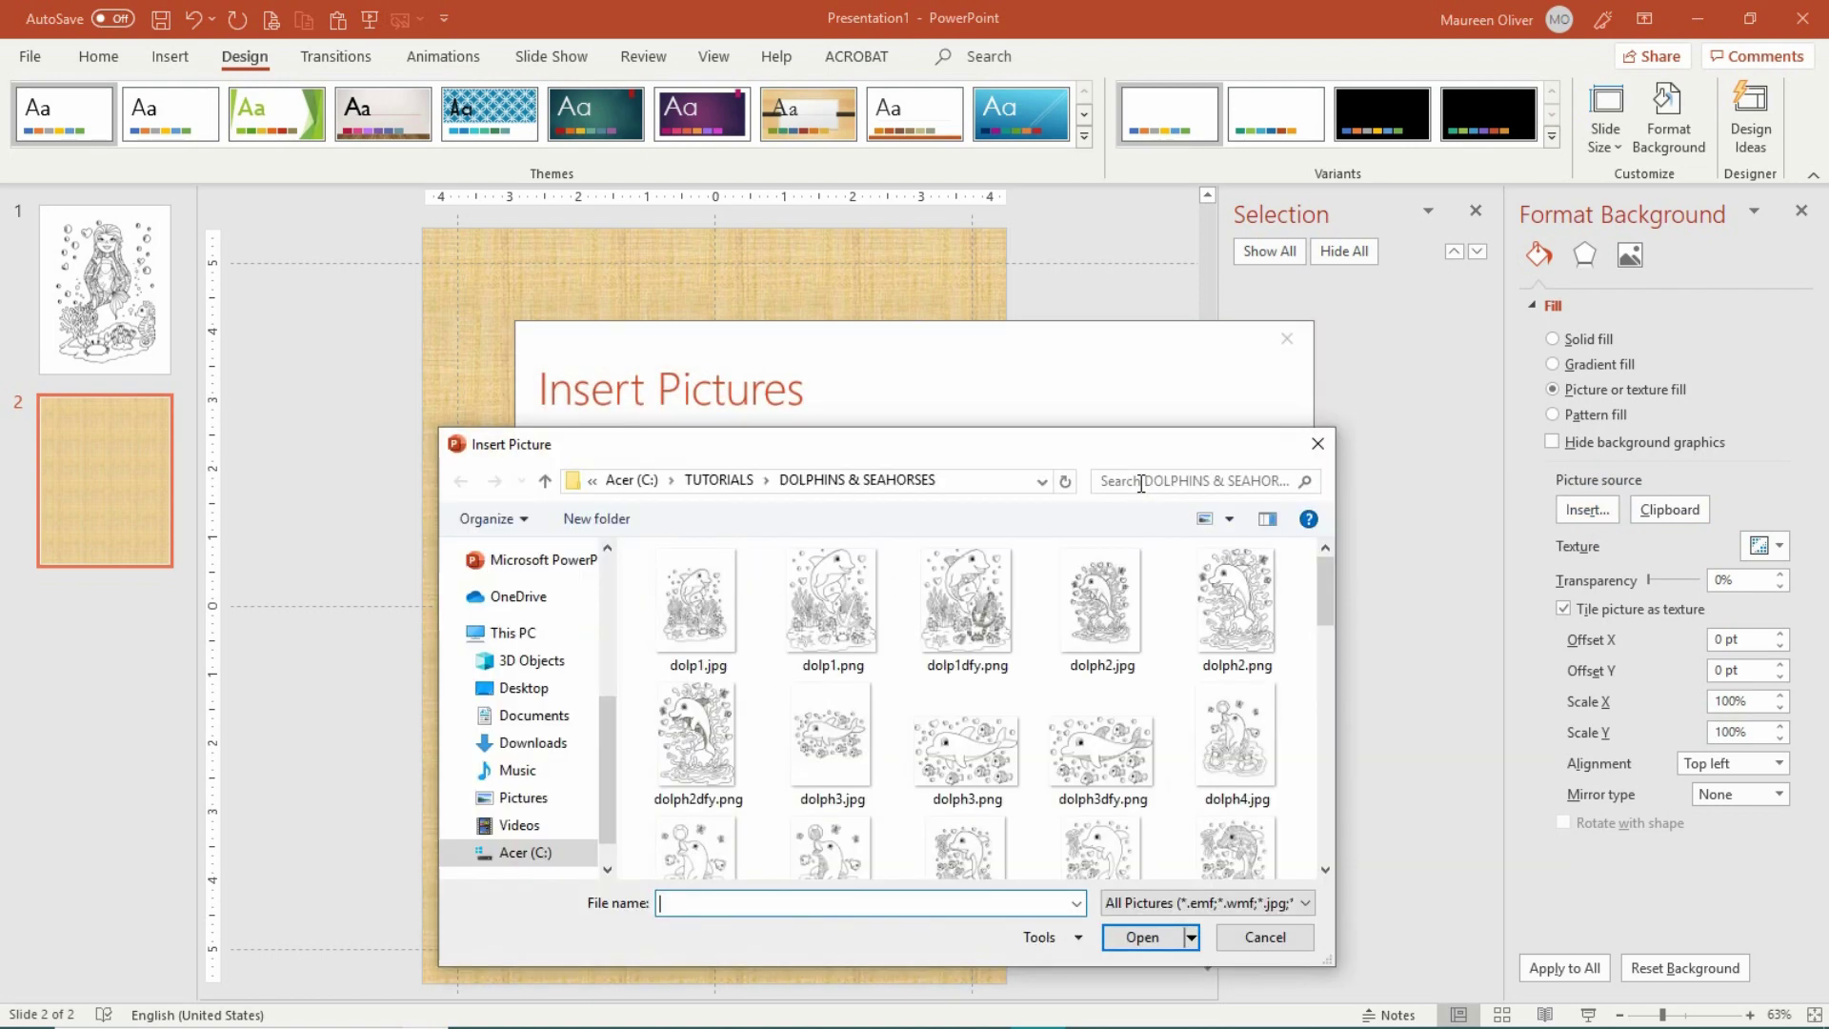
{"action": "left_click", "coordinate": [719, 479]}
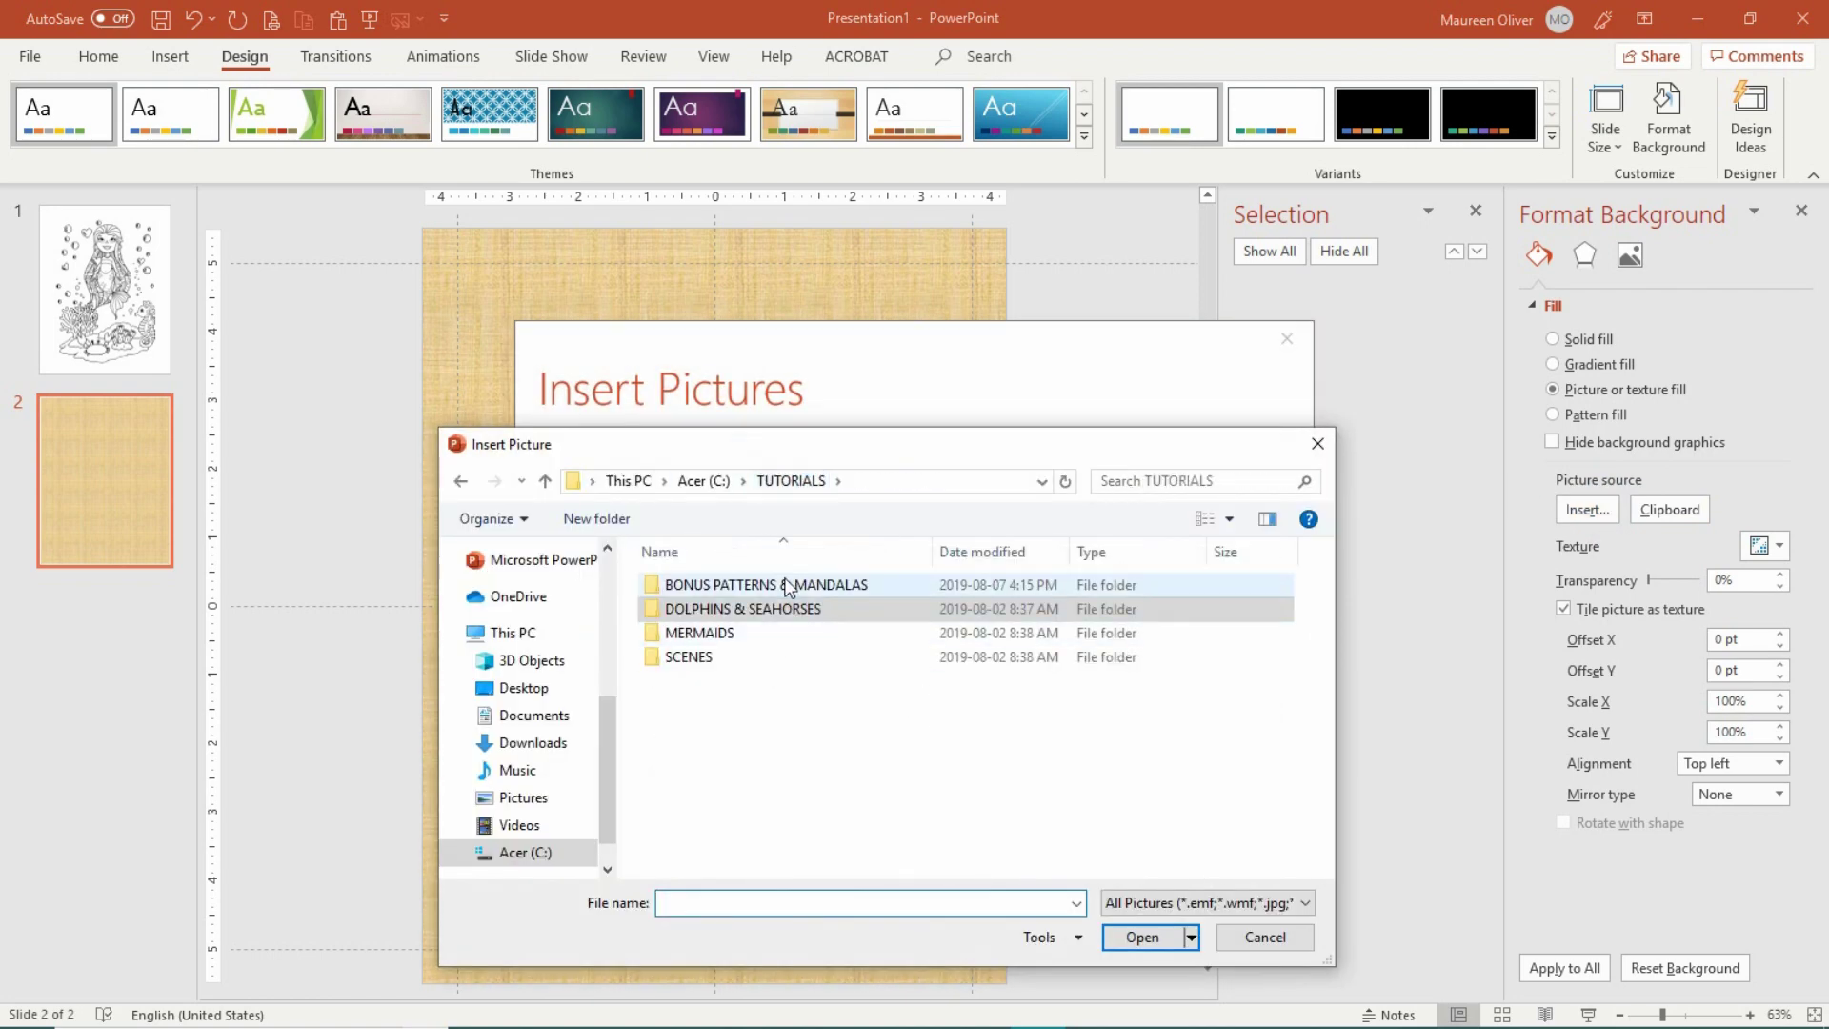
{"action": "double_click", "coordinate": [775, 585]}
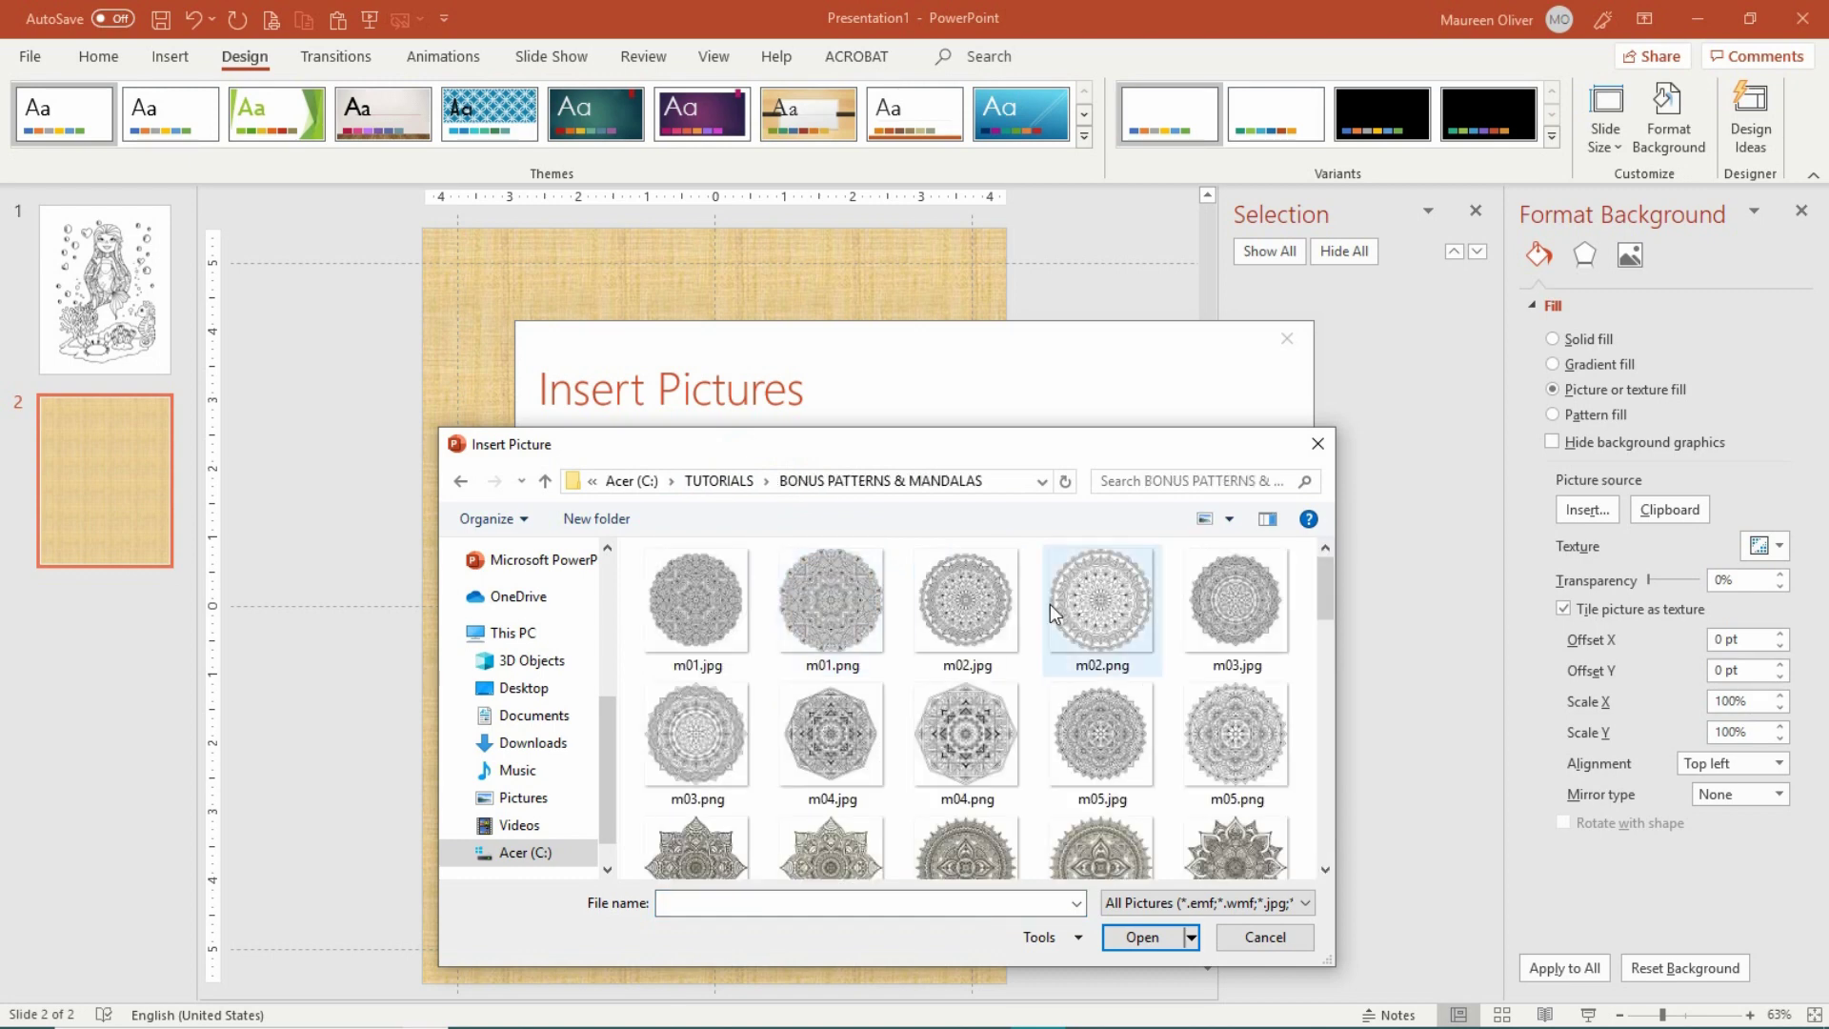
{"action": "scroll", "coordinate": [1050, 604], "scroll_direction": "down", "scroll_amount": 2}
{"action": "scroll", "coordinate": [1050, 604], "scroll_direction": "down", "scroll_amount": 5}
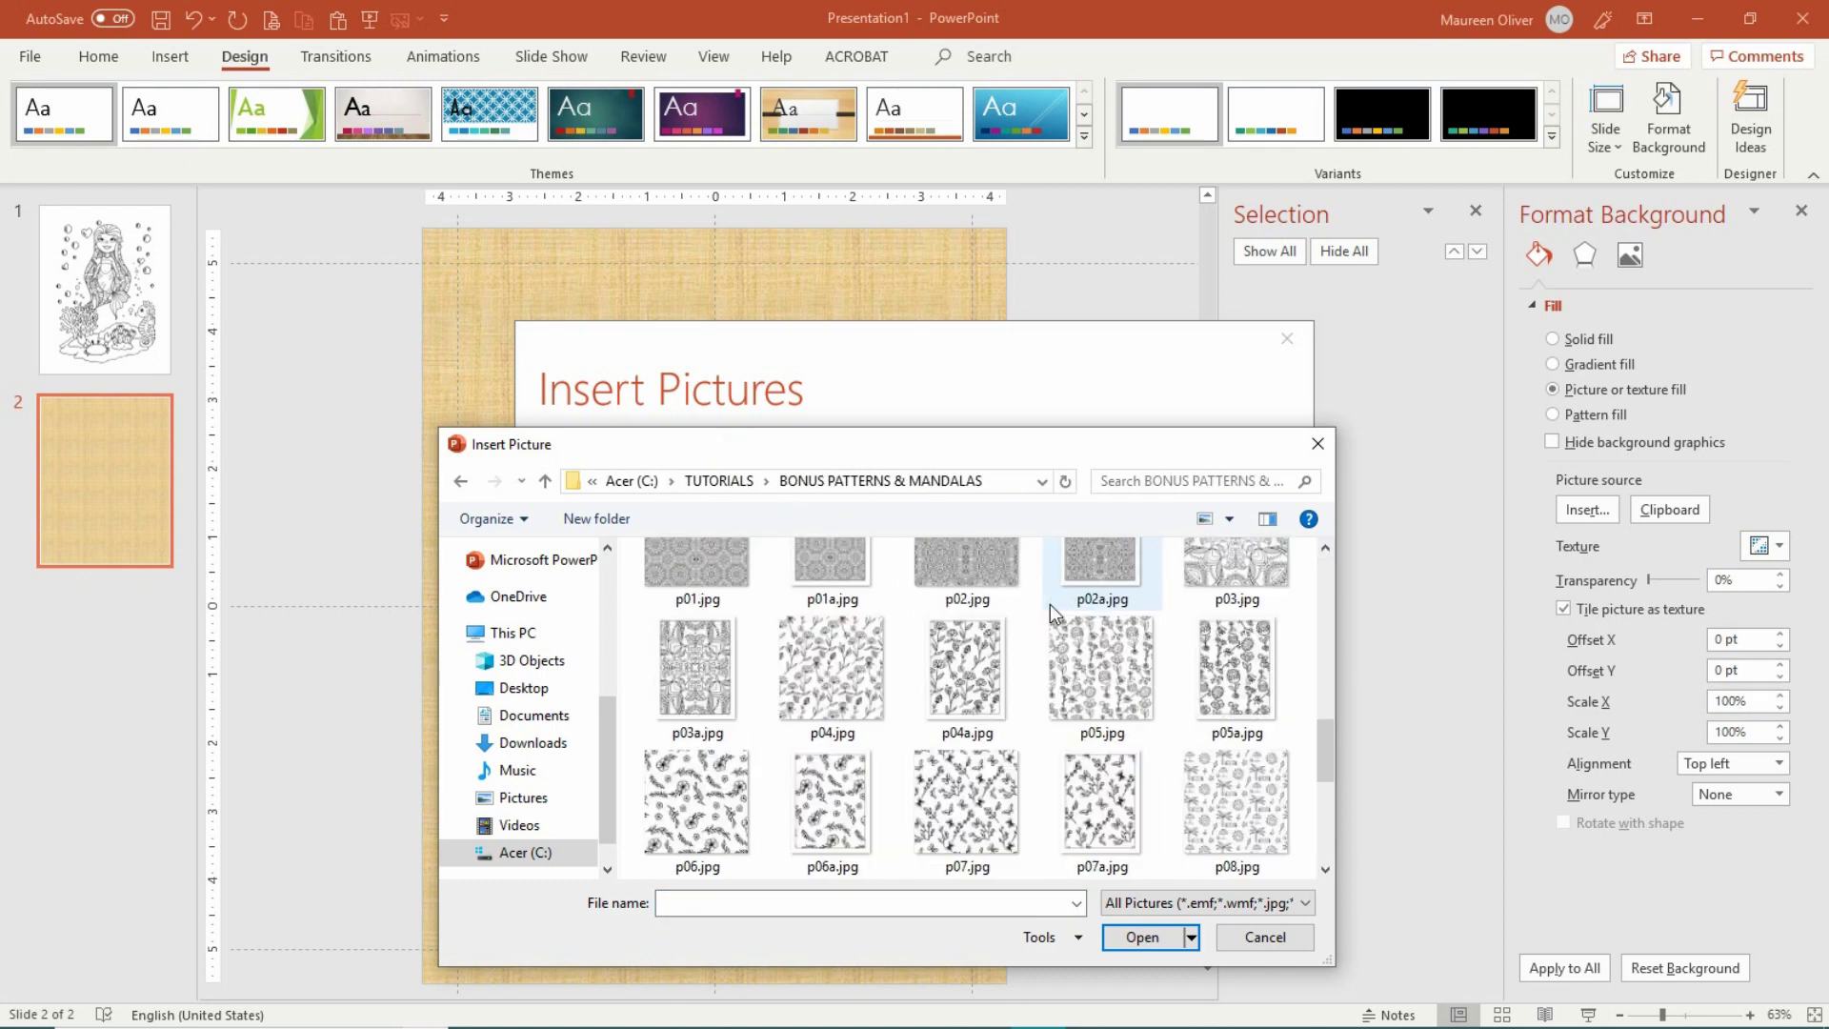
{"action": "scroll", "coordinate": [1050, 608], "scroll_direction": "down", "scroll_amount": 3}
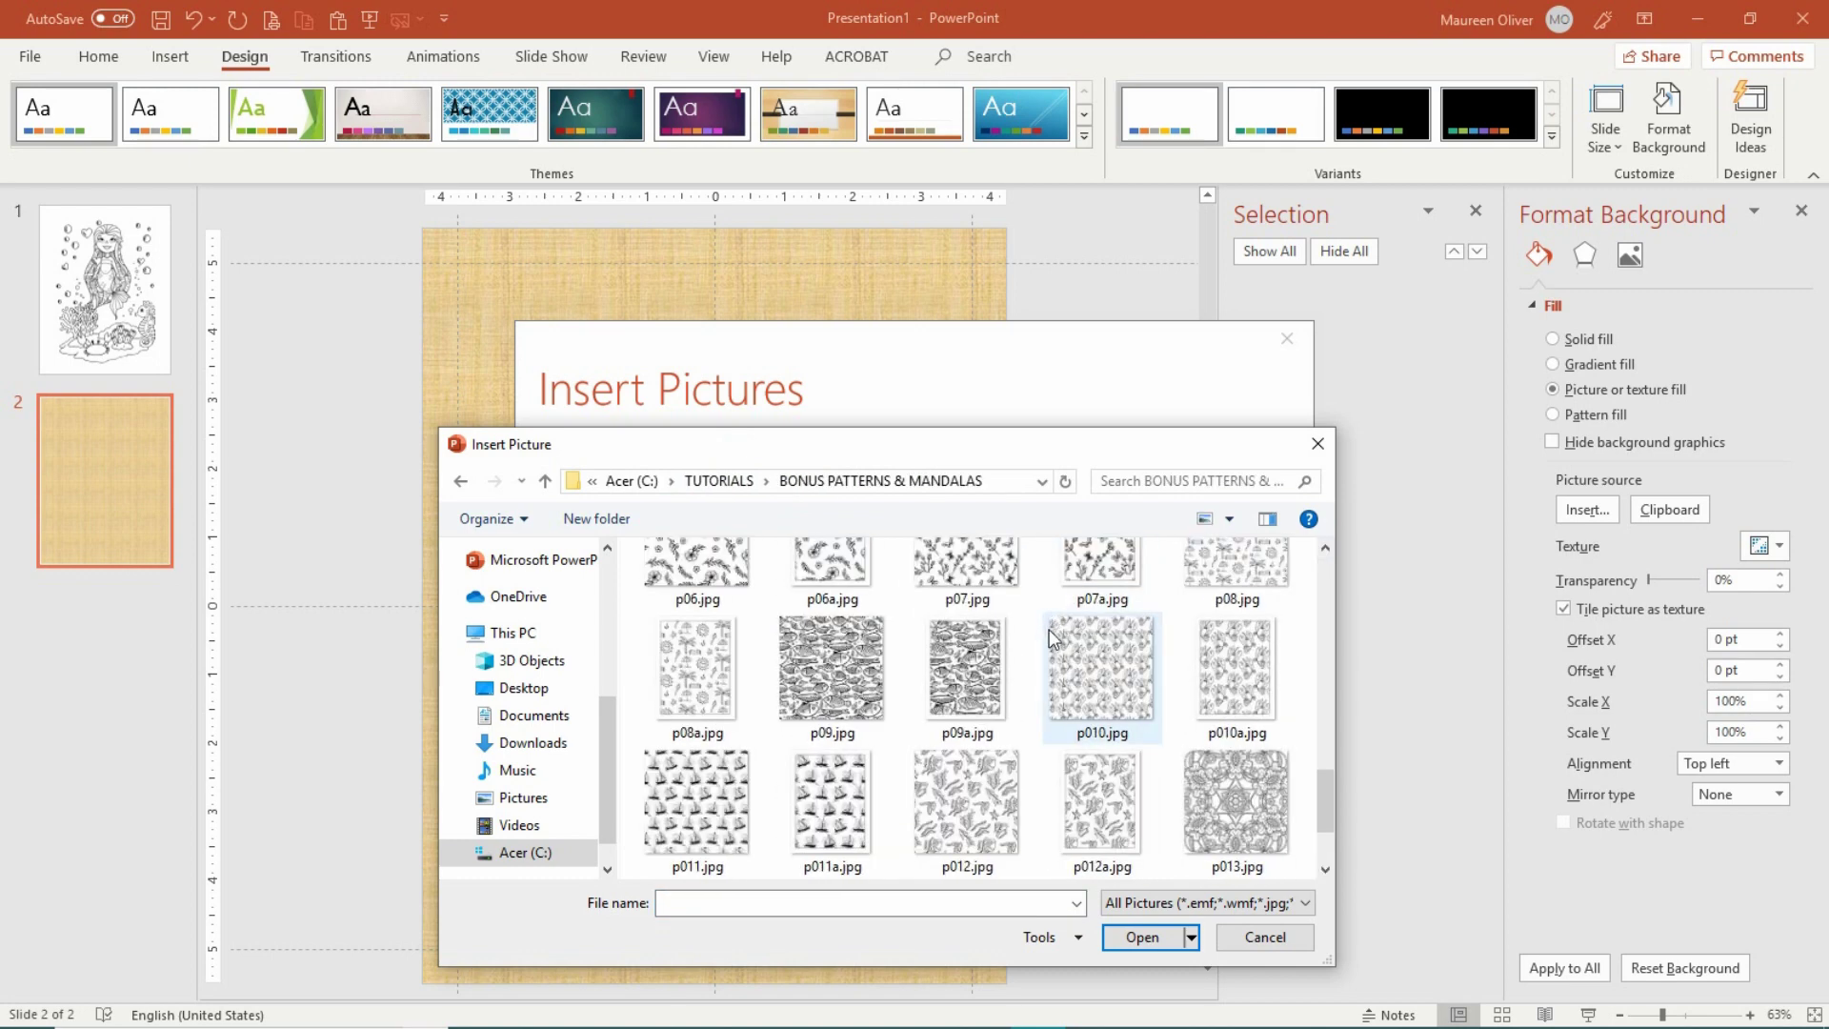
{"action": "double_click", "coordinate": [948, 667]}
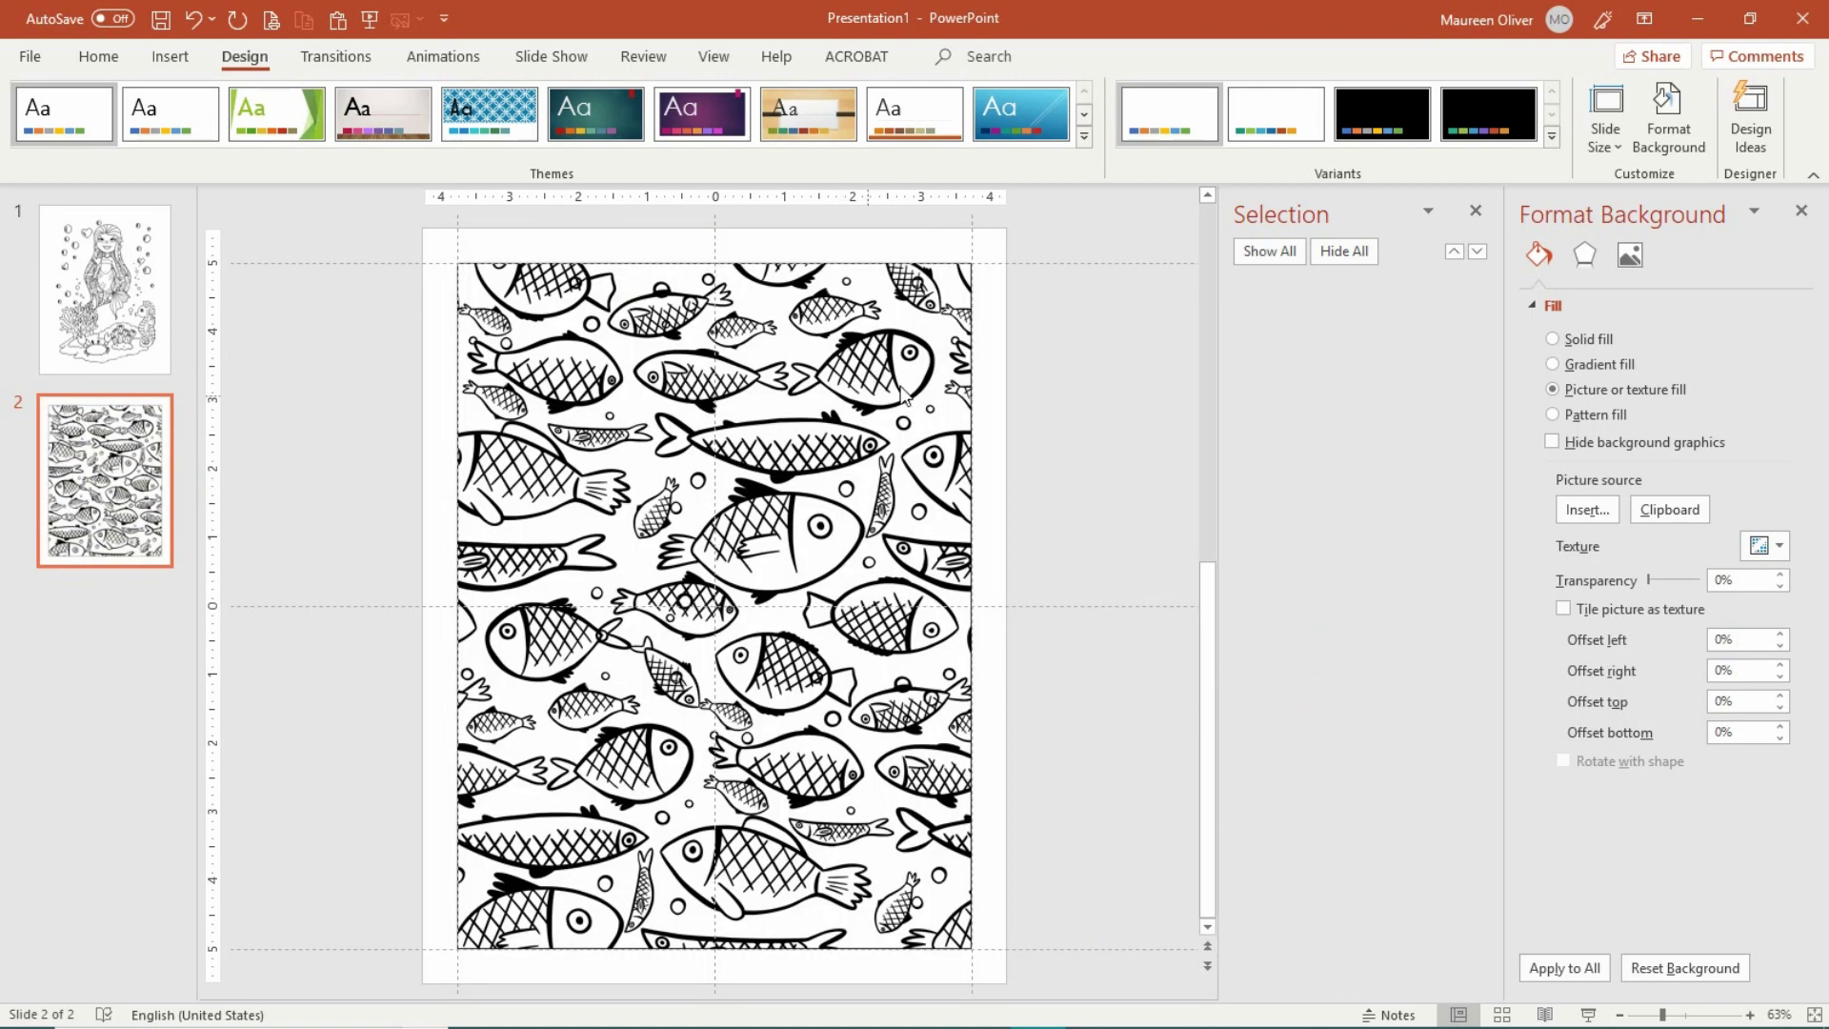
- Insert mermaid01.png from the MERMAIDS folder onto slide 2 and nudge it slightly lower
{"action": "left_click", "coordinate": [188, 60]}
{"action": "left_click", "coordinate": [169, 118]}
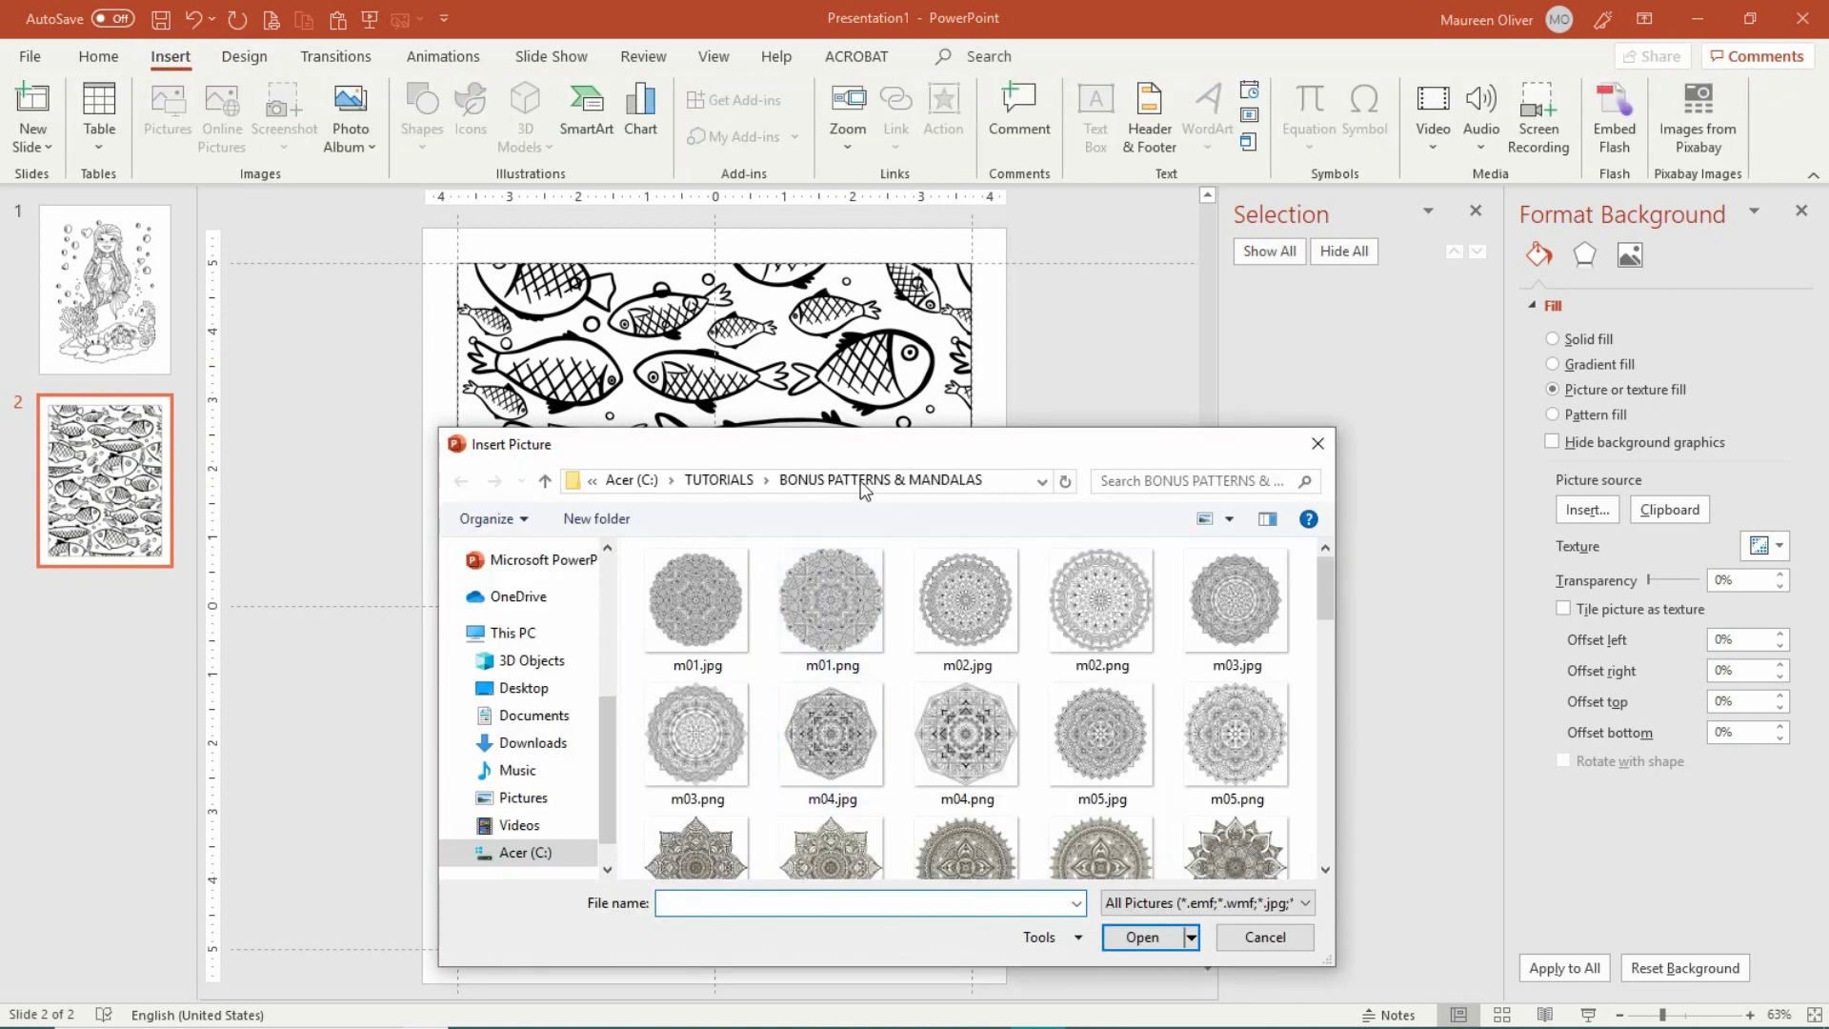
{"action": "left_click", "coordinate": [726, 481]}
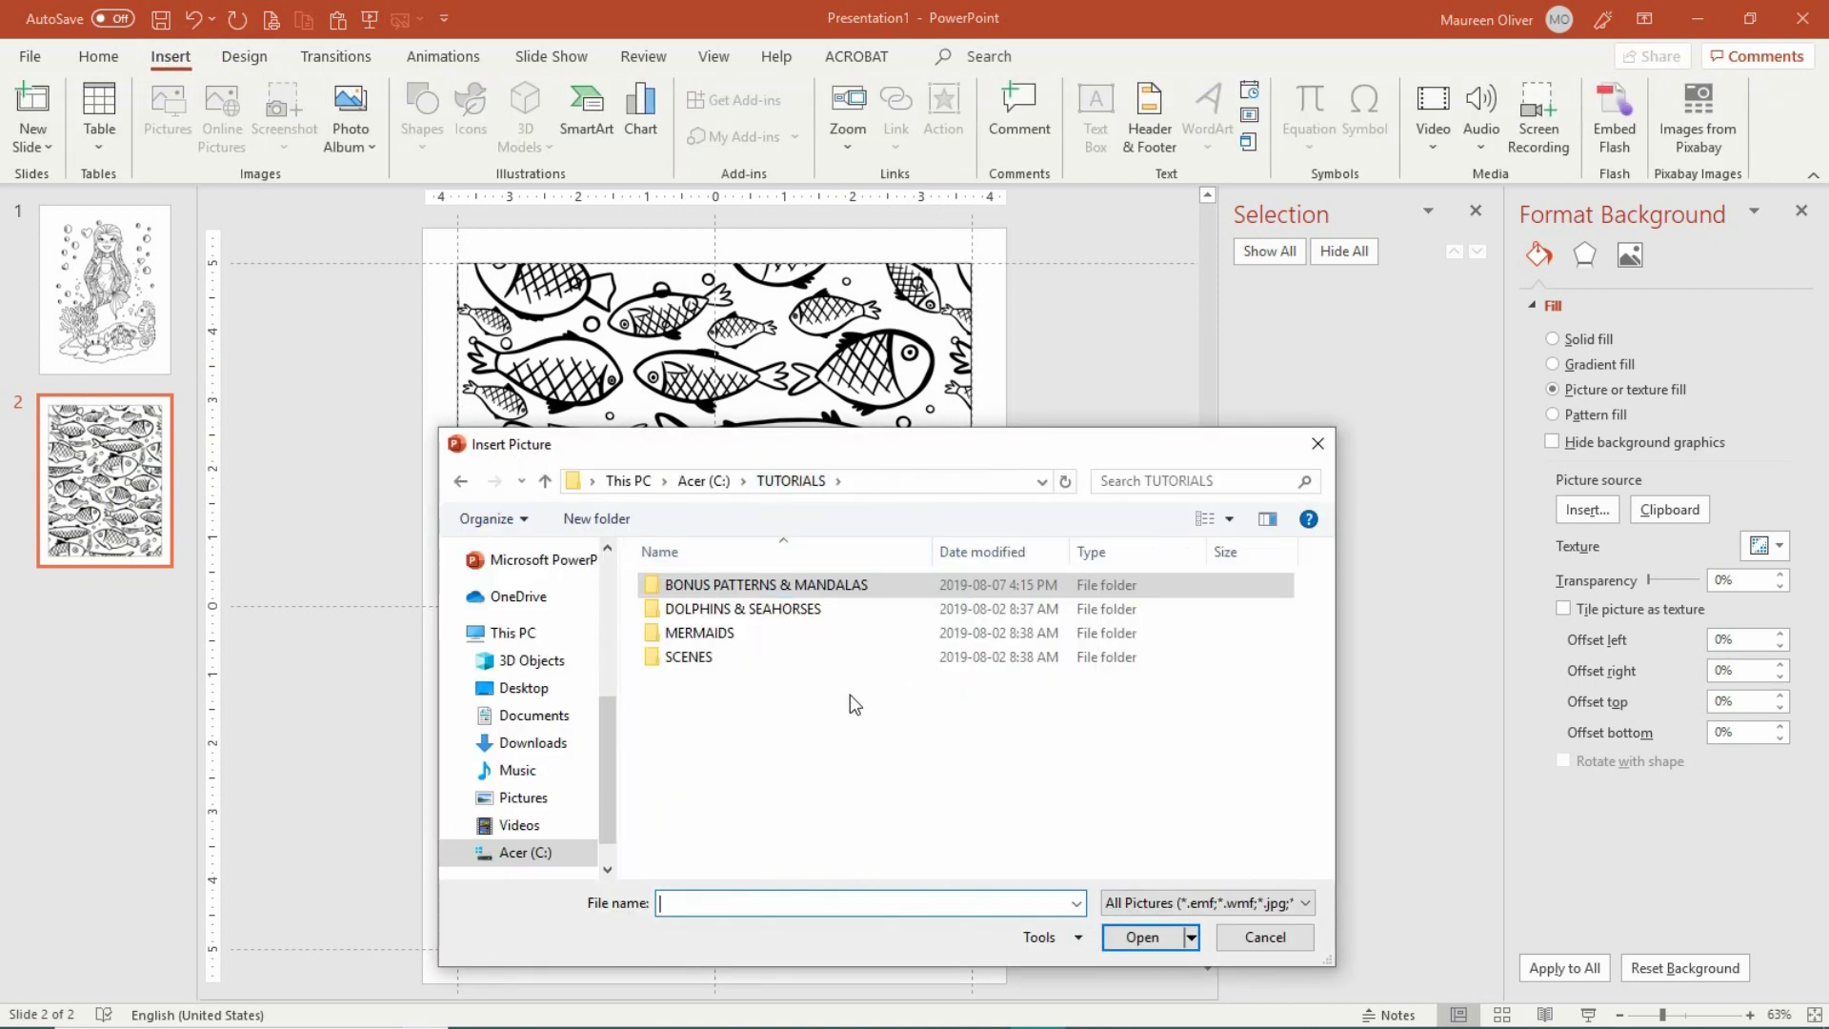
{"action": "double_click", "coordinate": [693, 634]}
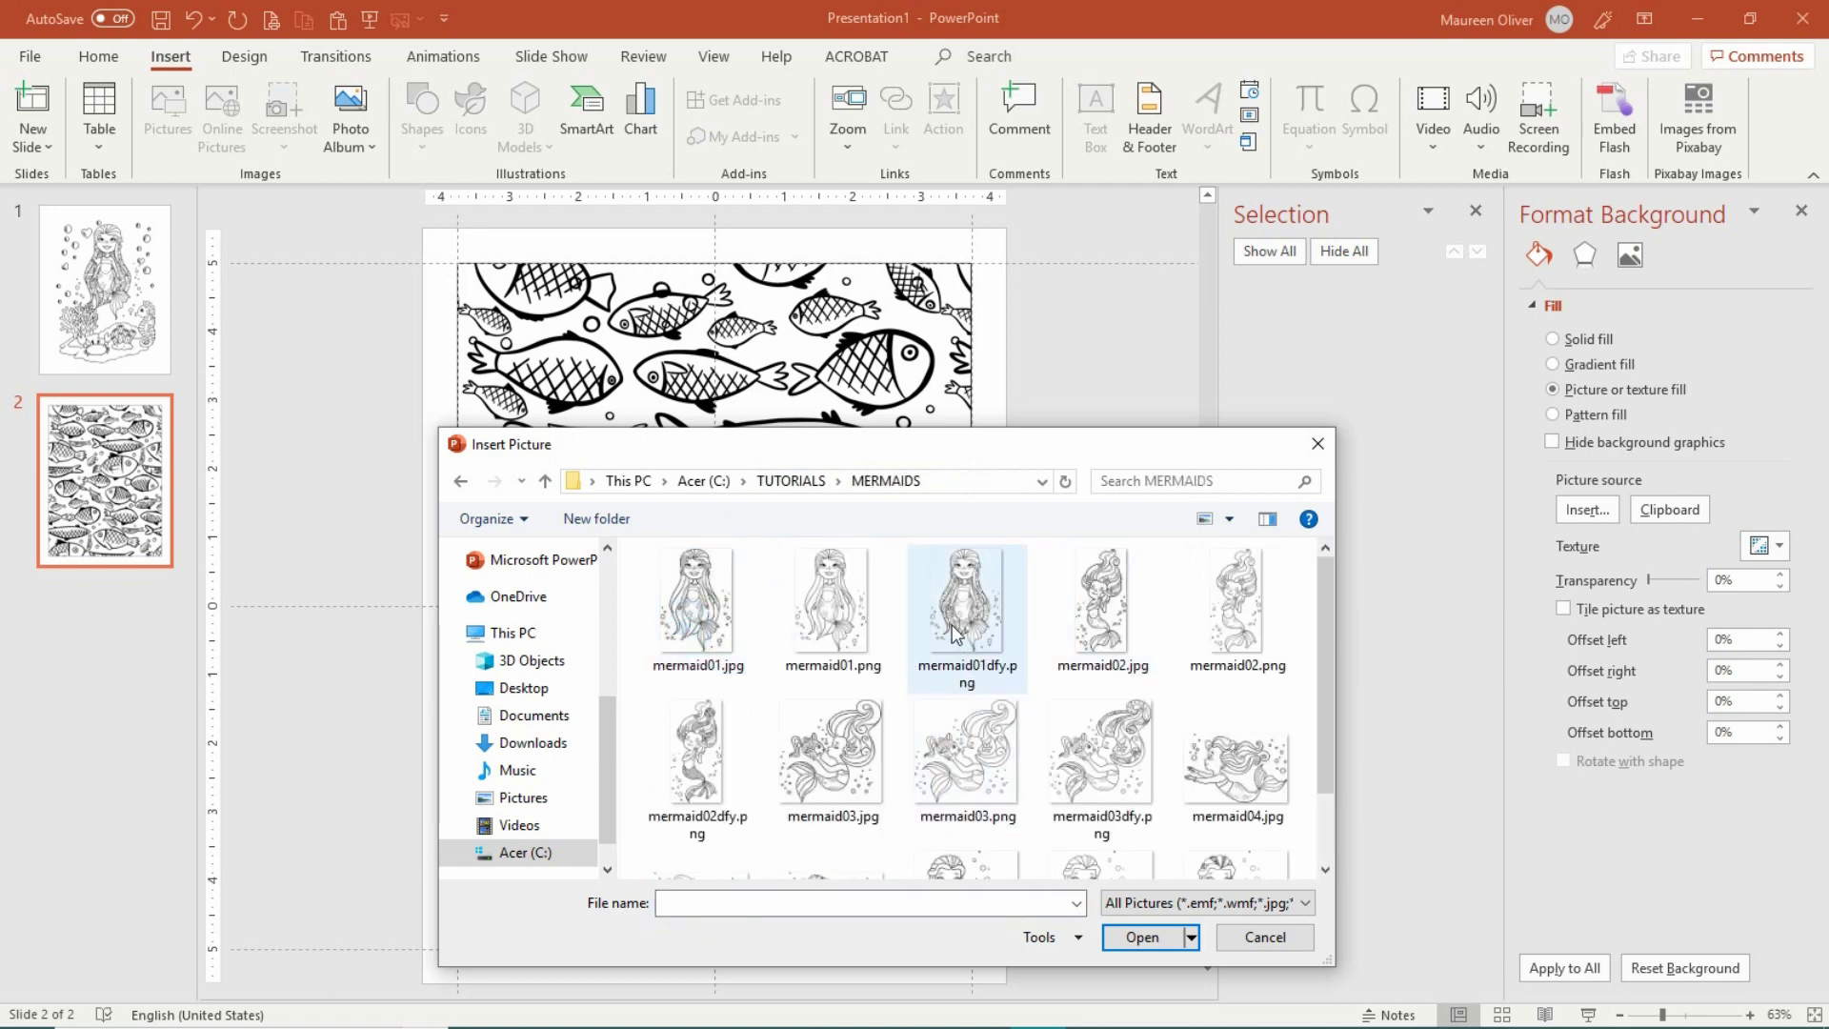
{"action": "double_click", "coordinate": [839, 636]}
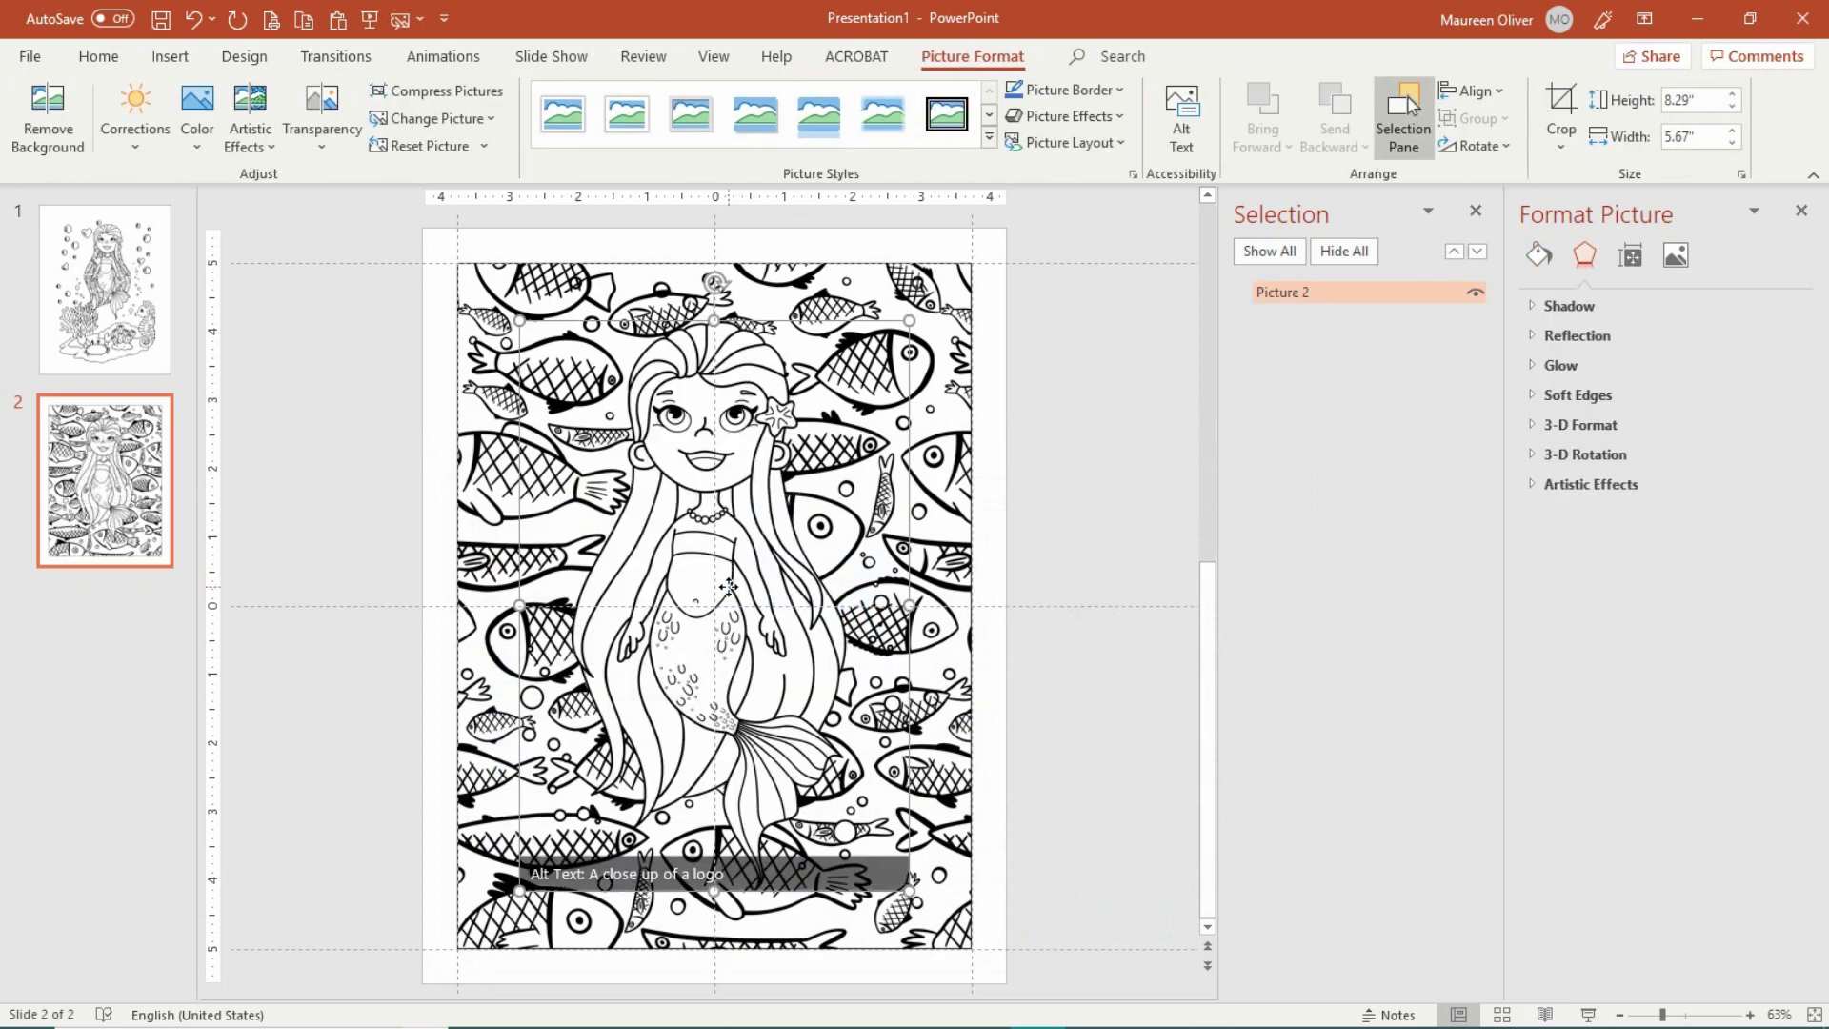
{"action": "left_click_drag", "start_coordinate": [726, 587], "coordinate": [726, 614]}
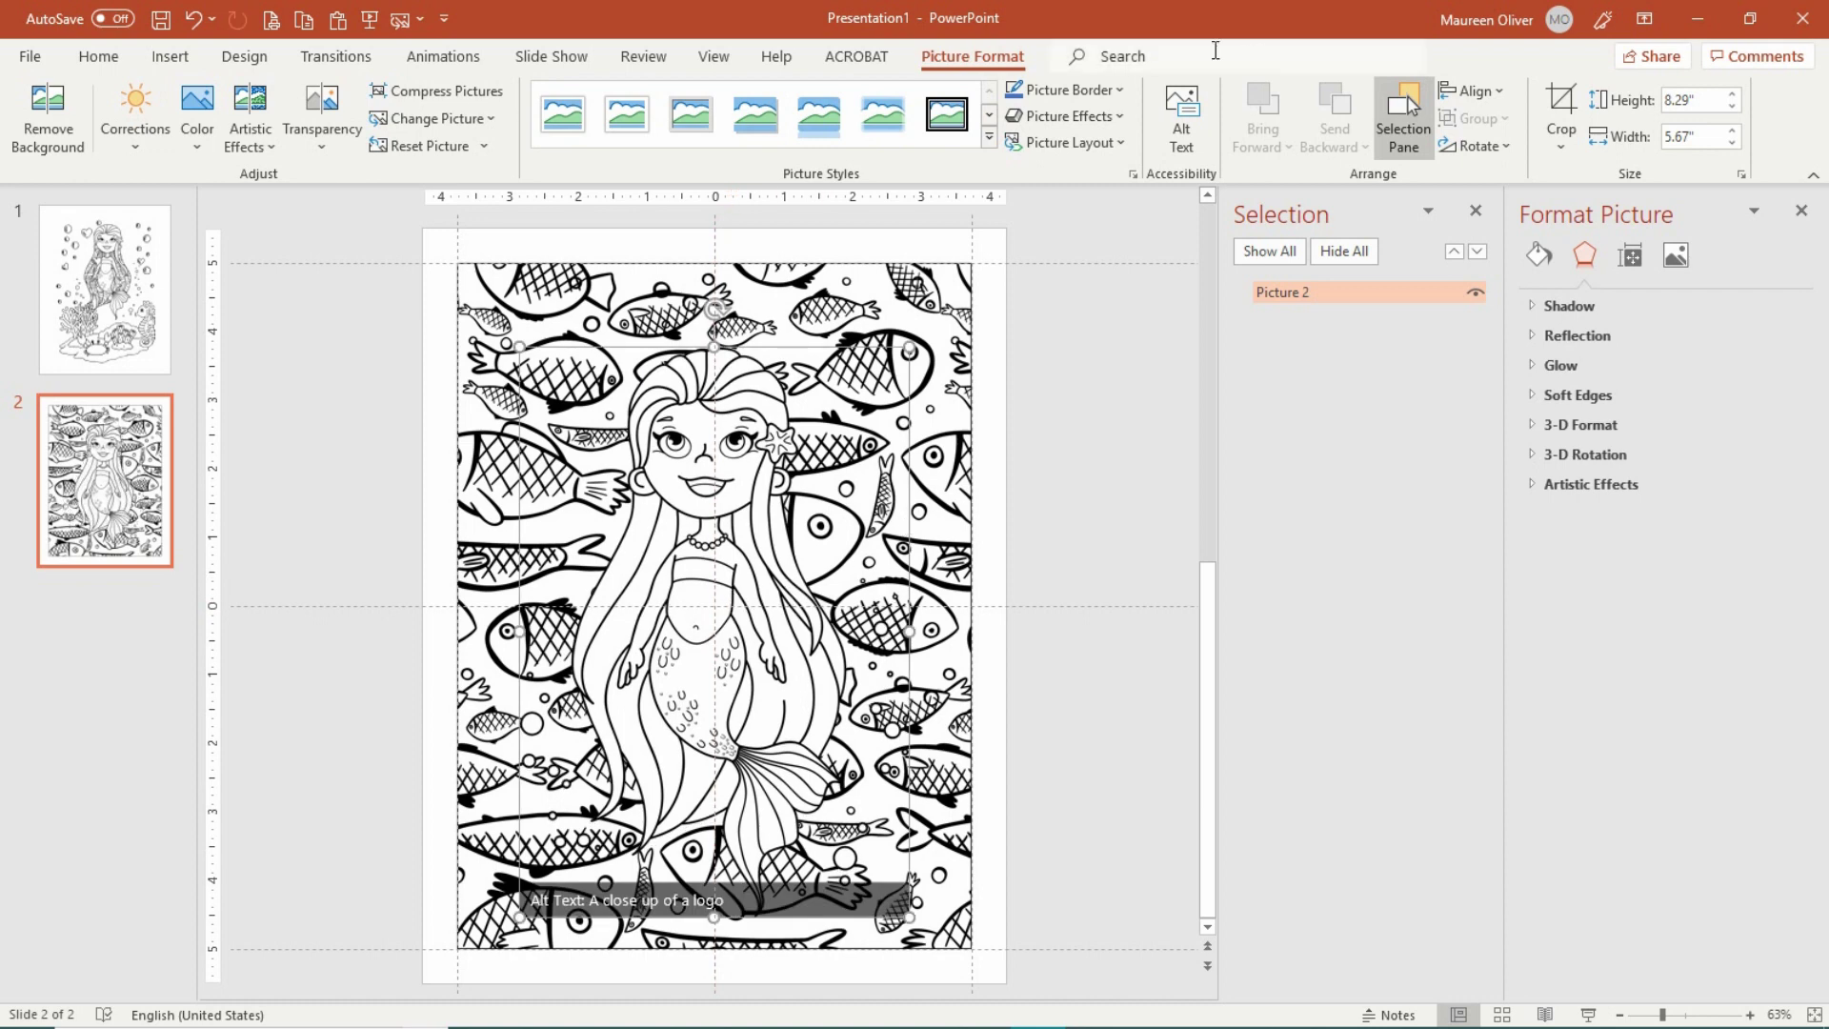
- Apply the third Outer shadow preset to slide 2's mermaid picture, then deselect it
{"action": "left_click", "coordinate": [1125, 118]}
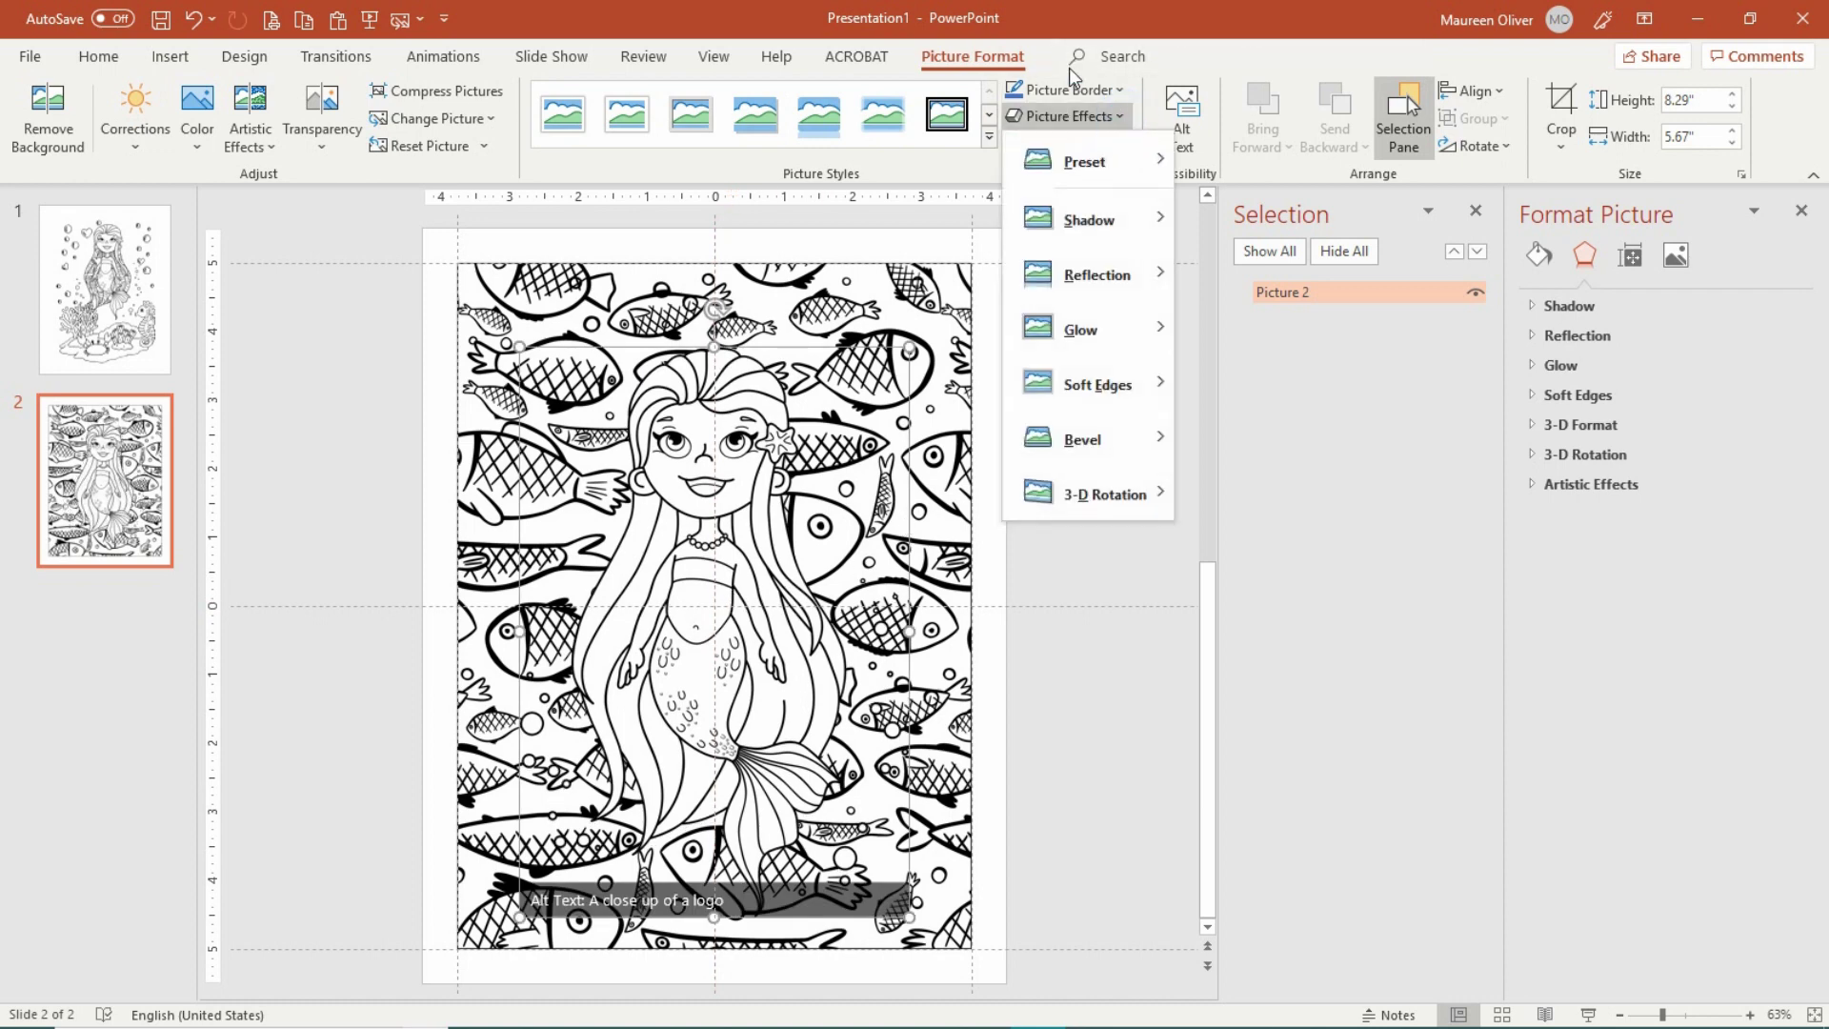
{"action": "left_click", "coordinate": [970, 59]}
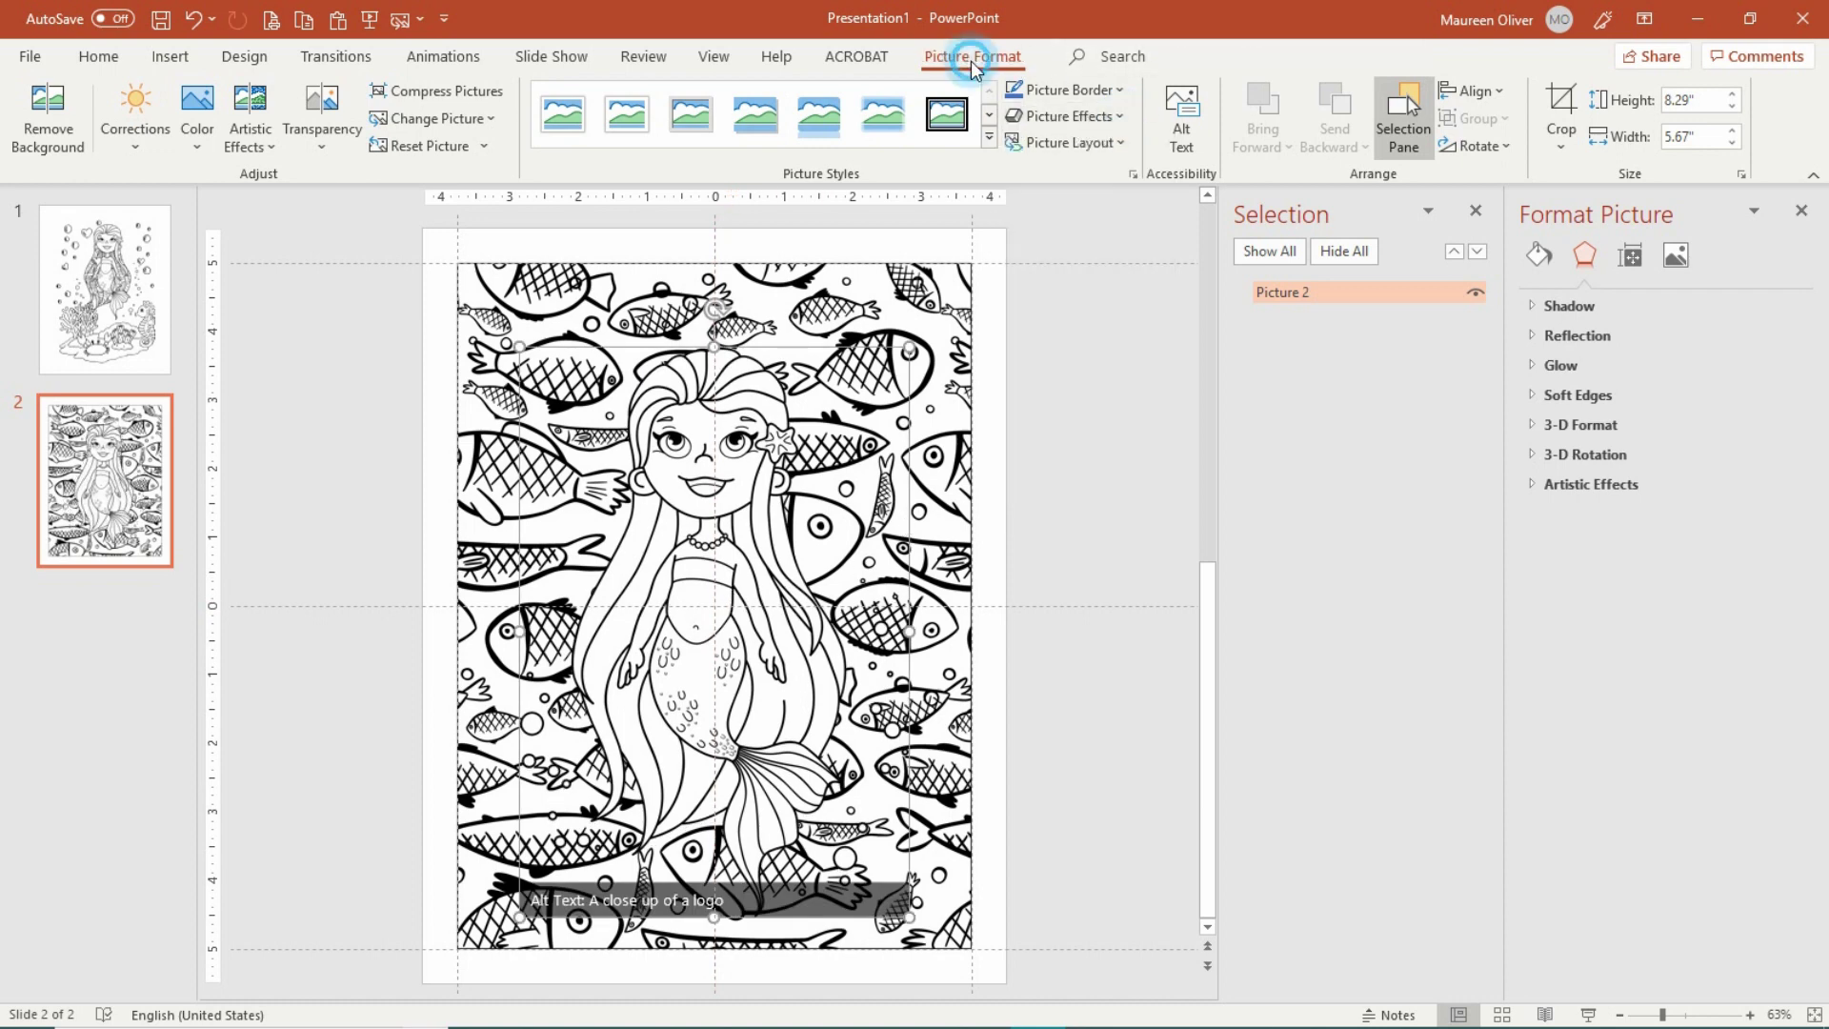
{"action": "left_click", "coordinate": [1120, 124]}
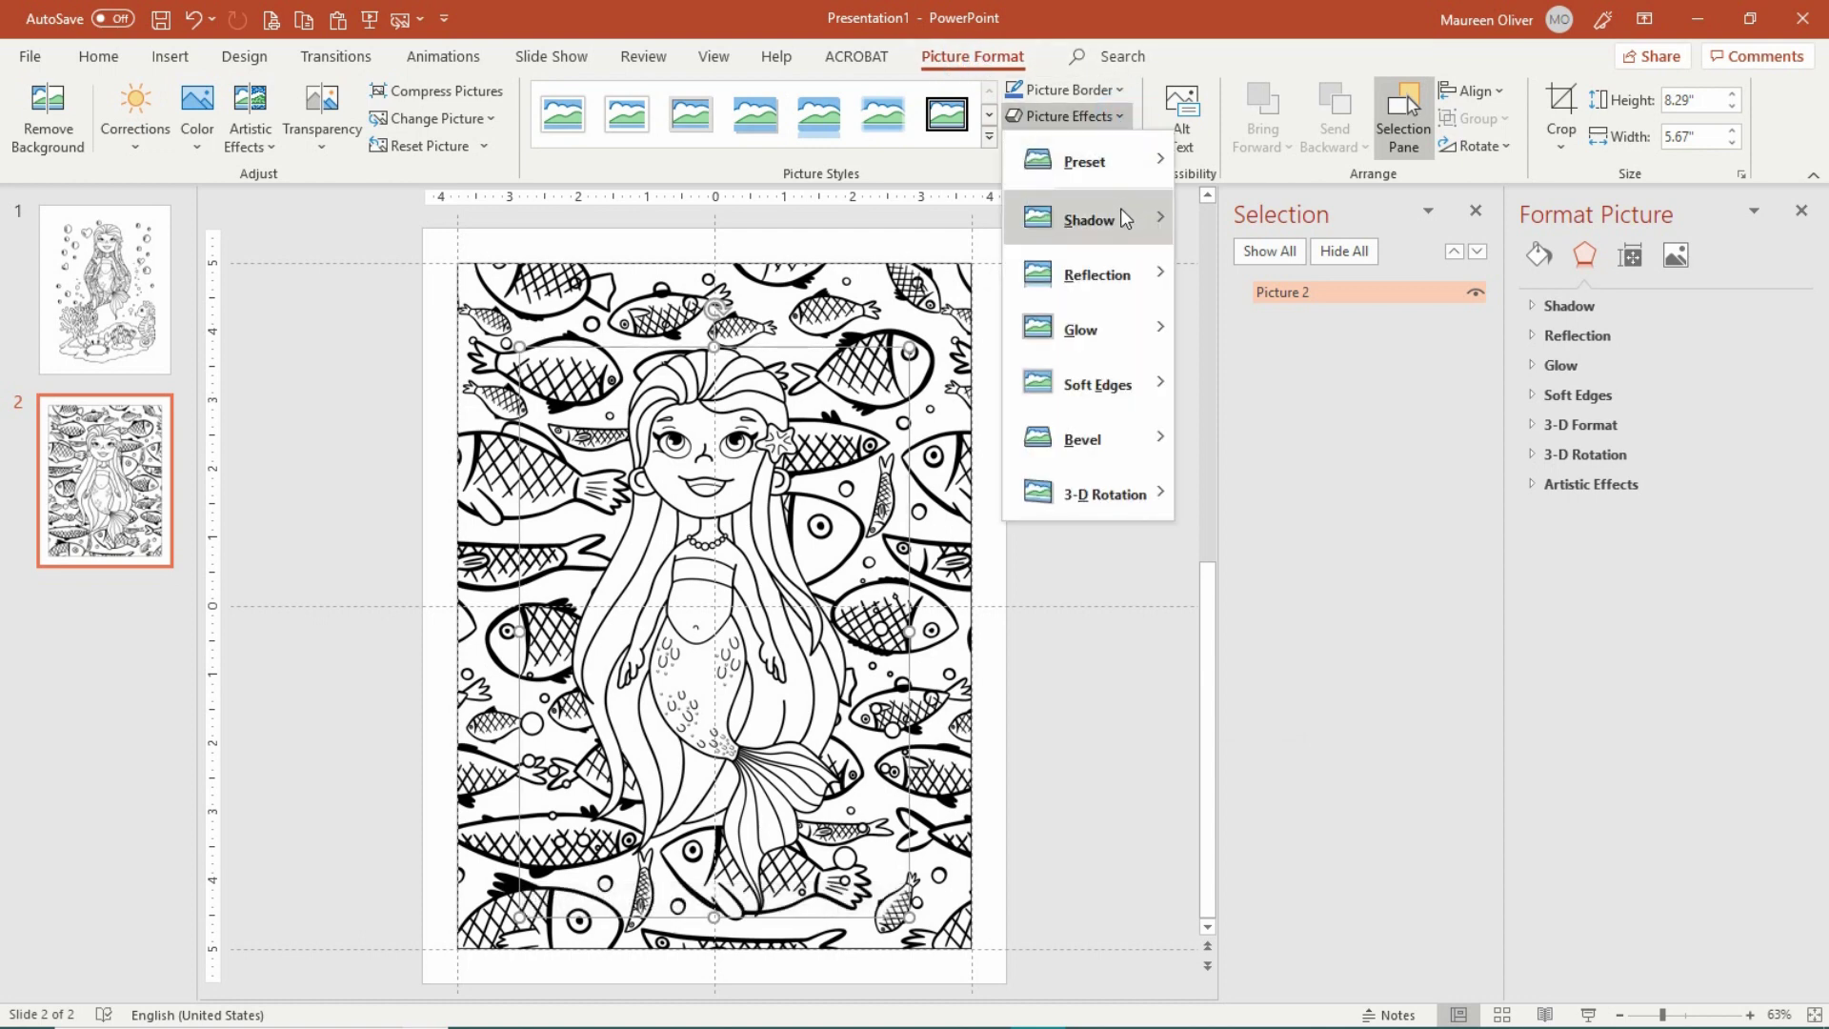
{"action": "mouse_move", "coordinate": [1136, 221]}
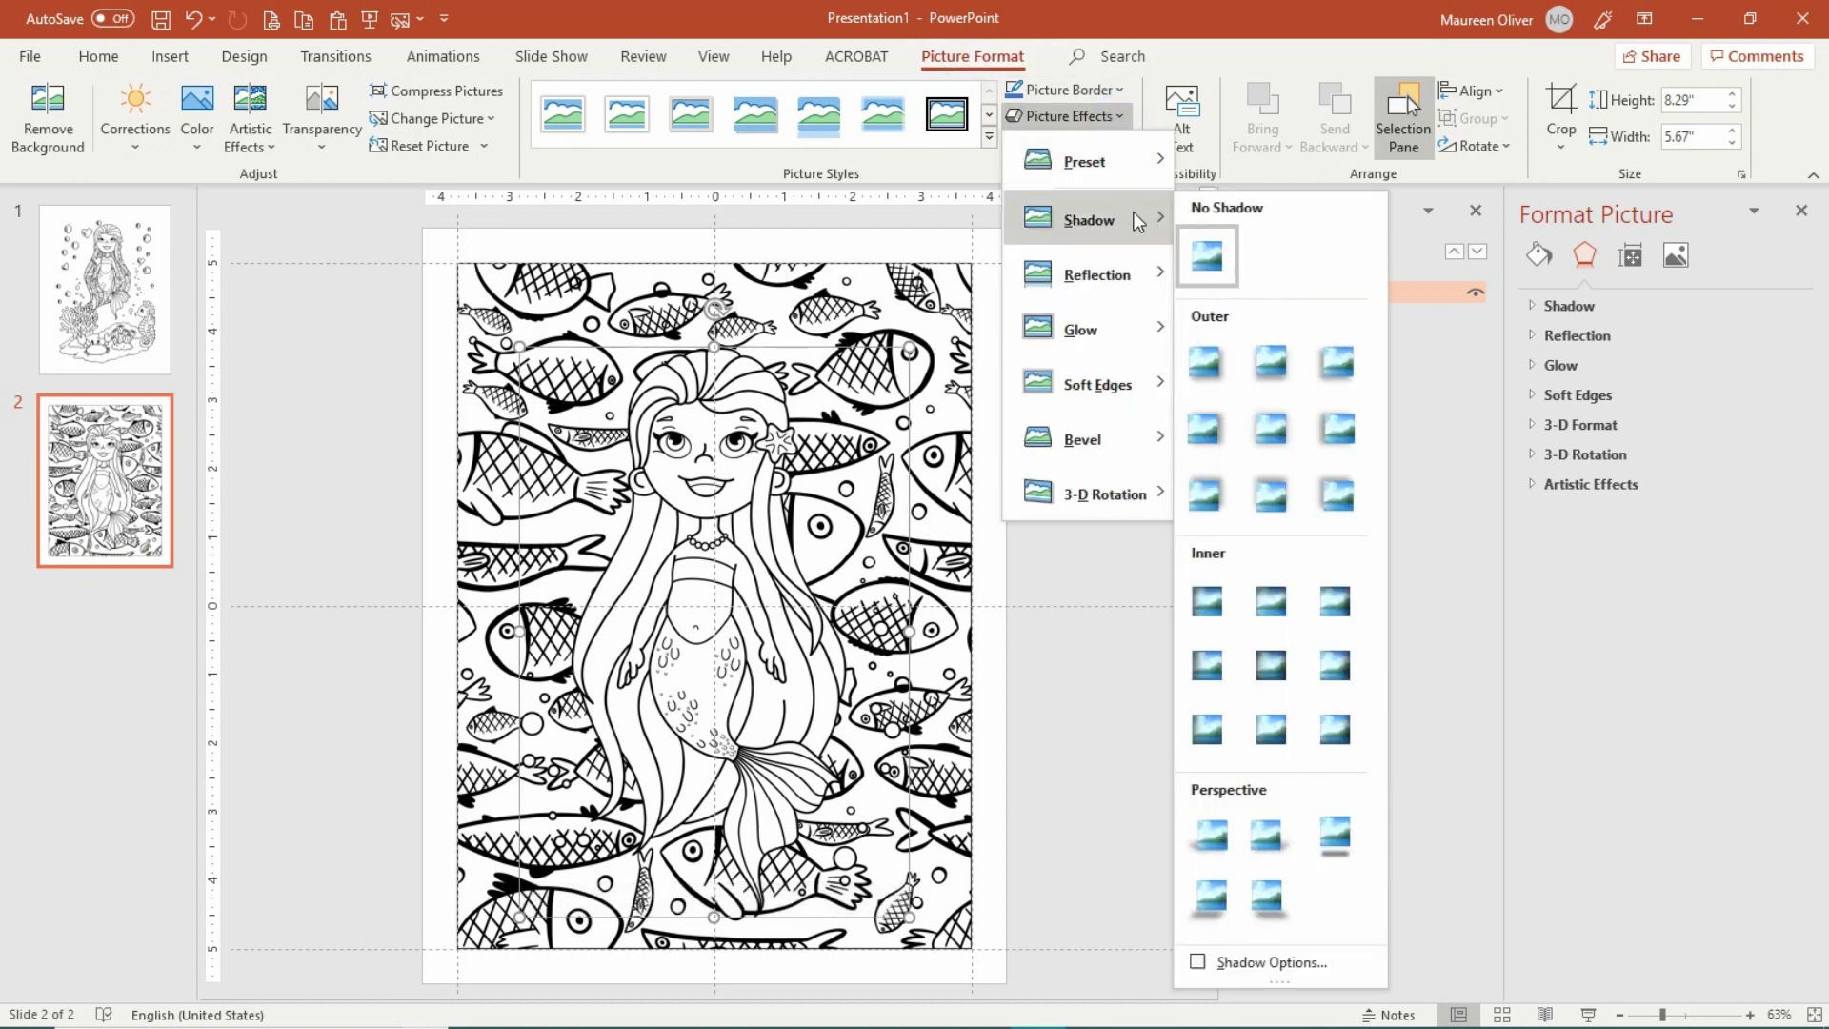
{"action": "left_click", "coordinate": [1336, 366]}
{"action": "left_click", "coordinate": [1113, 553]}
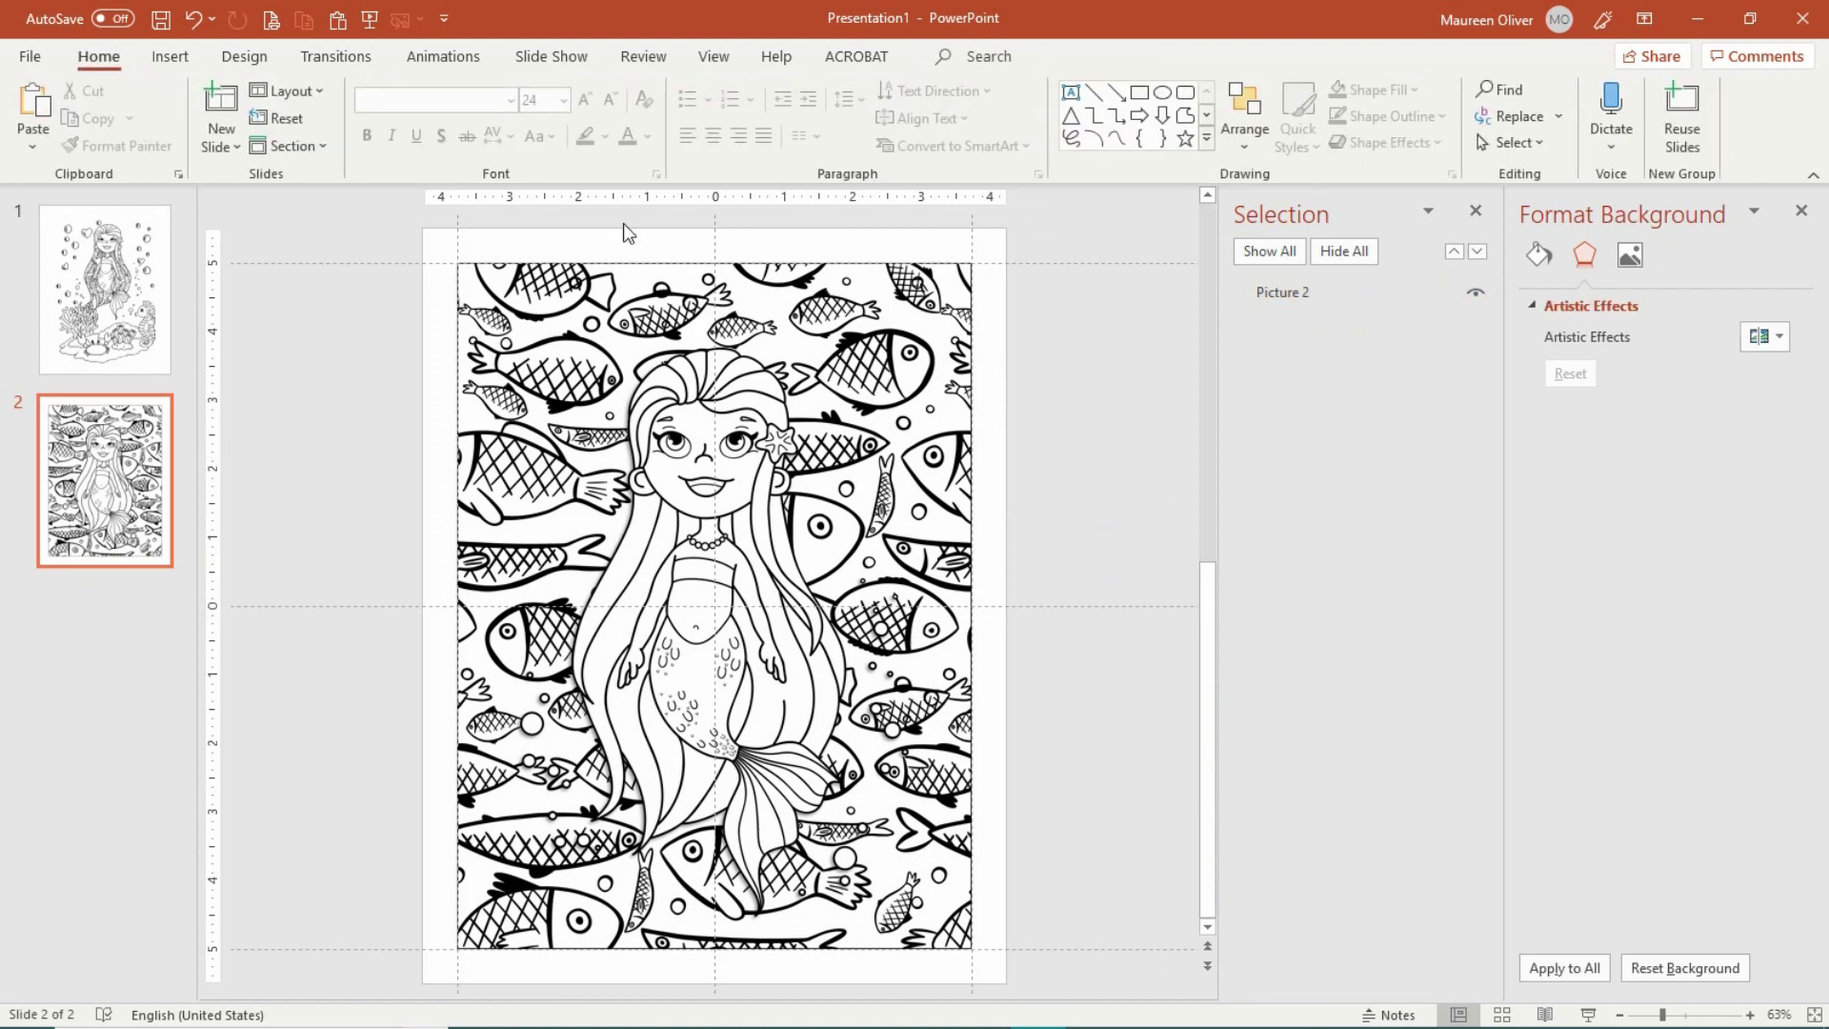
- Add a new blank slide as slide 3
{"action": "left_click", "coordinate": [170, 57]}
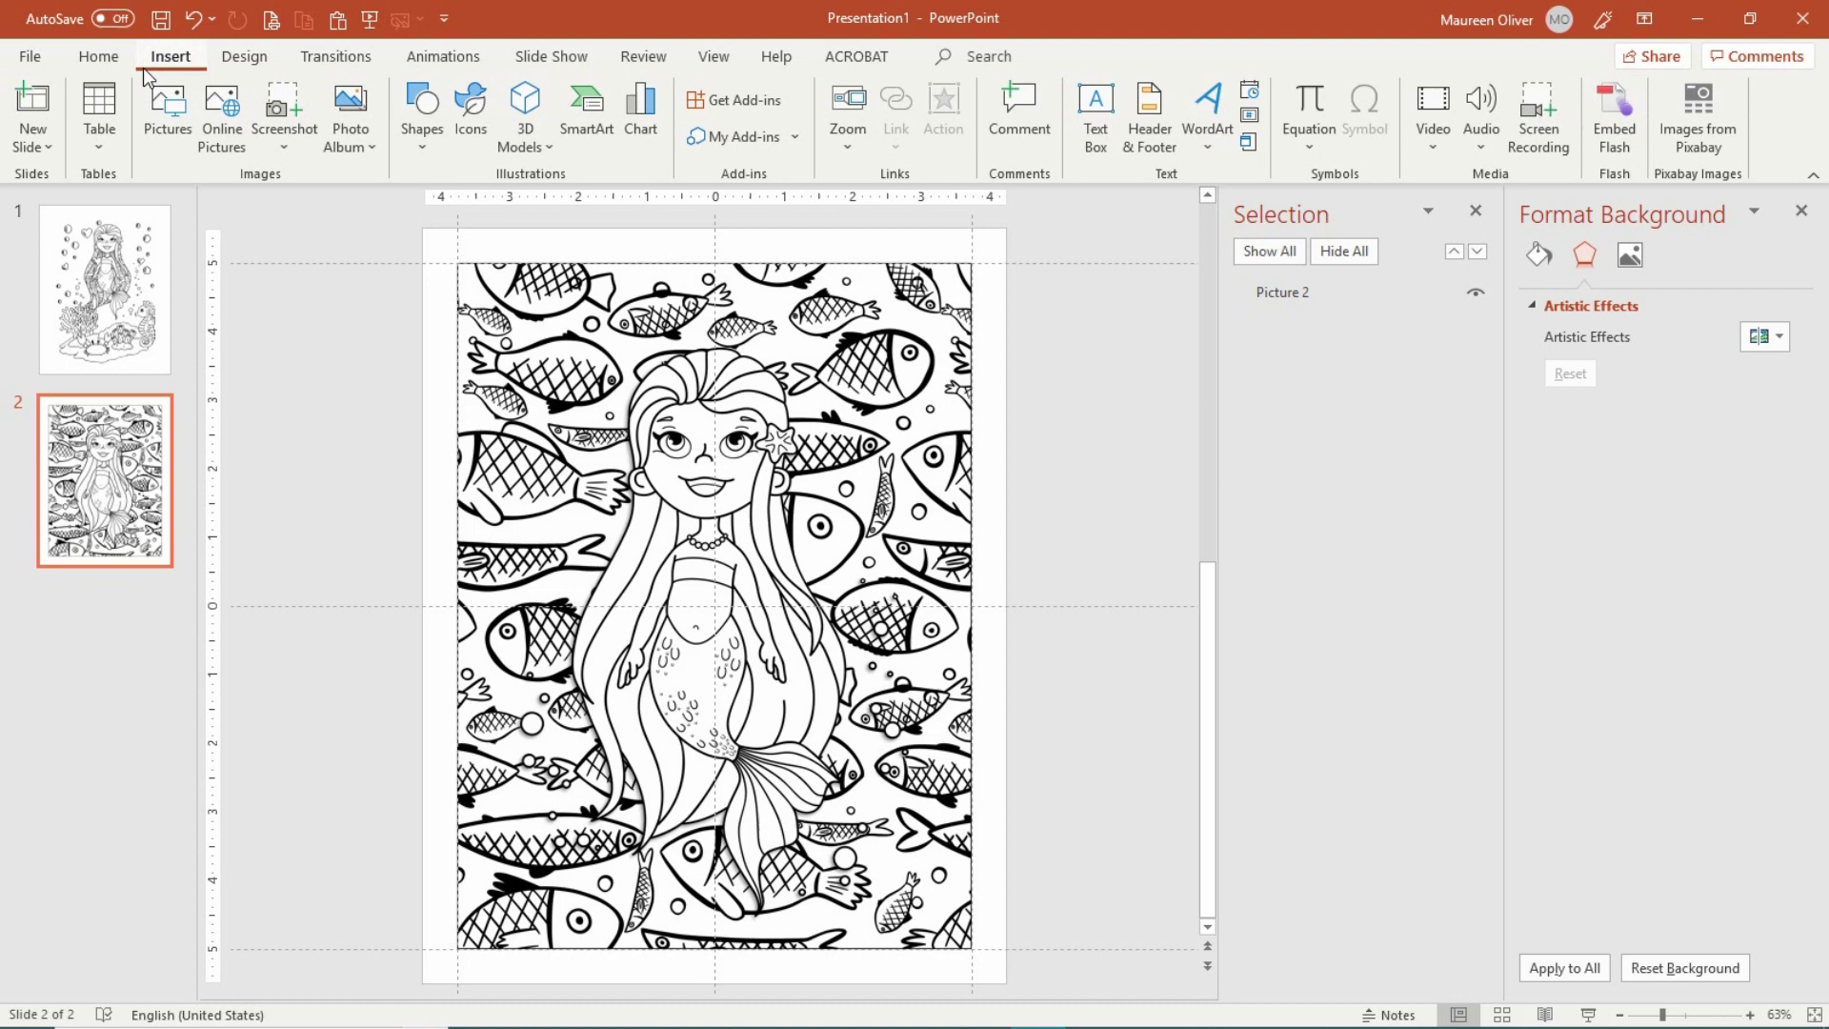
{"action": "left_click", "coordinate": [54, 147]}
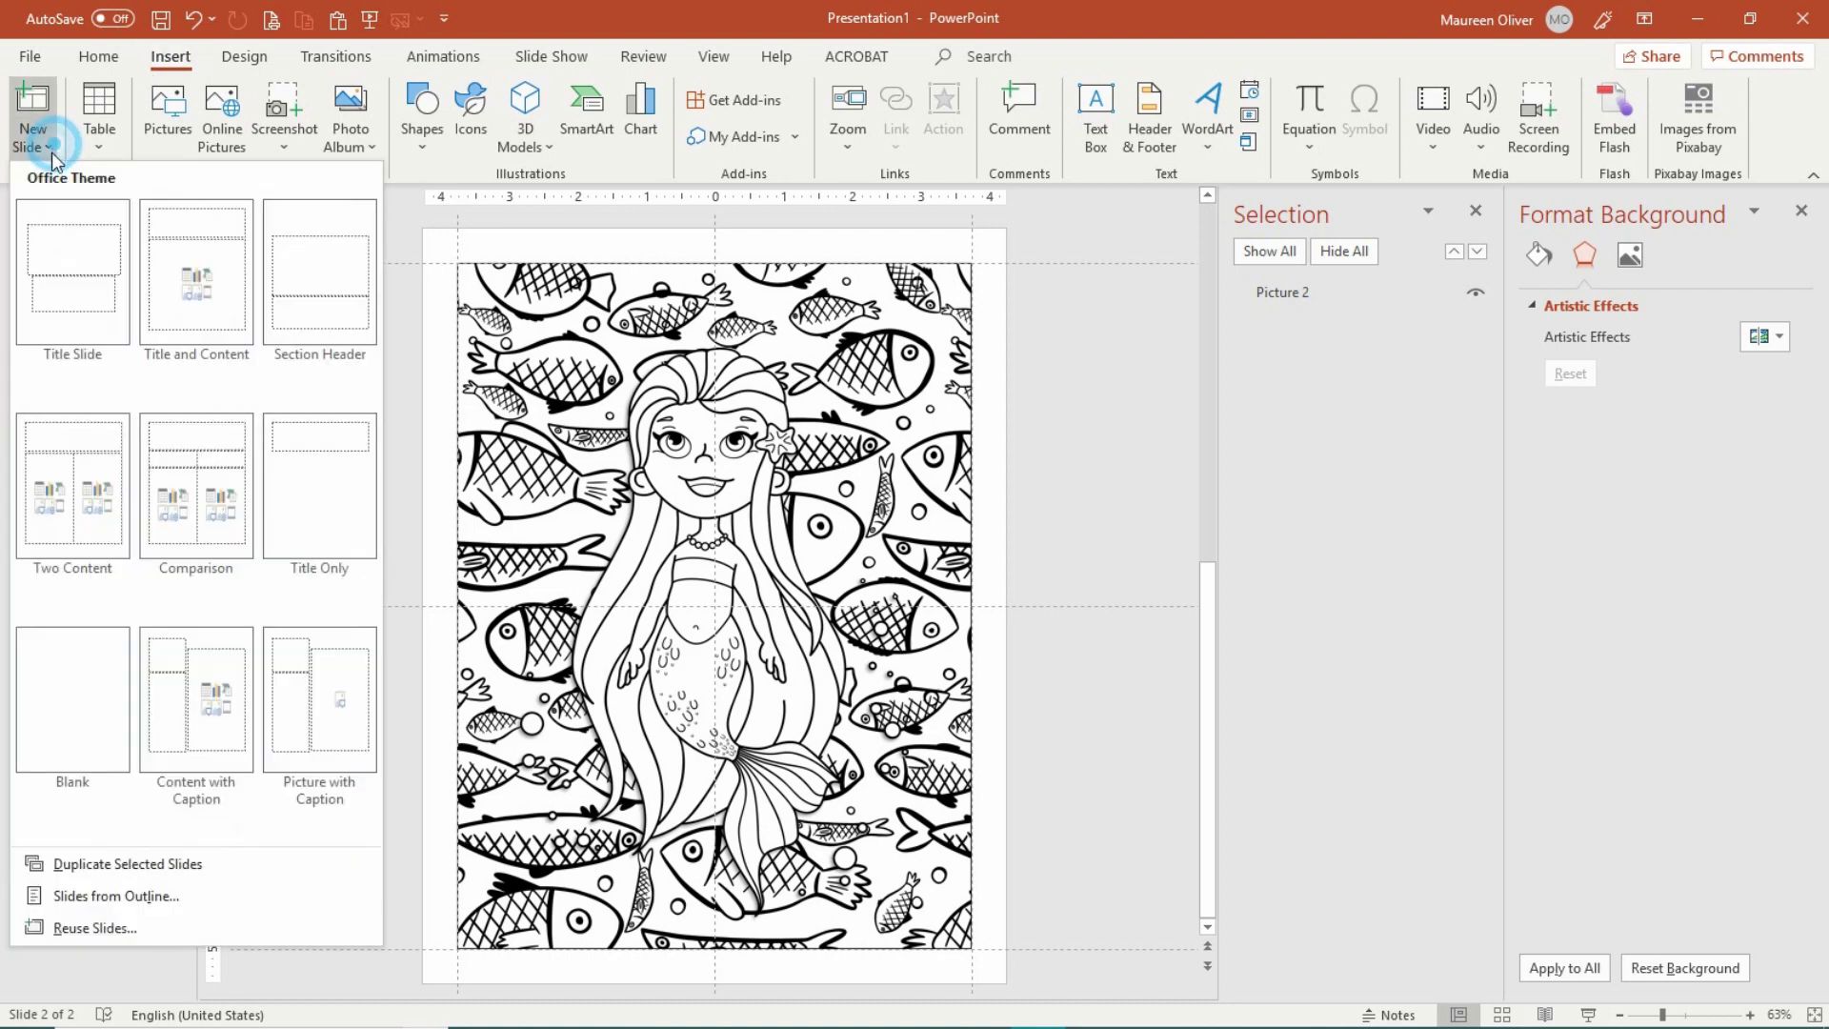
{"action": "left_click", "coordinate": [80, 735]}
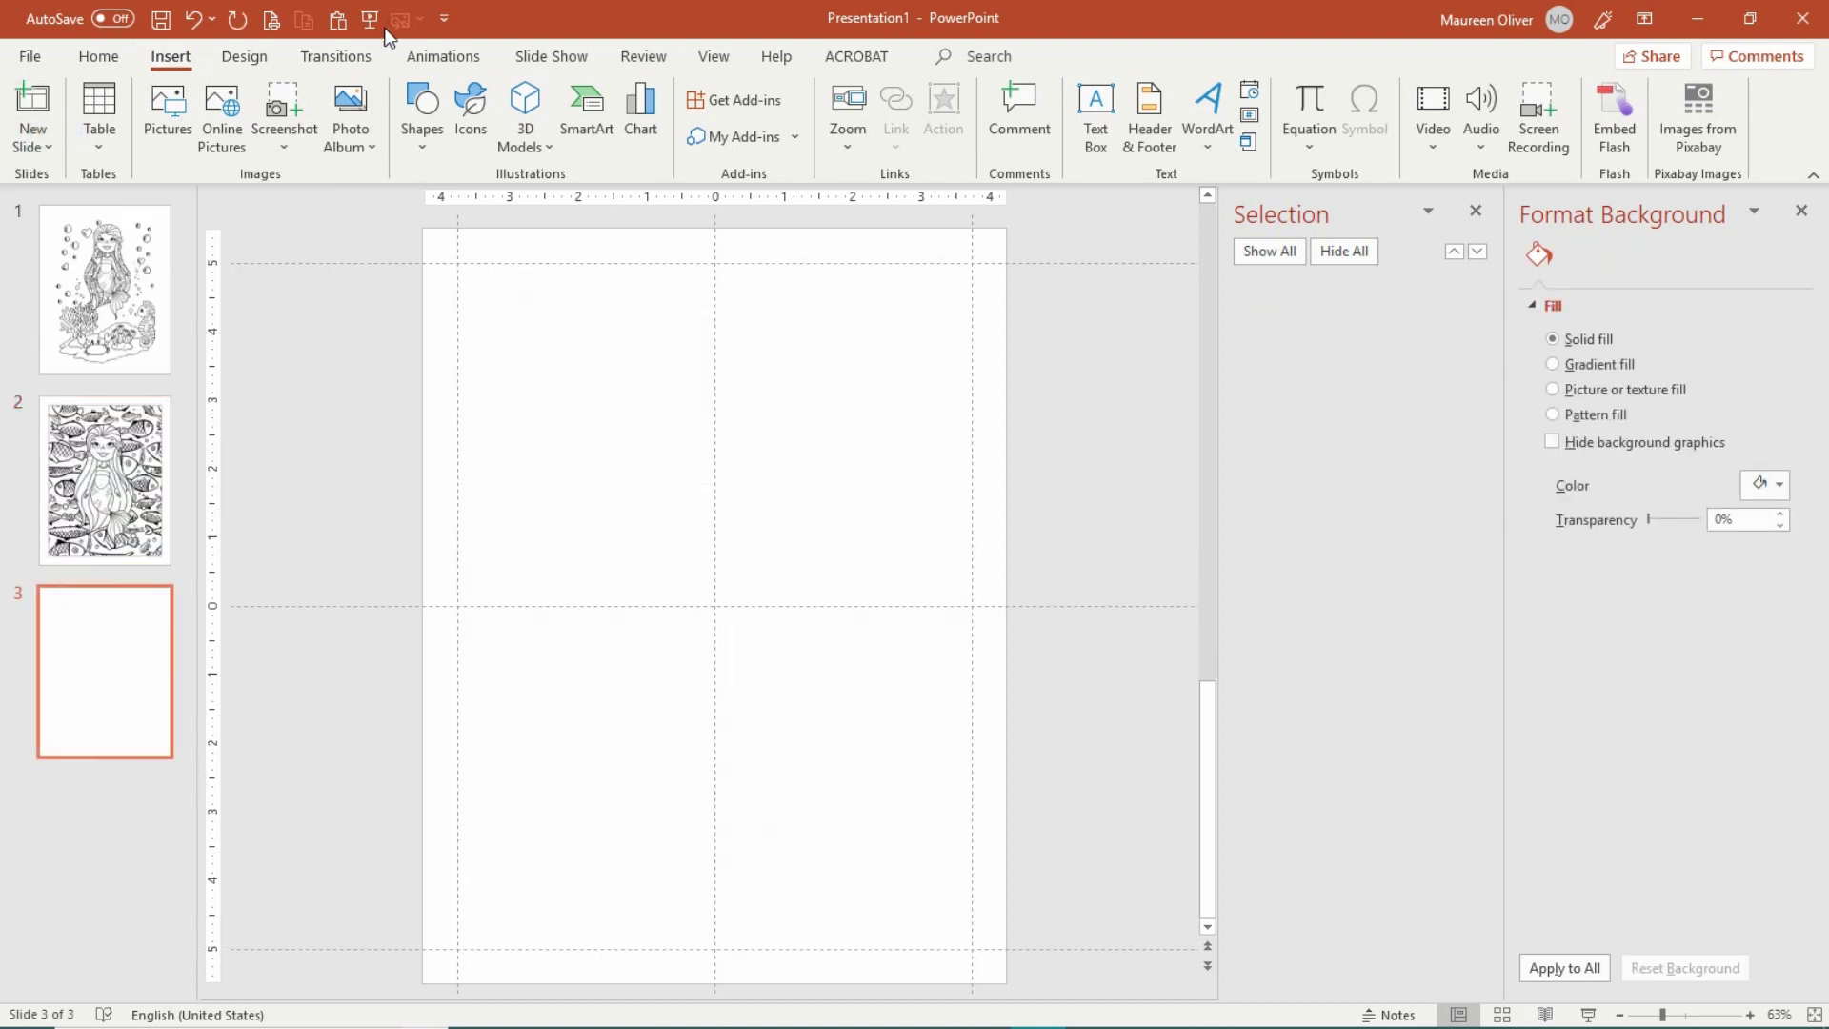
- Insert the m08.png mandala from the BONUS PATTERNS & MANDALAS folder onto slide 3
{"action": "left_click", "coordinate": [162, 105]}
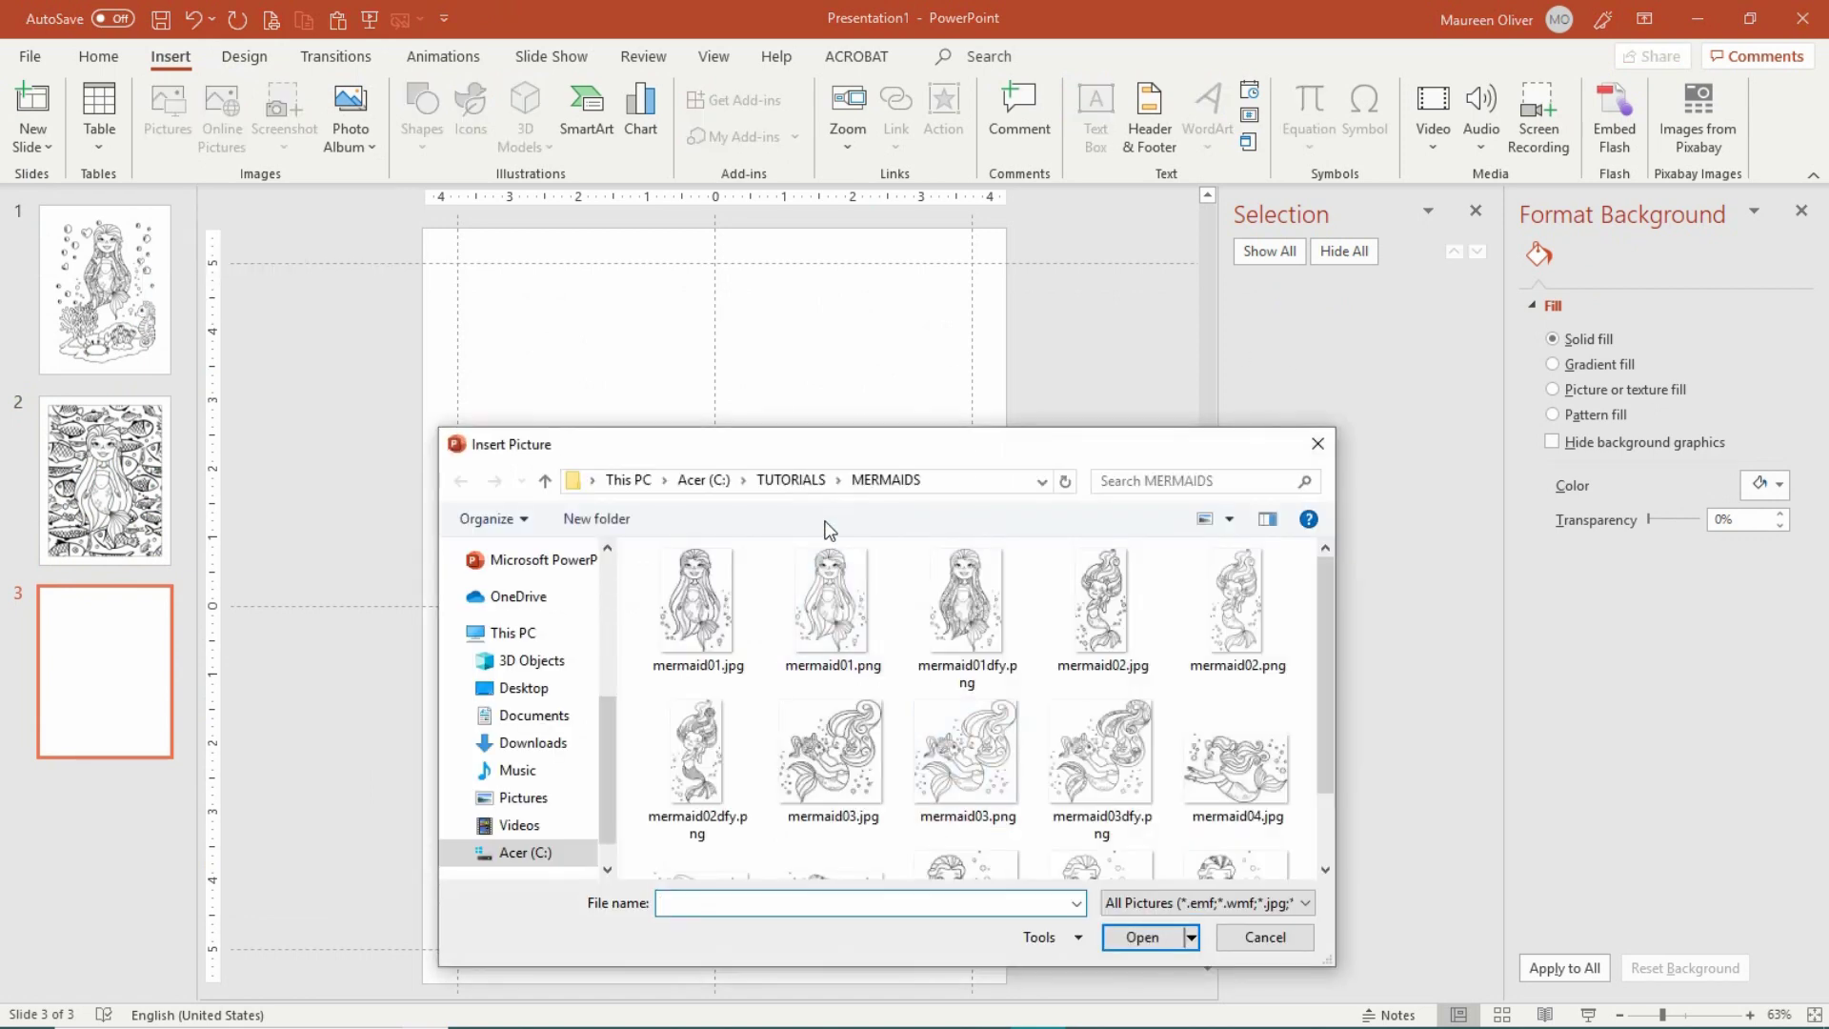
{"action": "left_click", "coordinate": [800, 482]}
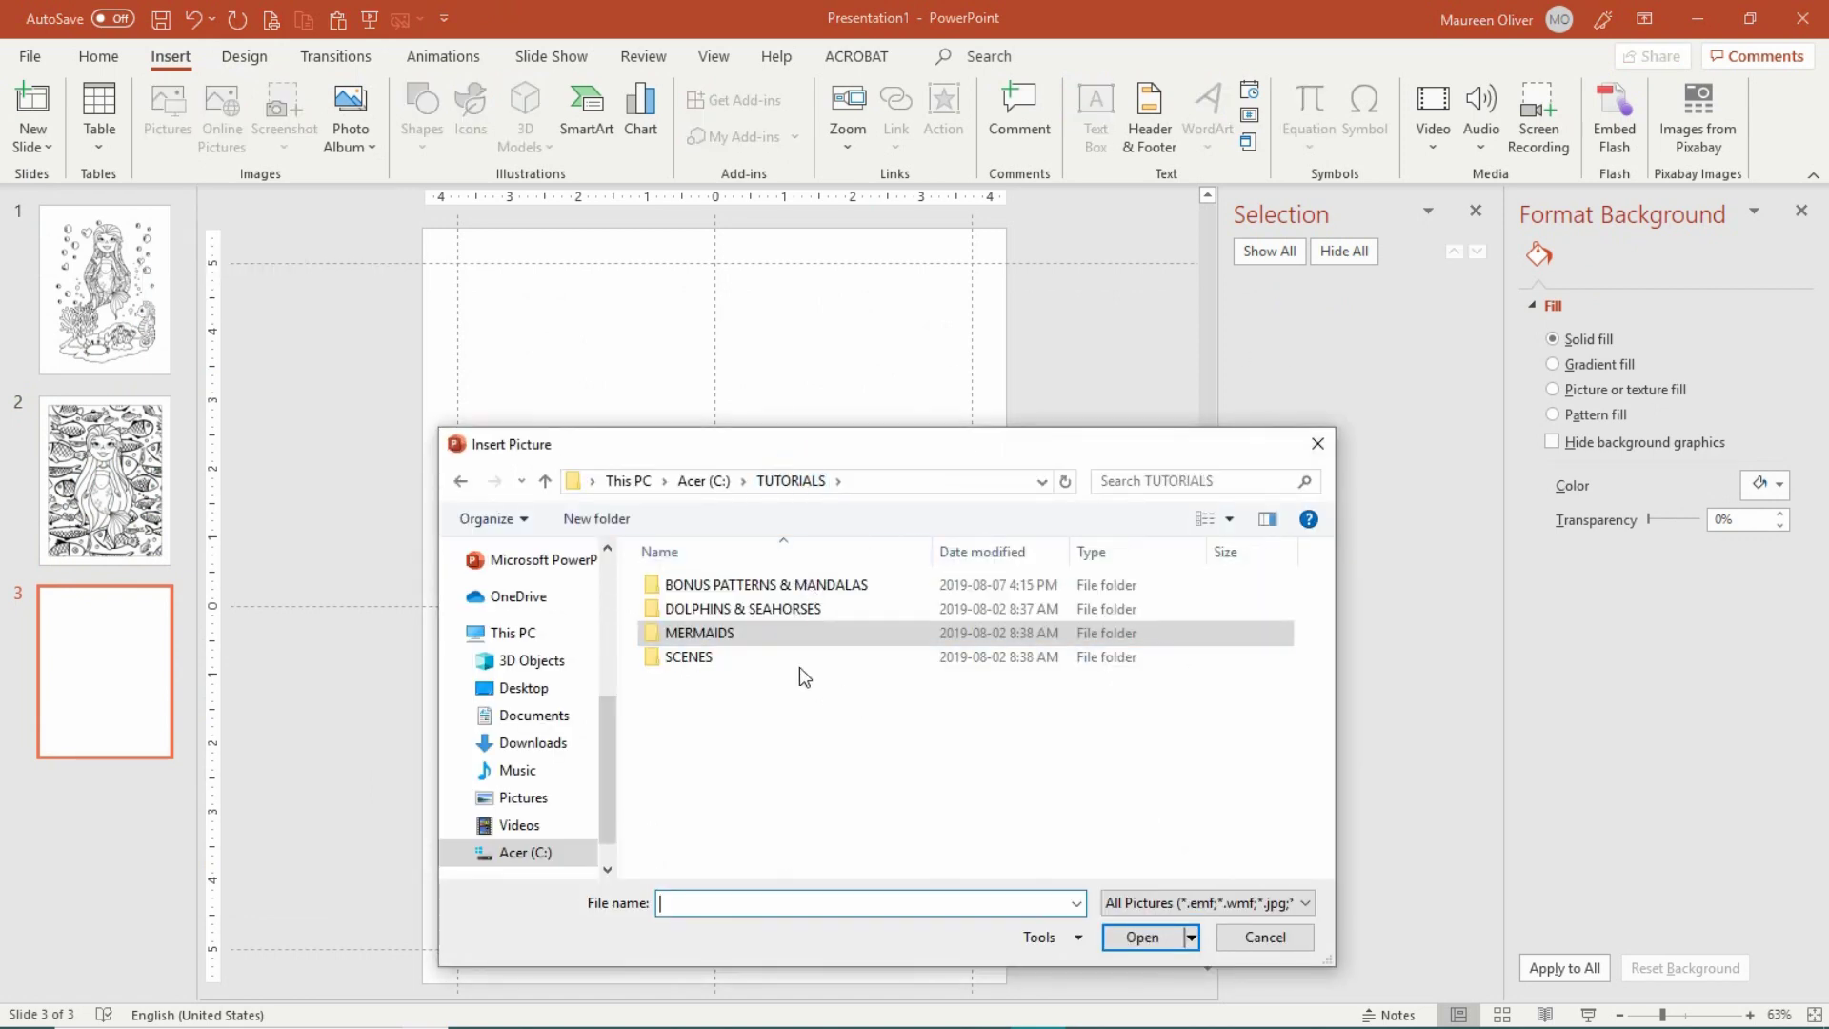
{"action": "double_click", "coordinate": [799, 585]}
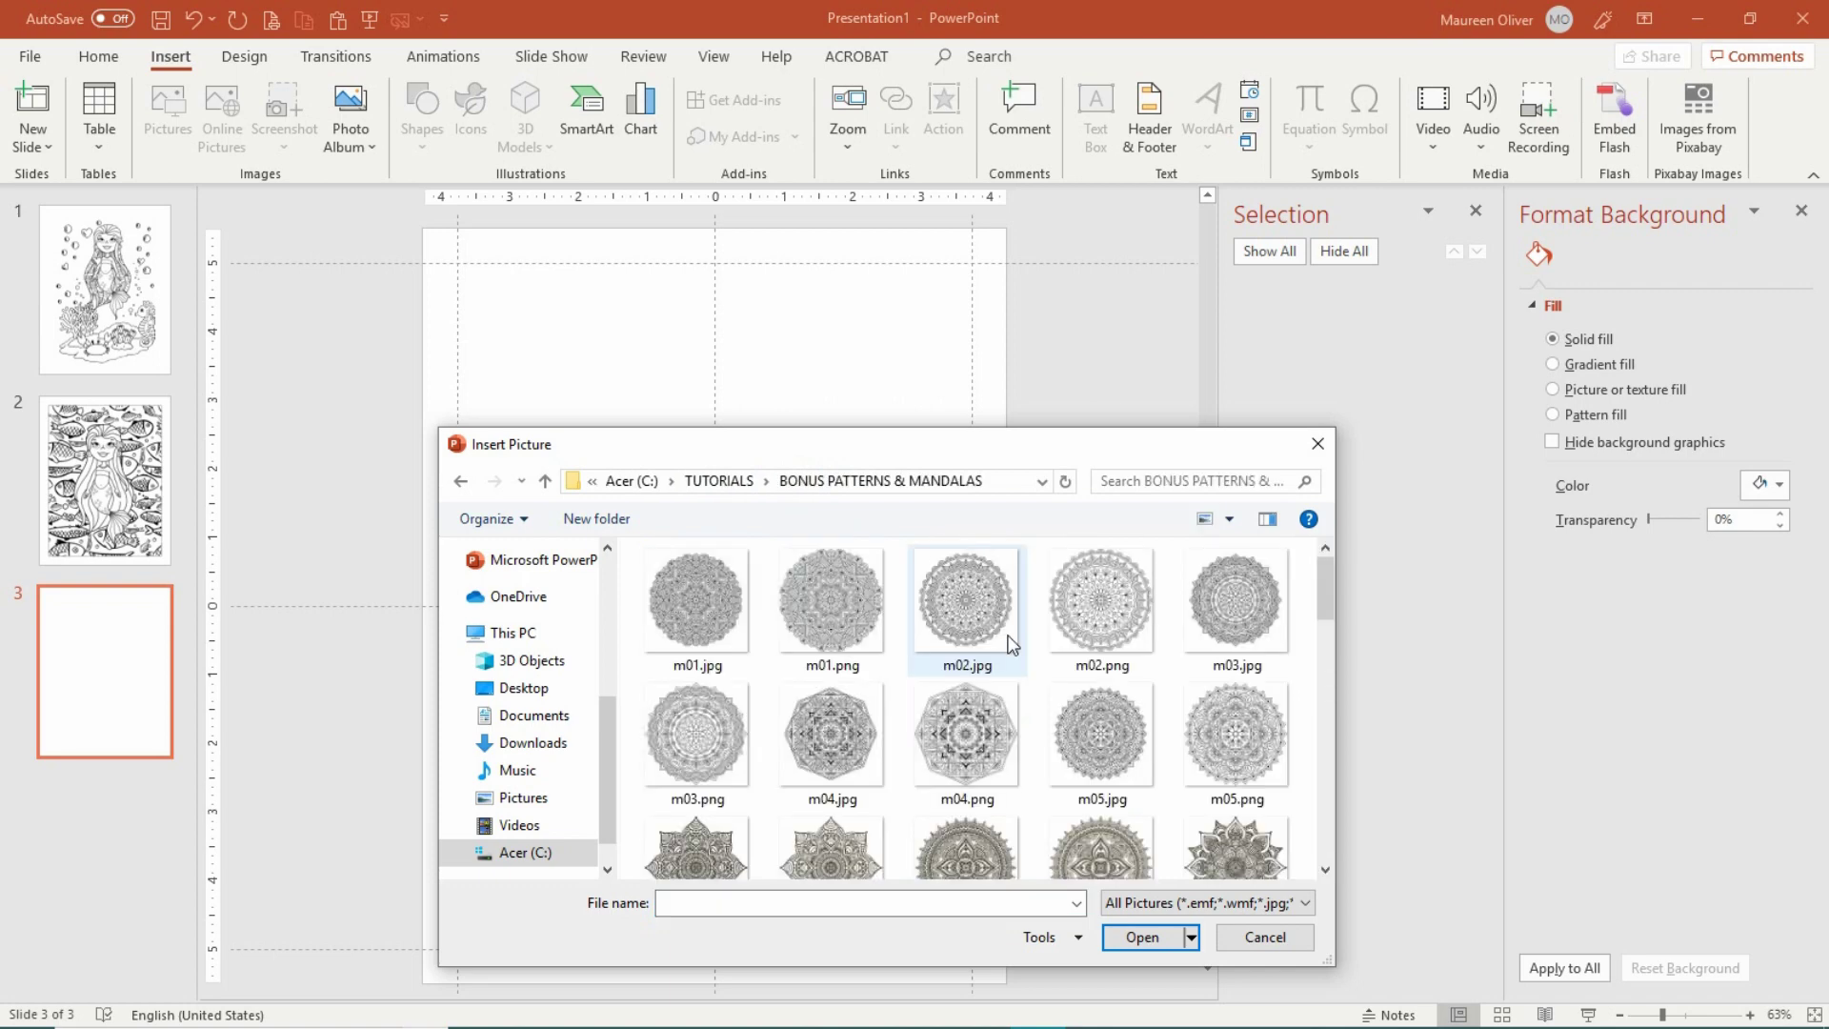
{"action": "scroll", "coordinate": [1025, 651], "scroll_direction": "down", "scroll_amount": 2}
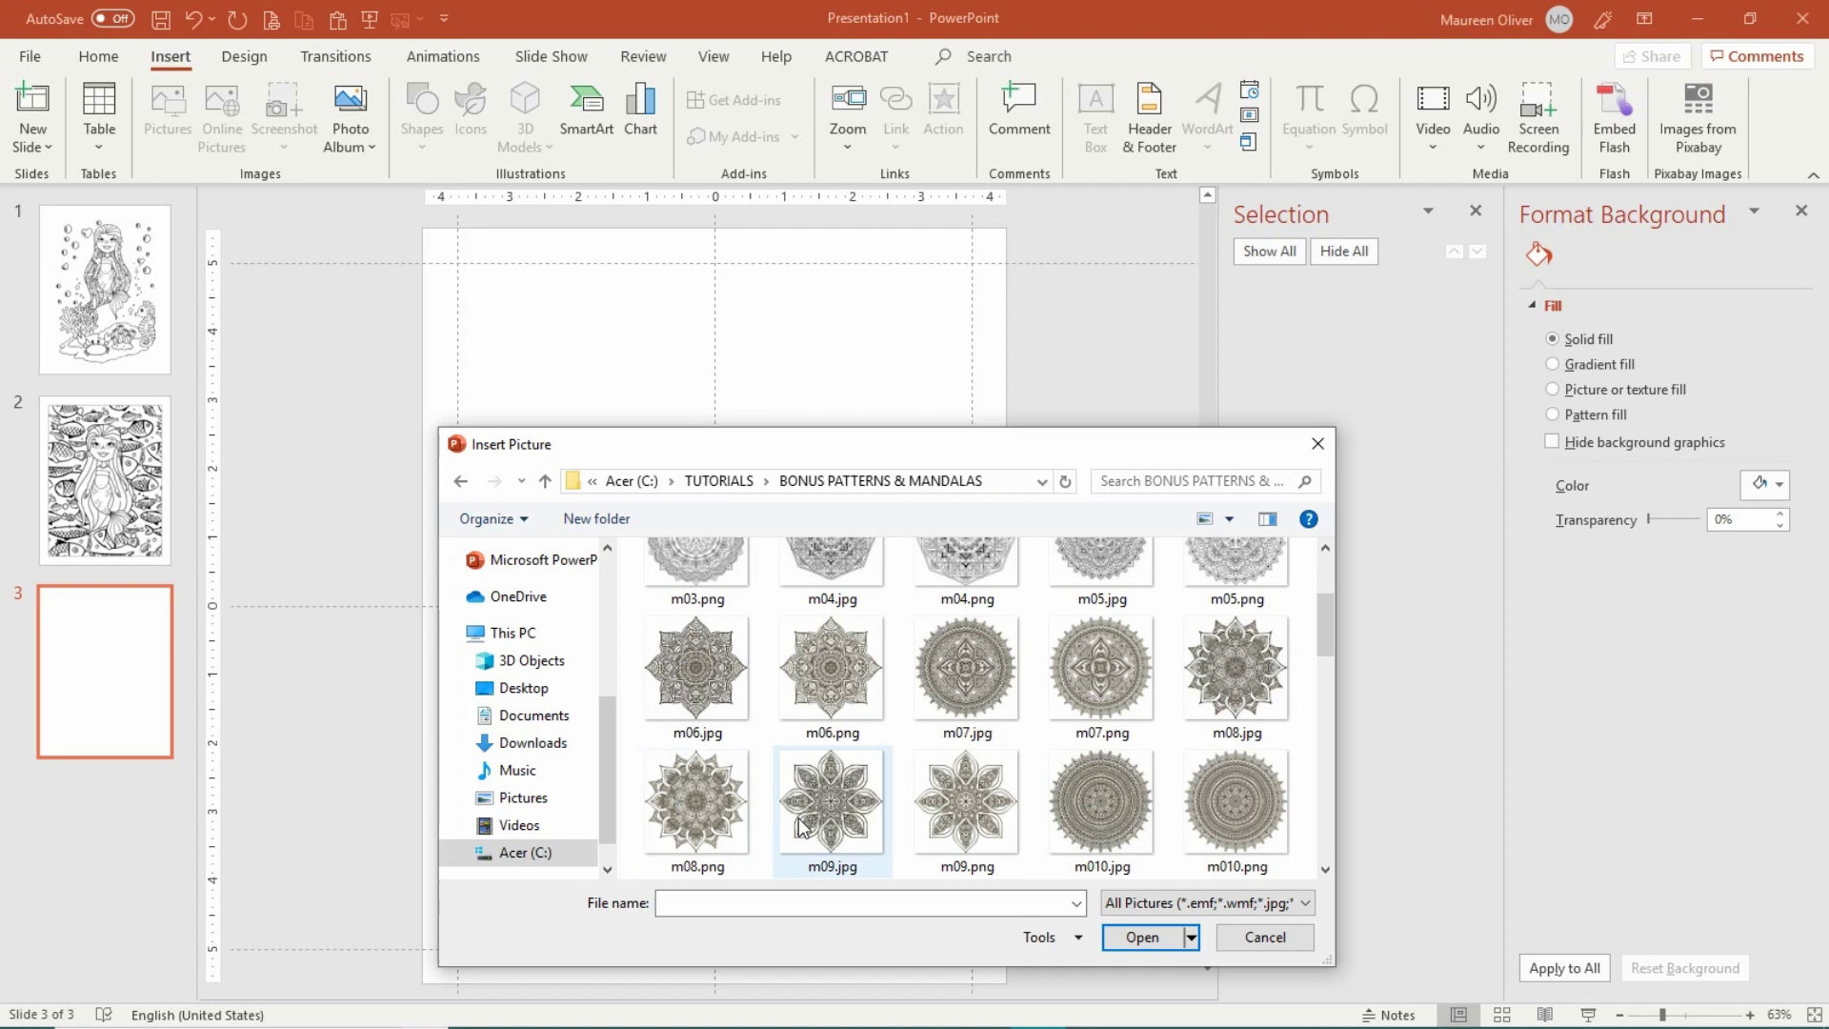
{"action": "double_click", "coordinate": [702, 796]}
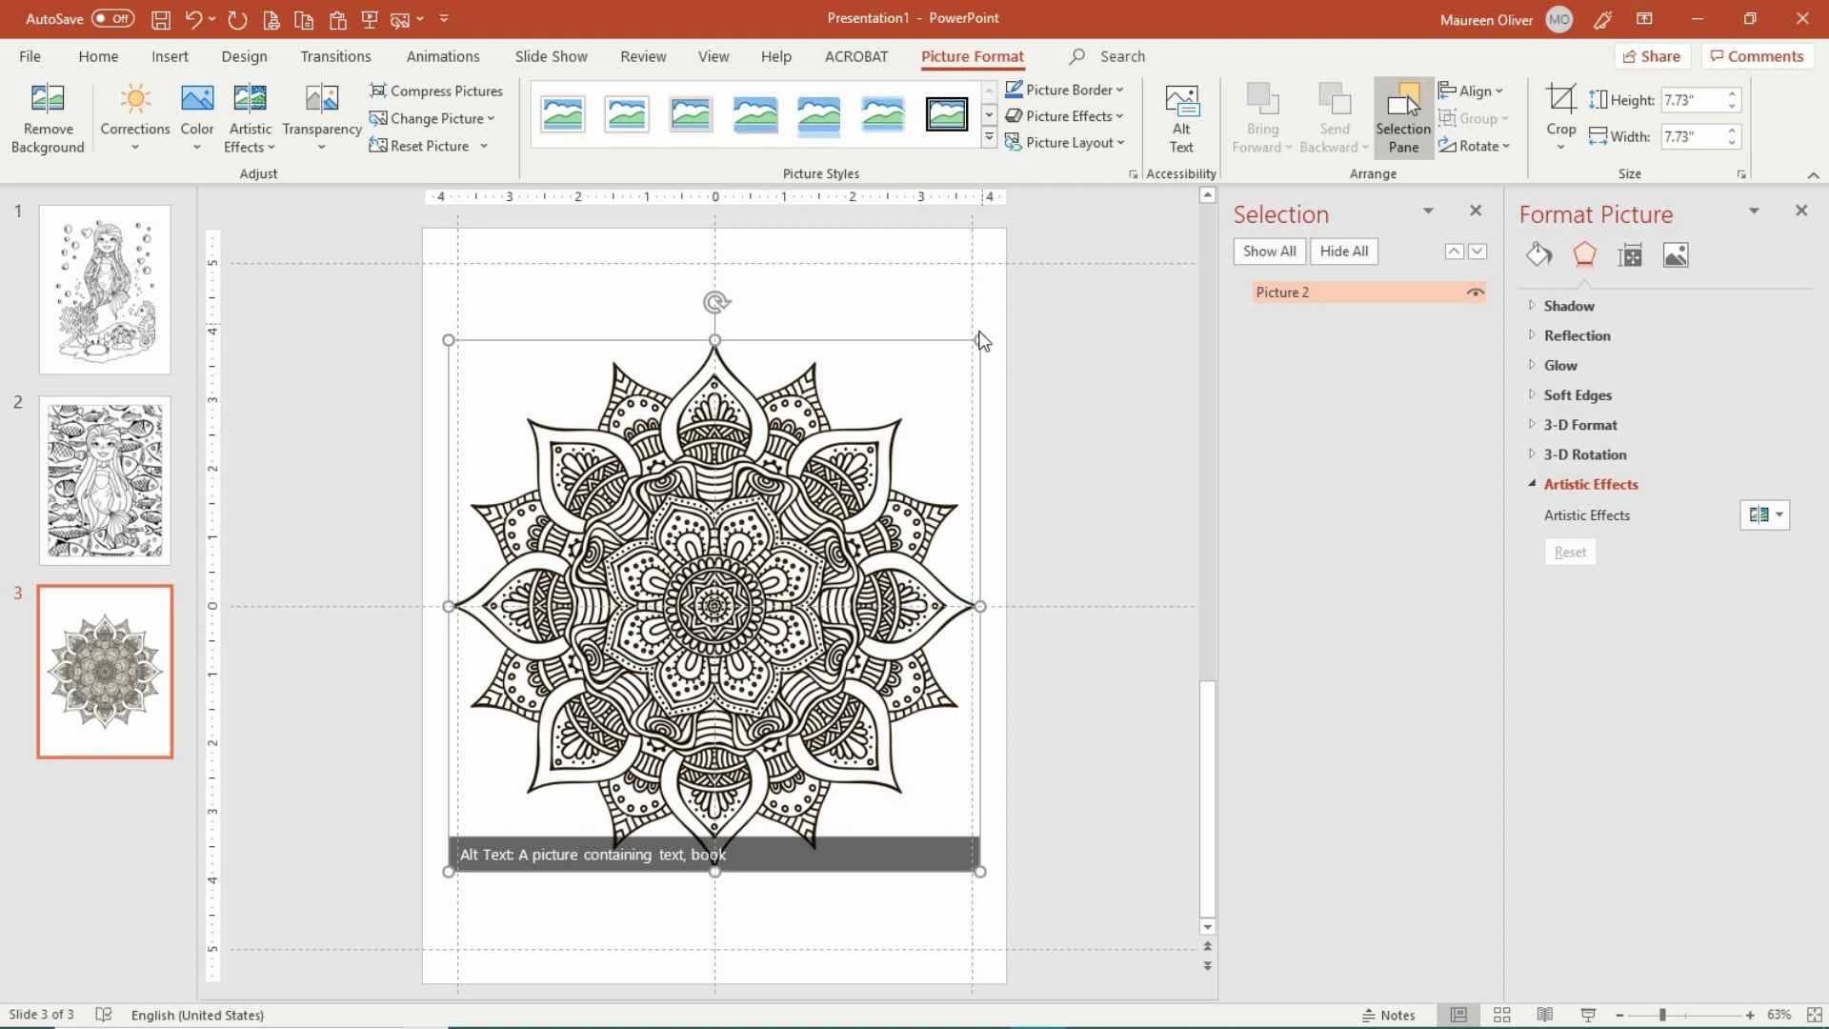
- Resize the mandala to 7.55 by 7.55 inches and centre it horizontally and vertically on the slide
{"action": "left_click_drag", "start_coordinate": [980, 341], "coordinate": [917, 386]}
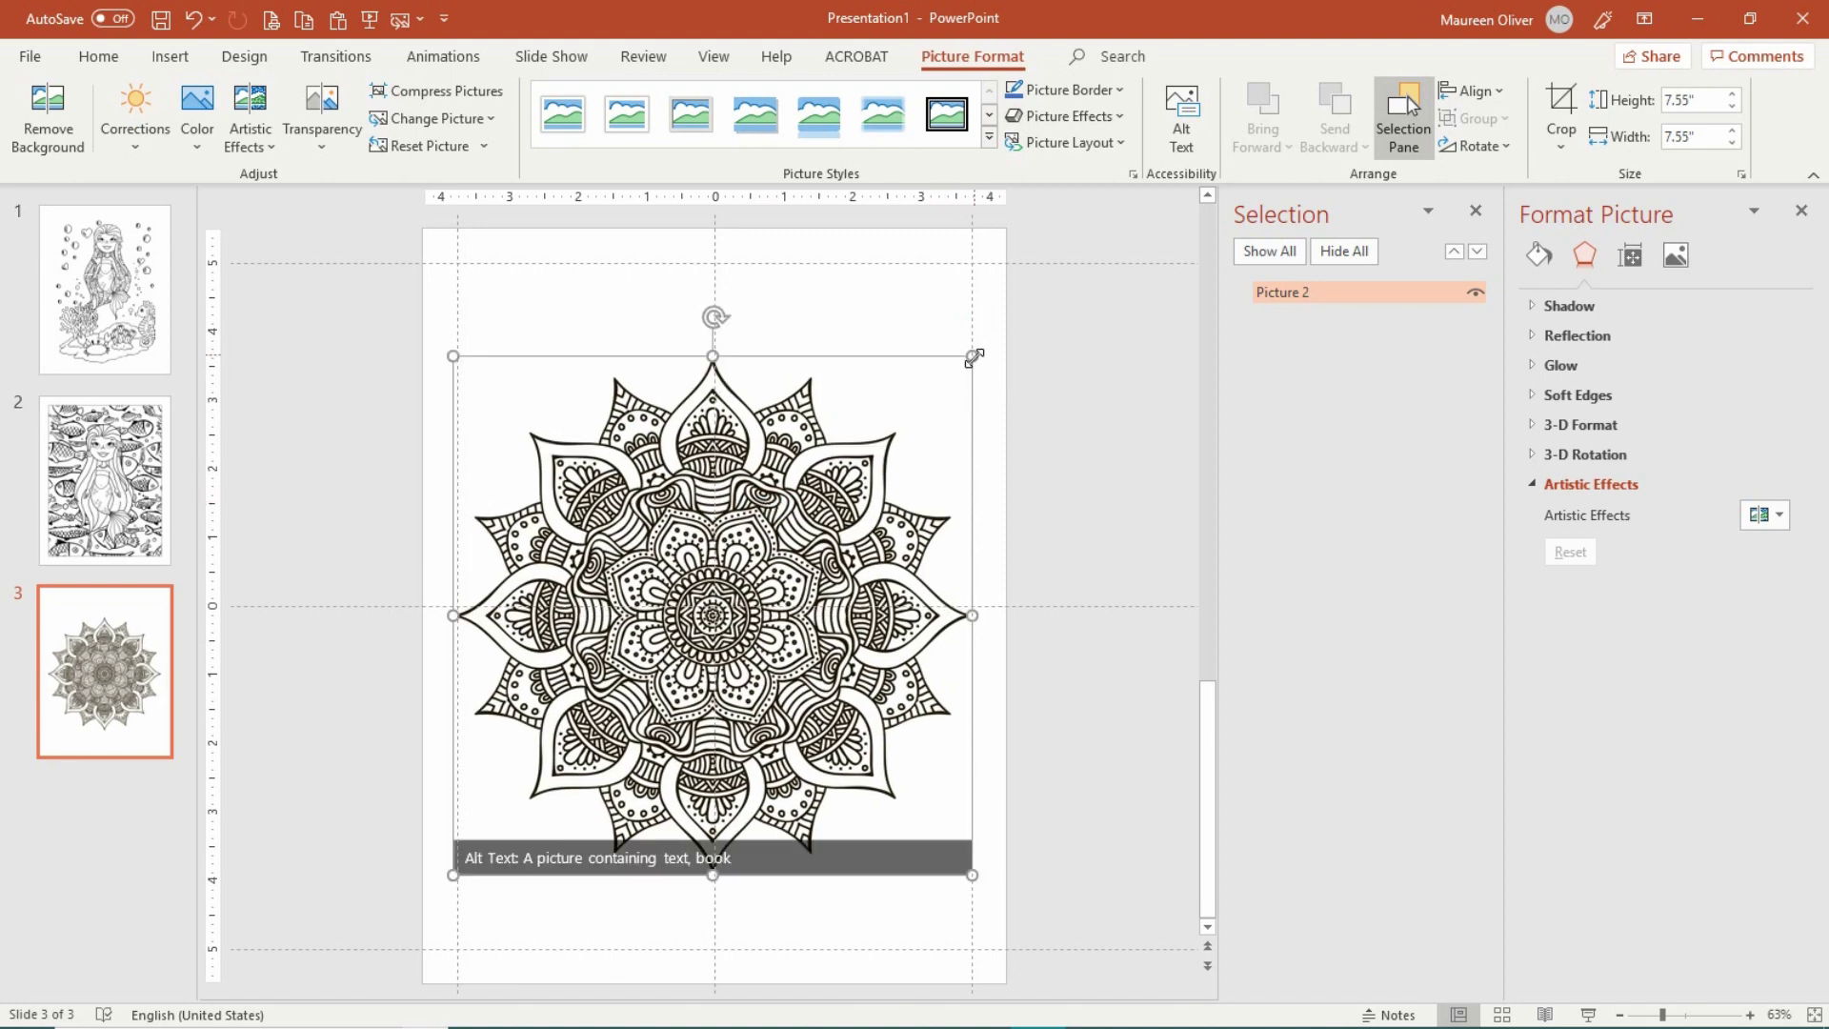
{"action": "mouse_move", "coordinate": [974, 358]}
{"action": "left_mouse_down"}
{"action": "mouse_move", "coordinate": [956, 372]}
{"action": "mouse_move", "coordinate": [970, 362]}
{"action": "left_mouse_up"}
{"action": "left_click_drag", "start_coordinate": [767, 522], "coordinate": [771, 512]}
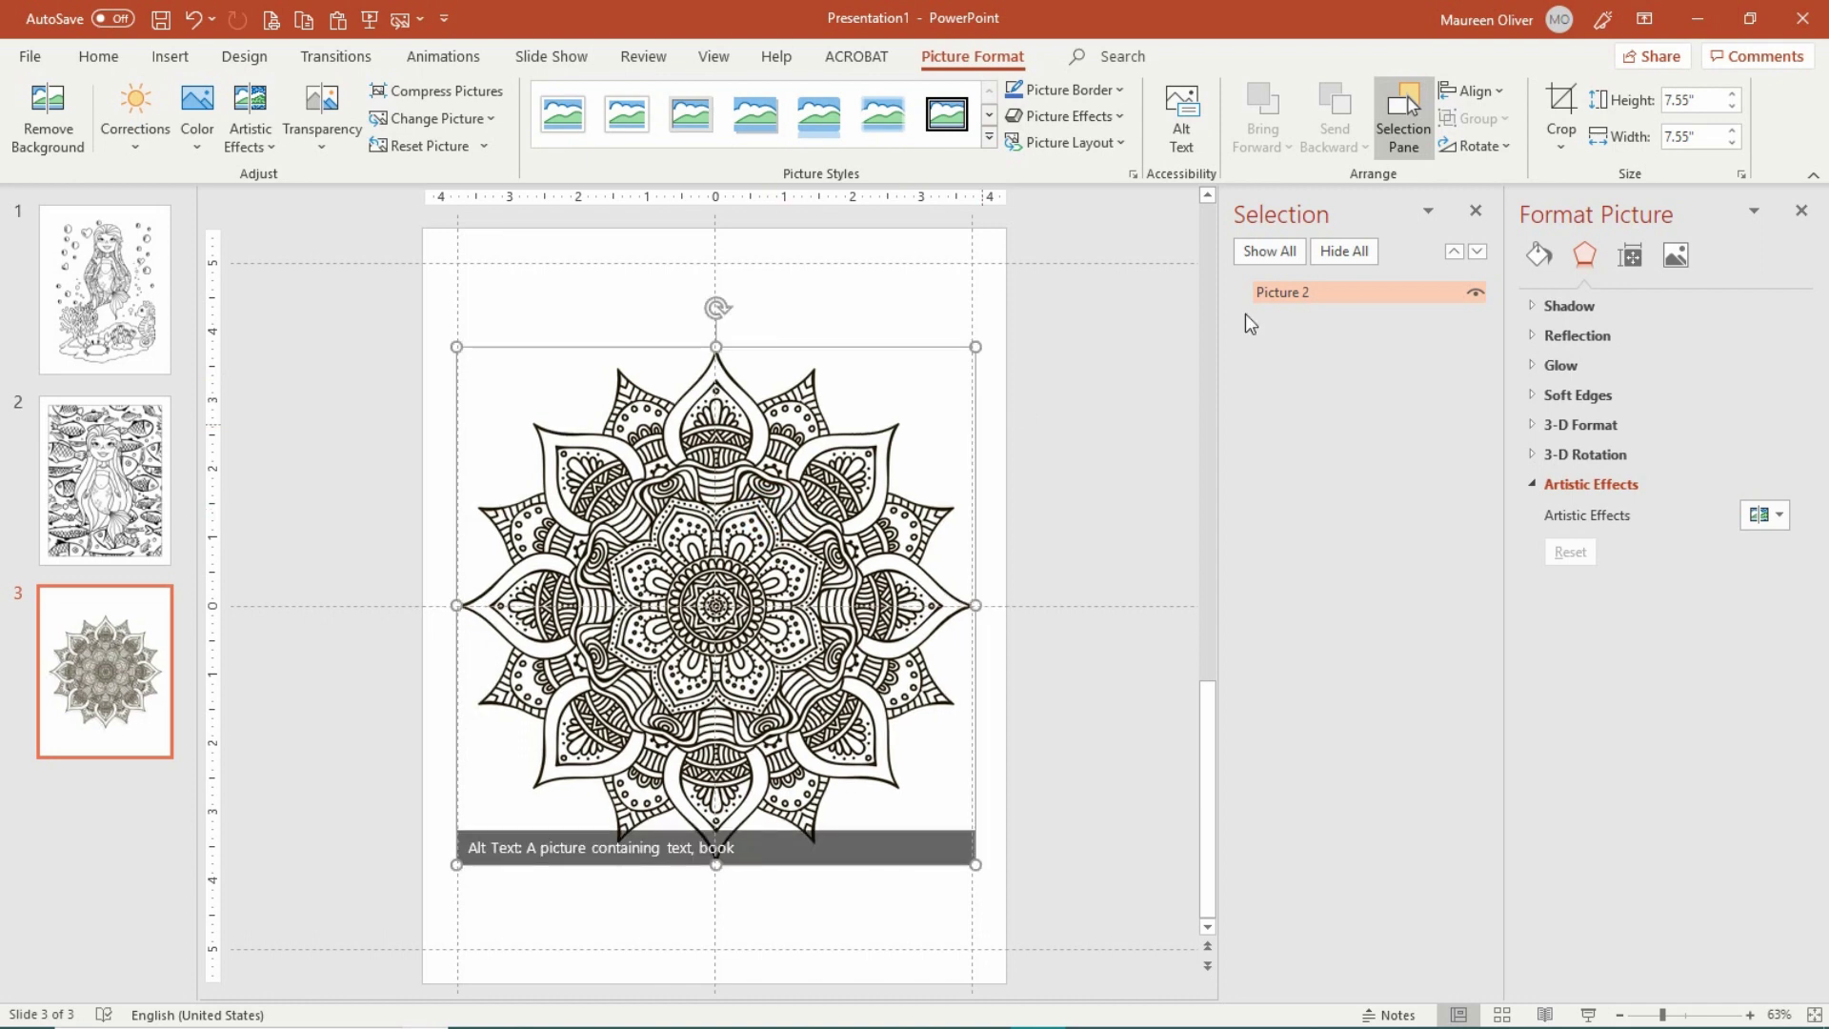
{"action": "left_click", "coordinate": [1502, 85]}
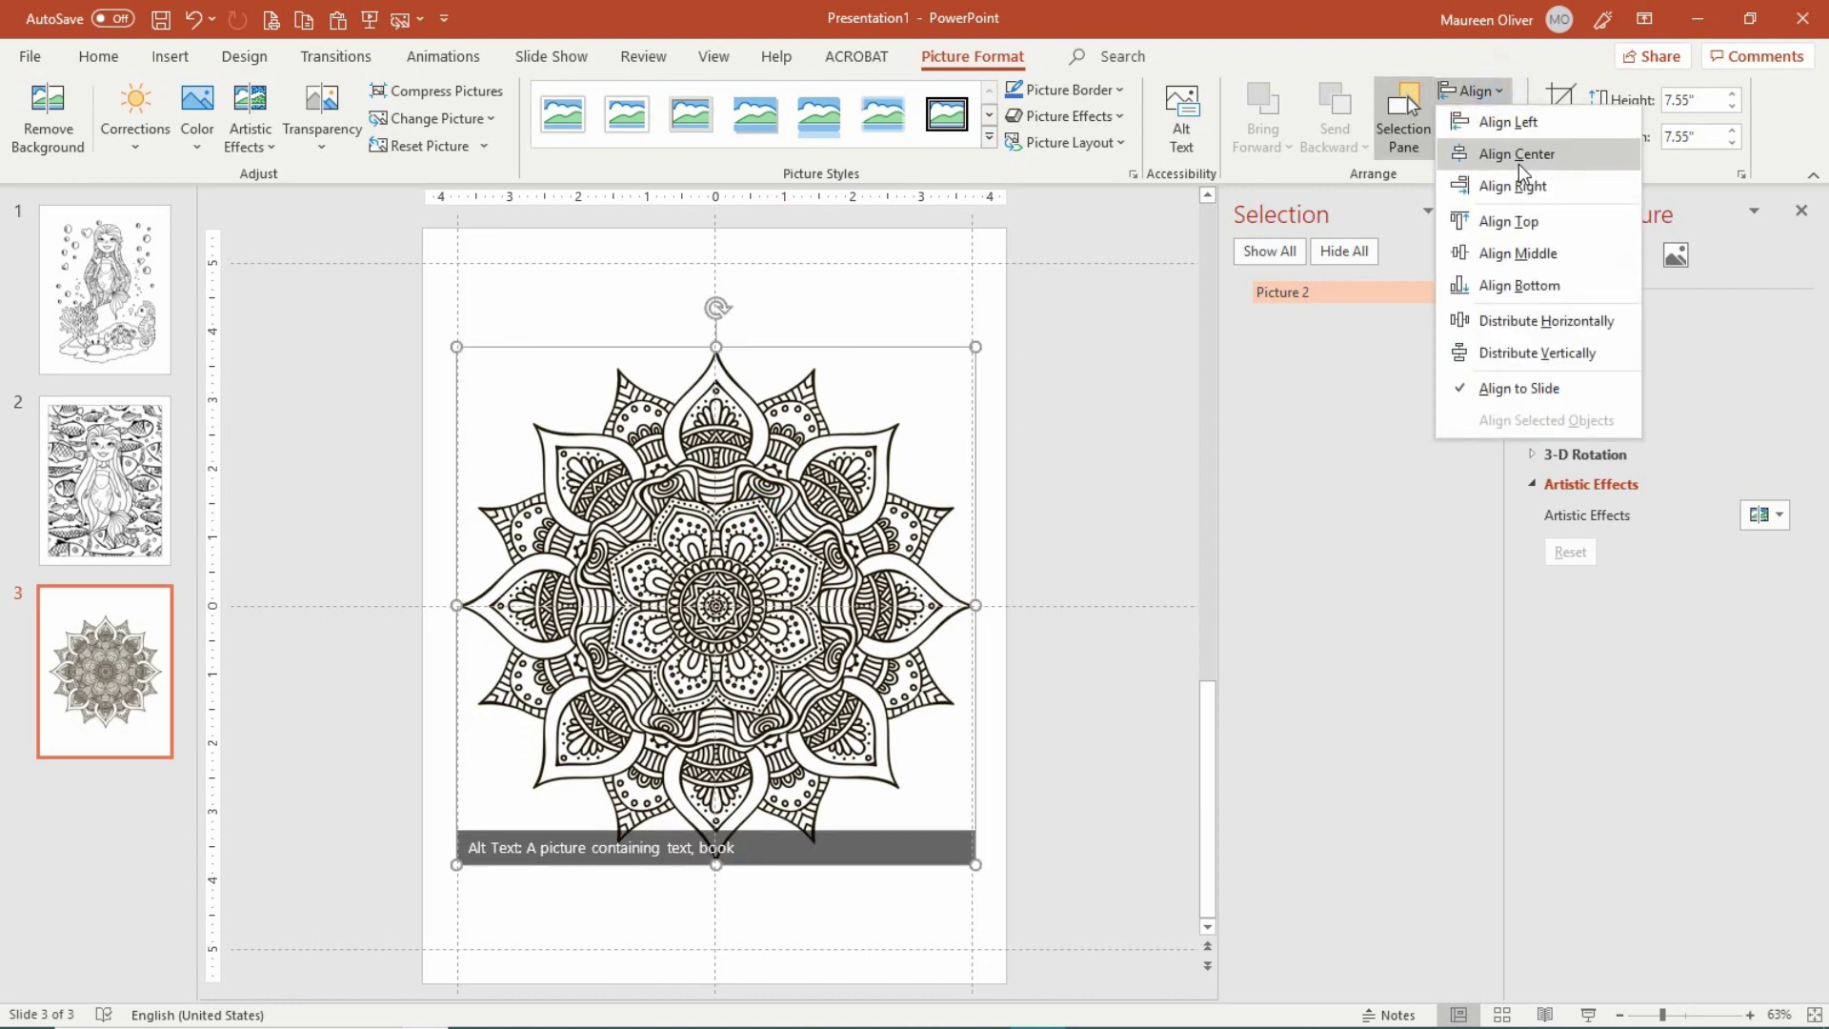
{"action": "left_click", "coordinate": [1518, 157]}
{"action": "left_click", "coordinate": [1506, 88]}
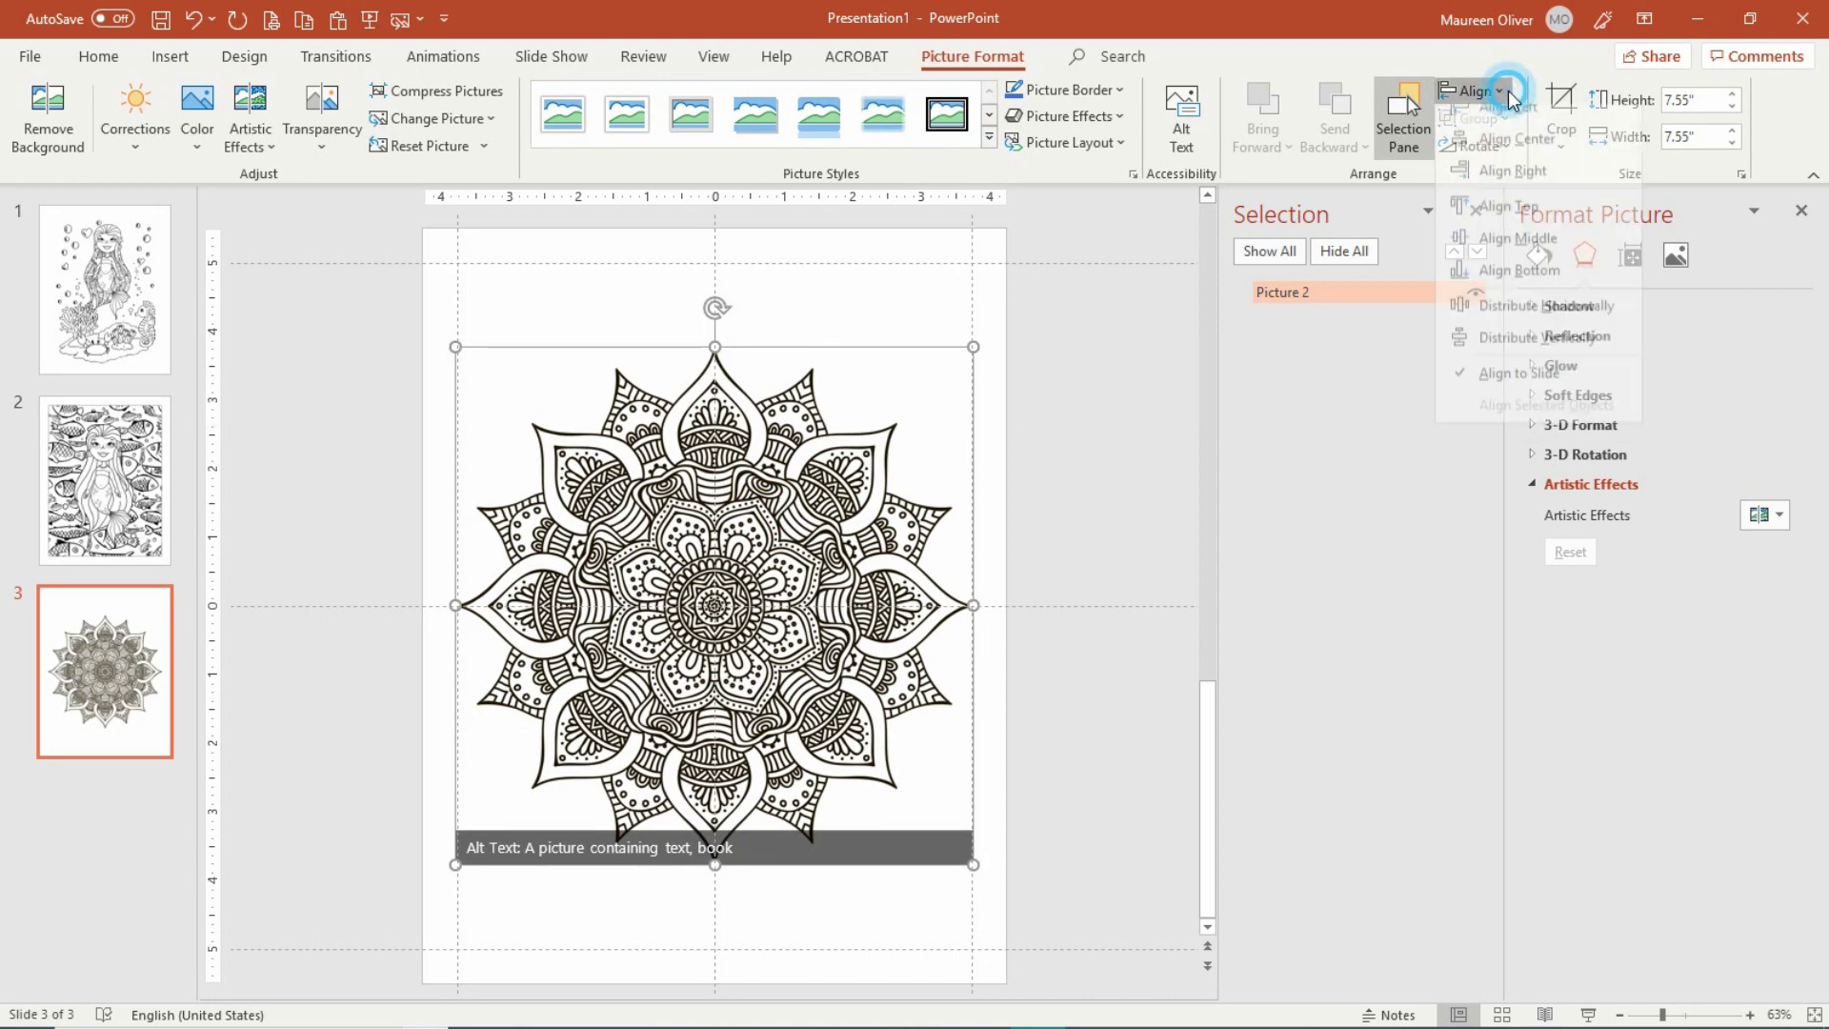
{"action": "left_click", "coordinate": [1530, 244]}
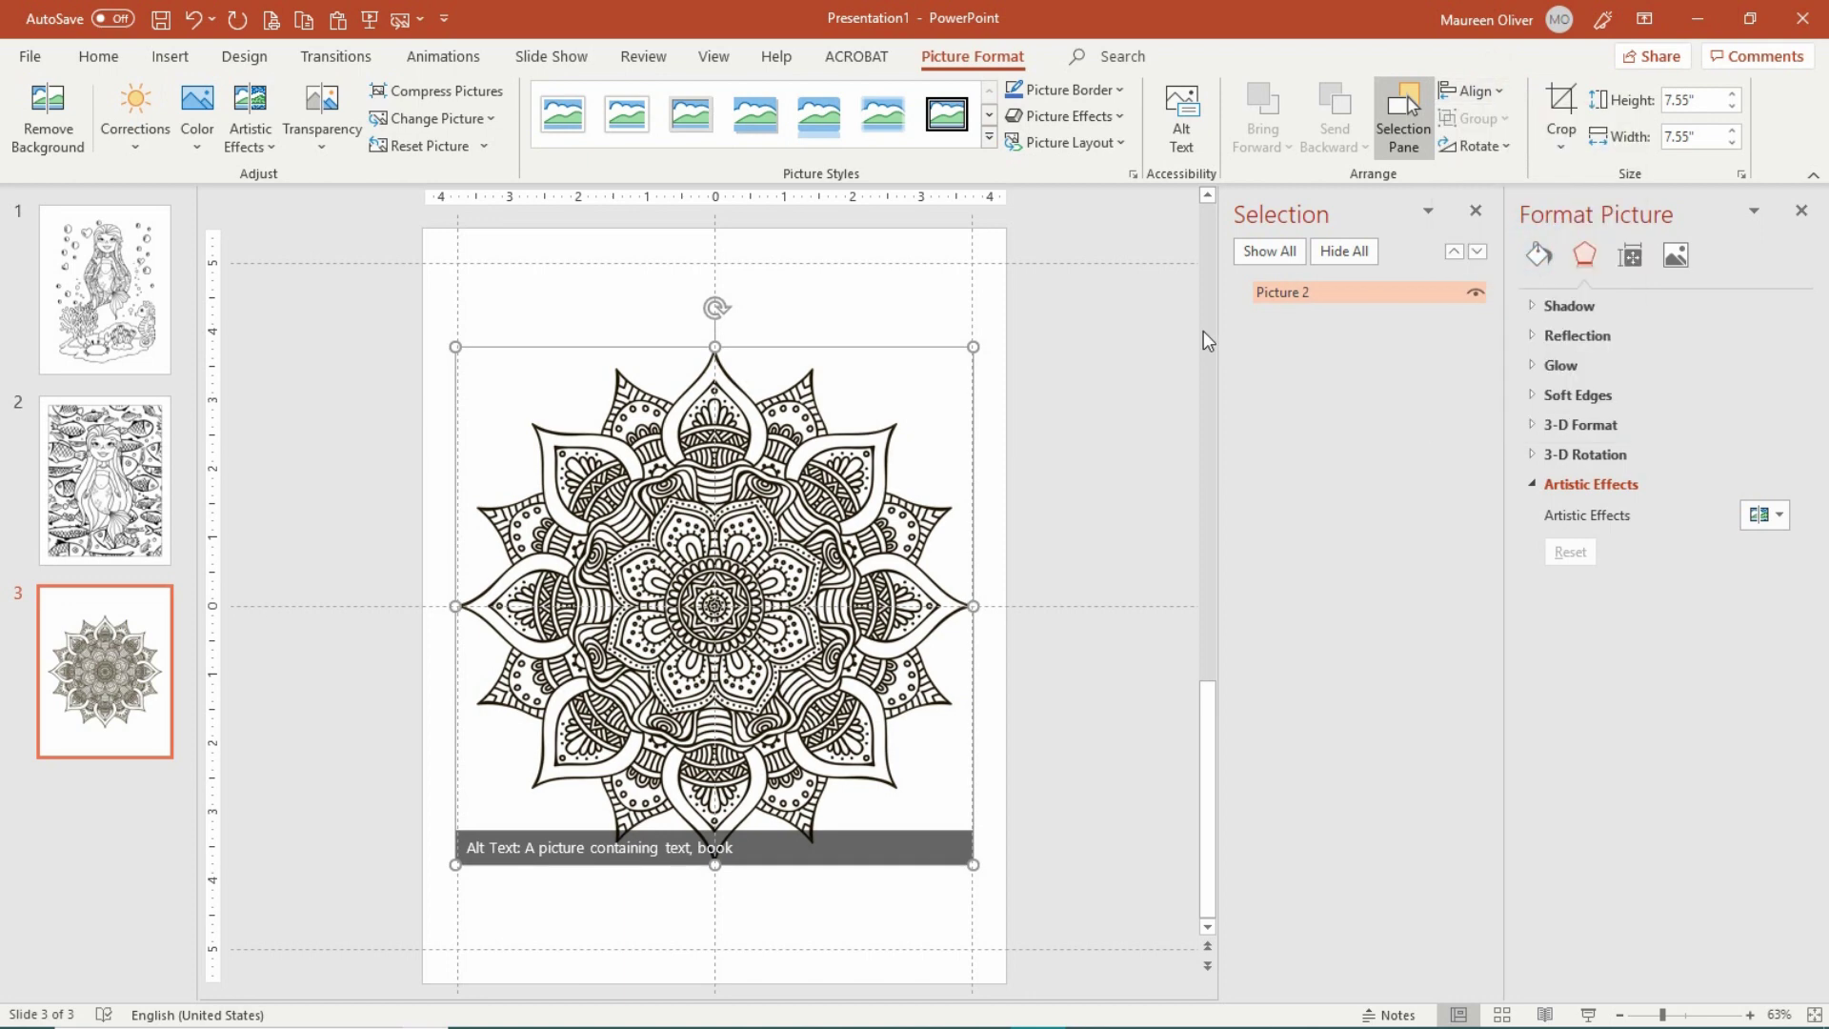
{"action": "left_click", "coordinate": [1061, 478]}
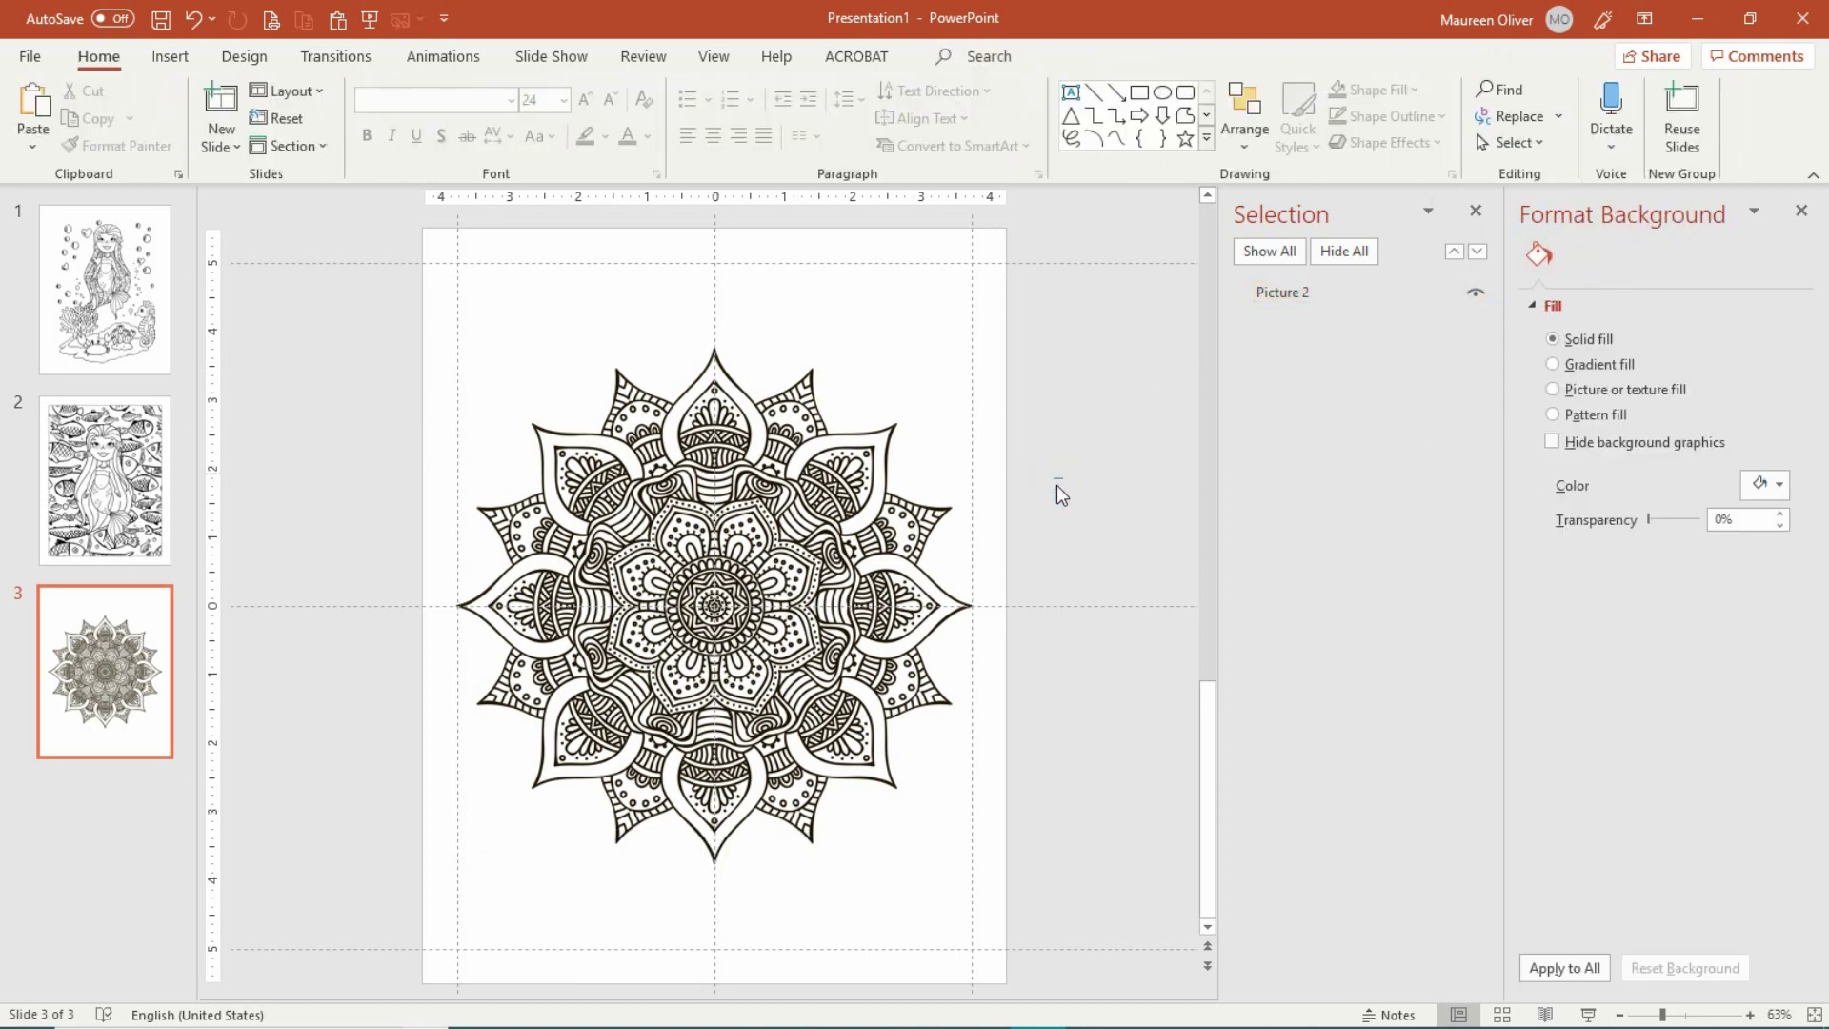
- Insert dolphin2.png from DOLPHINS & SEAHORSES and move it over the mandala's lower right
{"action": "left_click", "coordinate": [170, 57]}
{"action": "left_click", "coordinate": [170, 112]}
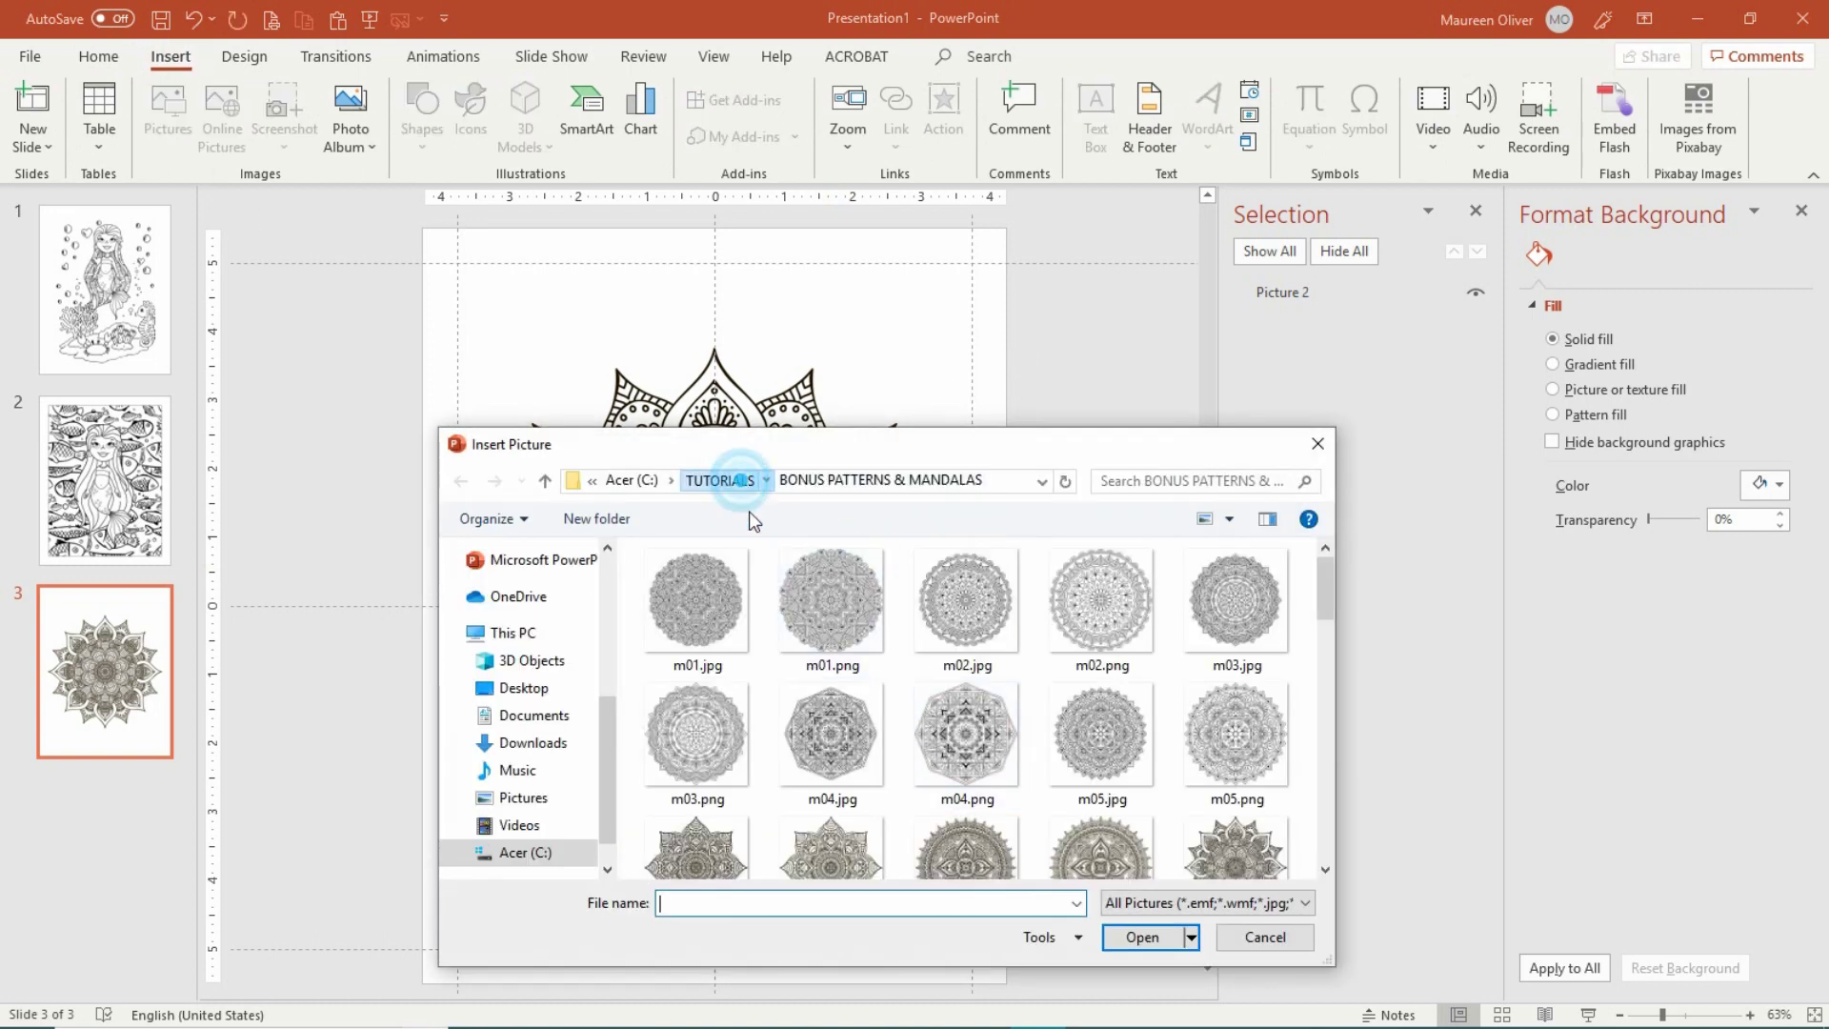
{"action": "left_click", "coordinate": [751, 481]}
{"action": "left_click", "coordinate": [814, 615]}
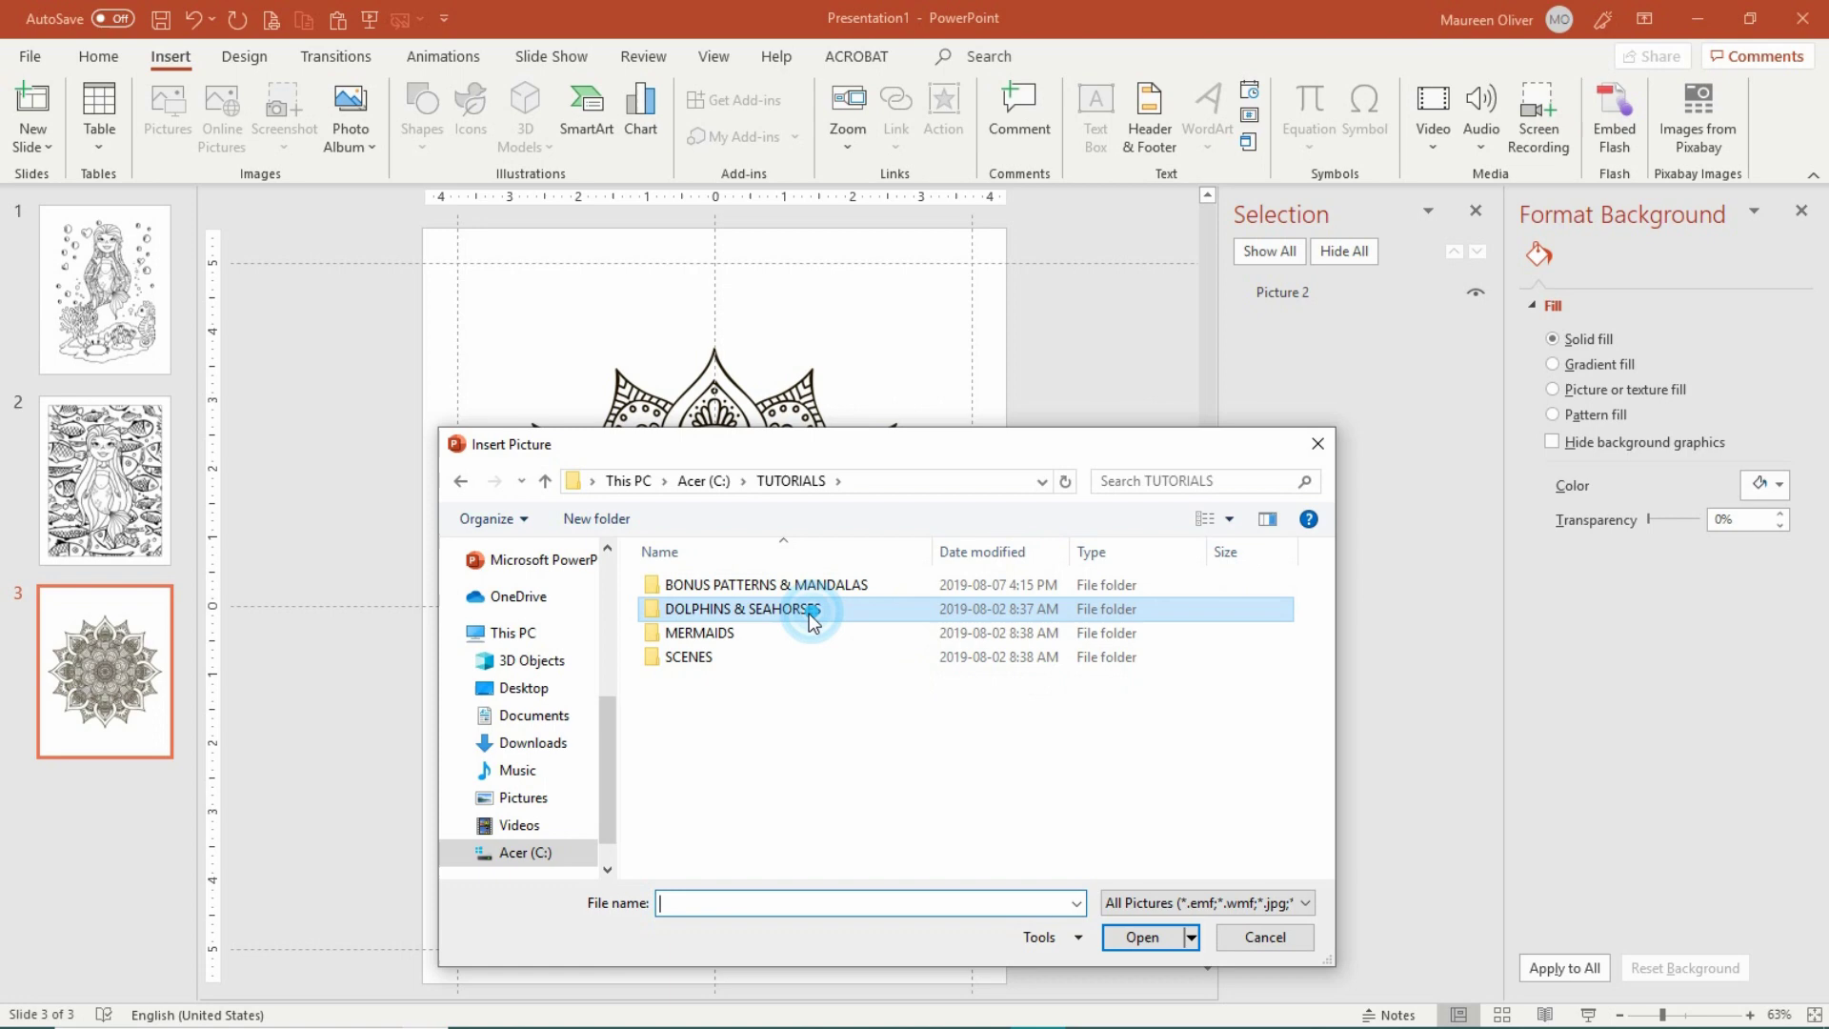
{"action": "double_click", "coordinate": [811, 617]}
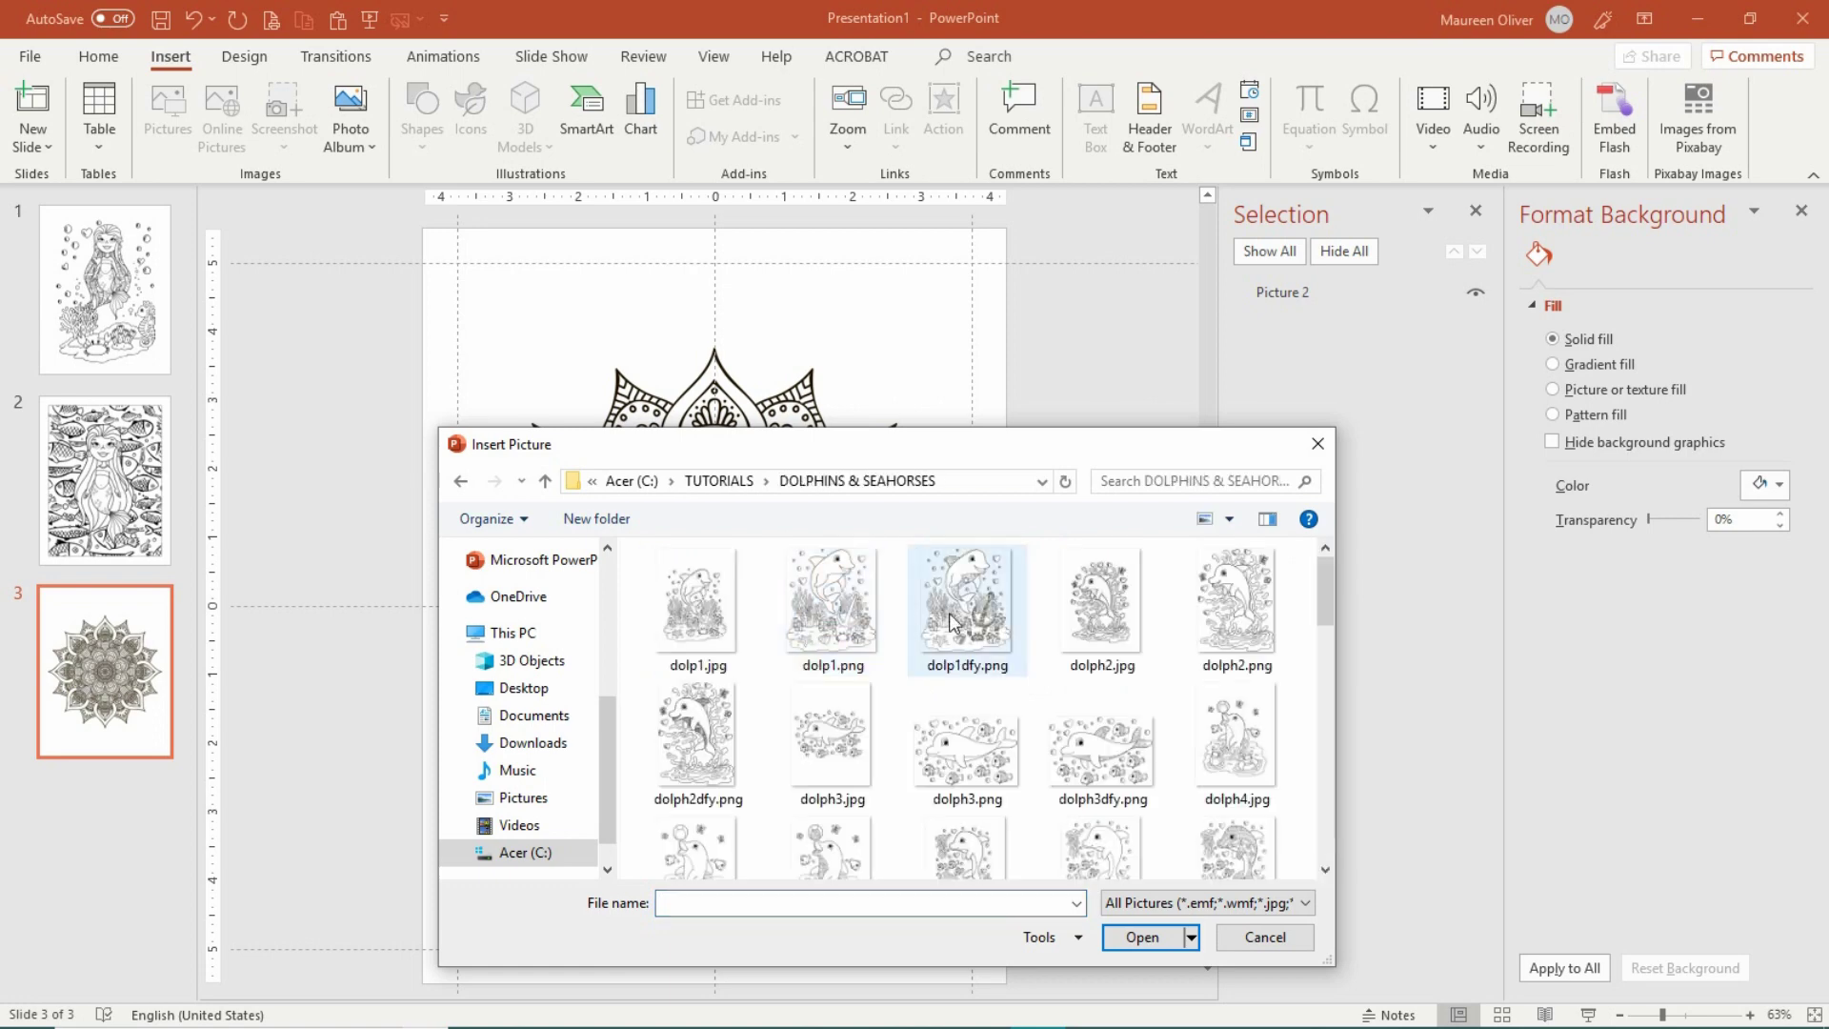
{"action": "scroll", "coordinate": [1020, 616], "scroll_direction": "down", "scroll_amount": 5}
{"action": "scroll", "coordinate": [1027, 612], "scroll_direction": "down", "scroll_amount": 1}
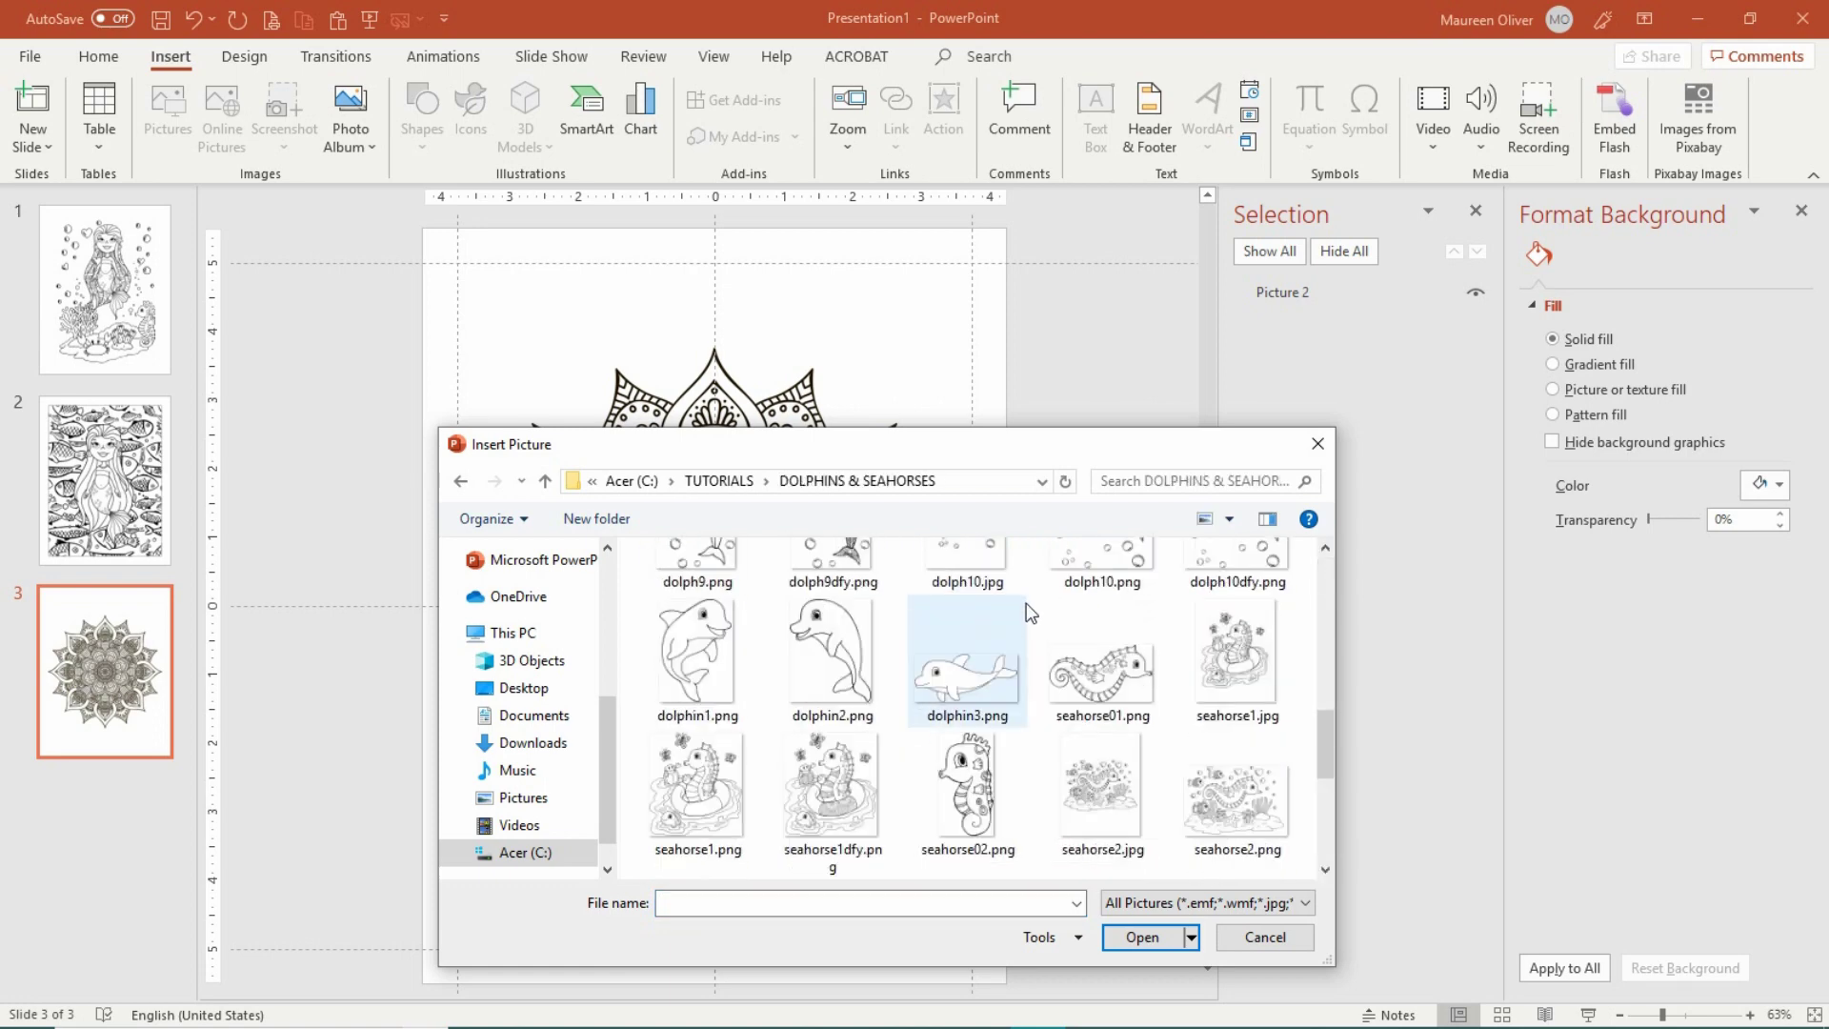
{"action": "scroll", "coordinate": [1026, 613], "scroll_direction": "up", "scroll_amount": 1}
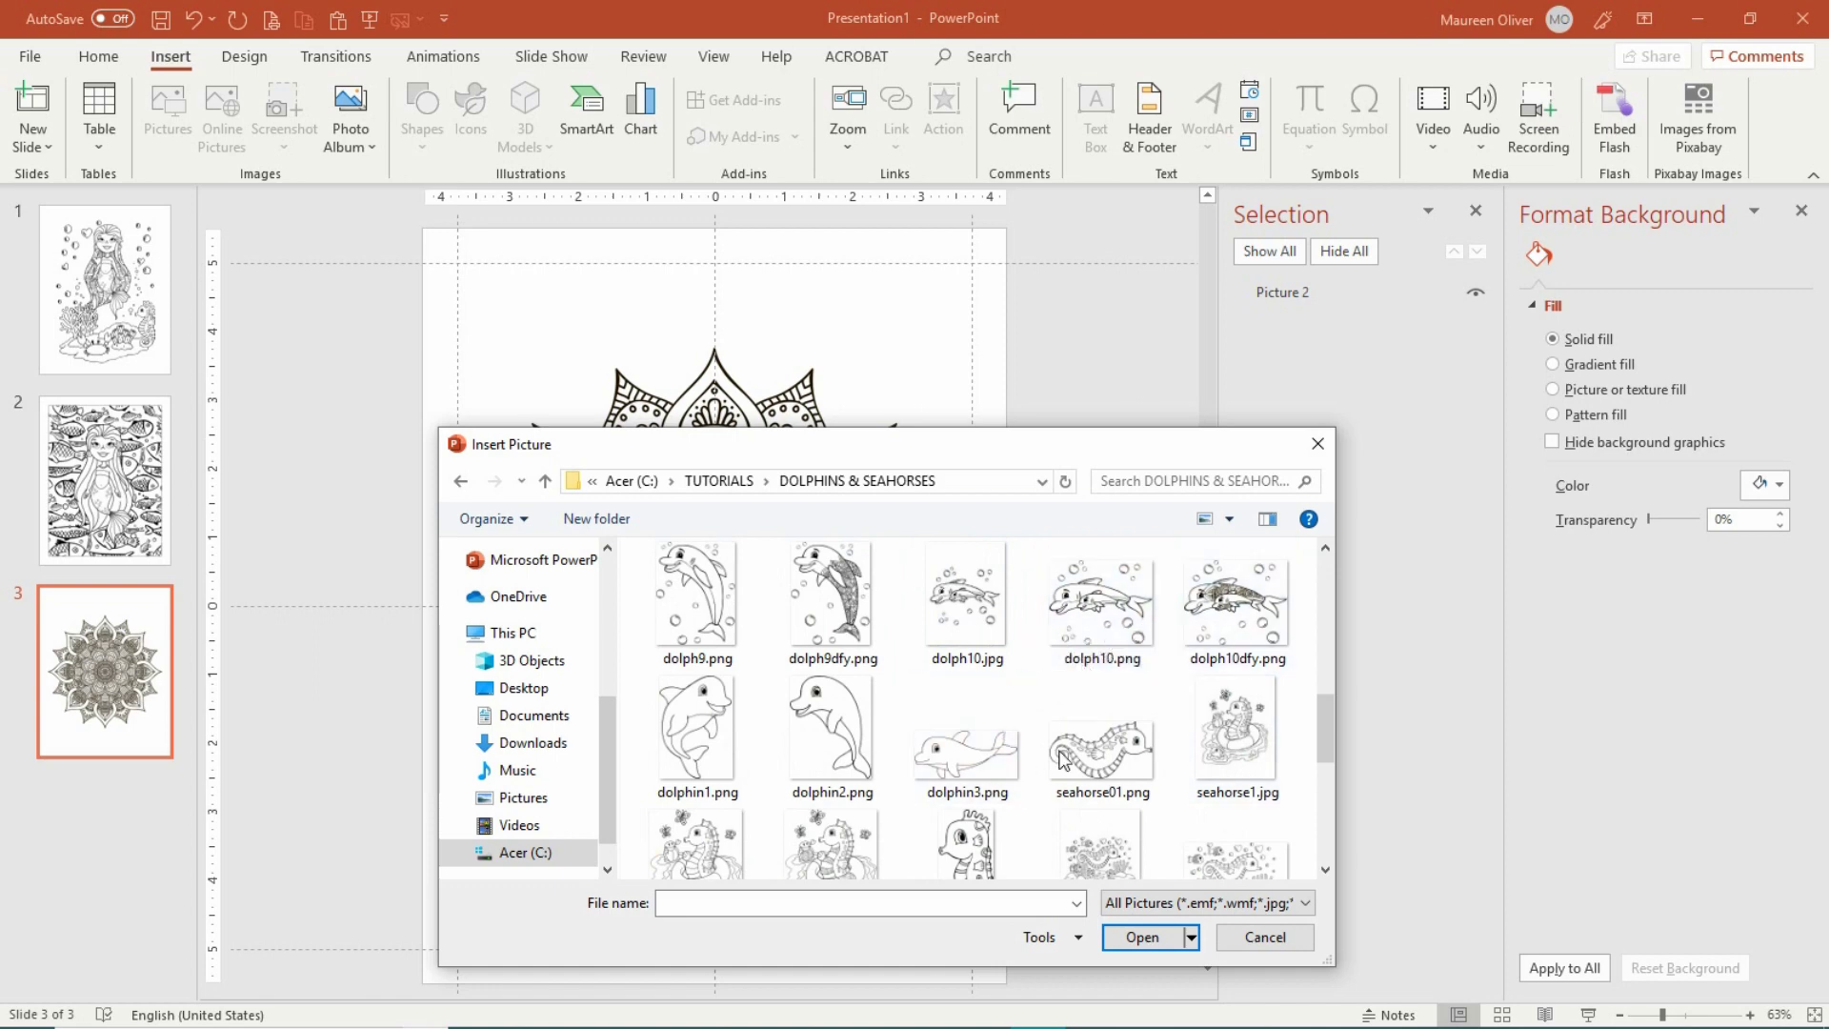
{"action": "double_click", "coordinate": [827, 724]}
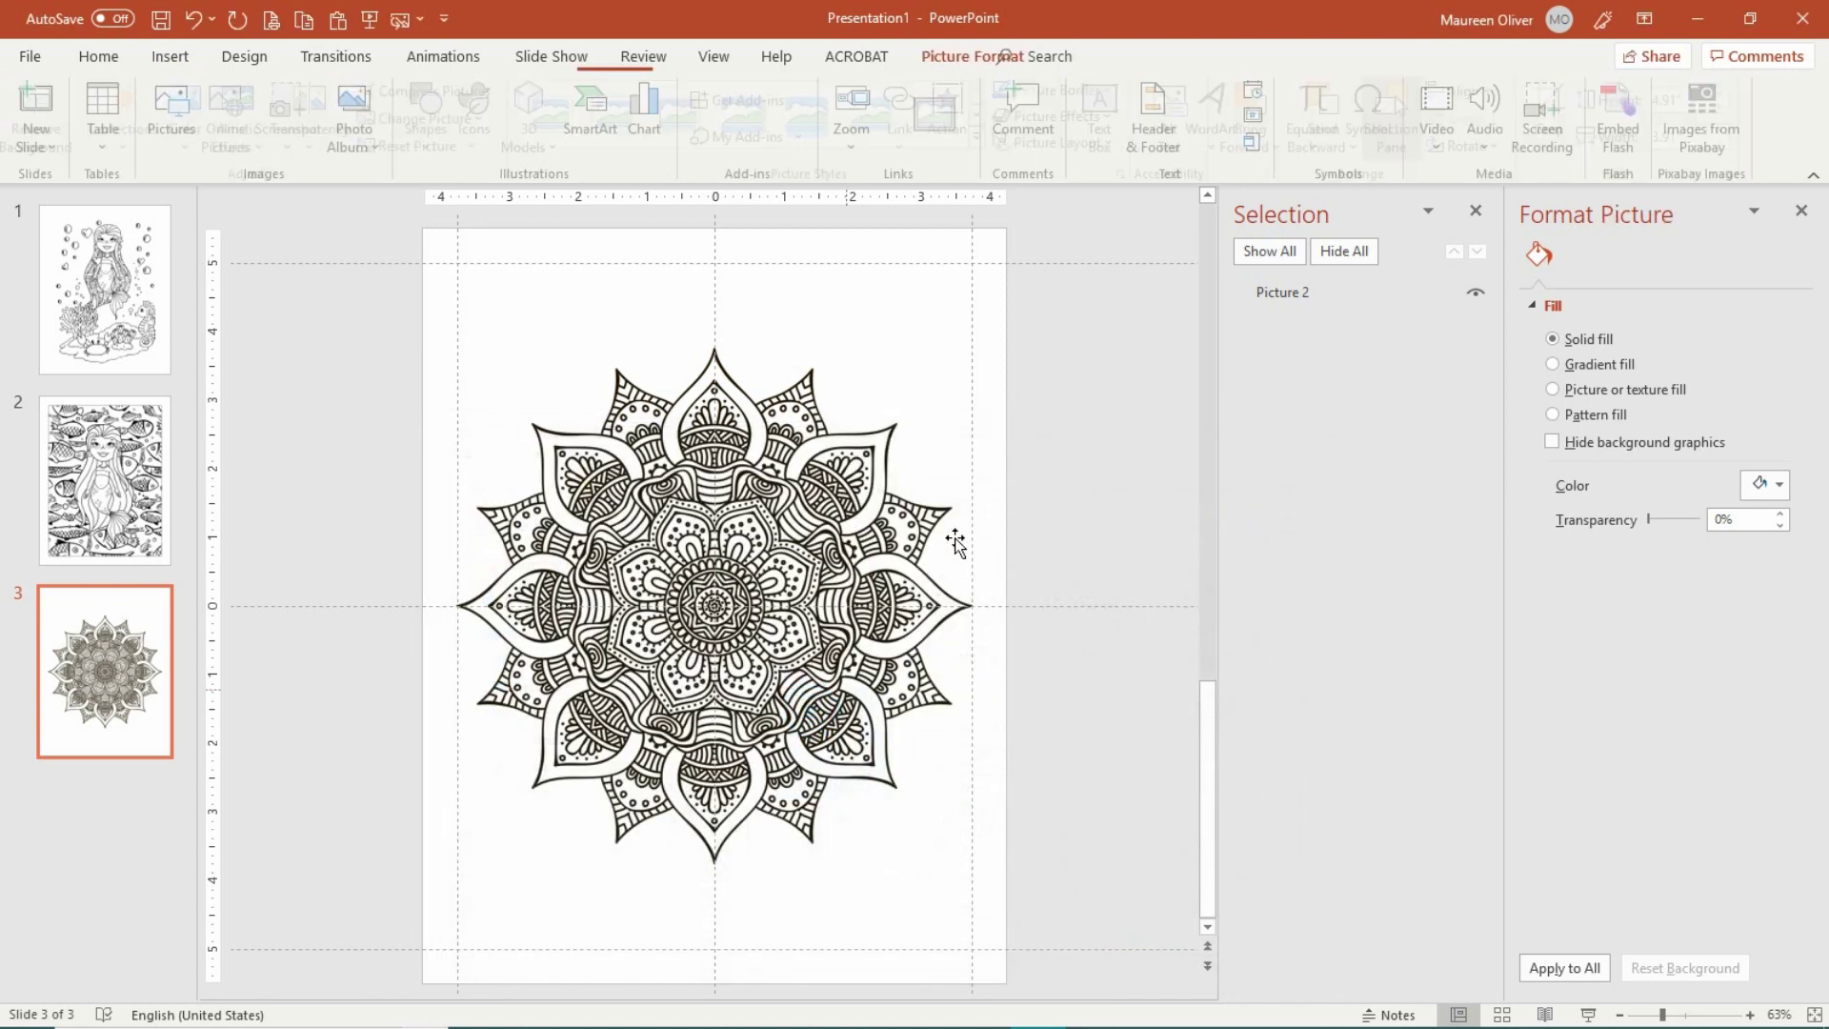
{"action": "left_click_drag", "start_coordinate": [761, 532], "coordinate": [884, 725]}
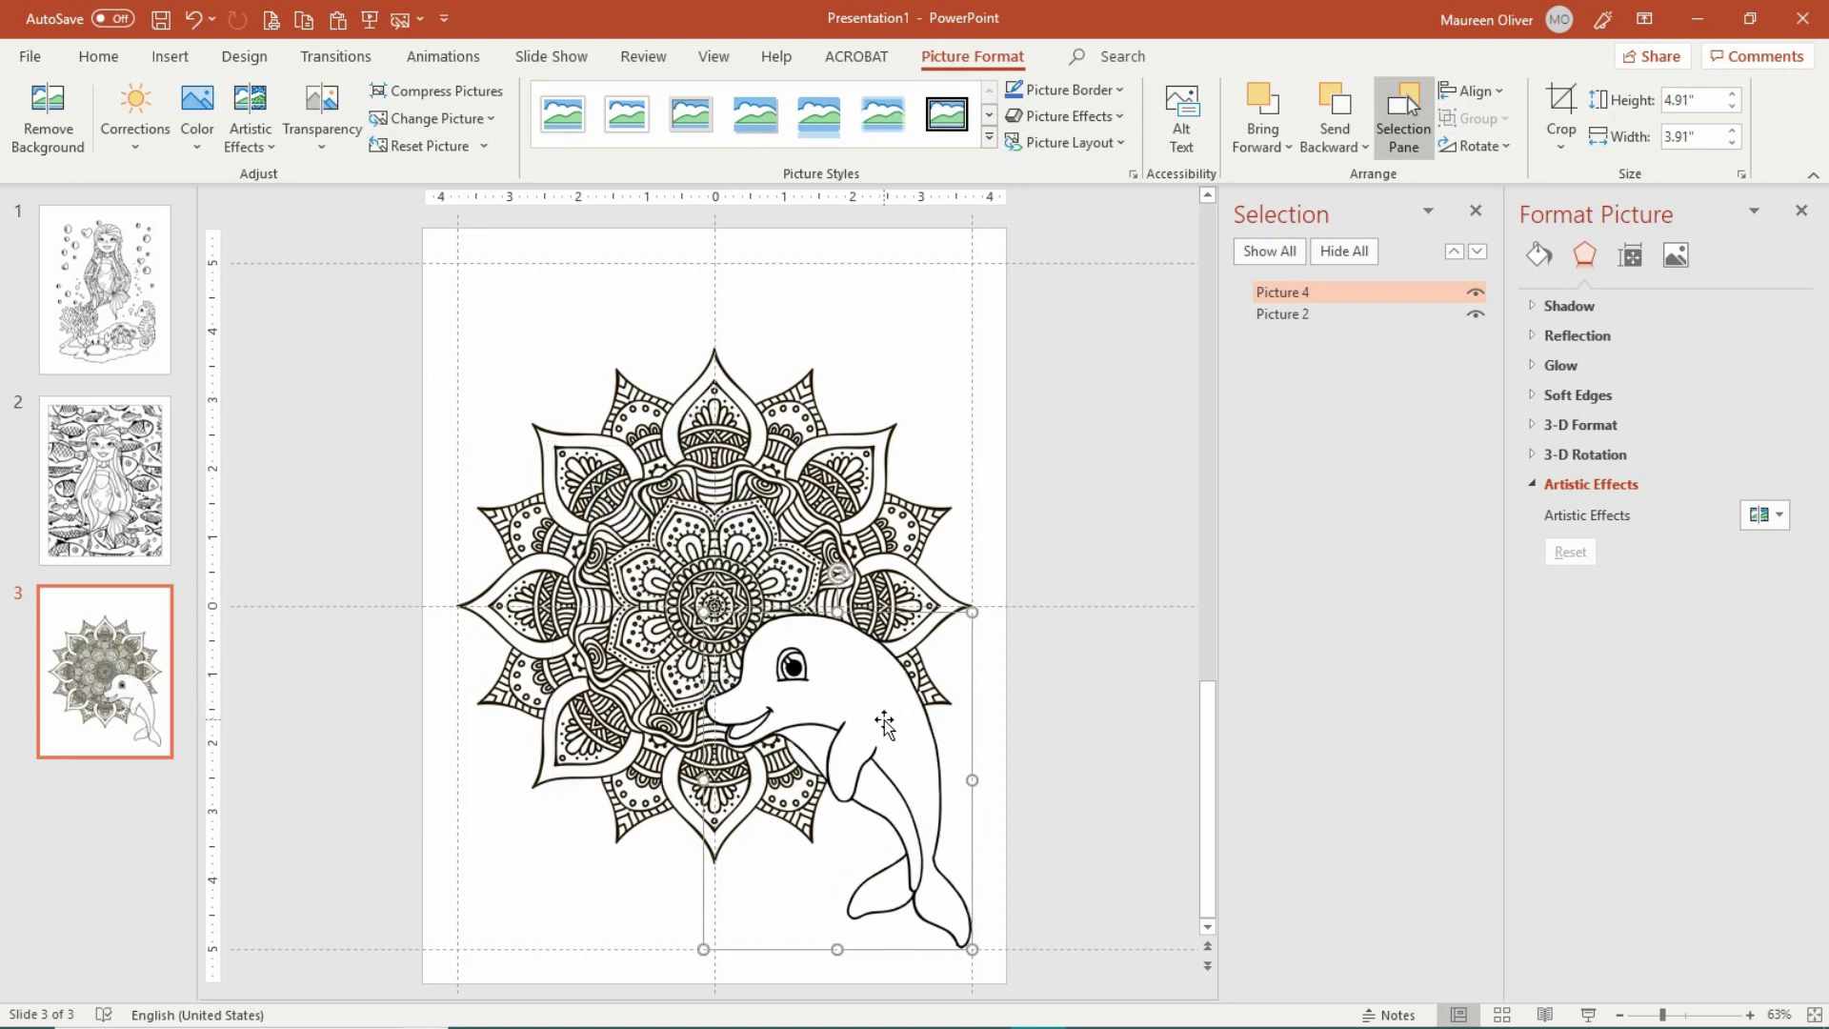
{"action": "left_click", "coordinate": [169, 56]}
{"action": "left_click", "coordinate": [168, 119]}
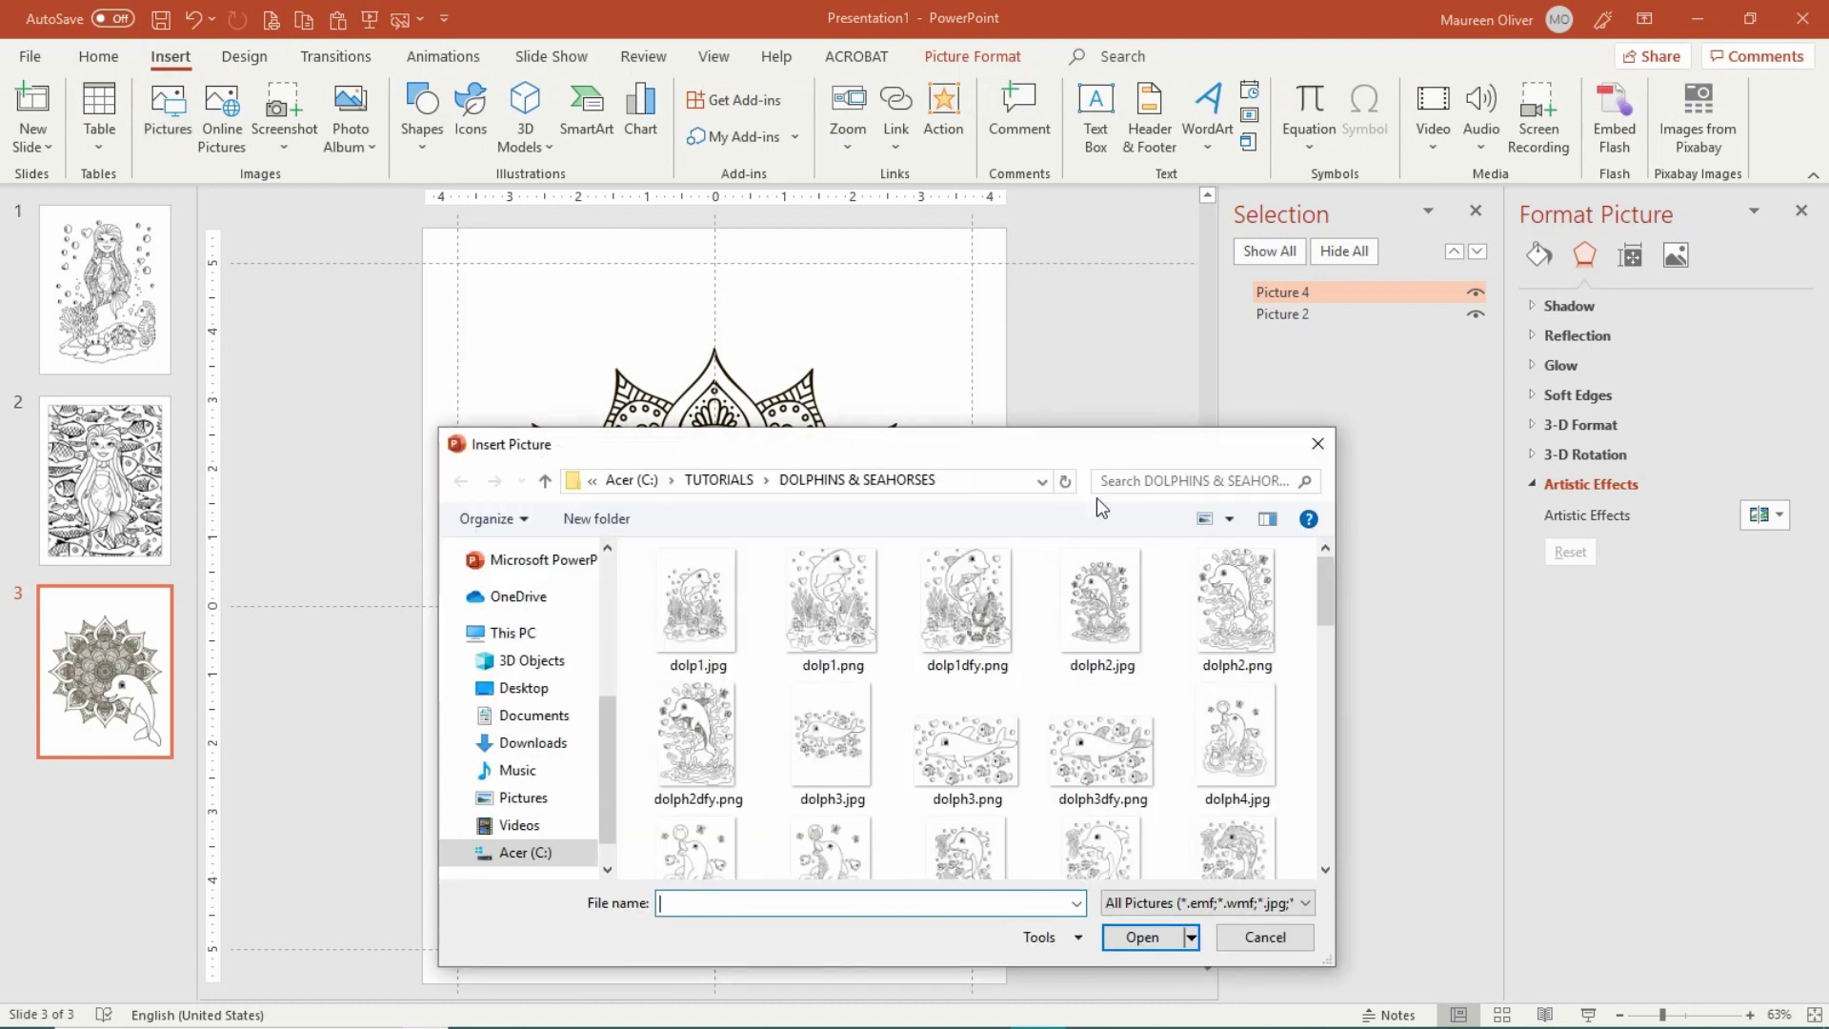
{"action": "scroll", "coordinate": [970, 738], "scroll_direction": "down", "scroll_amount": 3}
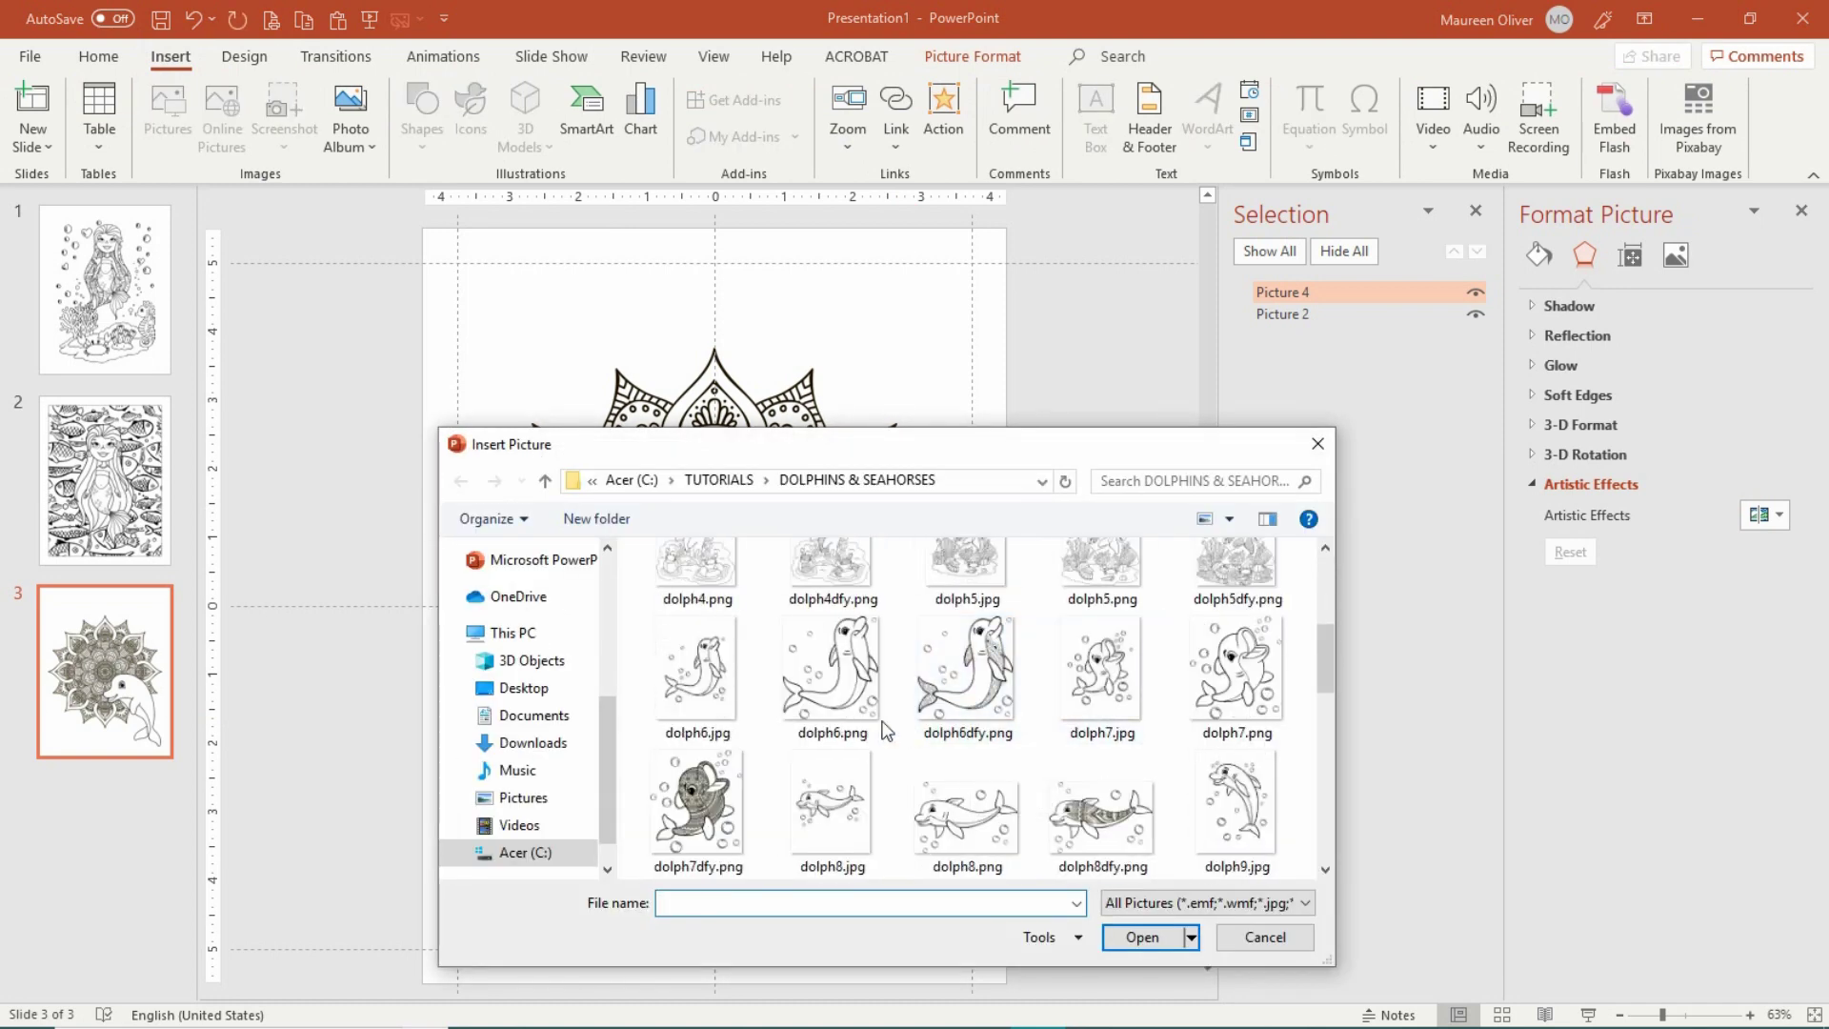
{"action": "scroll", "coordinate": [1208, 592], "scroll_direction": "down", "scroll_amount": 1}
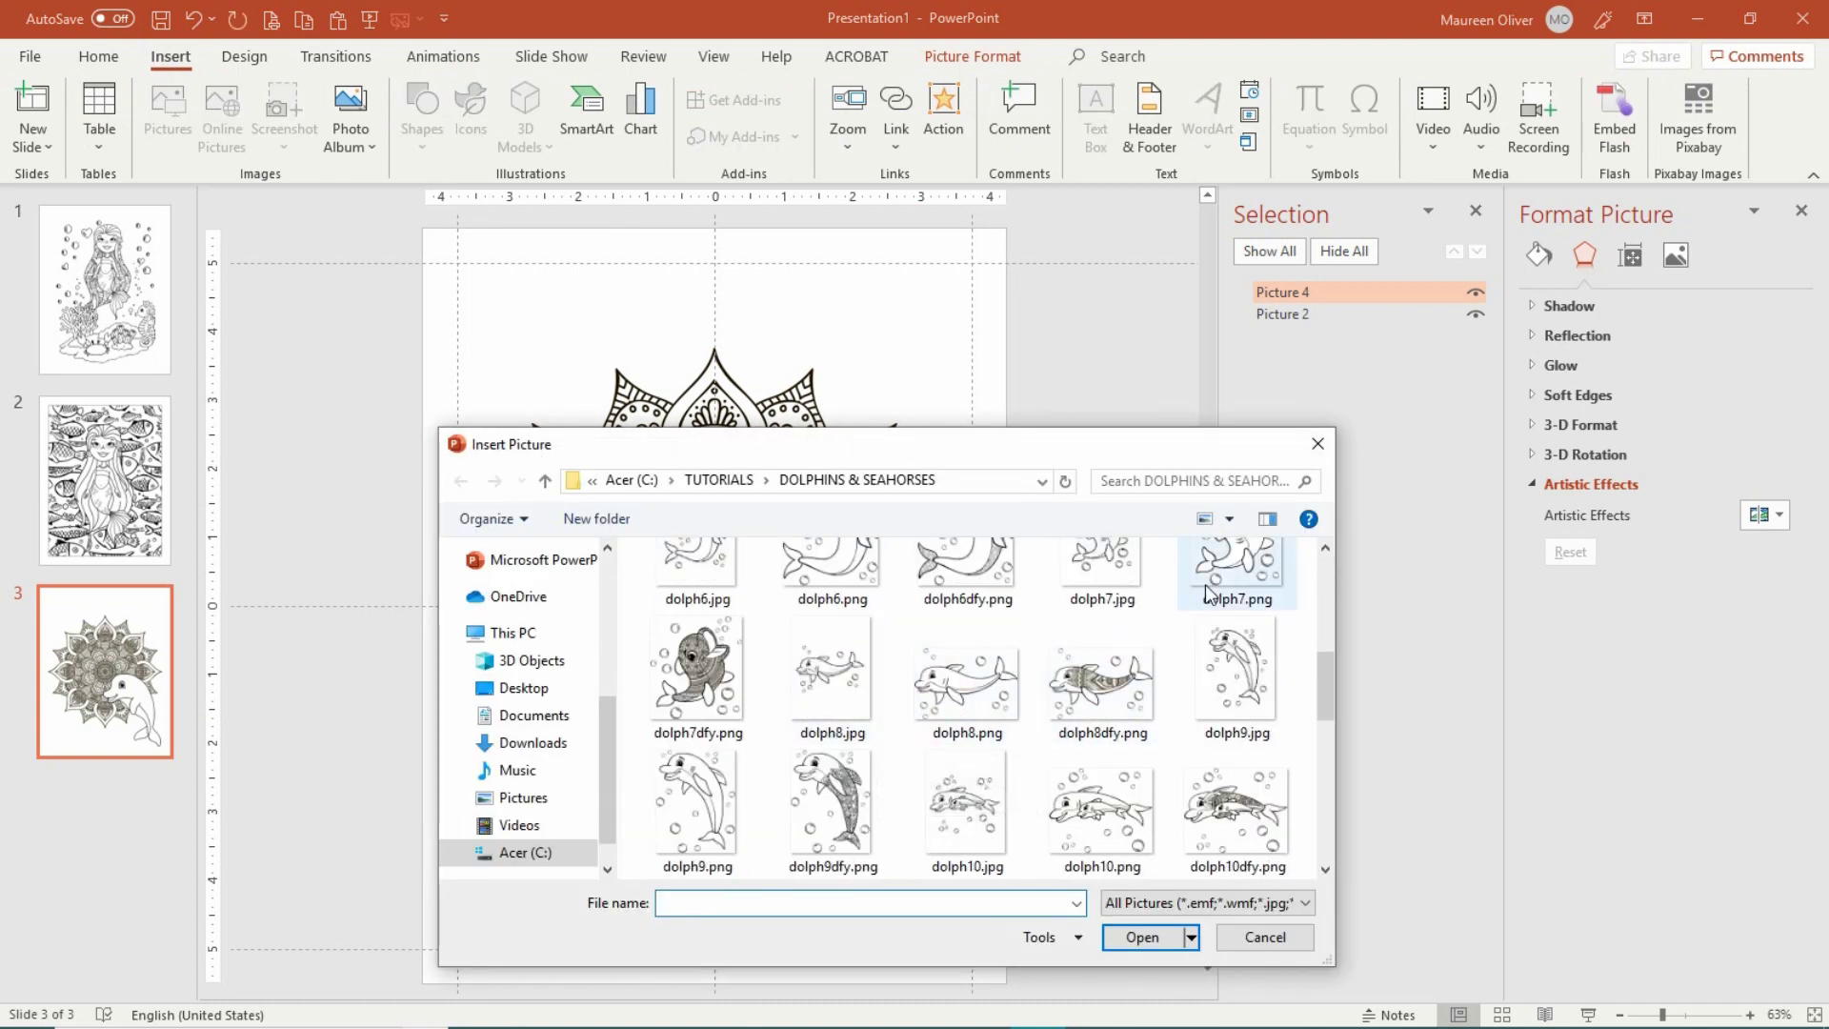
{"action": "double_click", "coordinate": [1240, 578]}
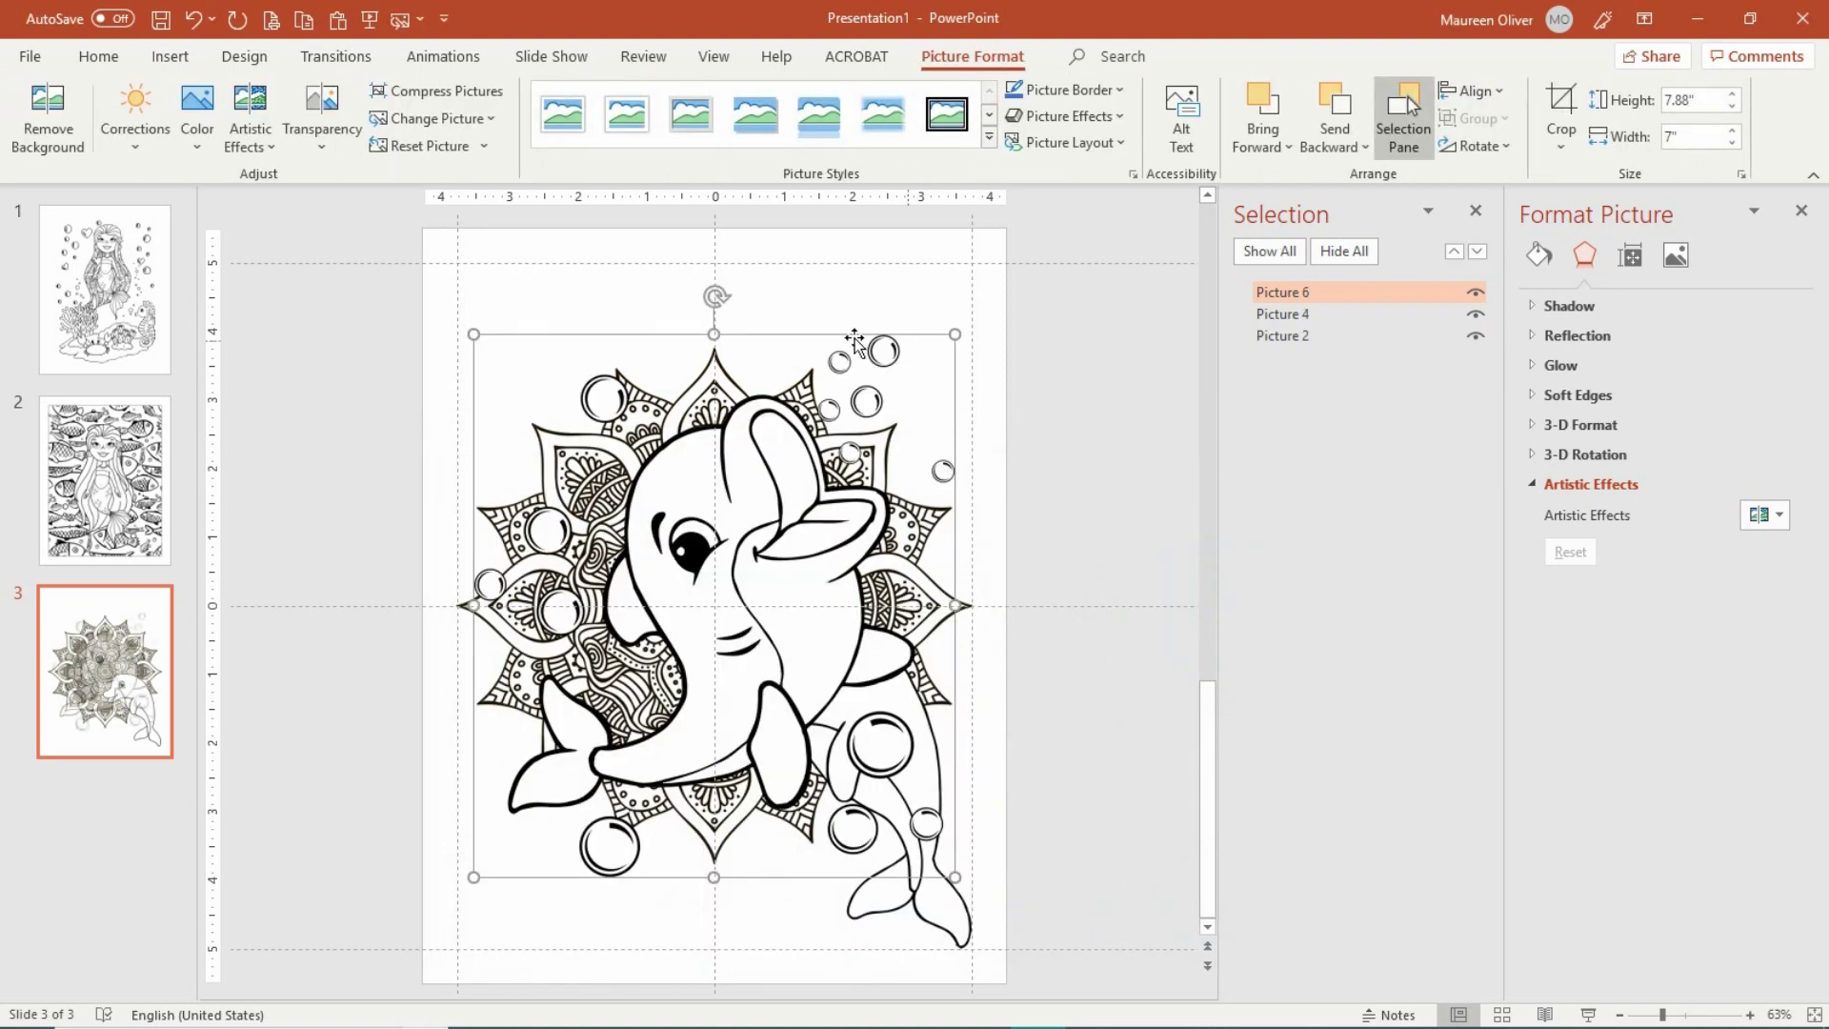
{"action": "left_click_drag", "start_coordinate": [724, 511], "coordinate": [672, 408]}
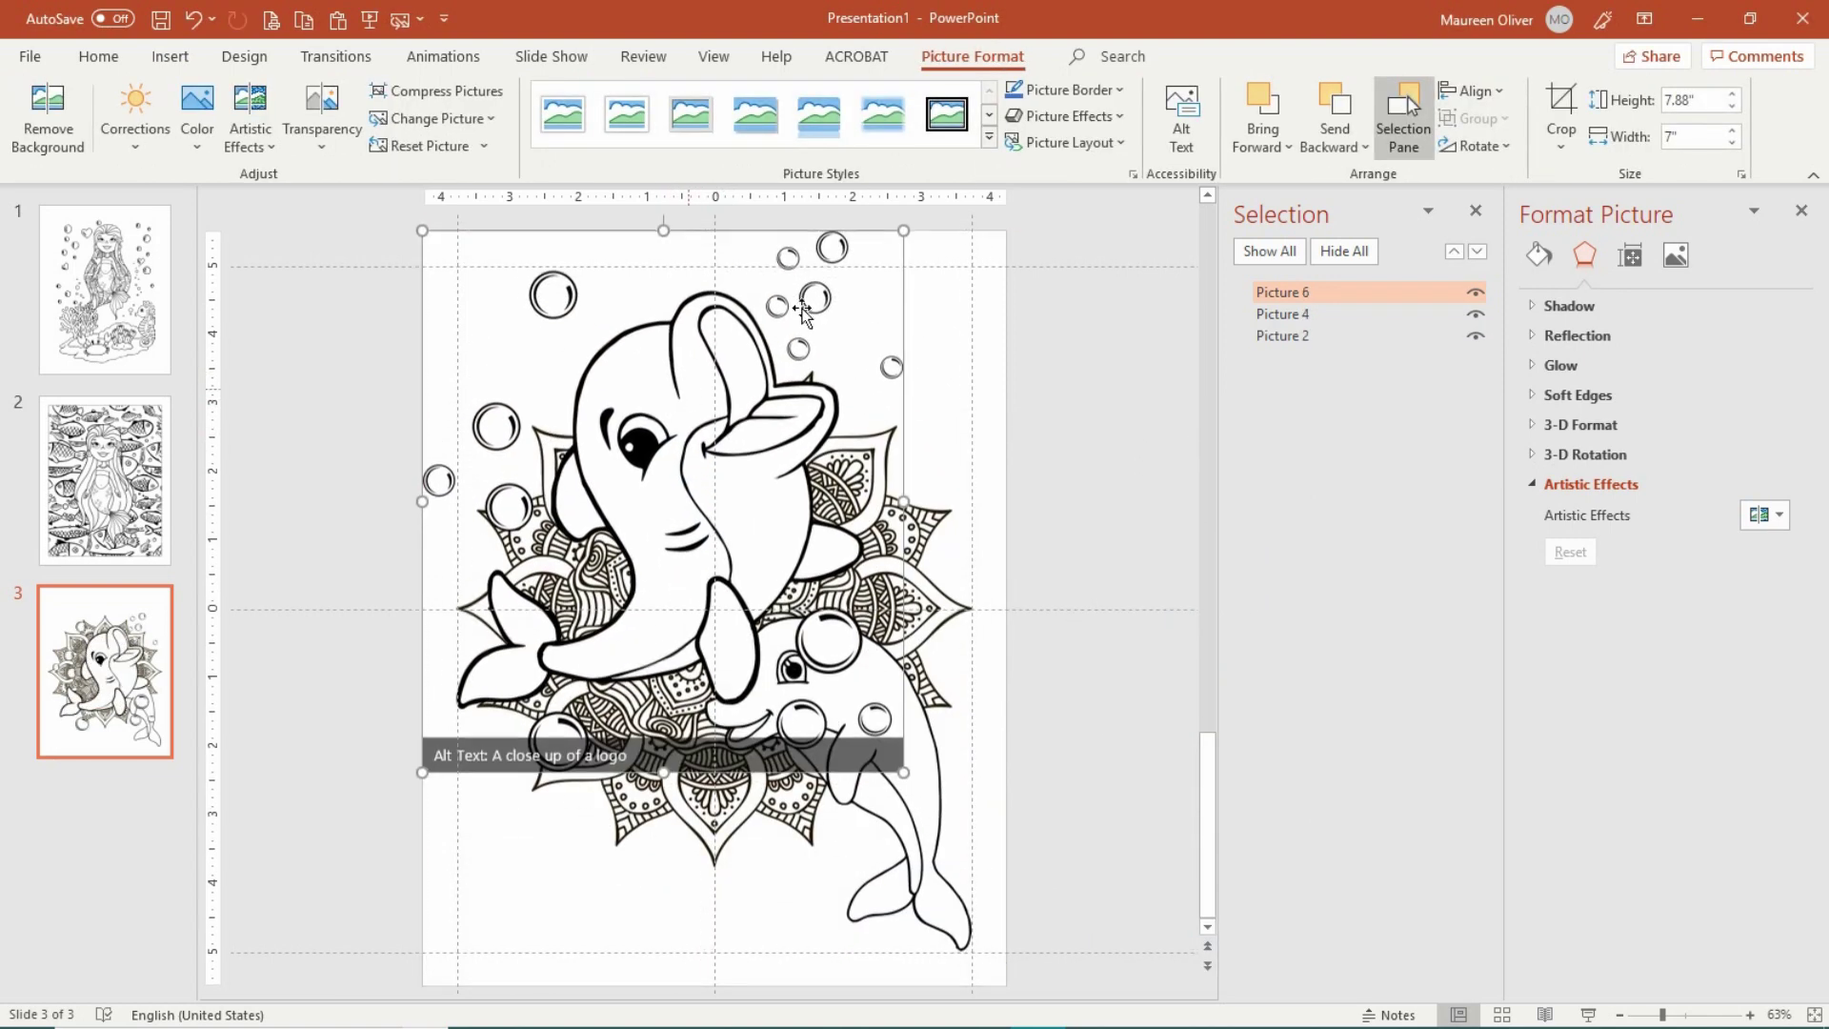
{"action": "left_click_drag", "start_coordinate": [904, 227], "coordinate": [752, 402]}
{"action": "left_click_drag", "start_coordinate": [616, 522], "coordinate": [659, 395]}
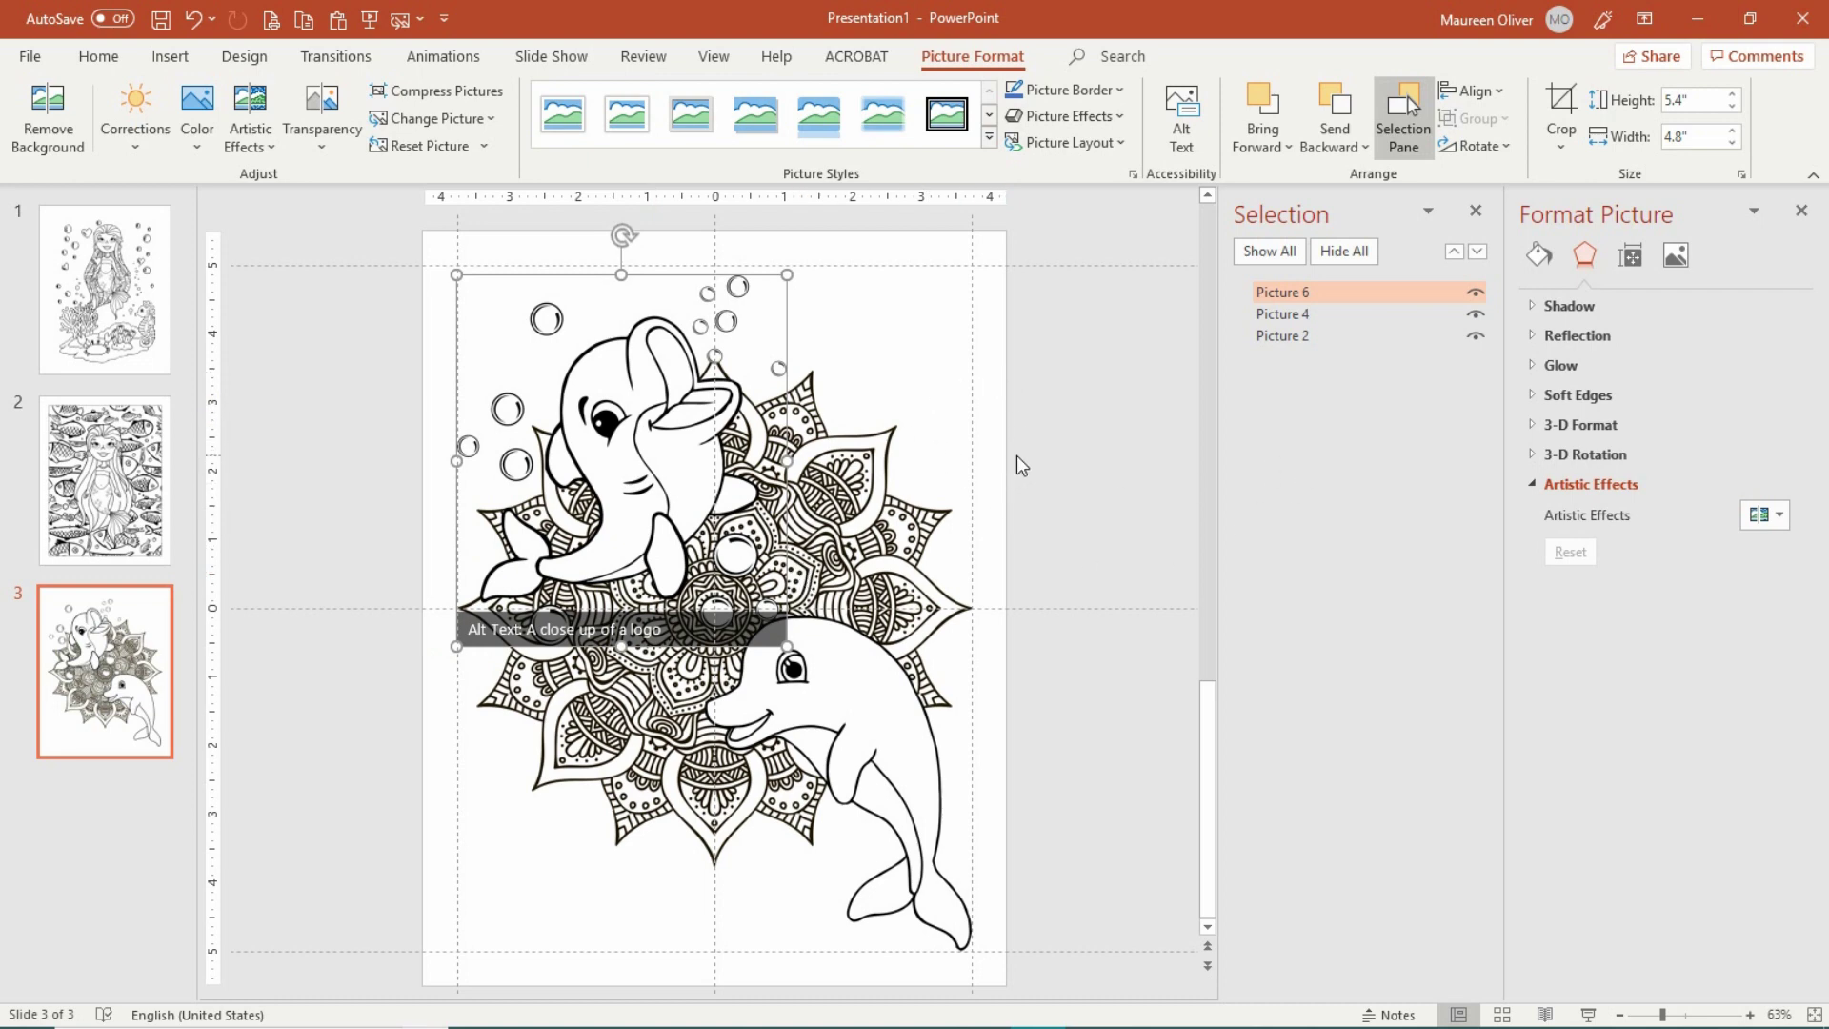
- Delete both dolphin pictures and move the mandala higher on the page
{"action": "key", "text": "Delete"}
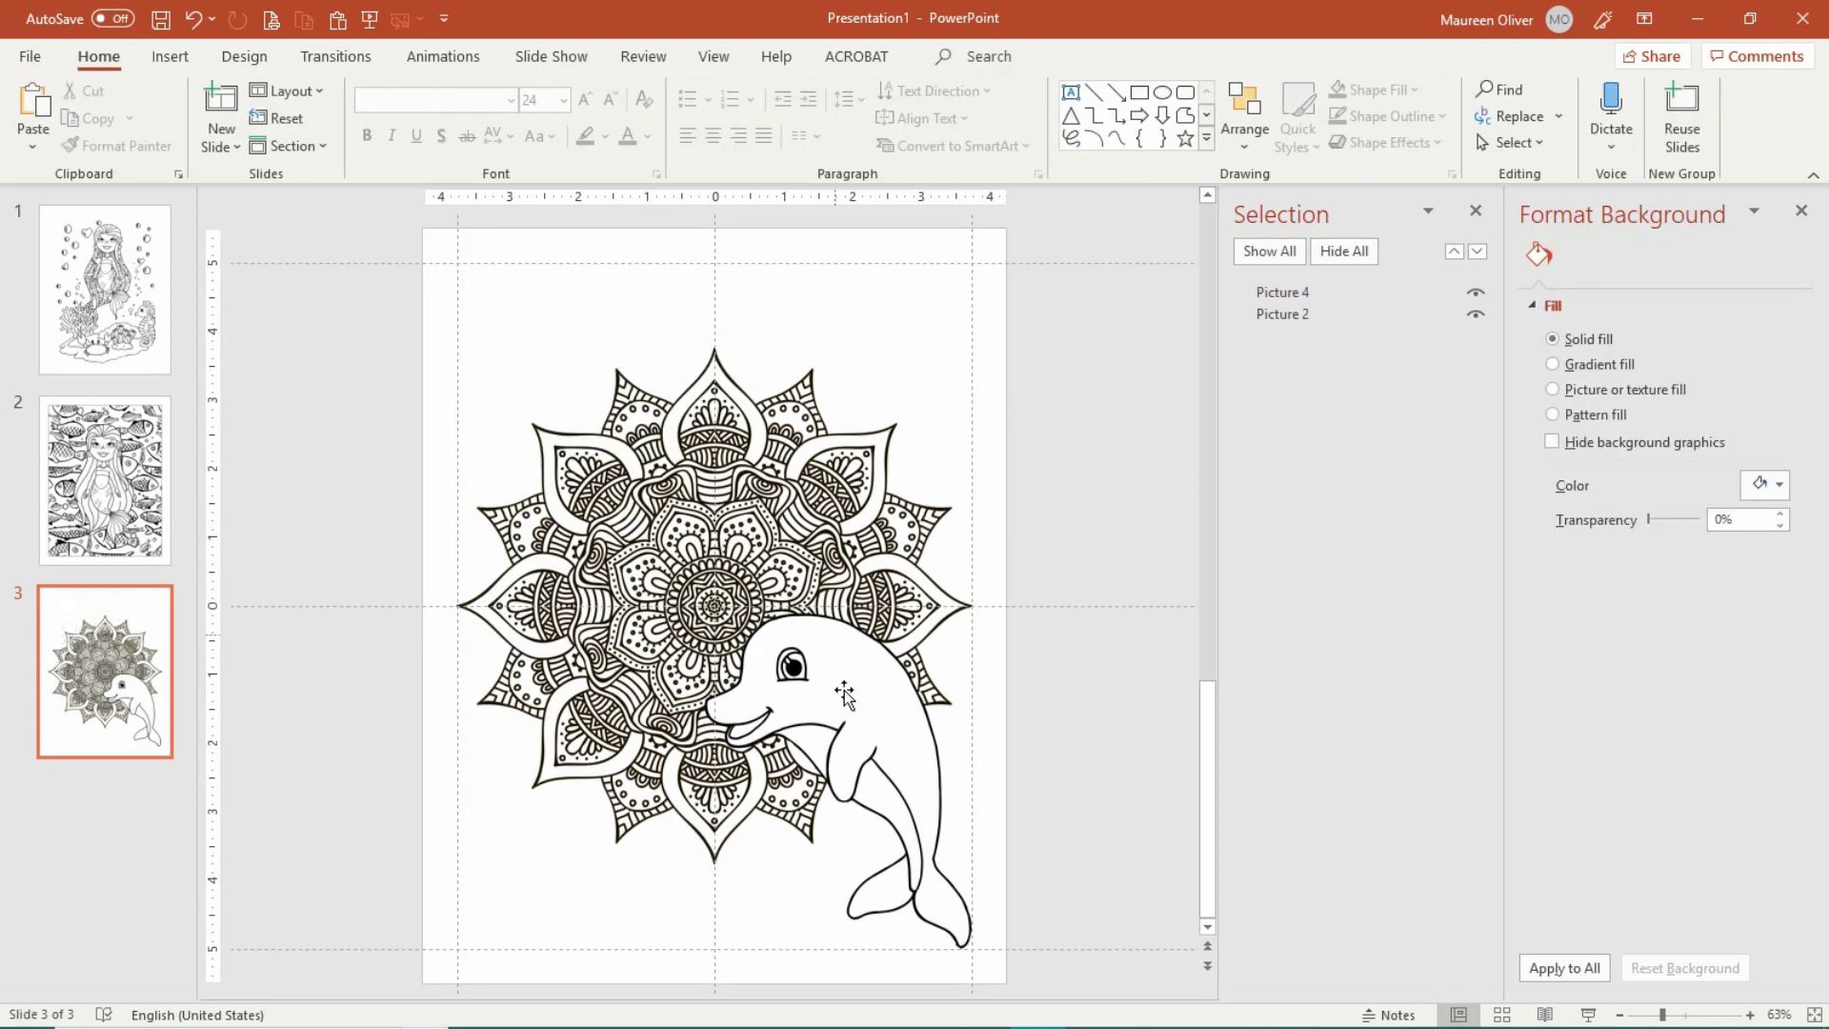
{"action": "left_click", "coordinate": [845, 690]}
{"action": "key", "text": "Delete"}
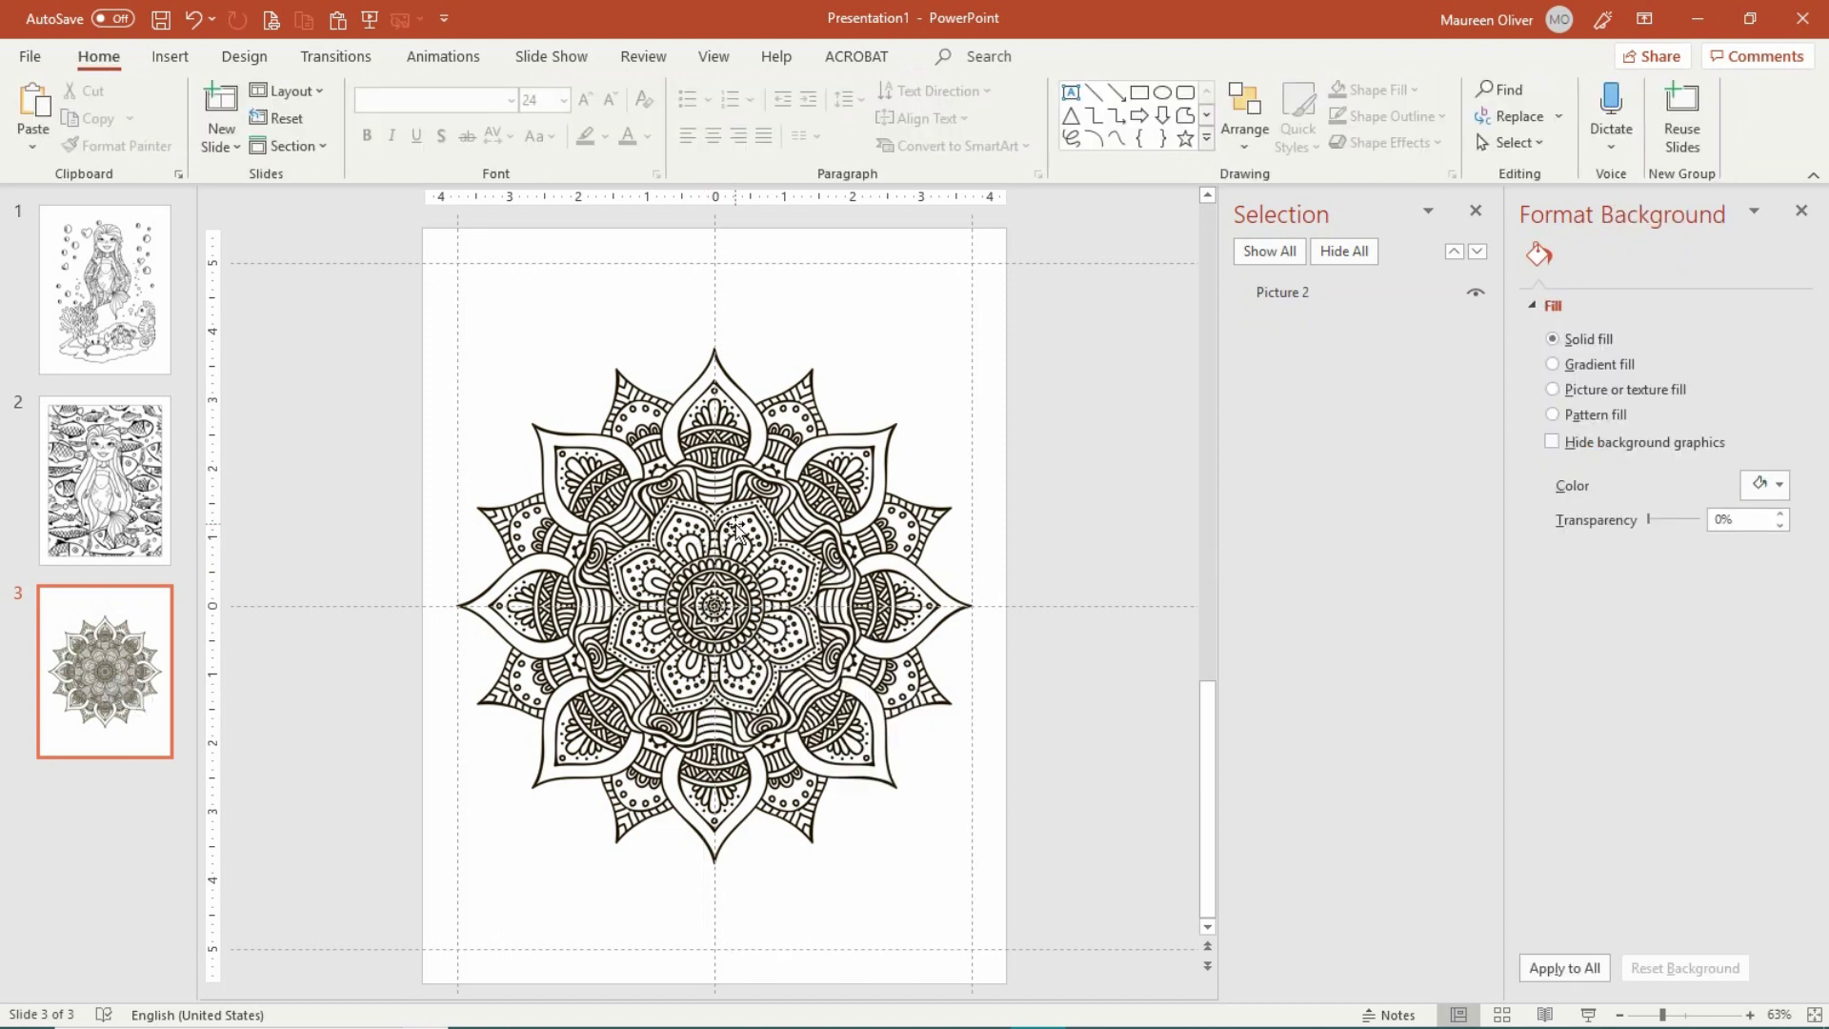
{"action": "left_click_drag", "start_coordinate": [737, 529], "coordinate": [734, 442]}
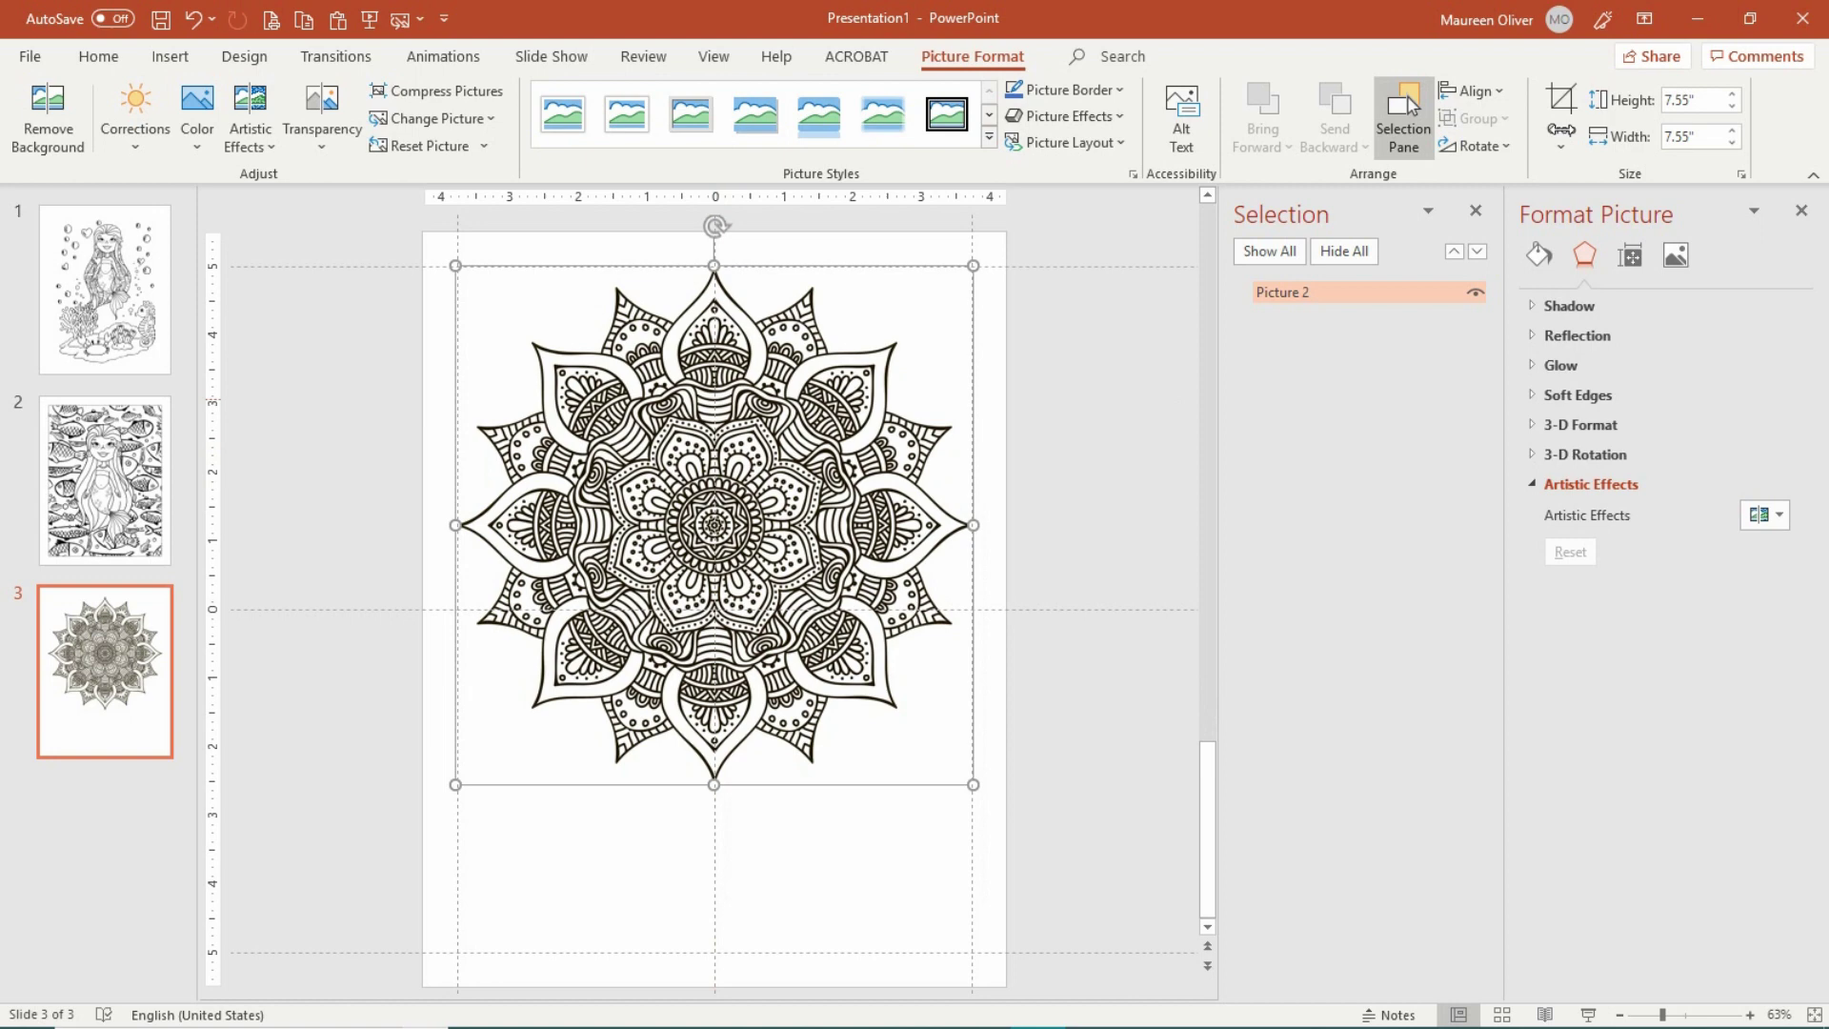
- Browse the DOLPHINS & SEAHORSES folder in the Insert Picture dialog to find the seahorse files
{"action": "left_click", "coordinate": [170, 56]}
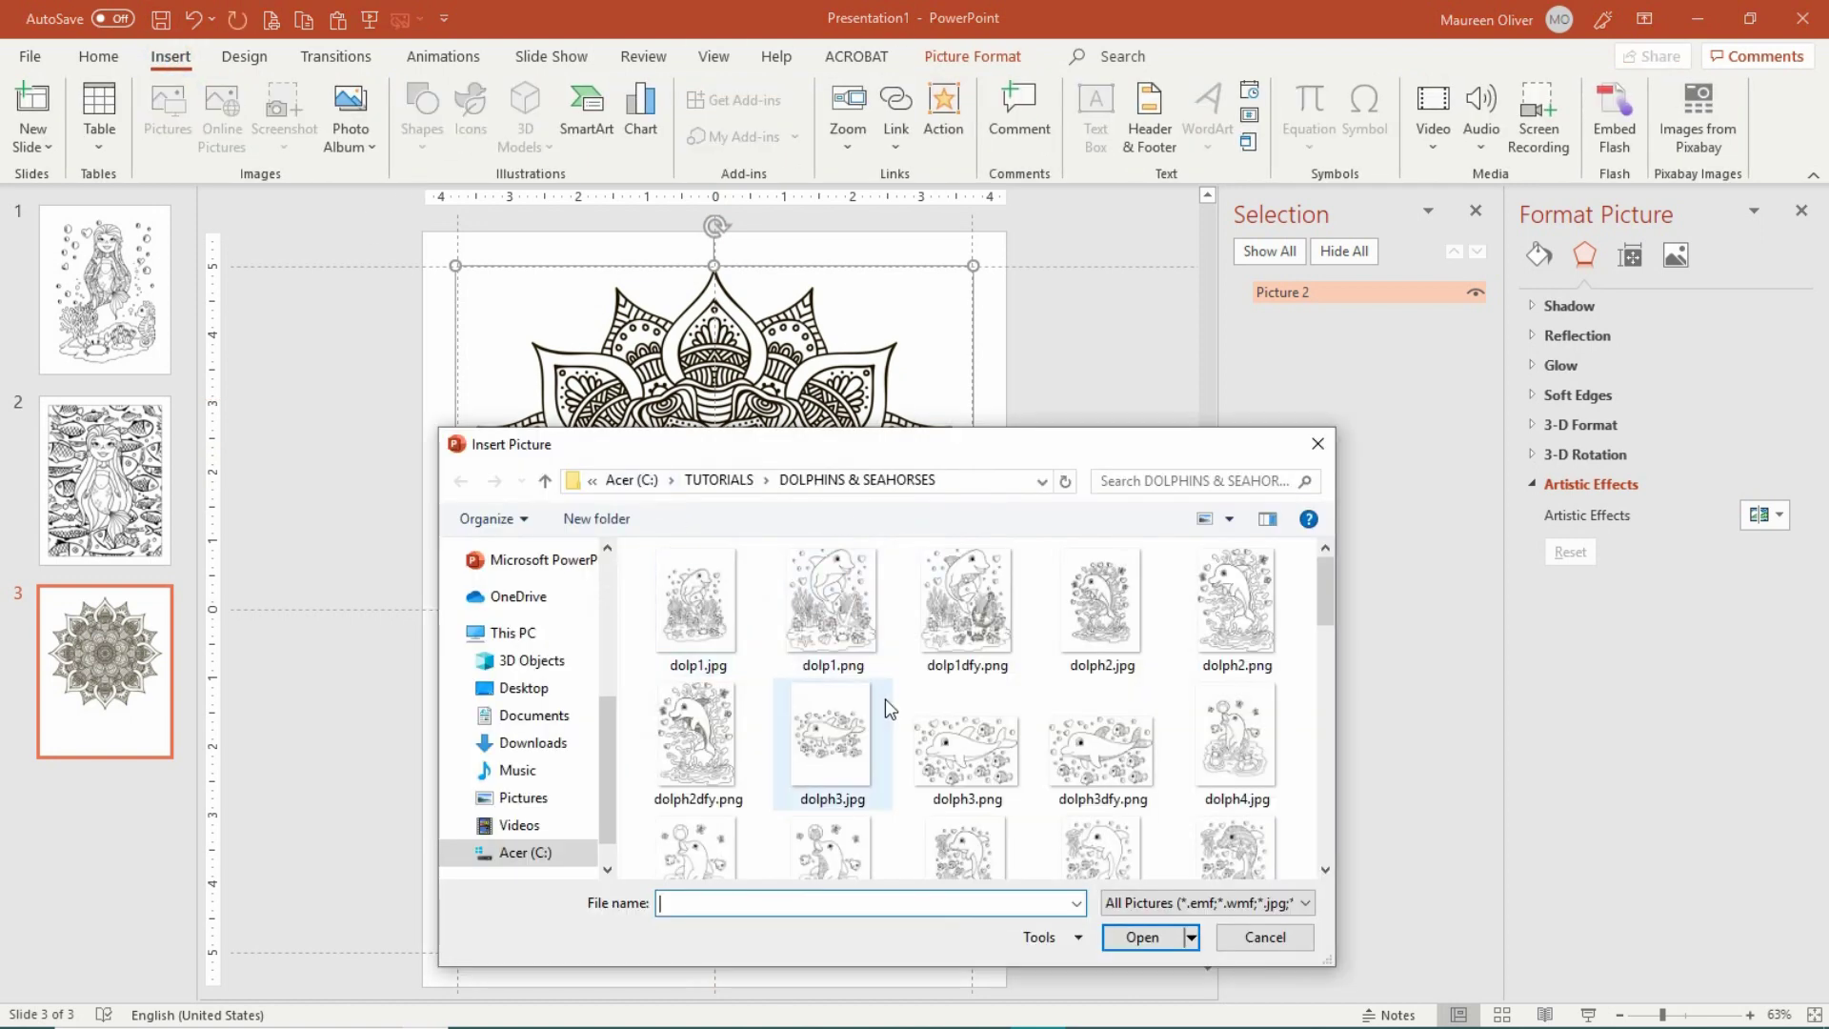
{"action": "scroll", "coordinate": [1105, 686], "scroll_direction": "up", "scroll_amount": 1}
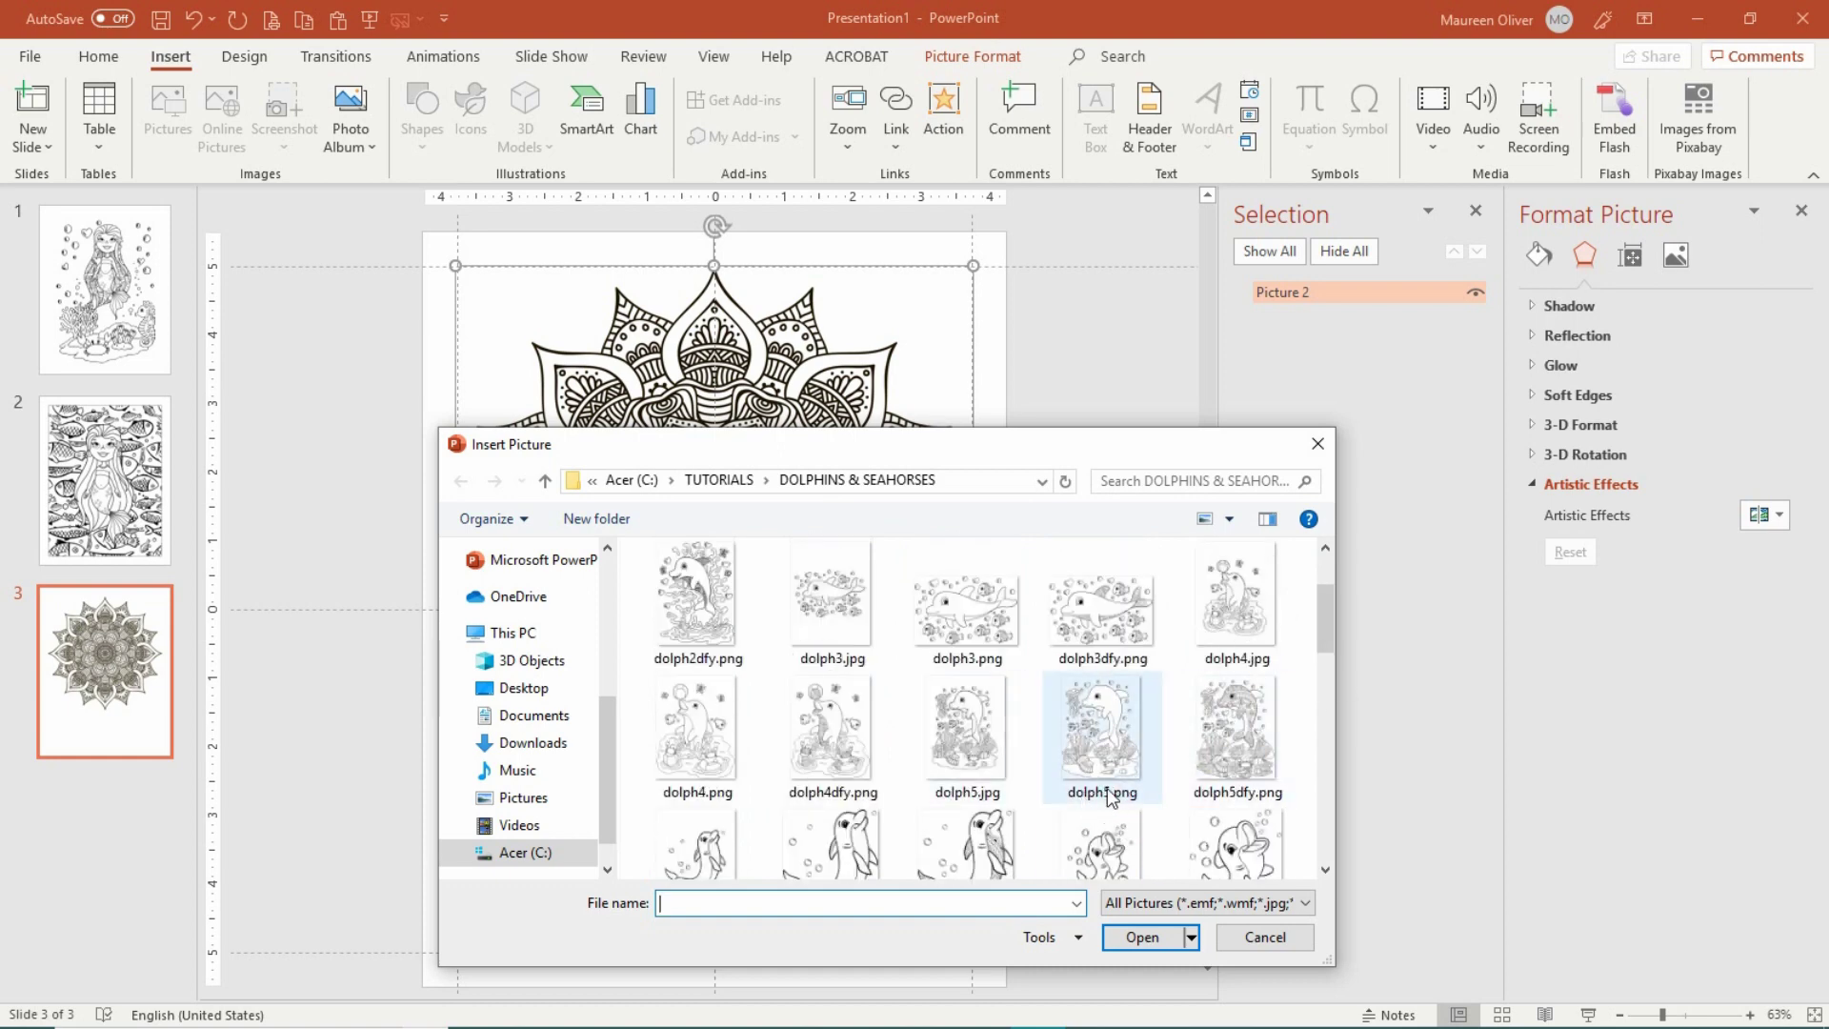
{"action": "scroll", "coordinate": [1110, 799], "scroll_direction": "down", "scroll_amount": 5}
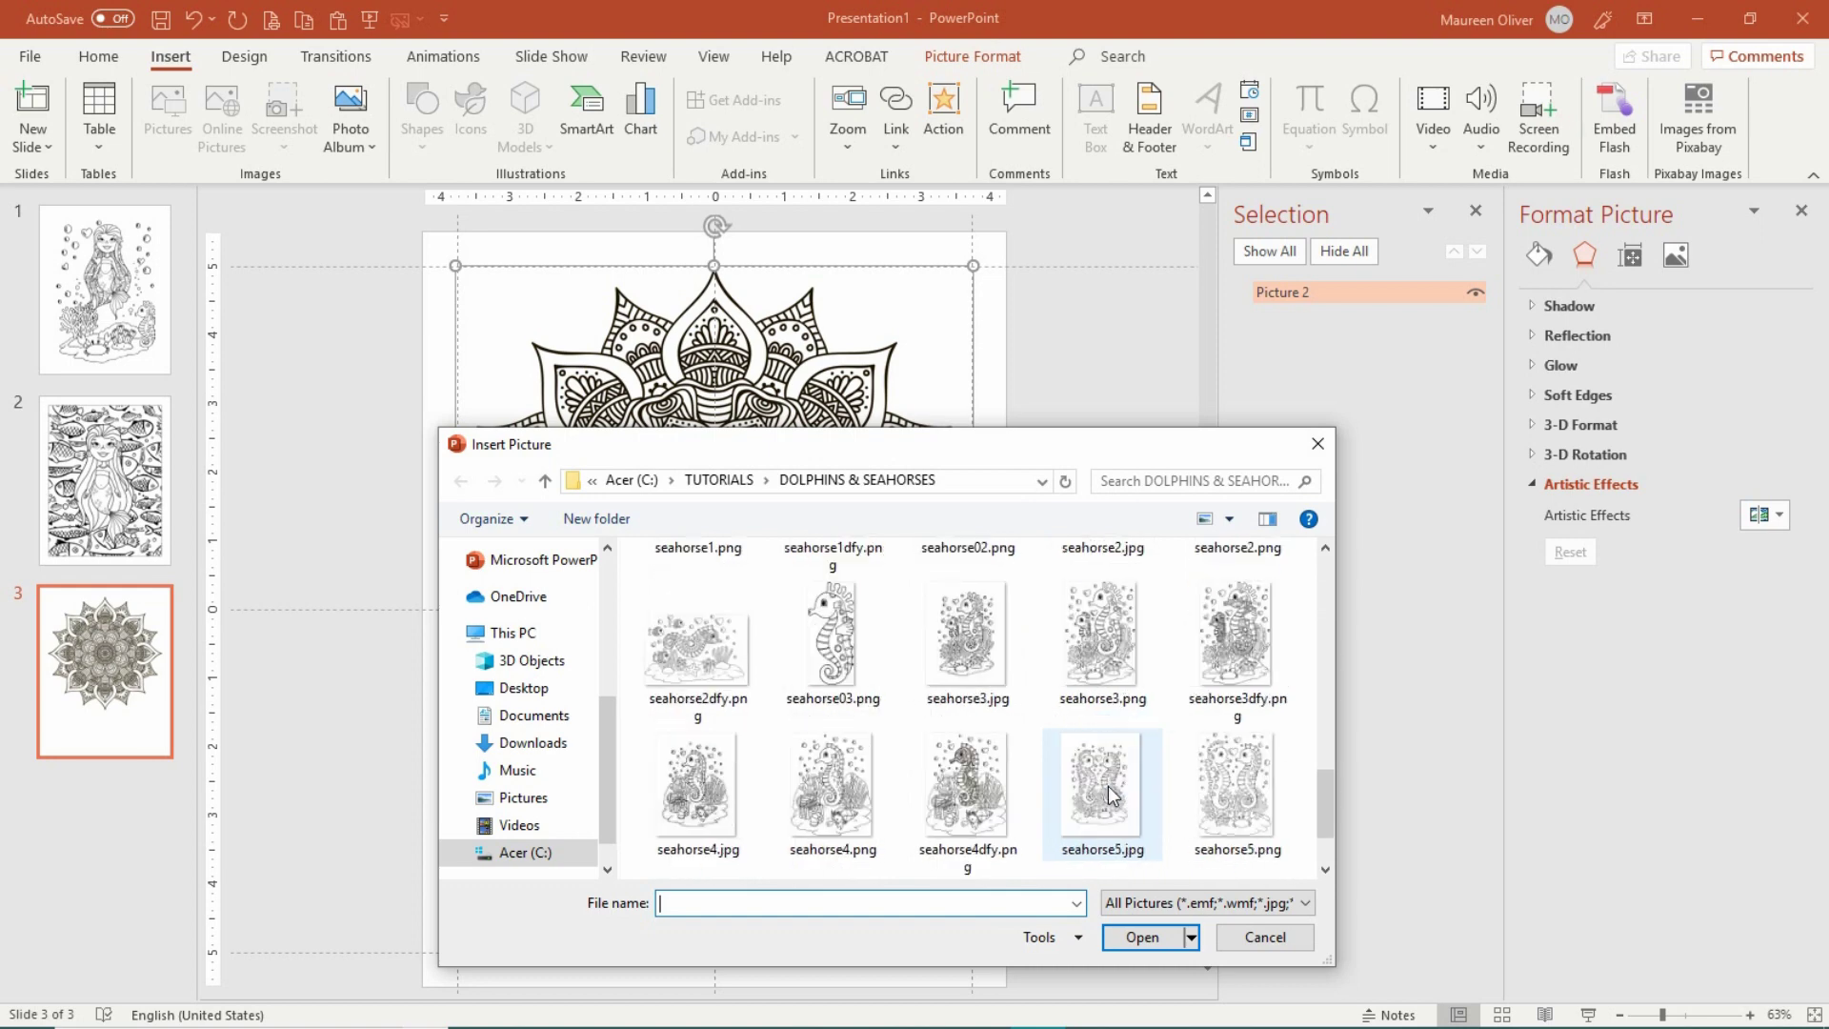
{"action": "scroll", "coordinate": [1108, 791], "scroll_direction": "down", "scroll_amount": 3}
{"action": "scroll", "coordinate": [1110, 791], "scroll_direction": "up", "scroll_amount": 3}
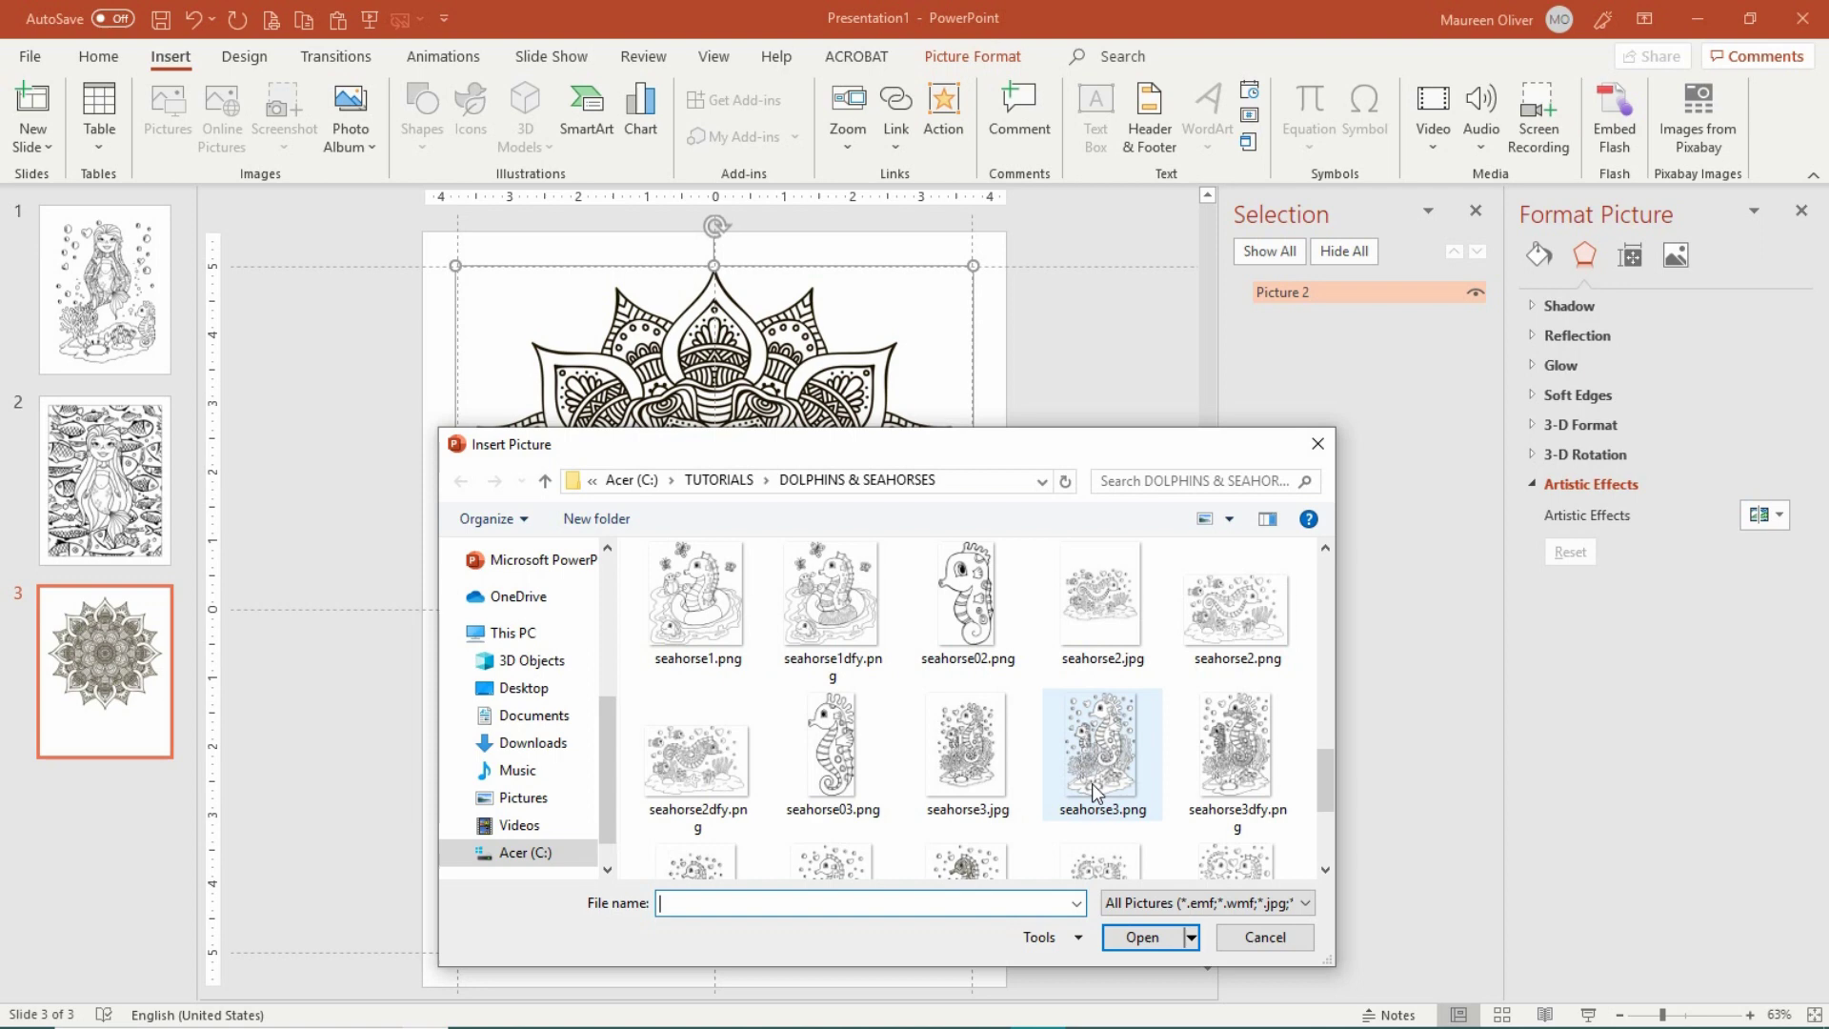
{"action": "scroll", "coordinate": [1092, 783], "scroll_direction": "down", "scroll_amount": 1}
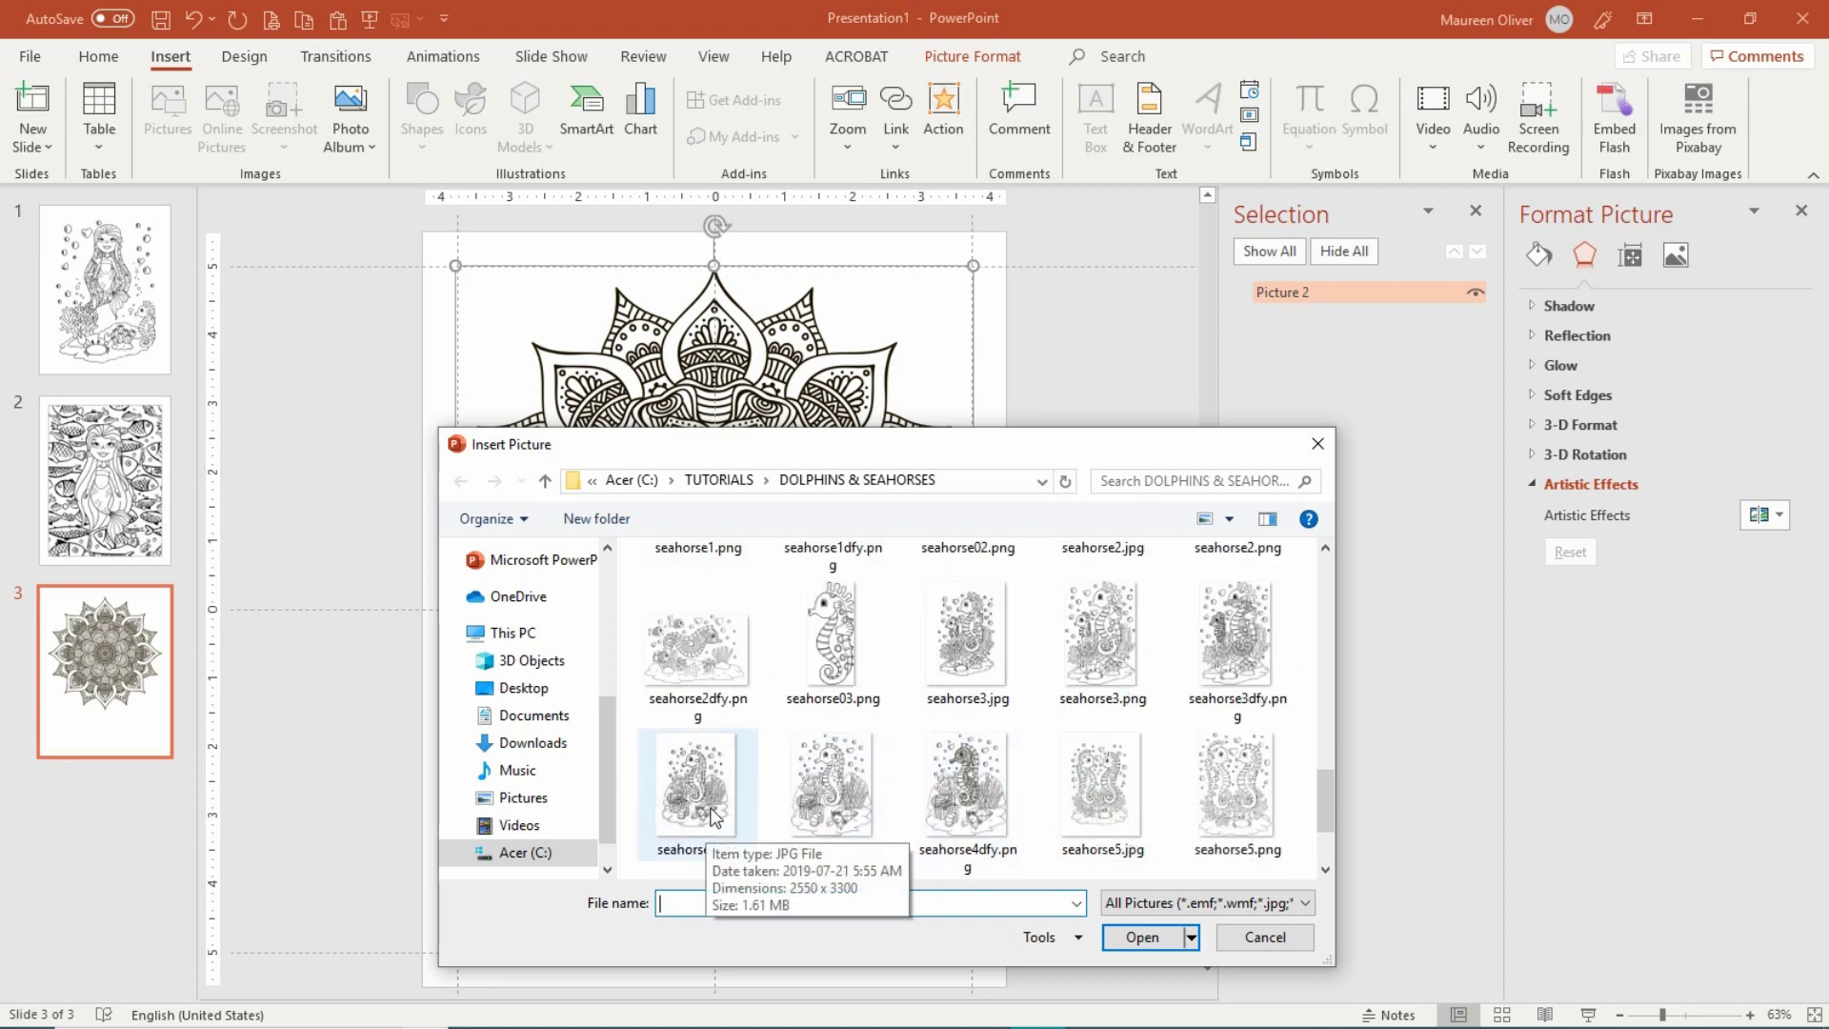
- Insert seahorse4.jpg, shrink it to 5.31 by 6.83 inches, and place it over the mandala's lower half
{"action": "double_click", "coordinate": [872, 793]}
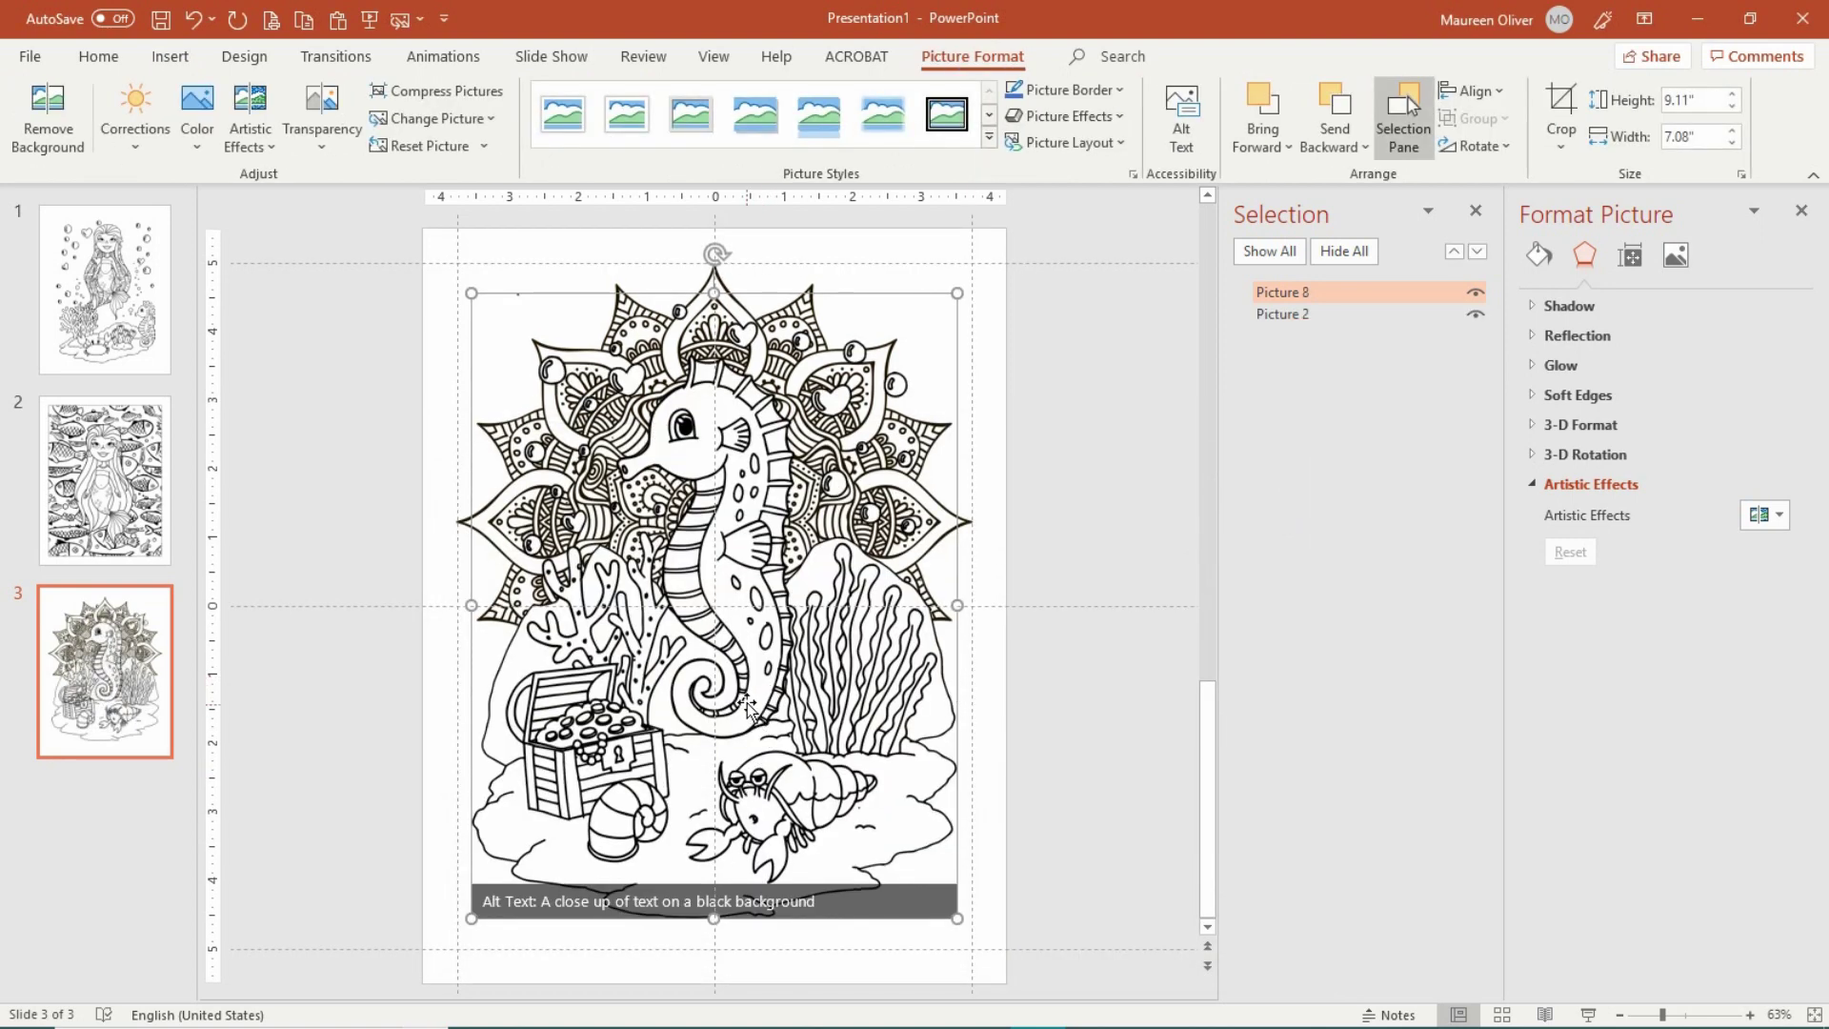
{"action": "left_click_drag", "start_coordinate": [747, 707], "coordinate": [747, 737]}
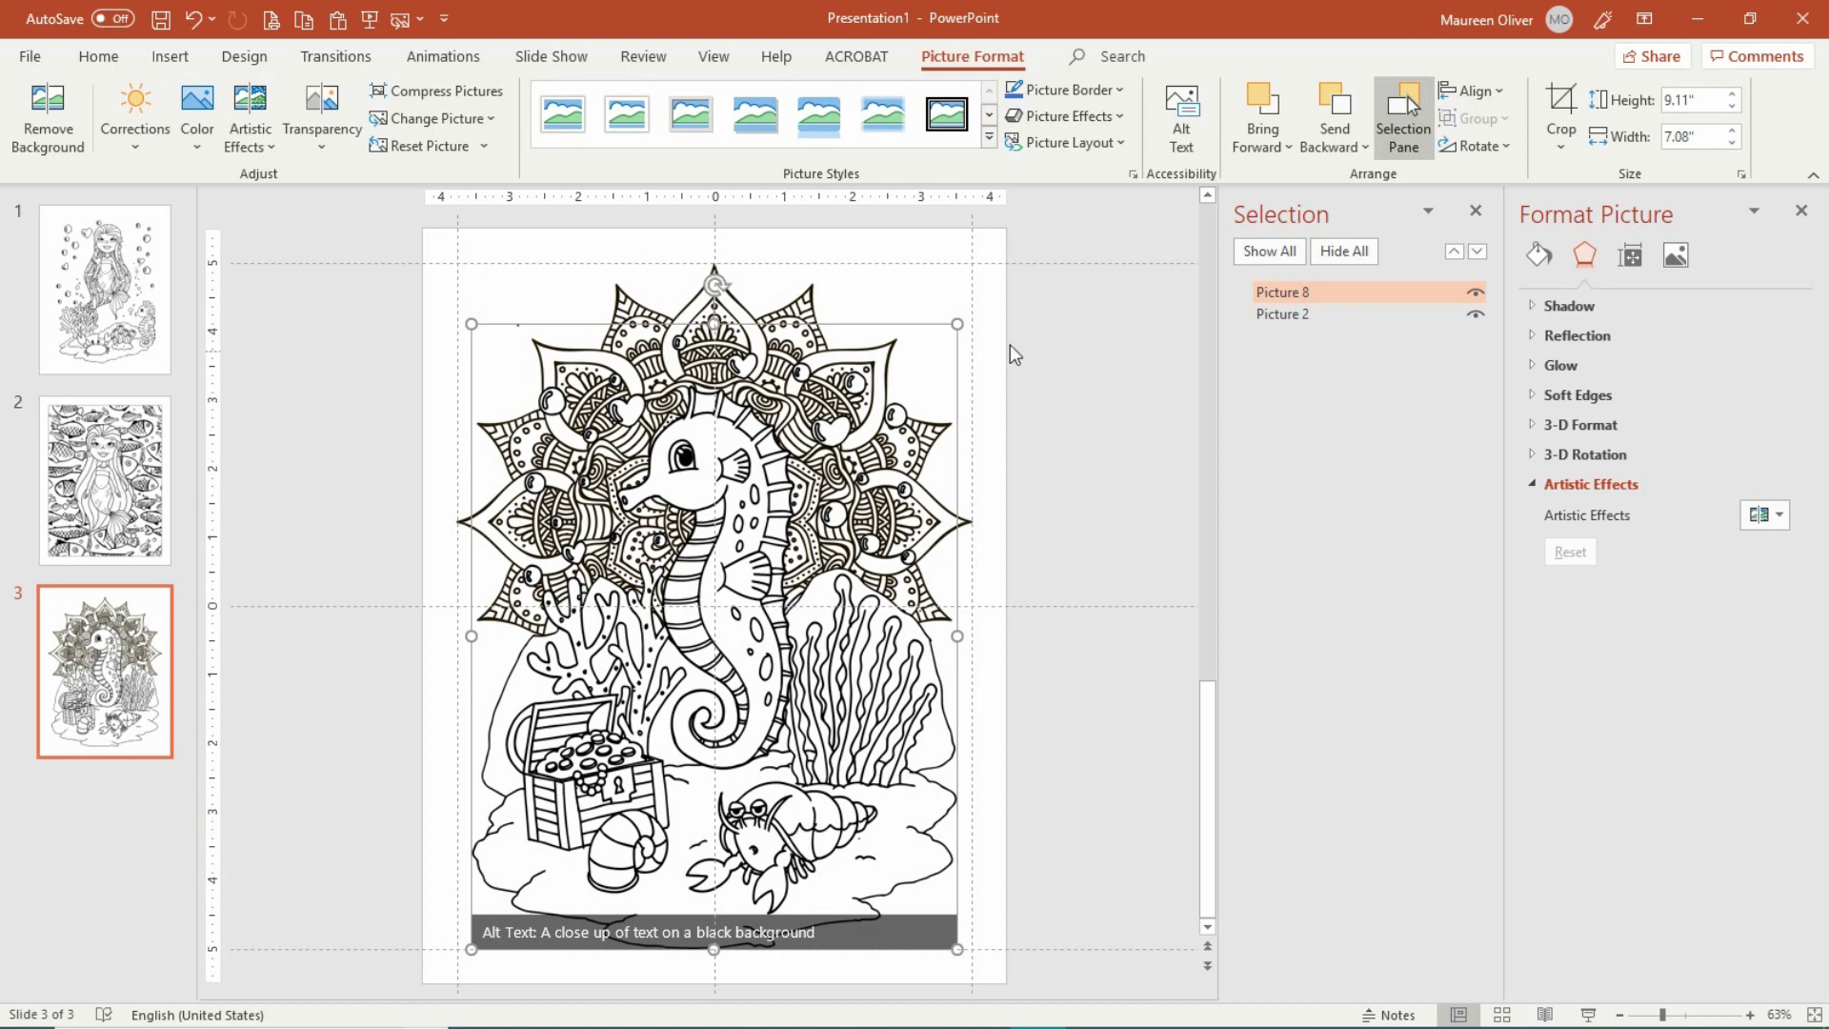
{"action": "left_click_drag", "start_coordinate": [960, 324], "coordinate": [837, 595]}
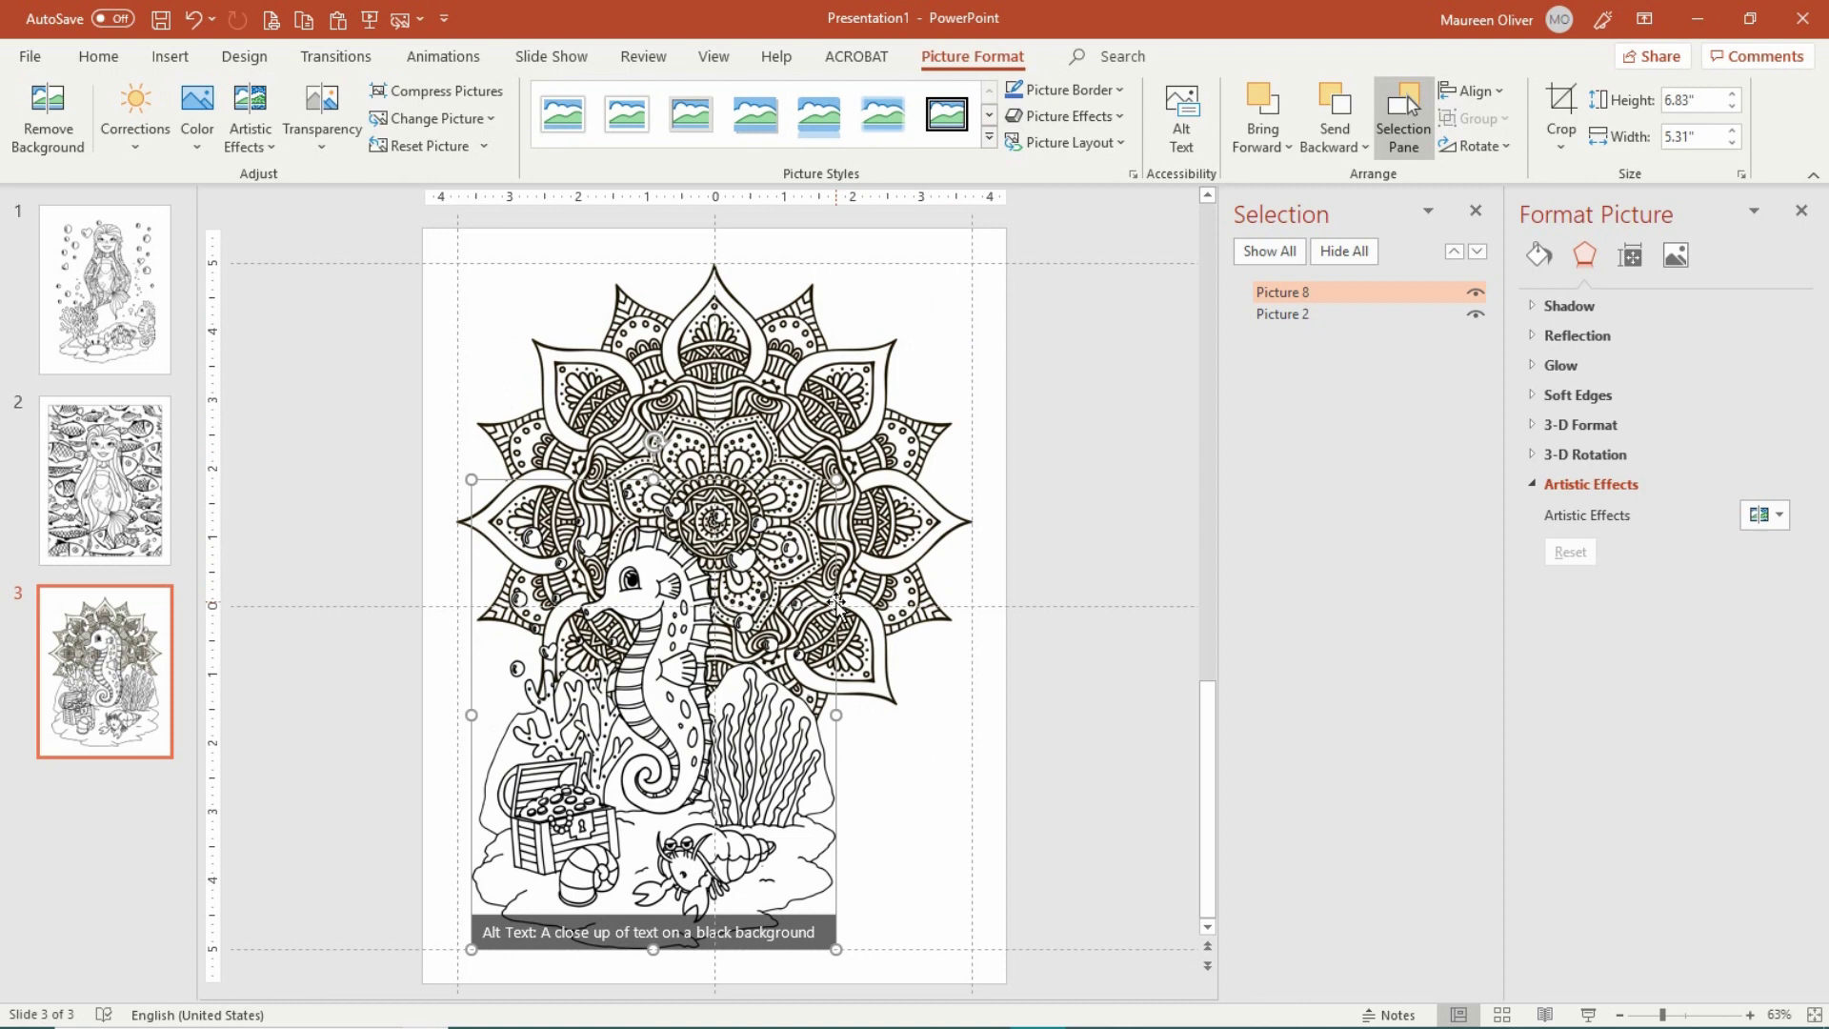
{"action": "left_click_drag", "start_coordinate": [688, 810], "coordinate": [754, 810]}
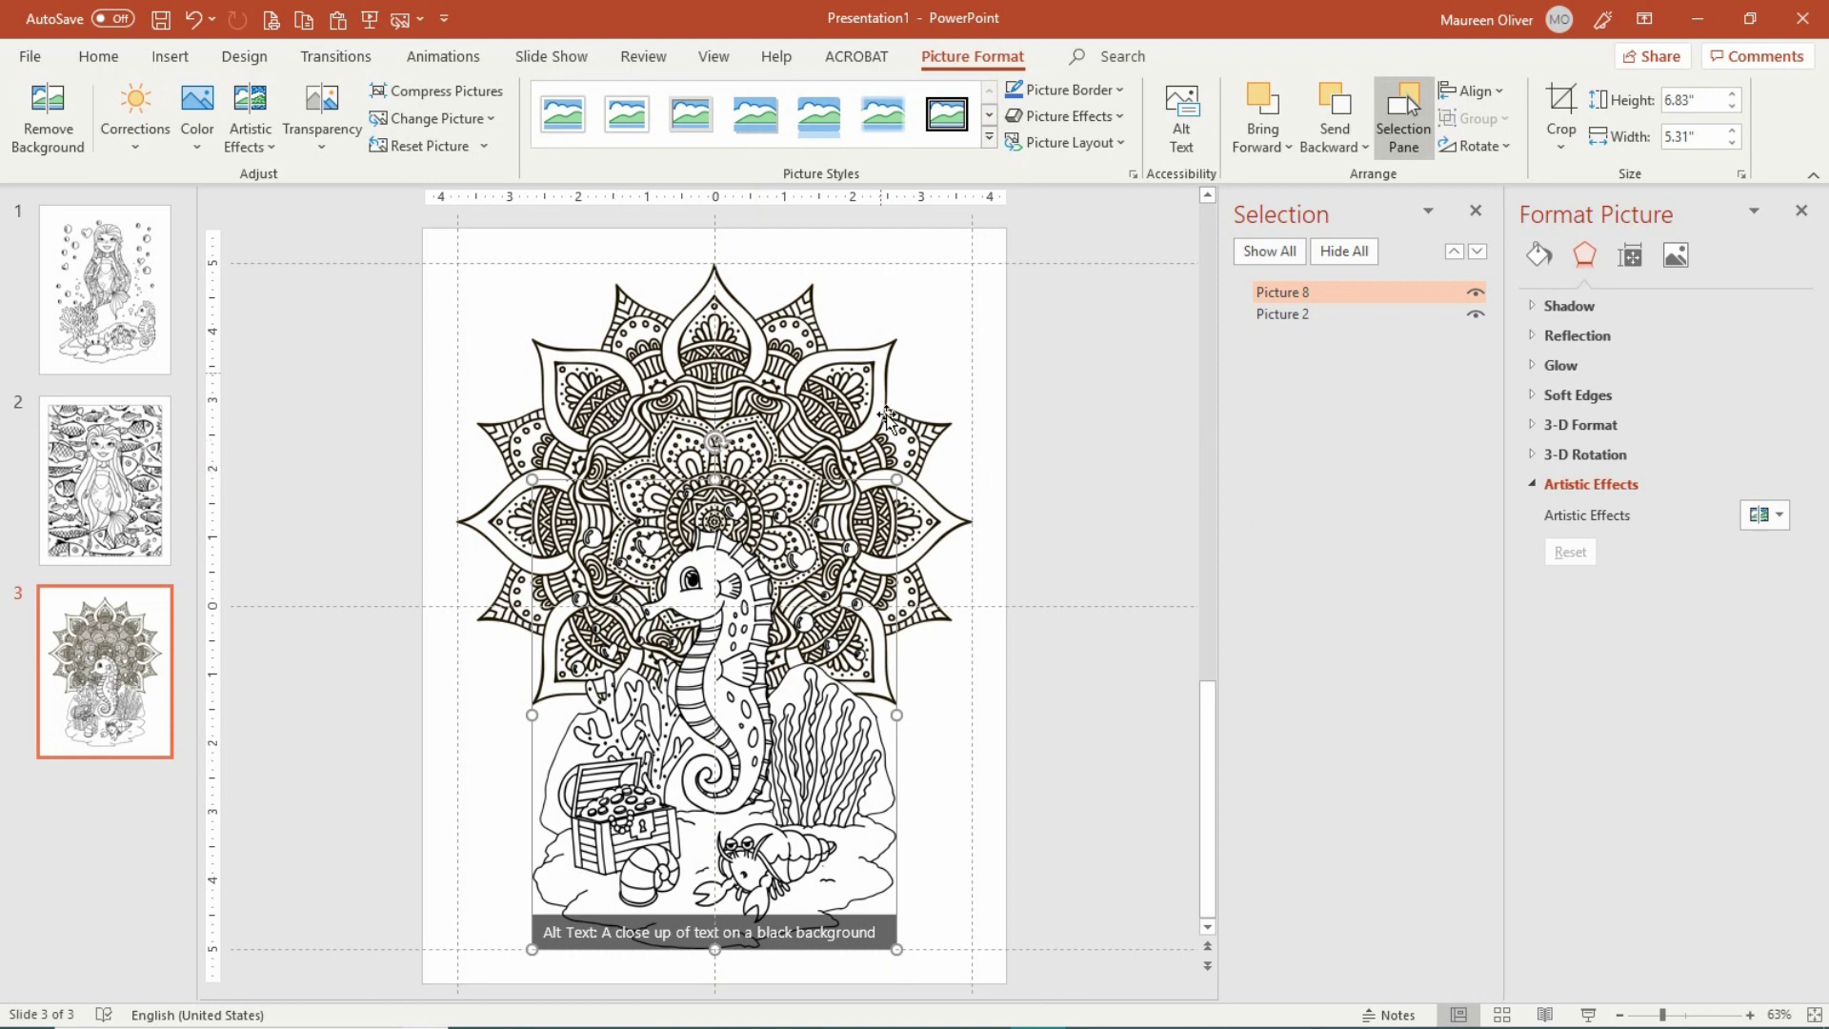
- Apply the second Outer shadow from Picture Effects to the seahorse scene
{"action": "left_click", "coordinate": [1064, 115]}
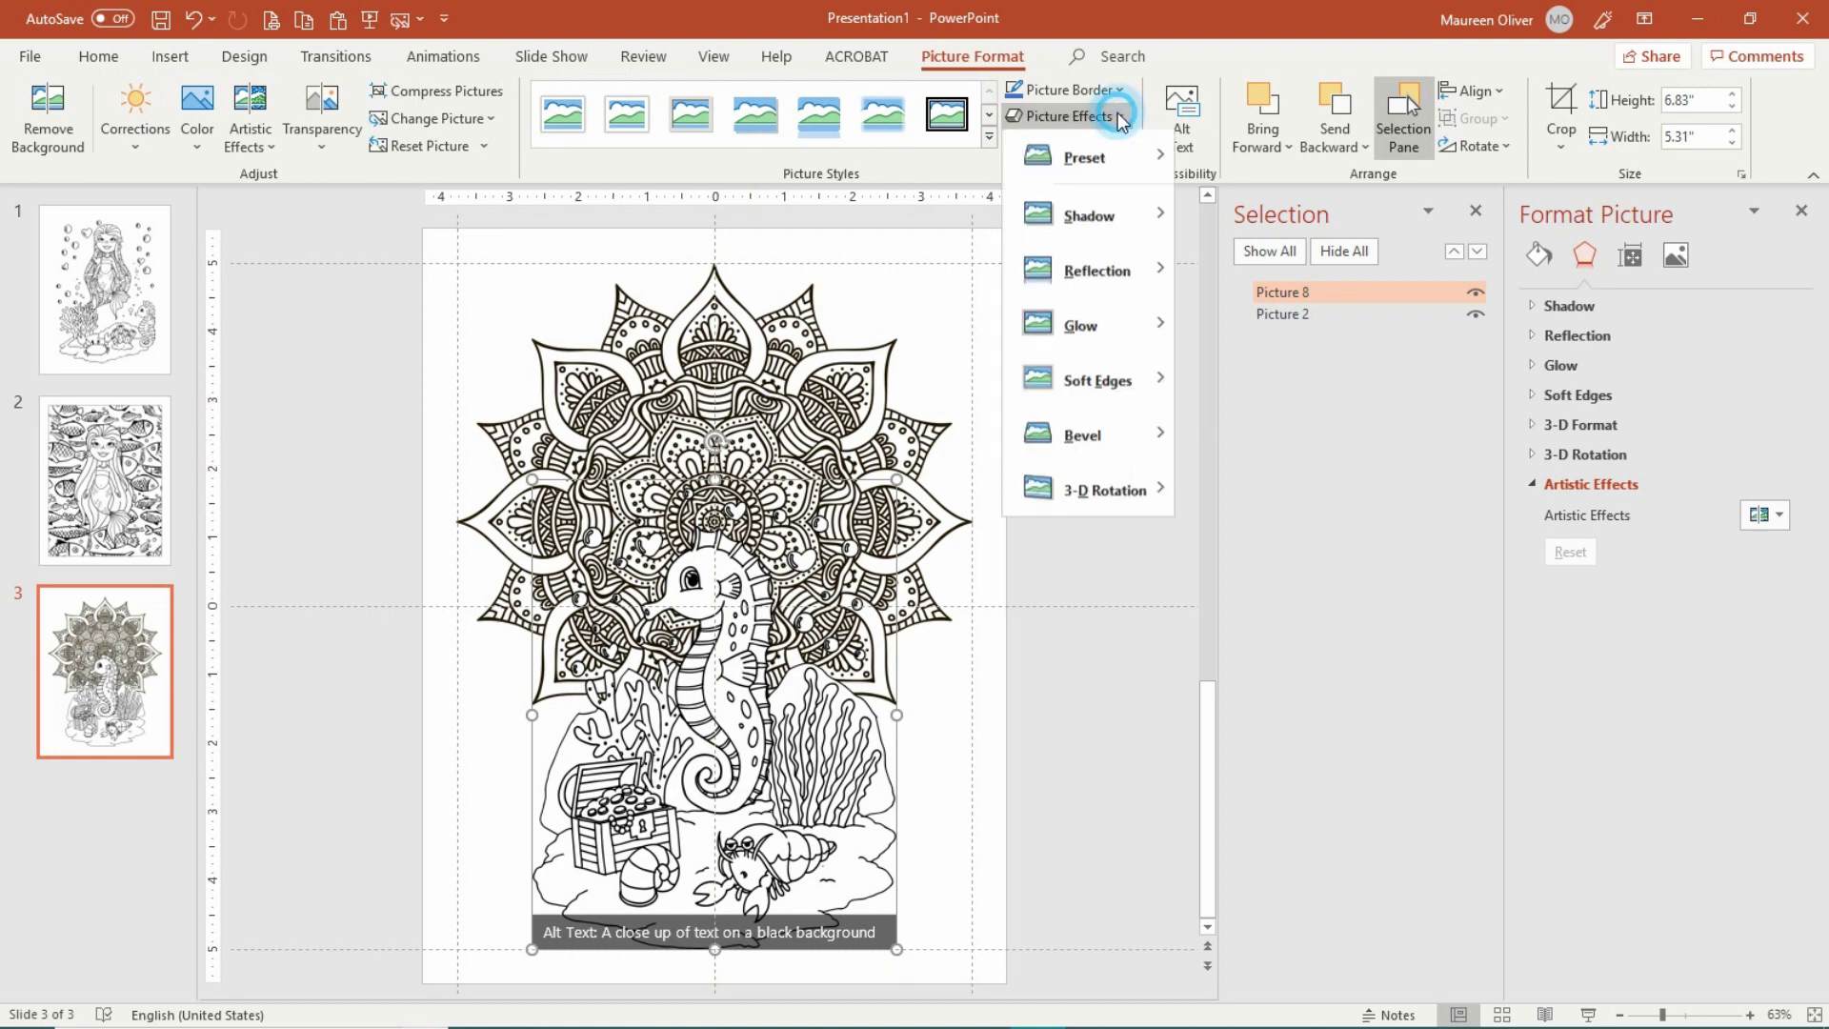
{"action": "mouse_move", "coordinate": [1084, 223]}
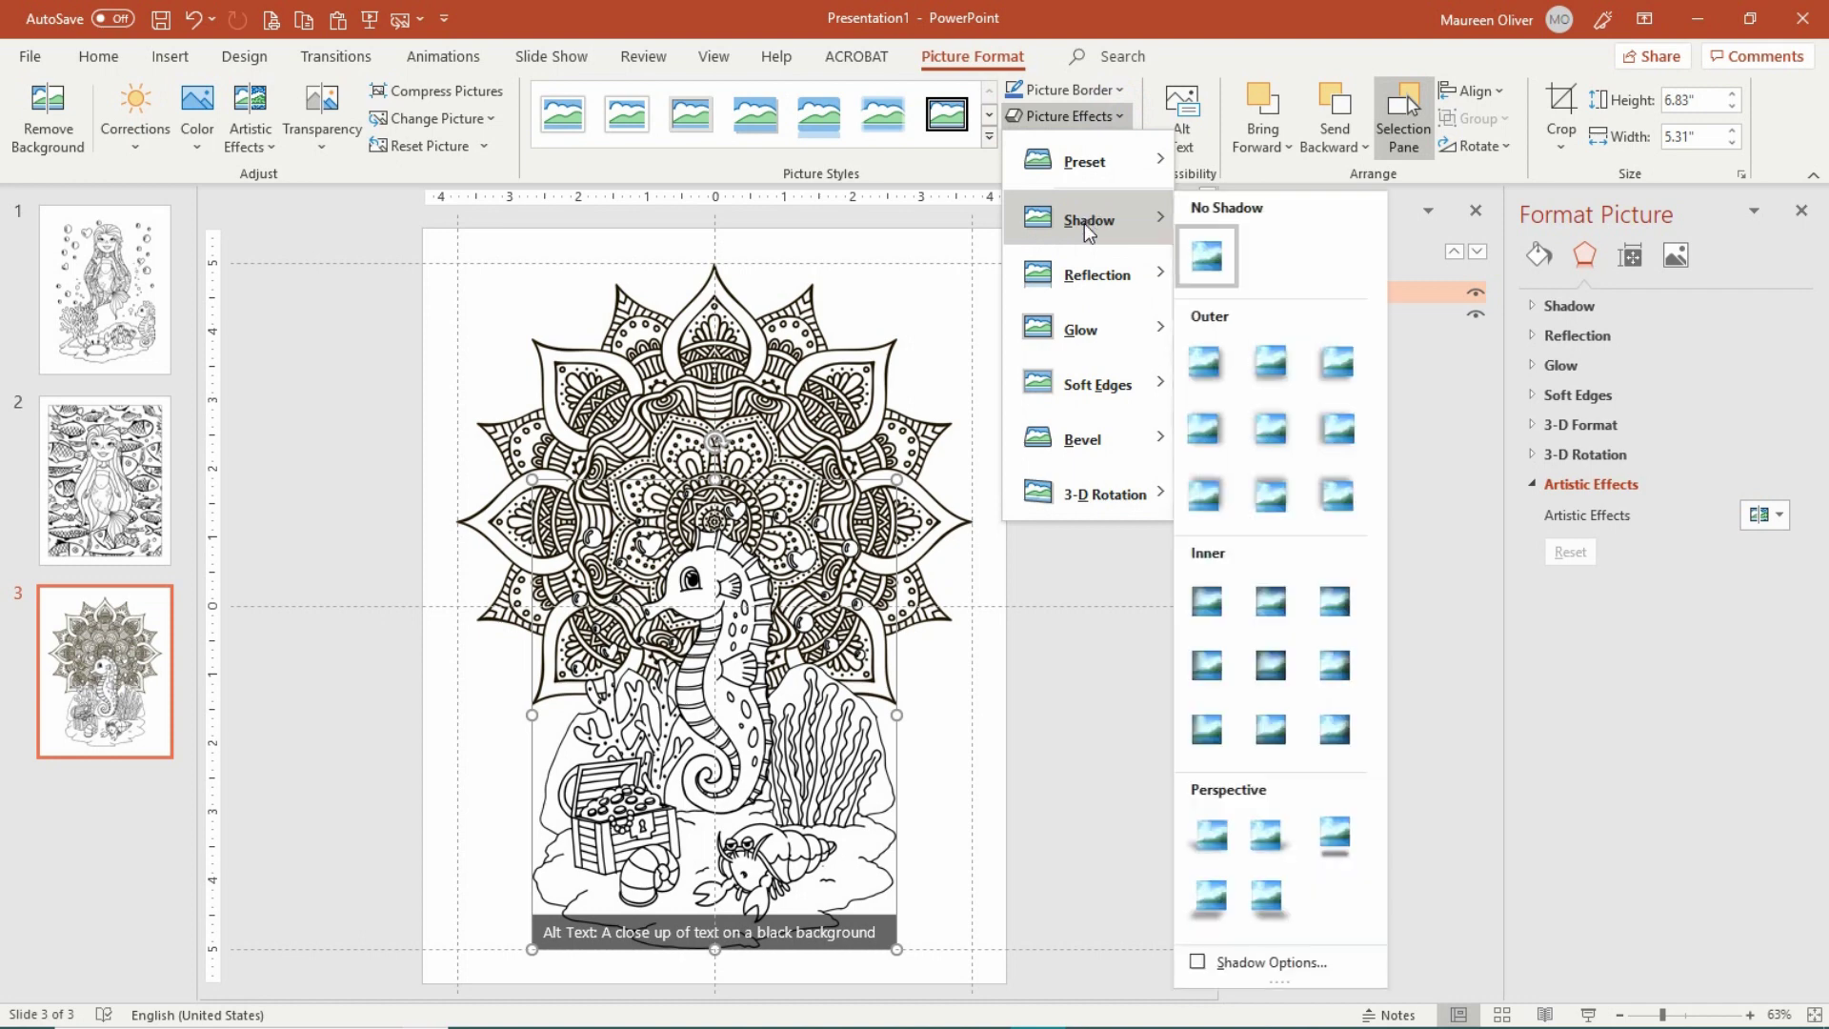
{"action": "left_click", "coordinate": [1275, 369]}
{"action": "left_click", "coordinate": [1130, 362]}
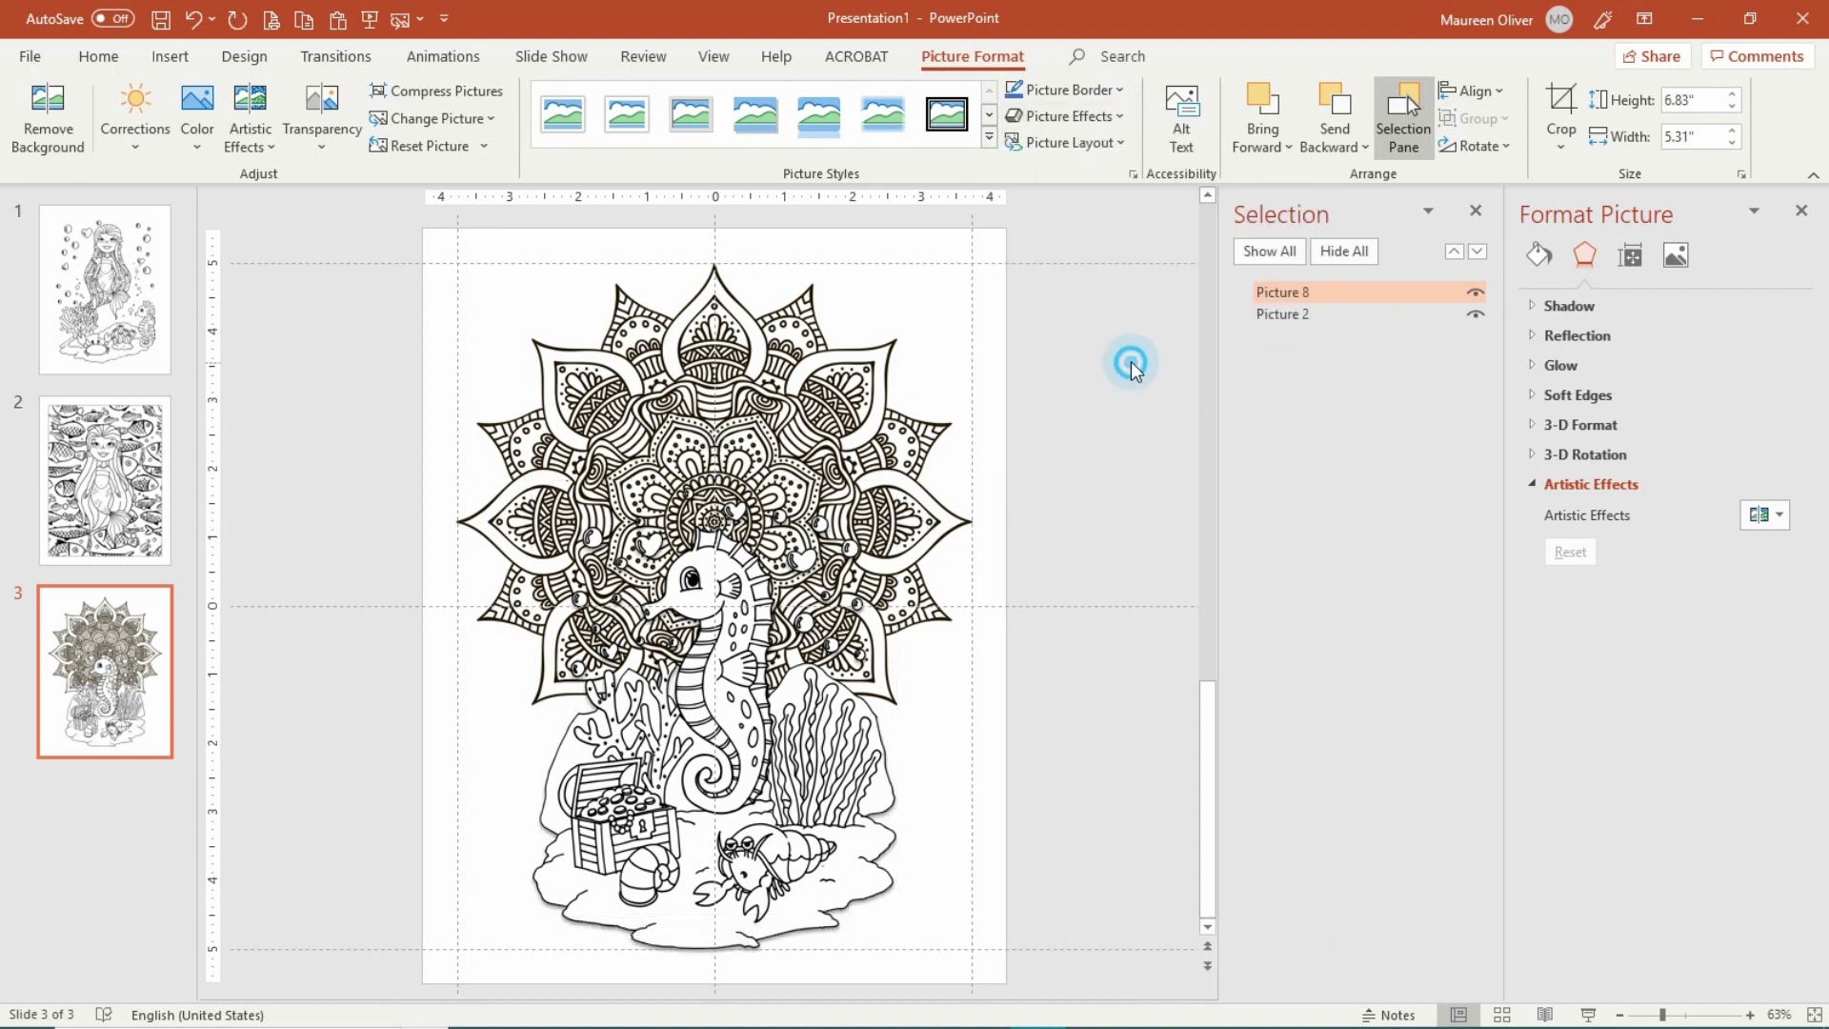